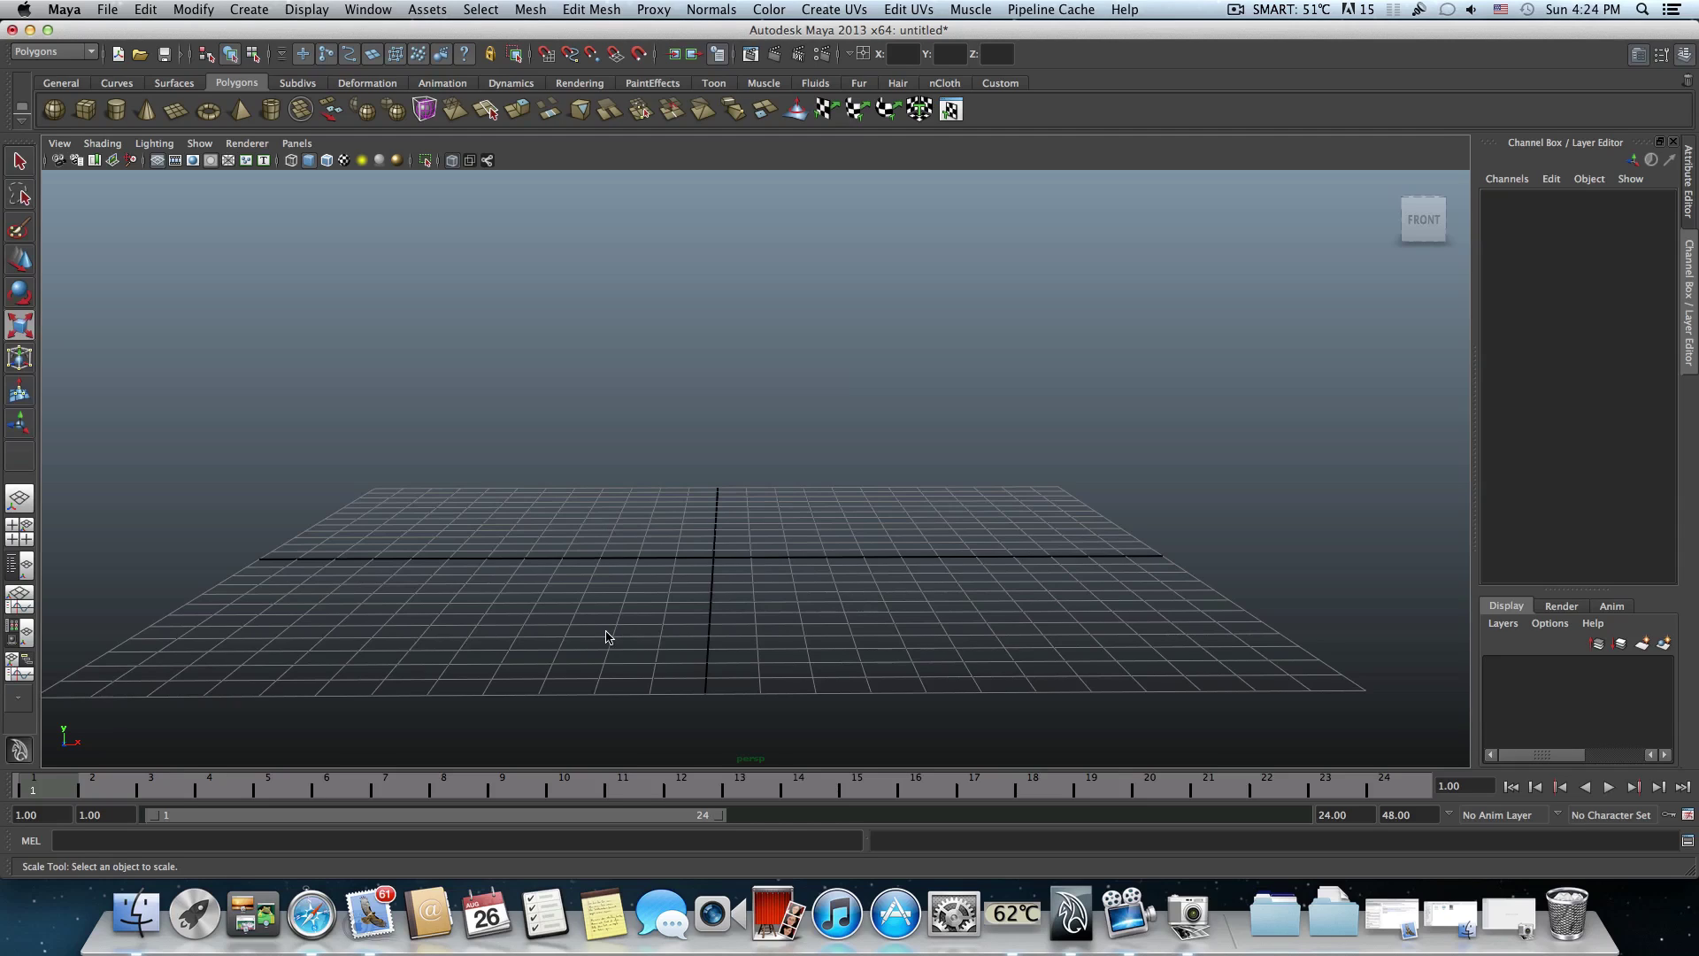
- Turn on Wireframe on Shaded and turn off X-Ray shading in the perspective view
alt+drag(615, 635, 629, 638)
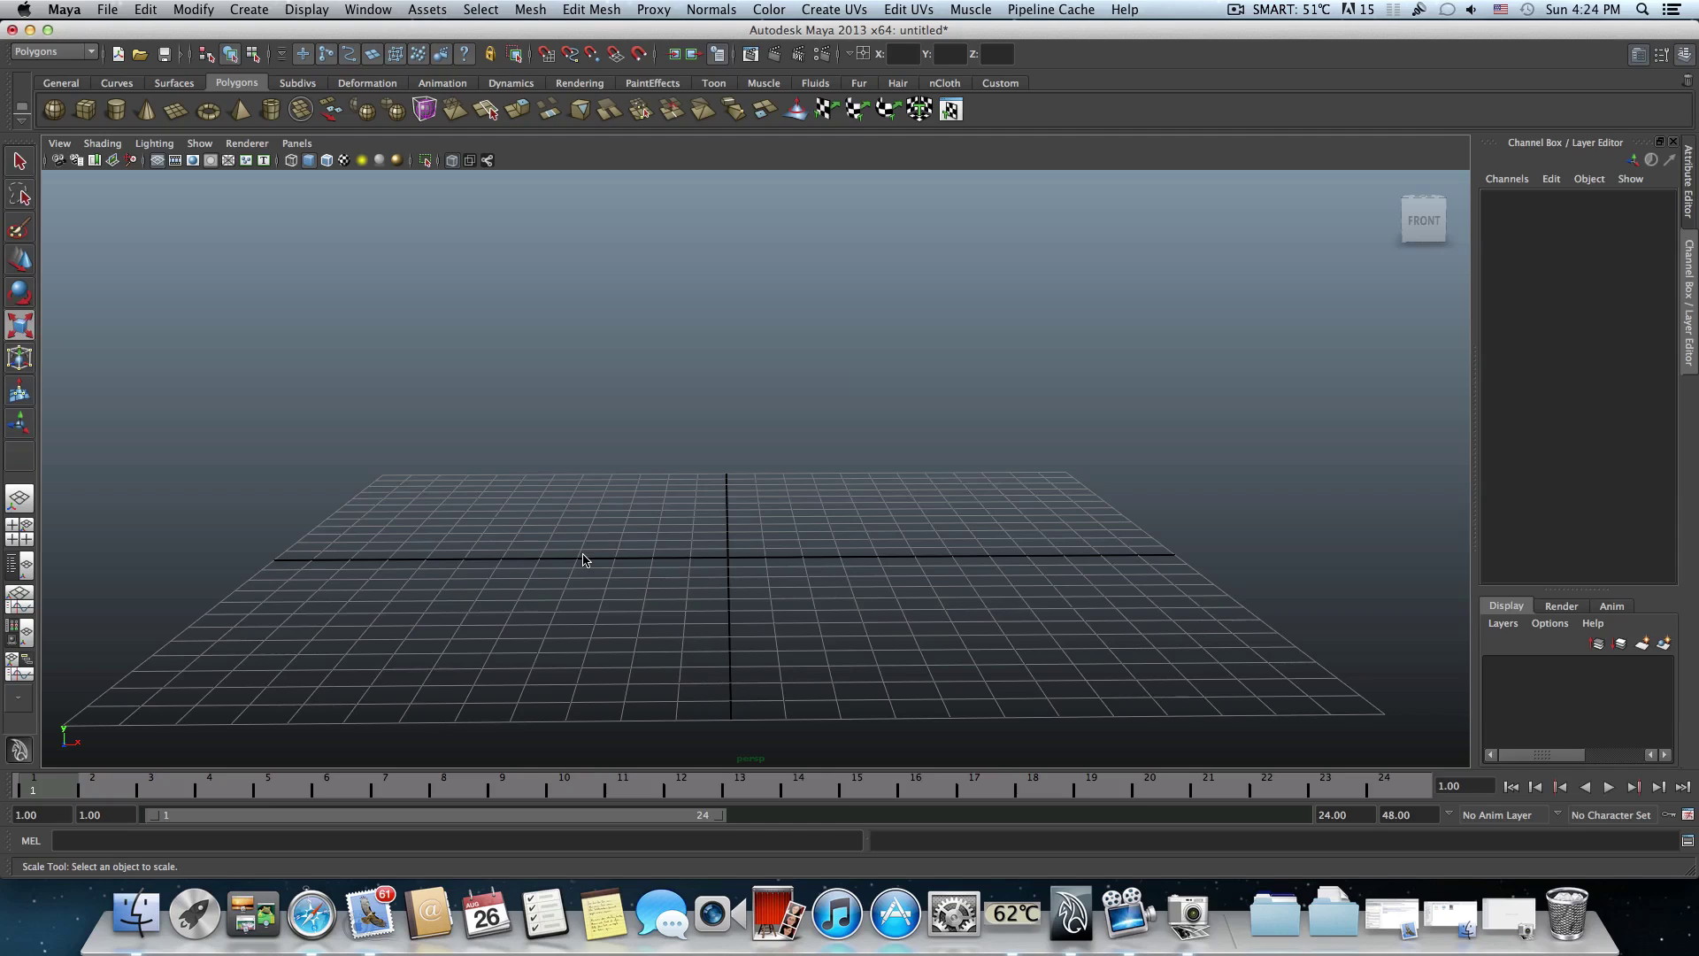
click(103, 145)
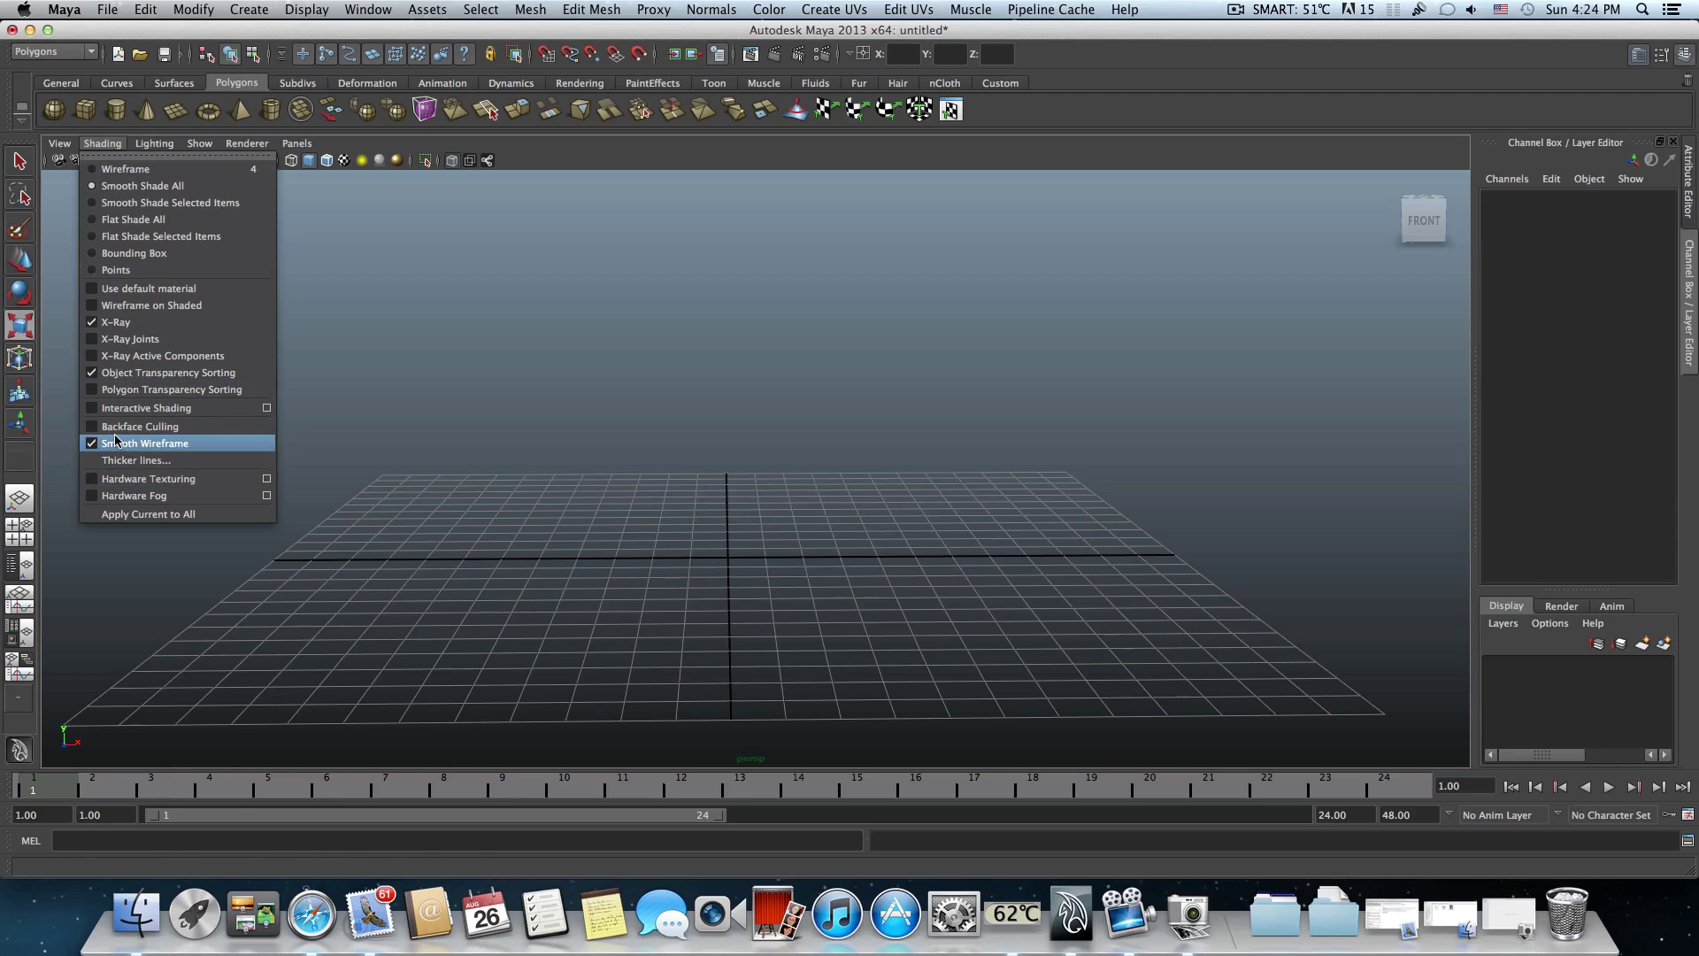
click(94, 306)
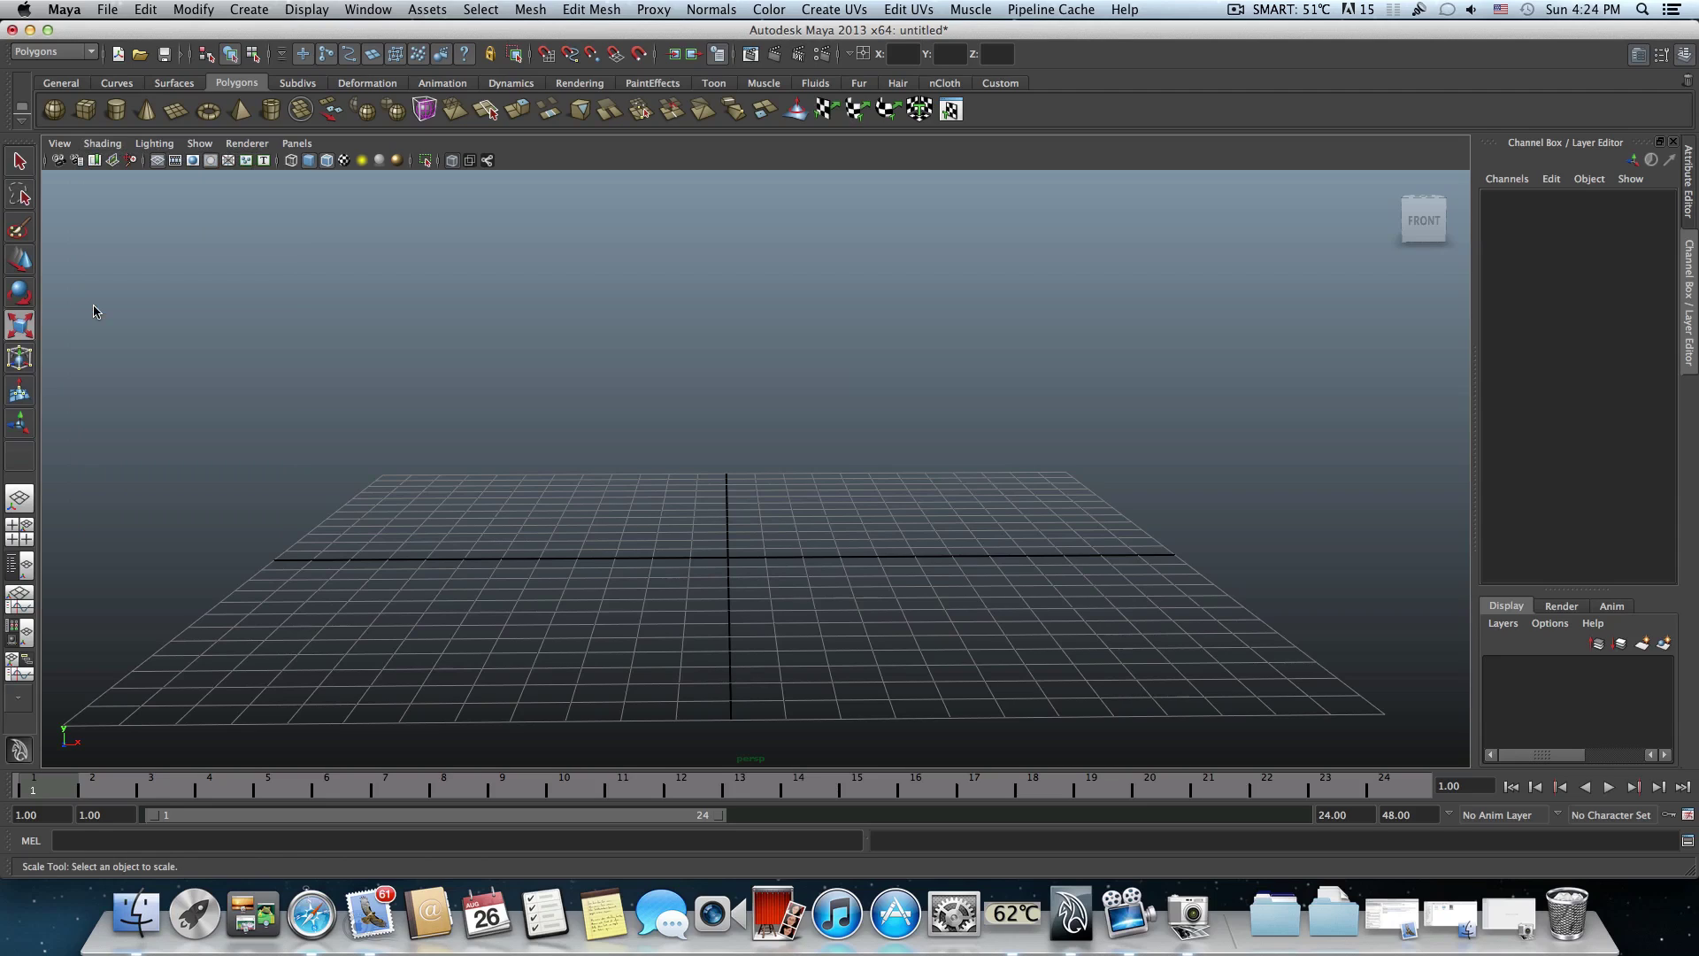
click(102, 144)
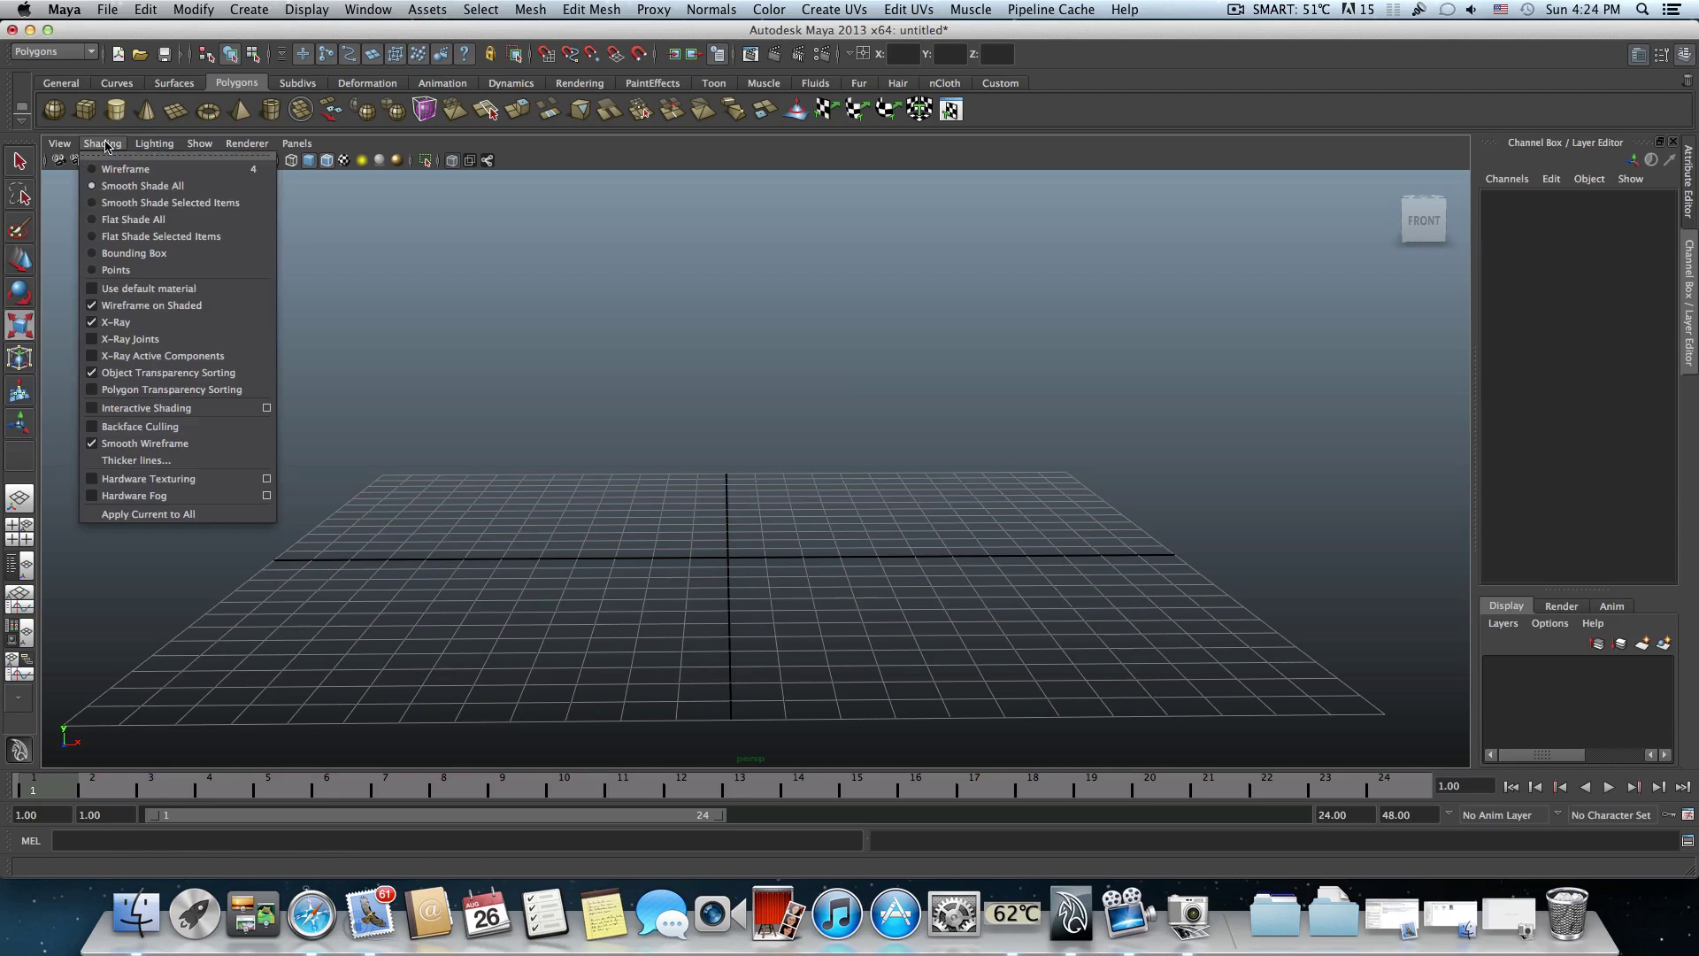
click(93, 323)
click(104, 145)
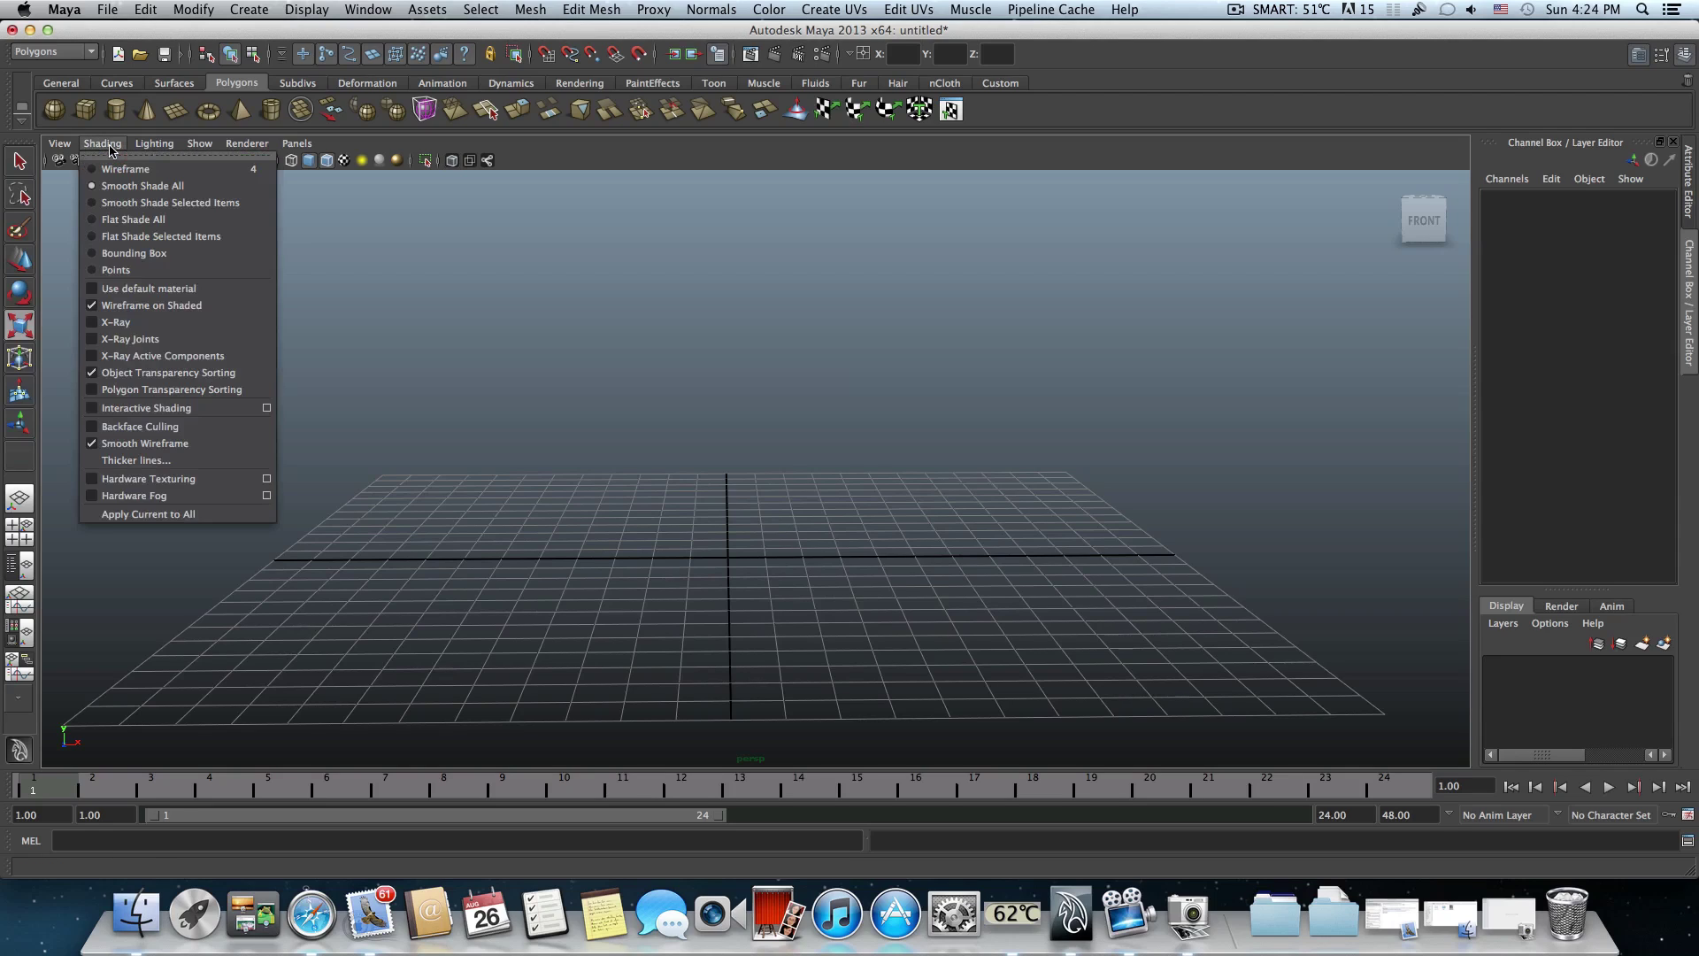
click(110, 147)
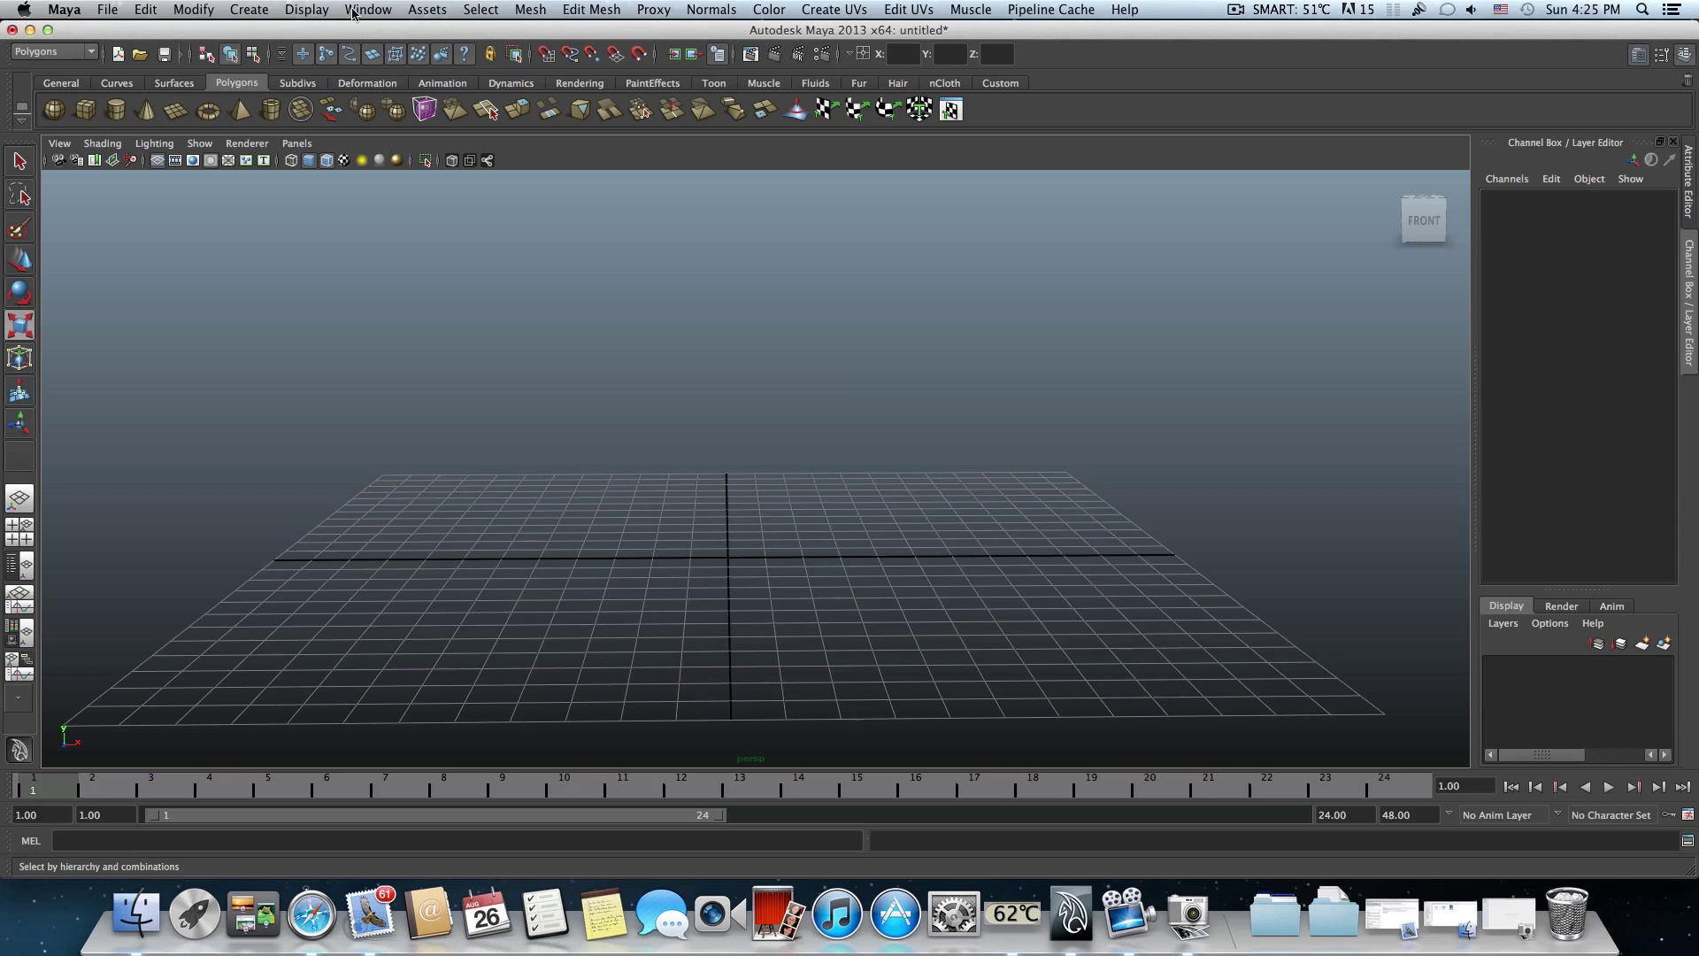
click(257, 10)
mouse_move(267, 57)
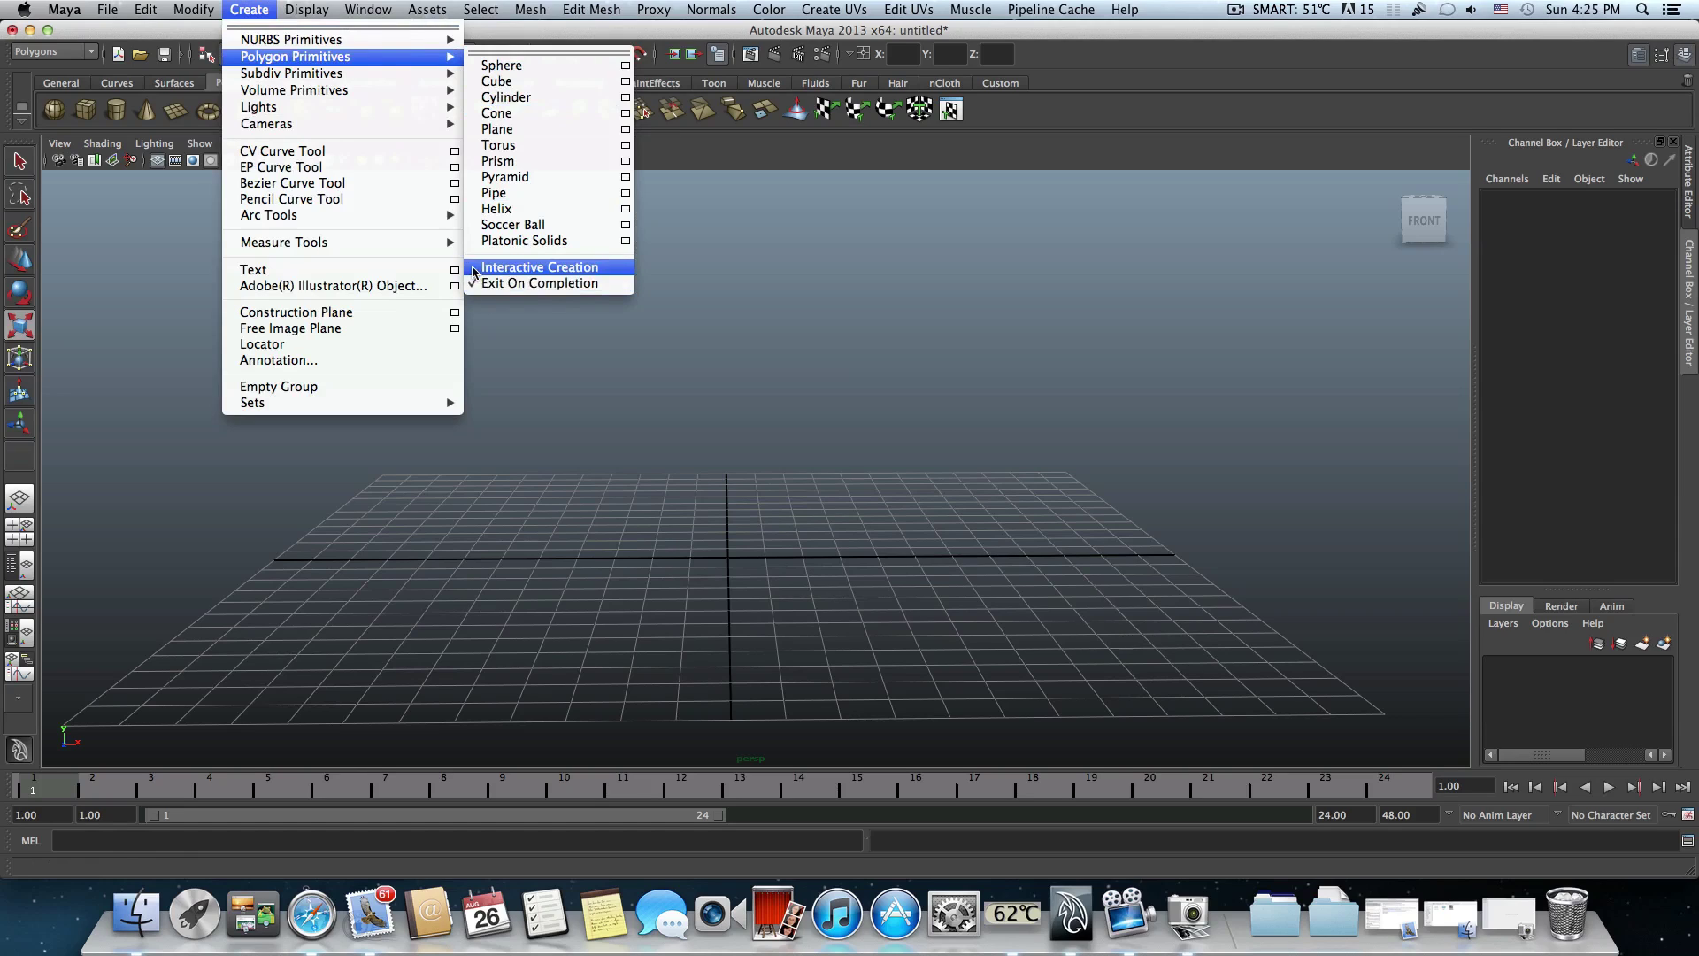
click(255, 9)
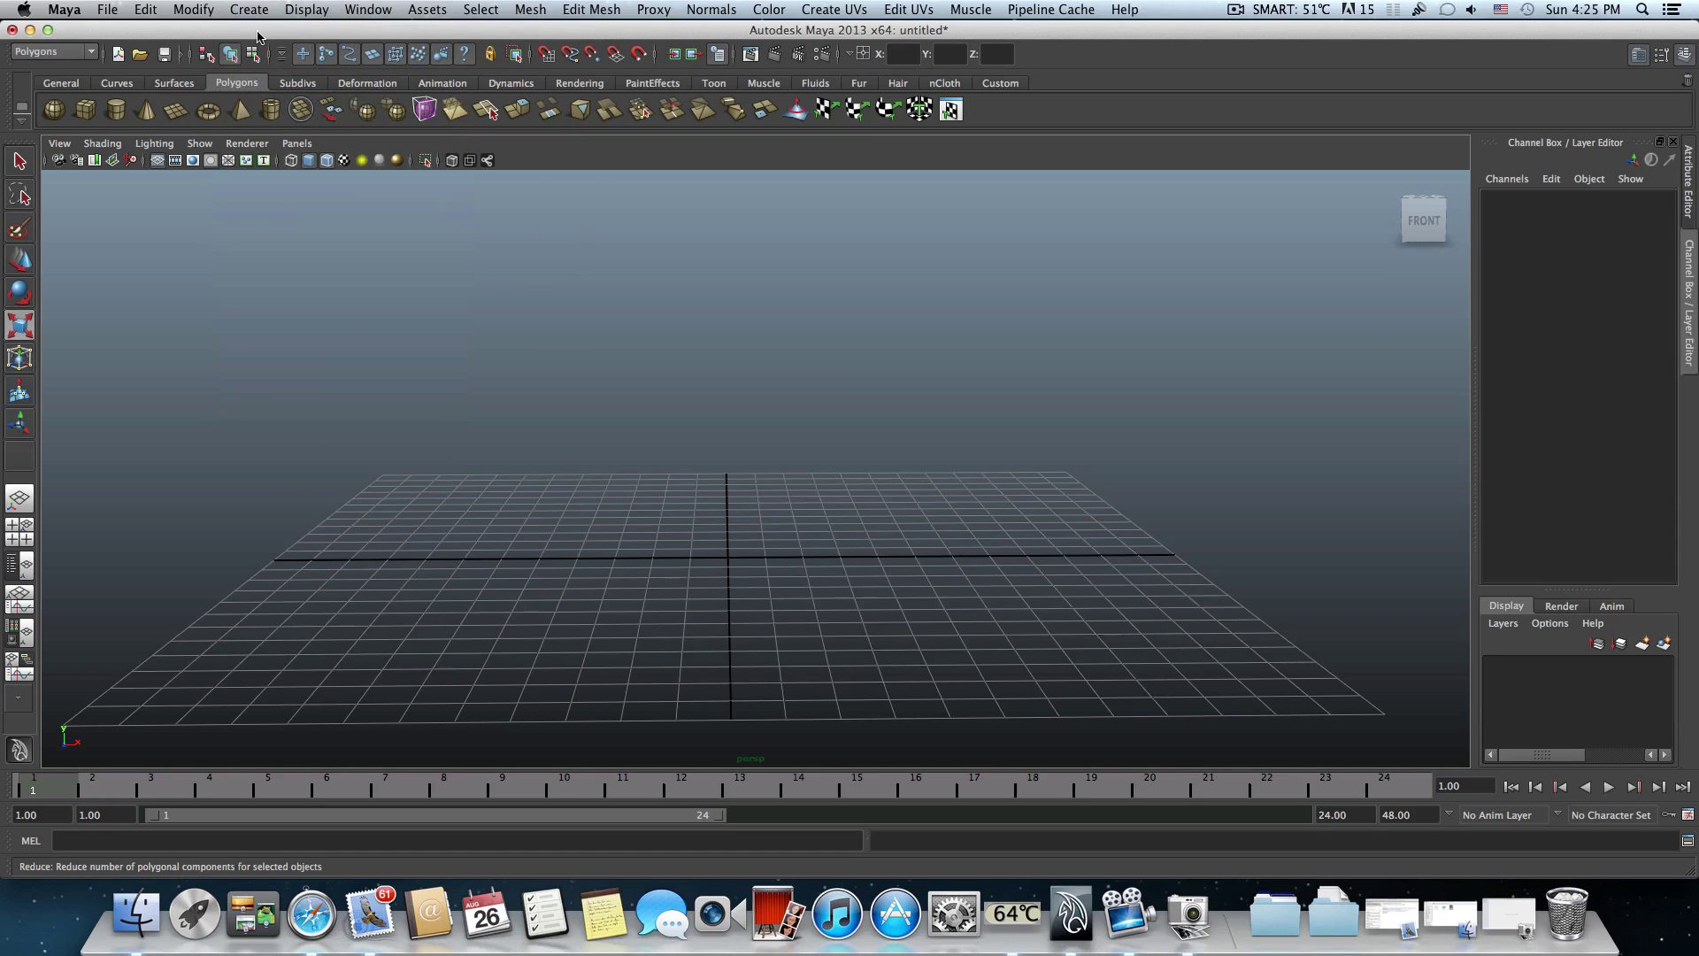
double_click(107, 10)
click(107, 9)
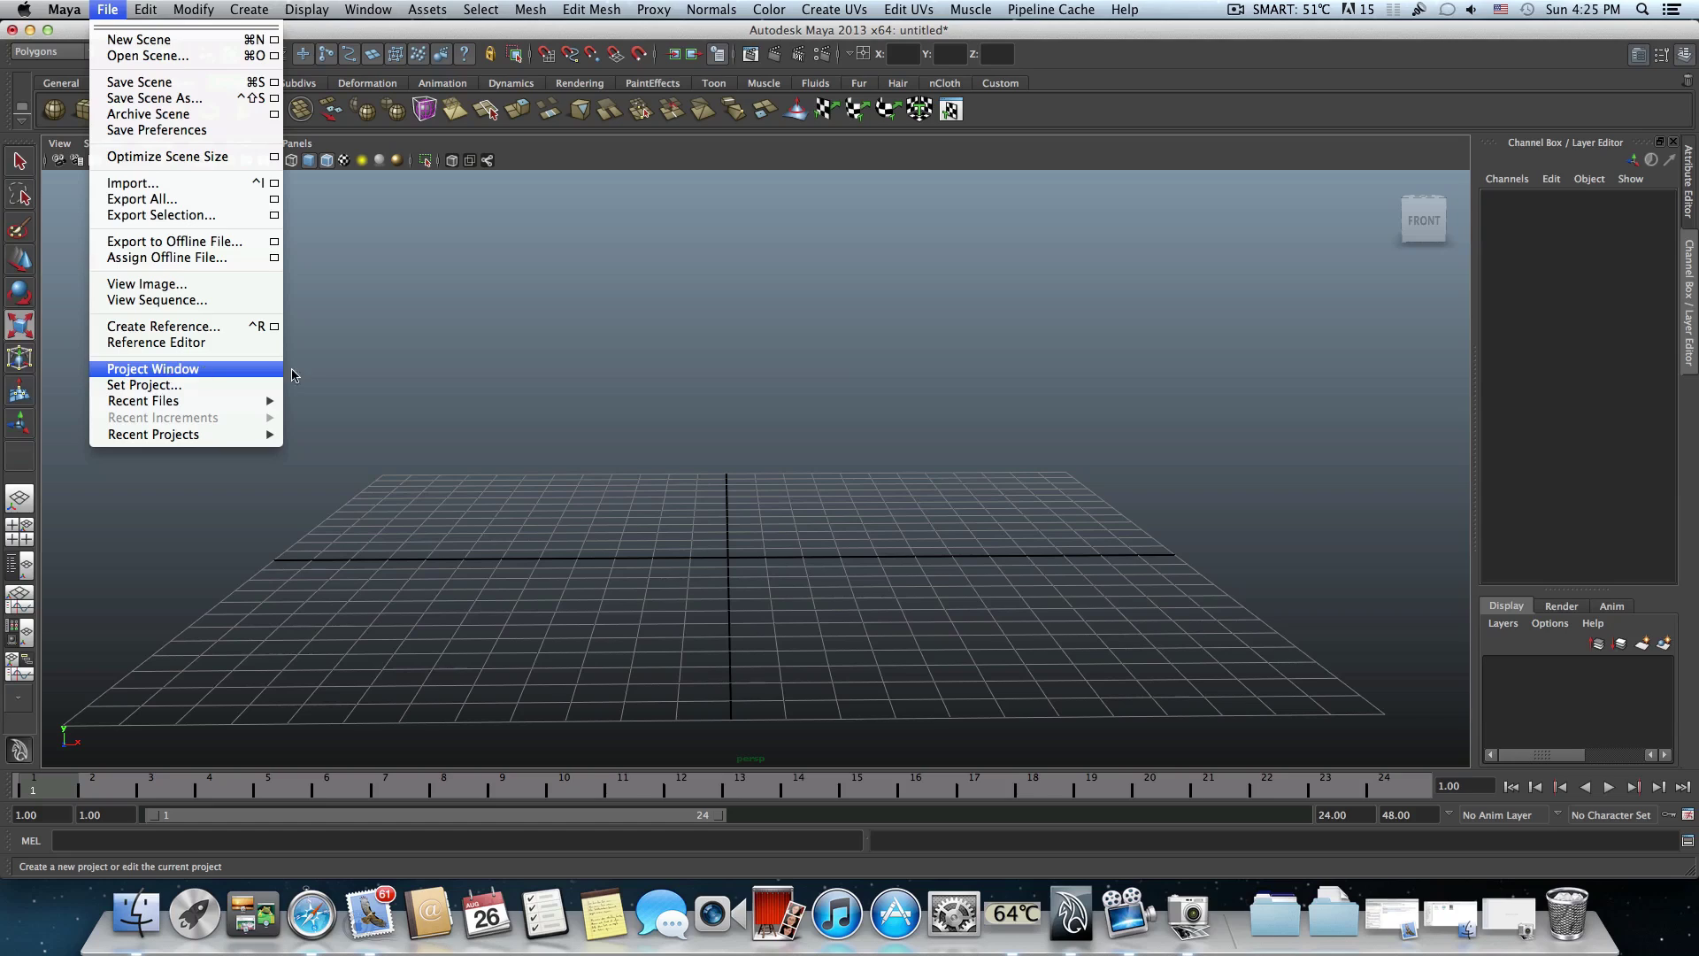
click(331, 372)
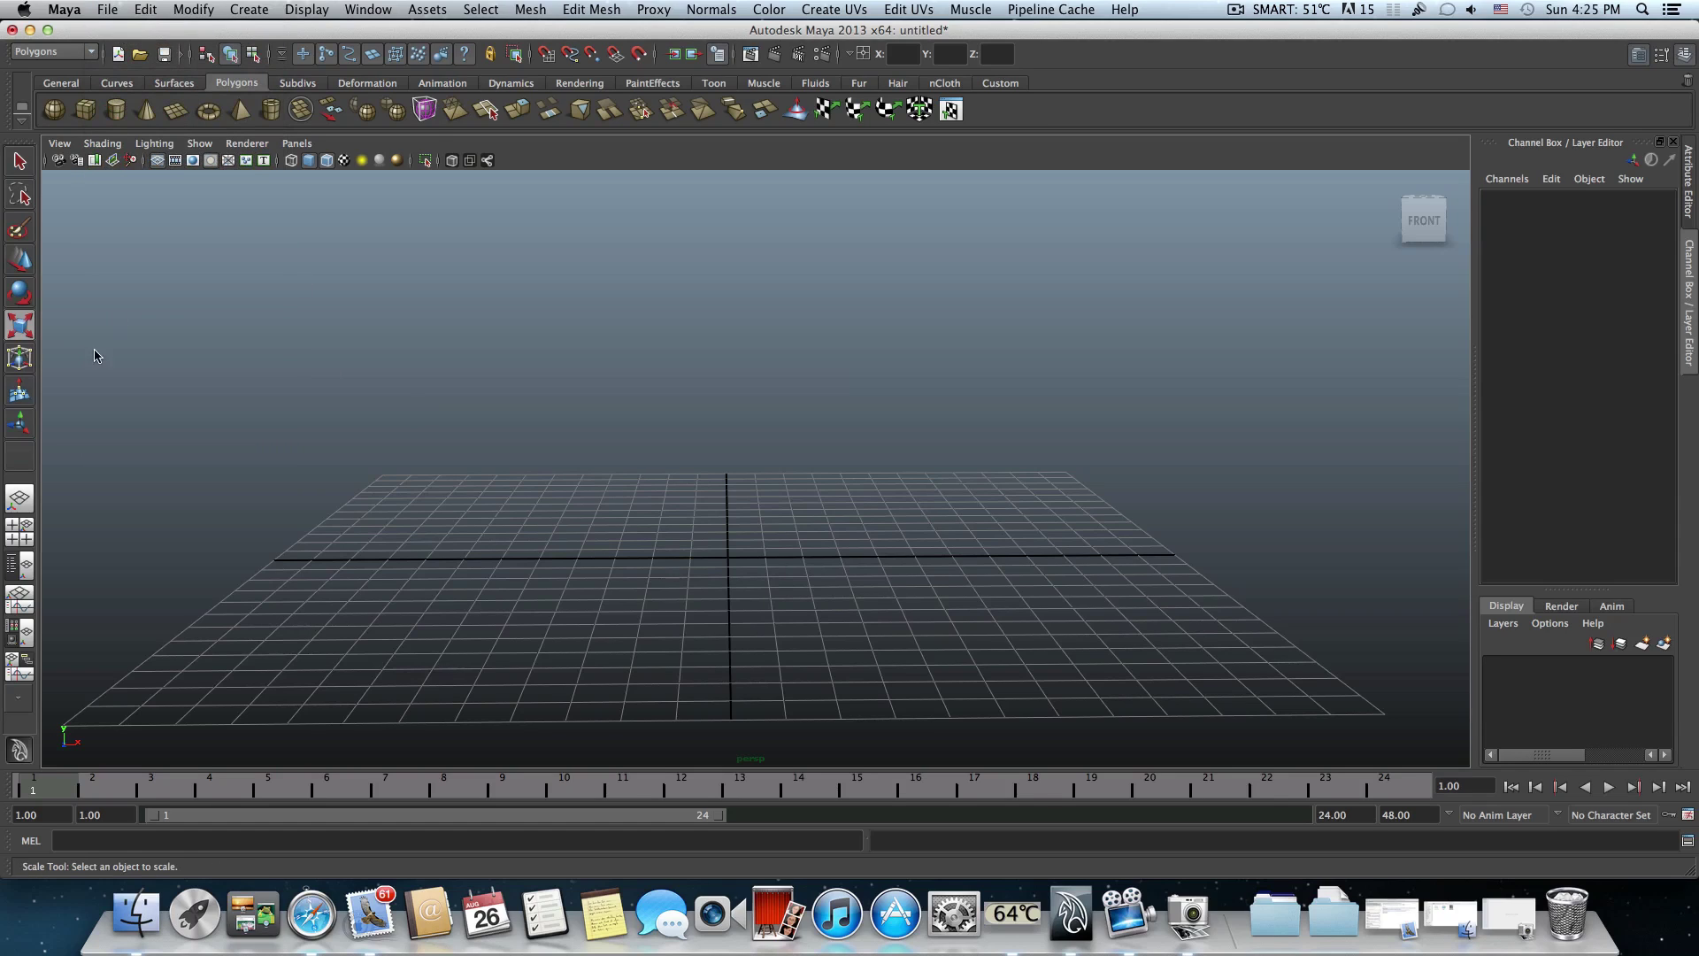
- Create a polygon cube and scale it into a thin upright slab, about 3.79 in X, 6.64 in Y and 0.38 in Z
click(85, 109)
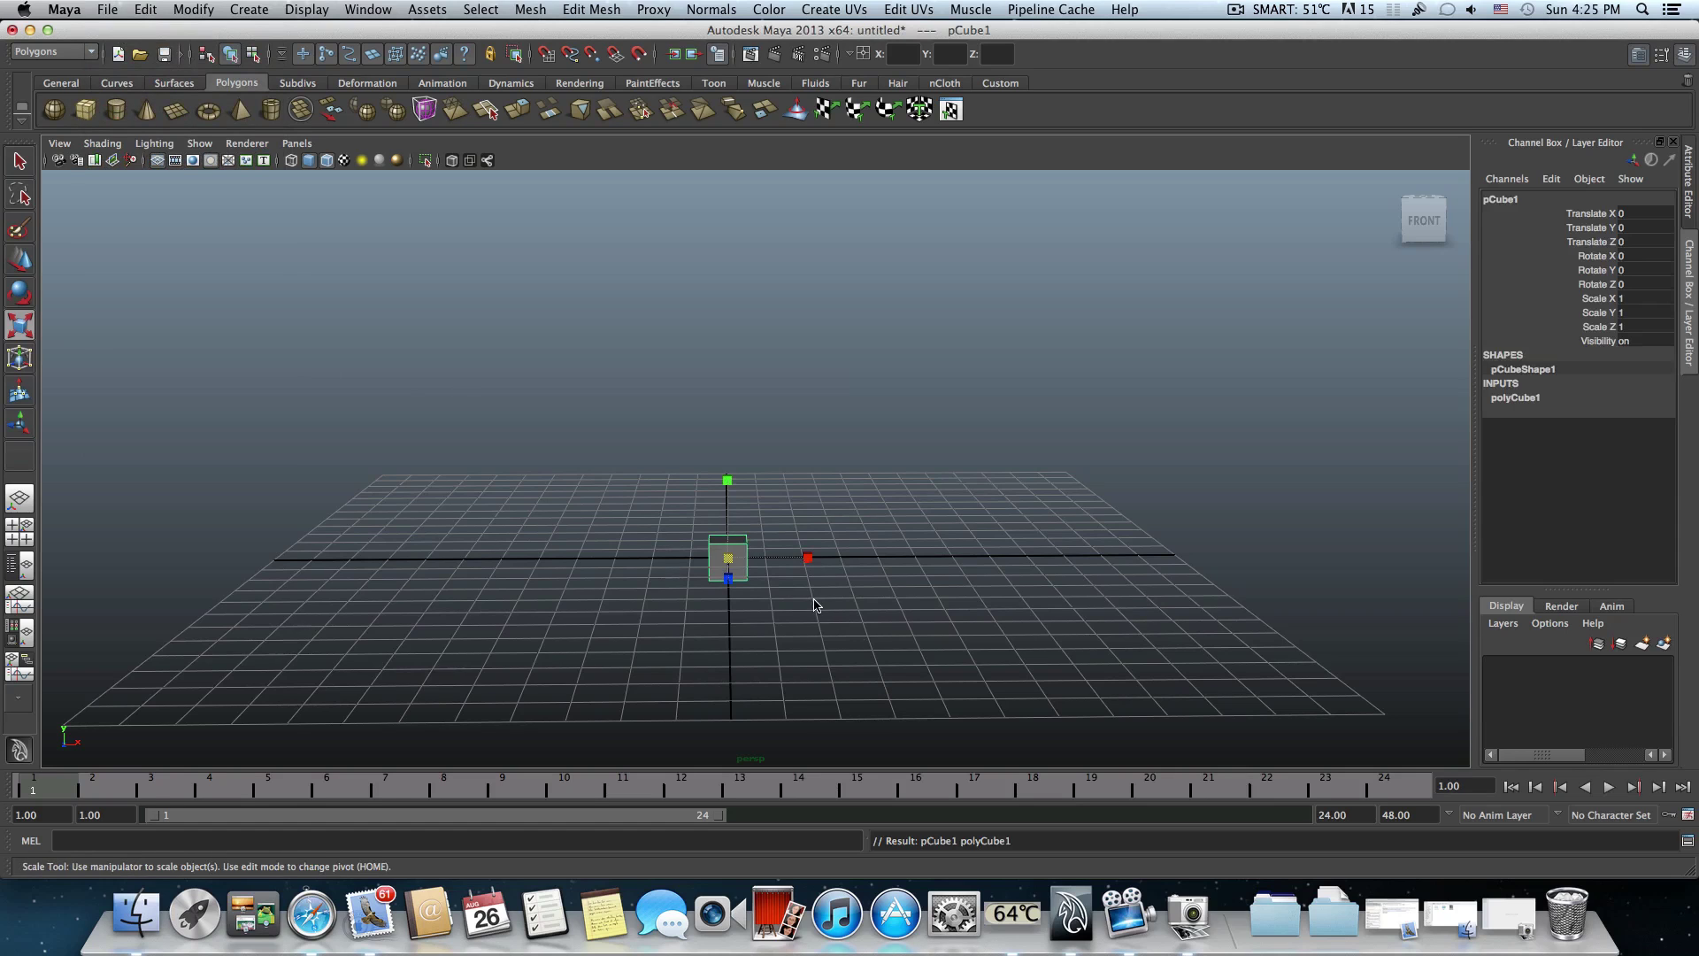
alt+drag(818, 604, 669, 606)
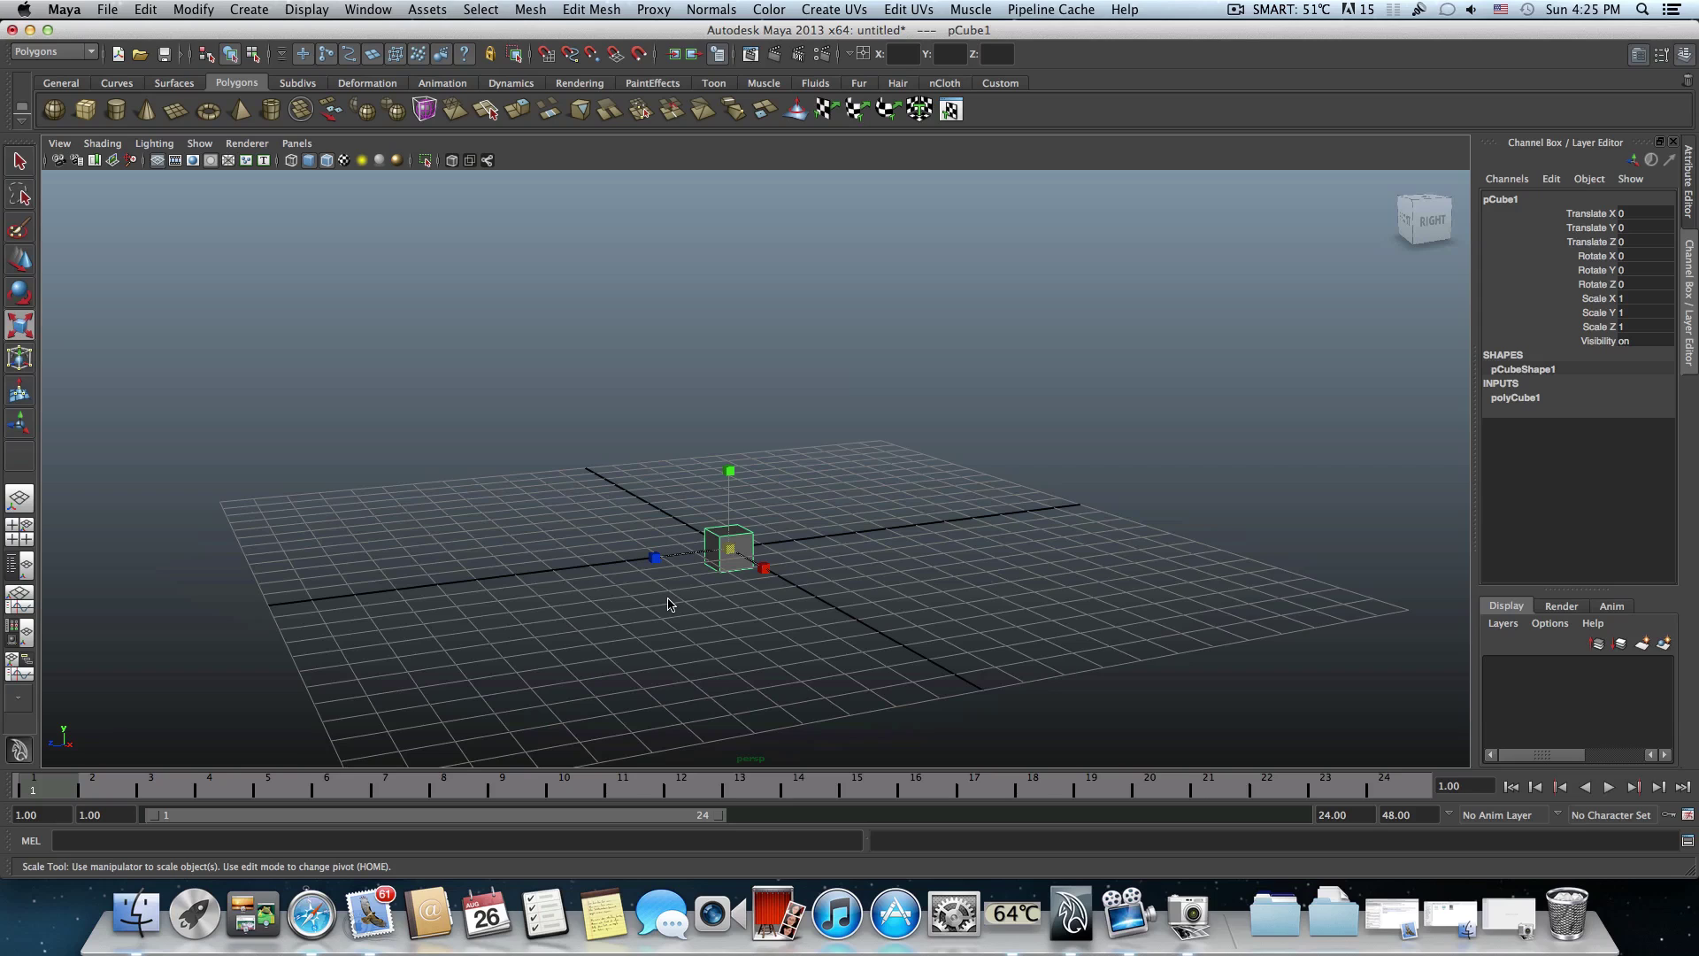
drag(655, 558, 702, 554)
alt+right_drag(702, 554, 814, 598)
alt+drag(674, 626, 739, 614)
alt+right_drag(740, 614, 863, 614)
alt+middle_drag(732, 634, 722, 549)
drag(639, 536, 765, 534)
drag(632, 531, 811, 455)
alt+right_drag(811, 455, 754, 434)
alt+middle_drag(754, 434, 702, 364)
alt+drag(702, 376, 736, 451)
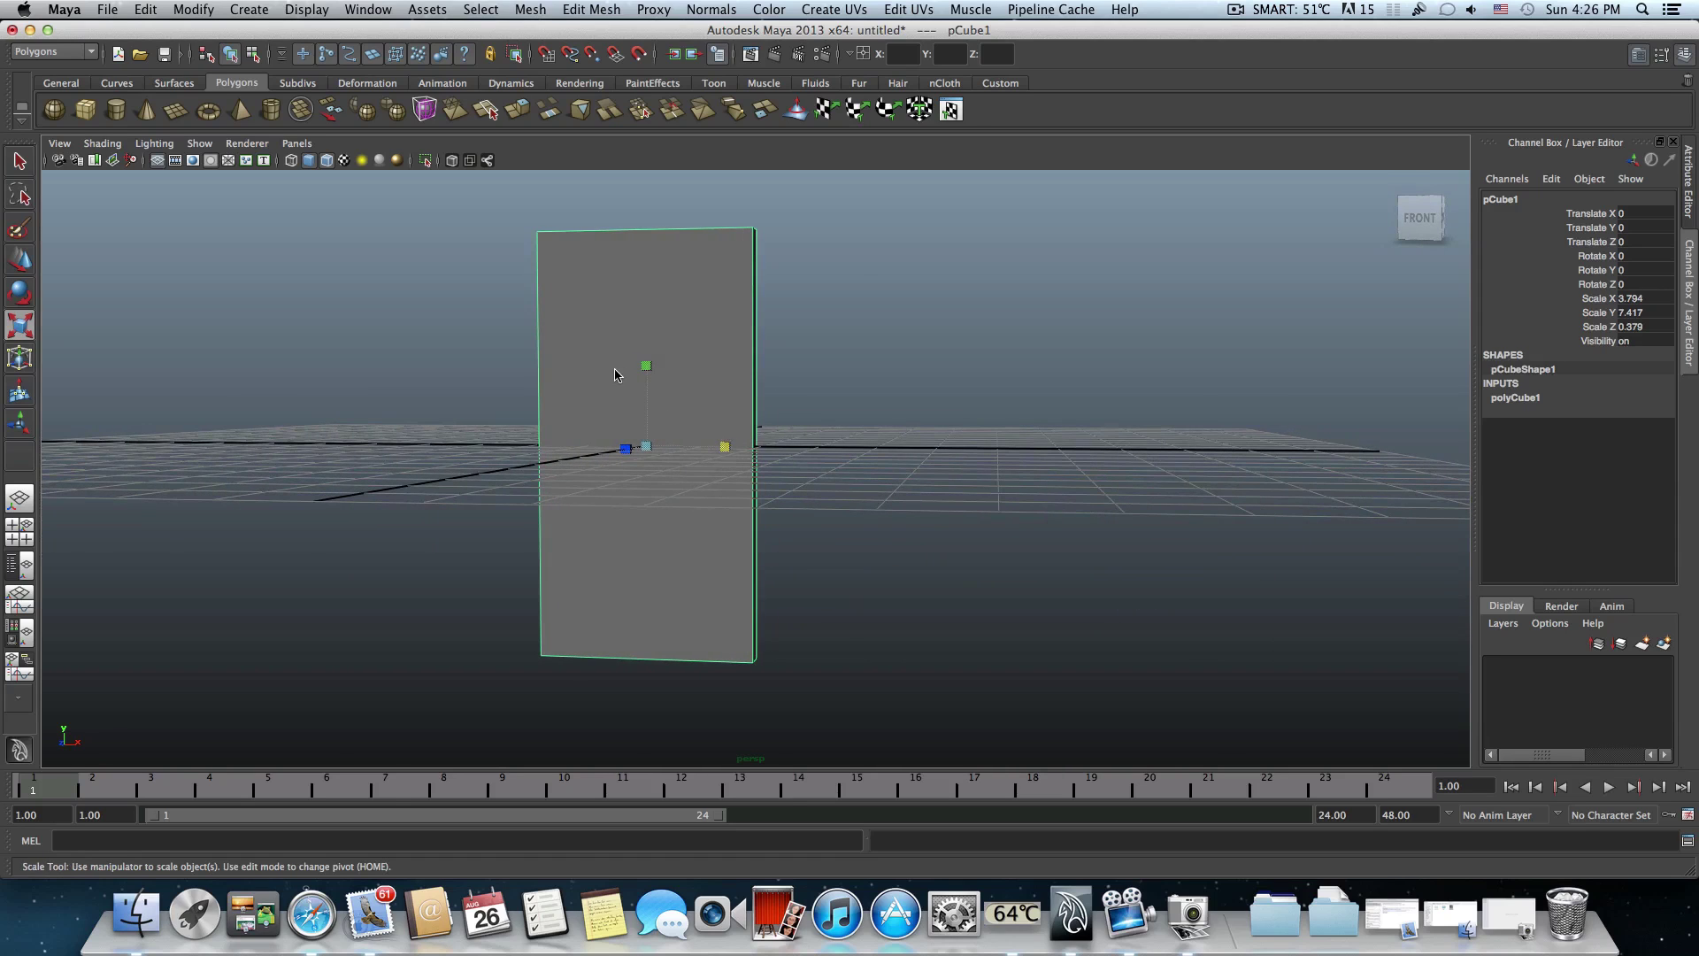
drag(645, 372, 646, 384)
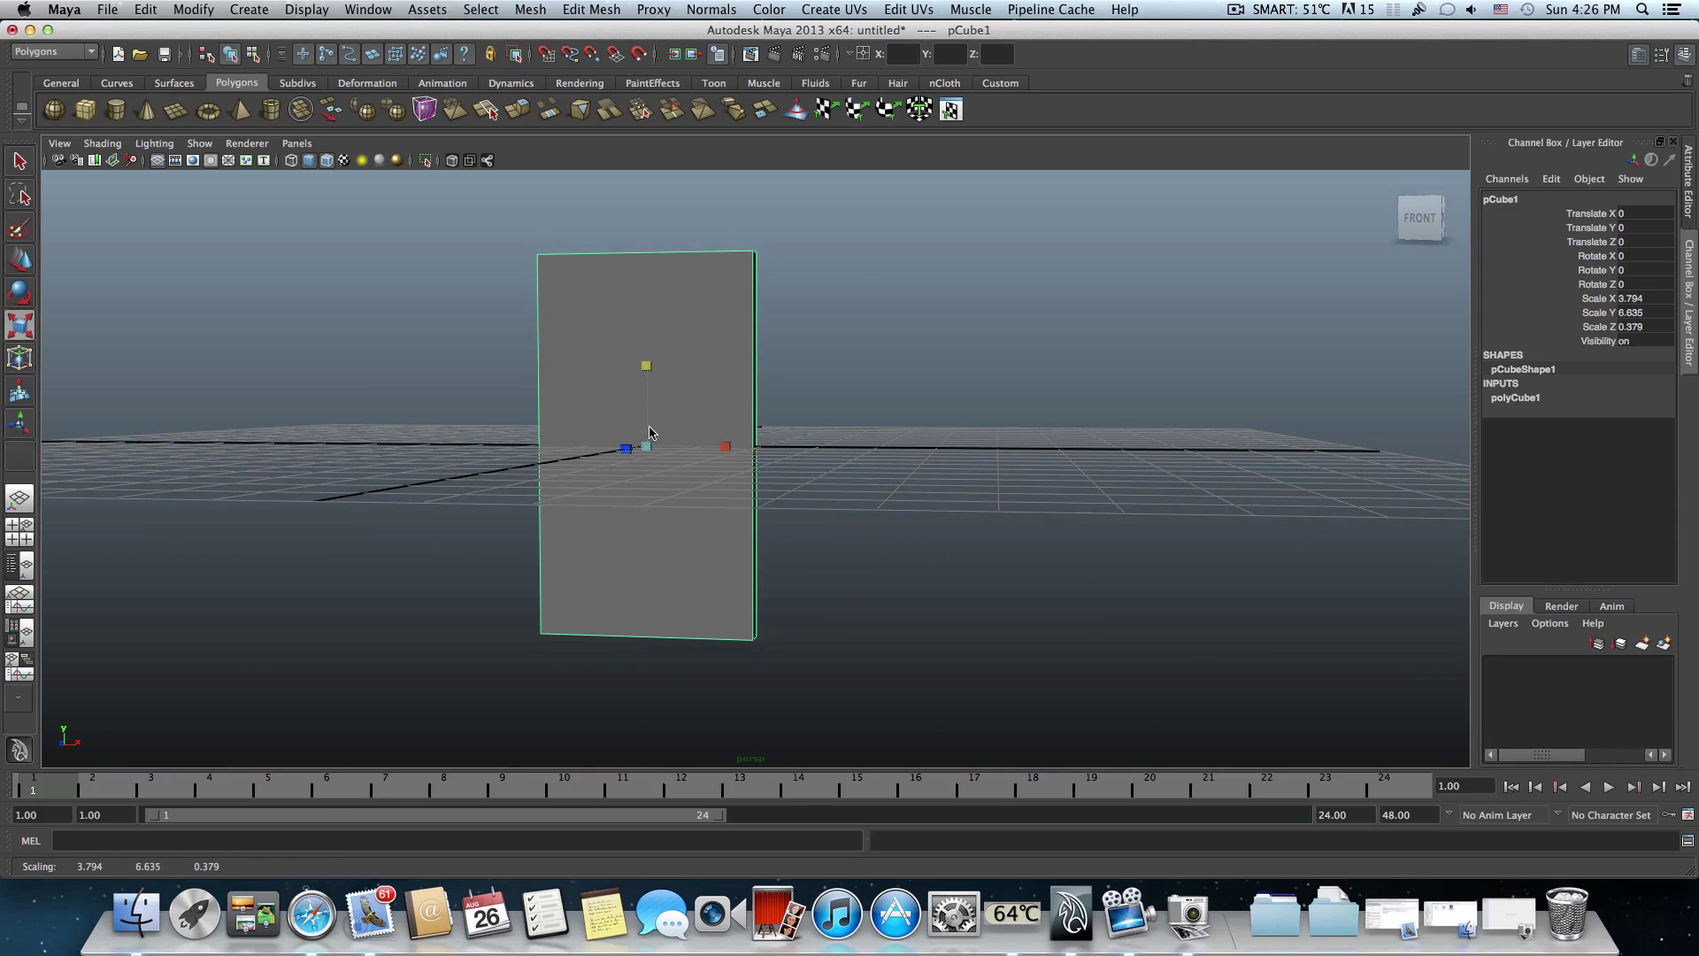
- Select the four short edges across the slab's thickness at its corners in edge mode
alt+drag(625, 448, 622, 353)
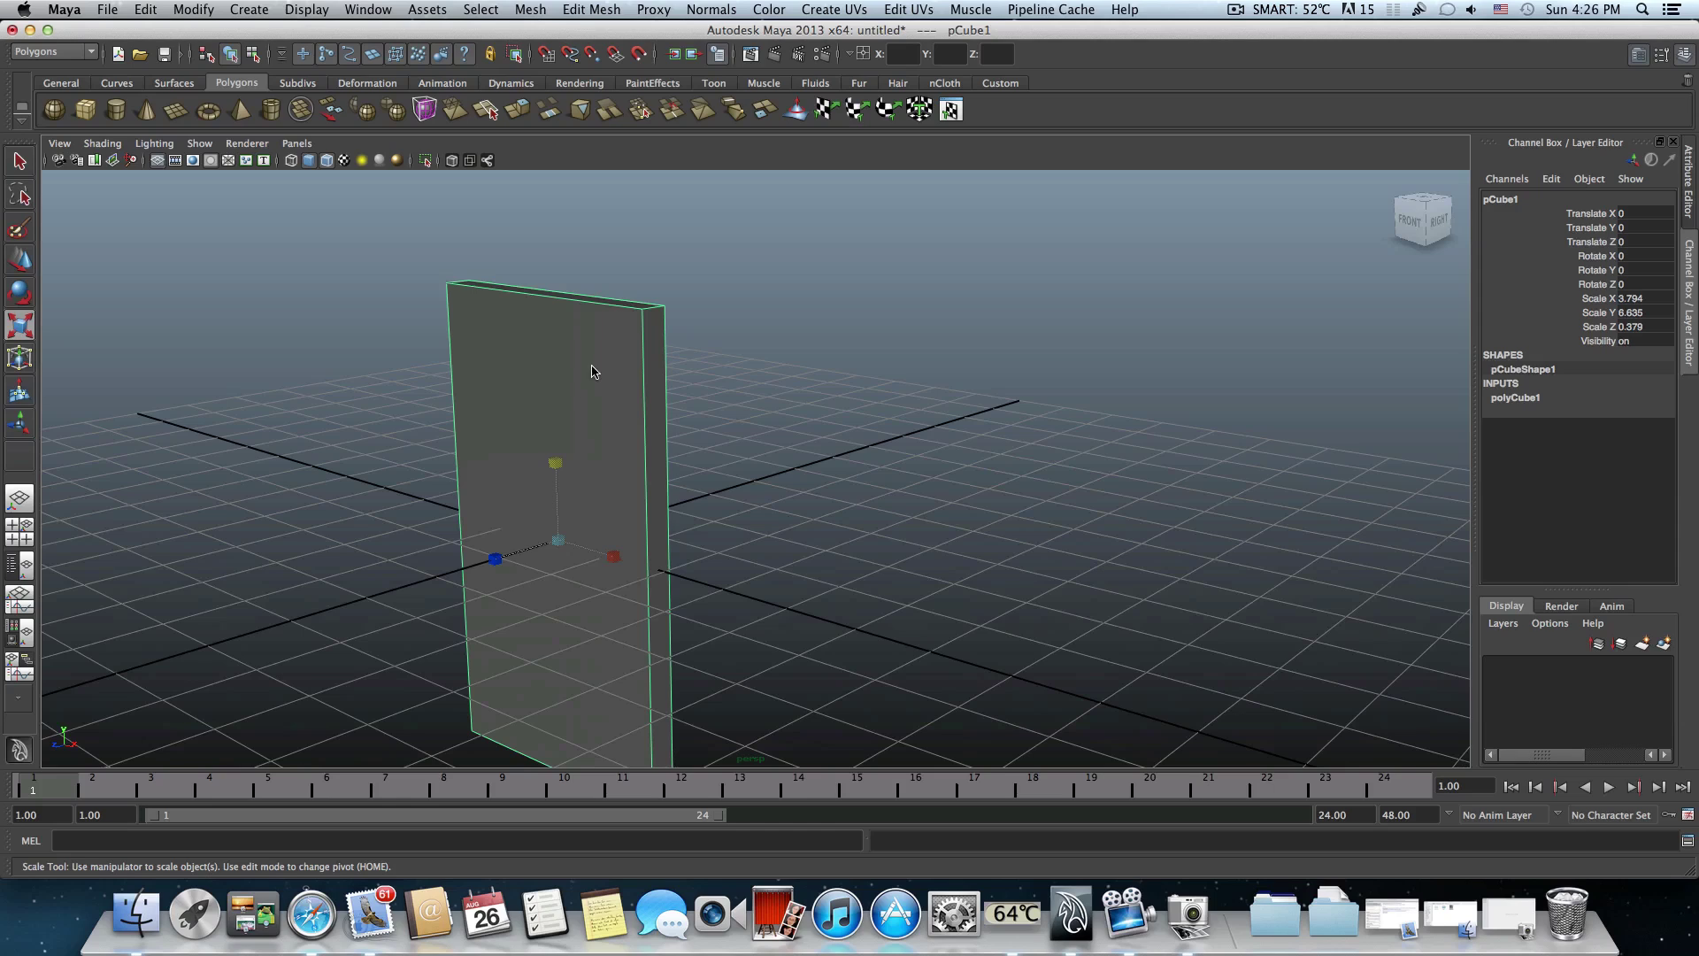
right_click(593, 370)
right_click(592, 372)
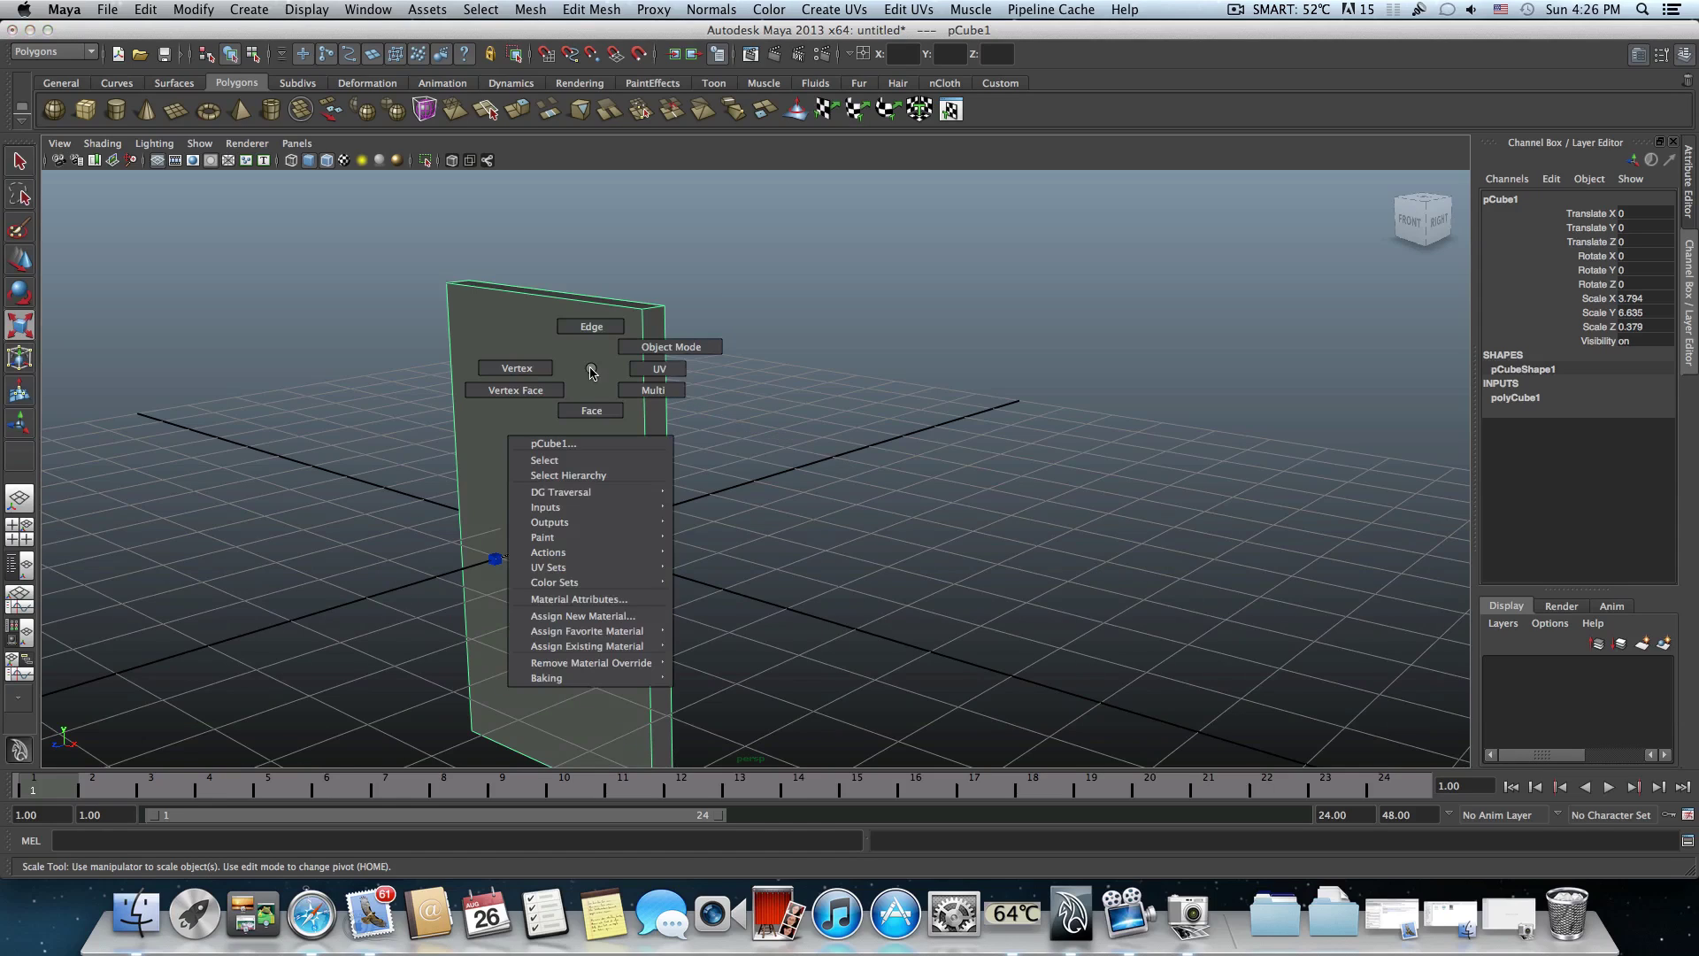
right_drag(591, 339, 591, 327)
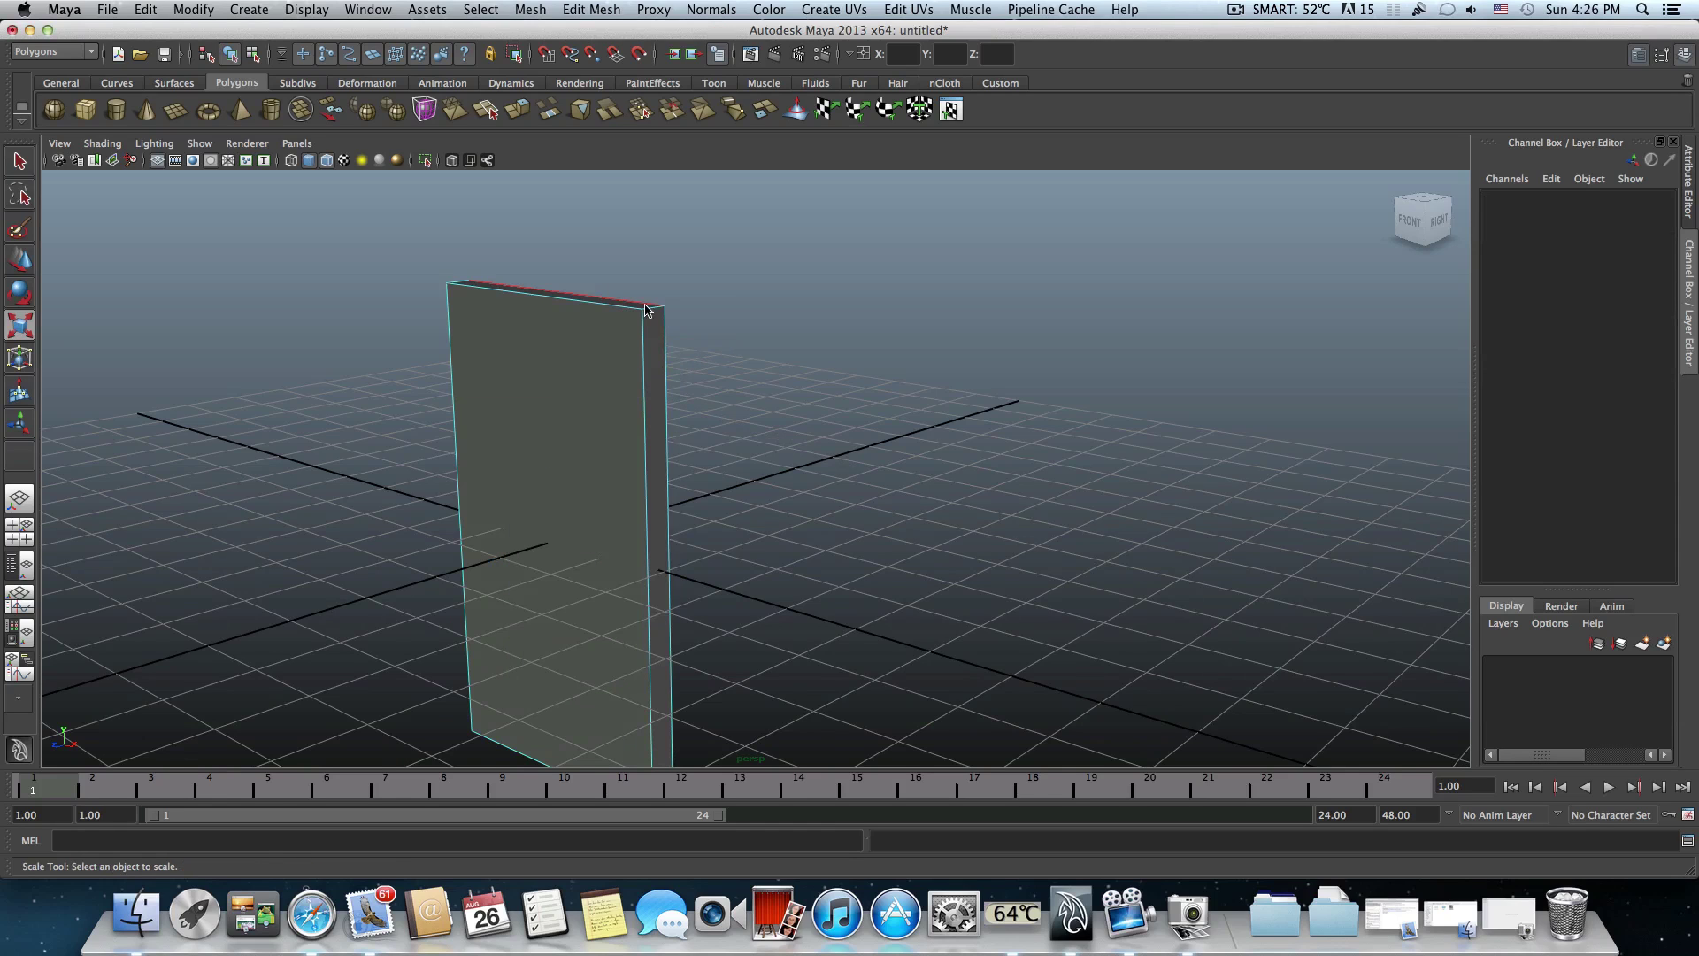
click(649, 310)
alt+drag(537, 359, 704, 371)
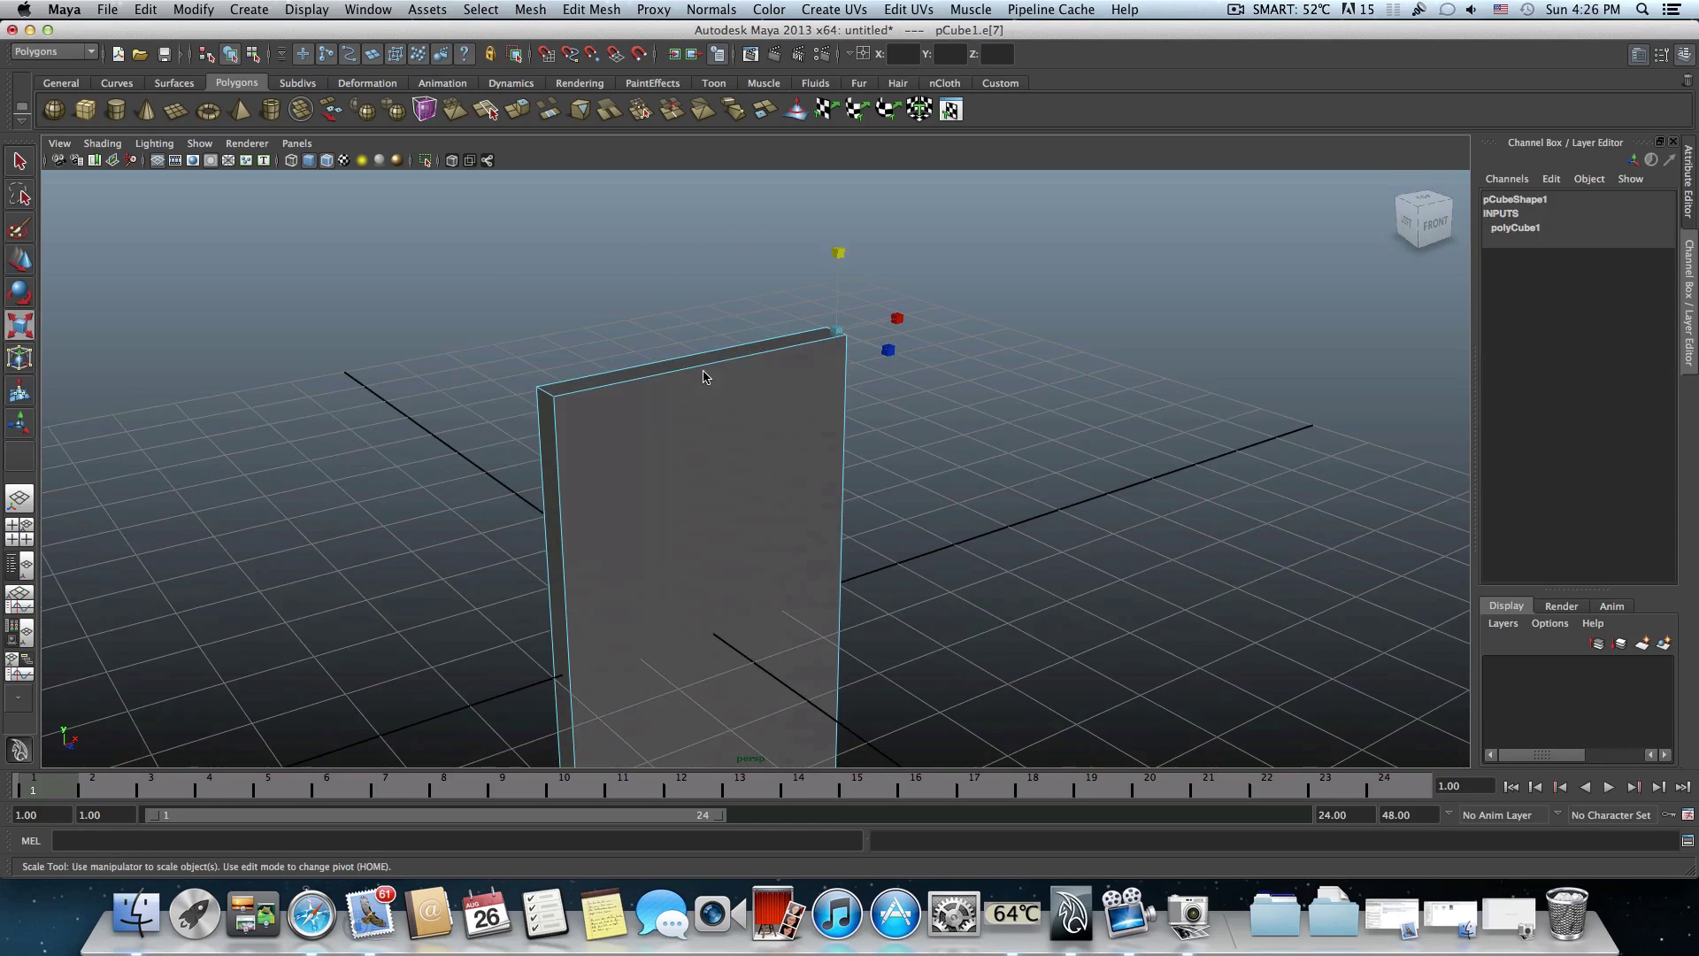
shift+click(552, 398)
alt+drag(626, 457, 515, 372)
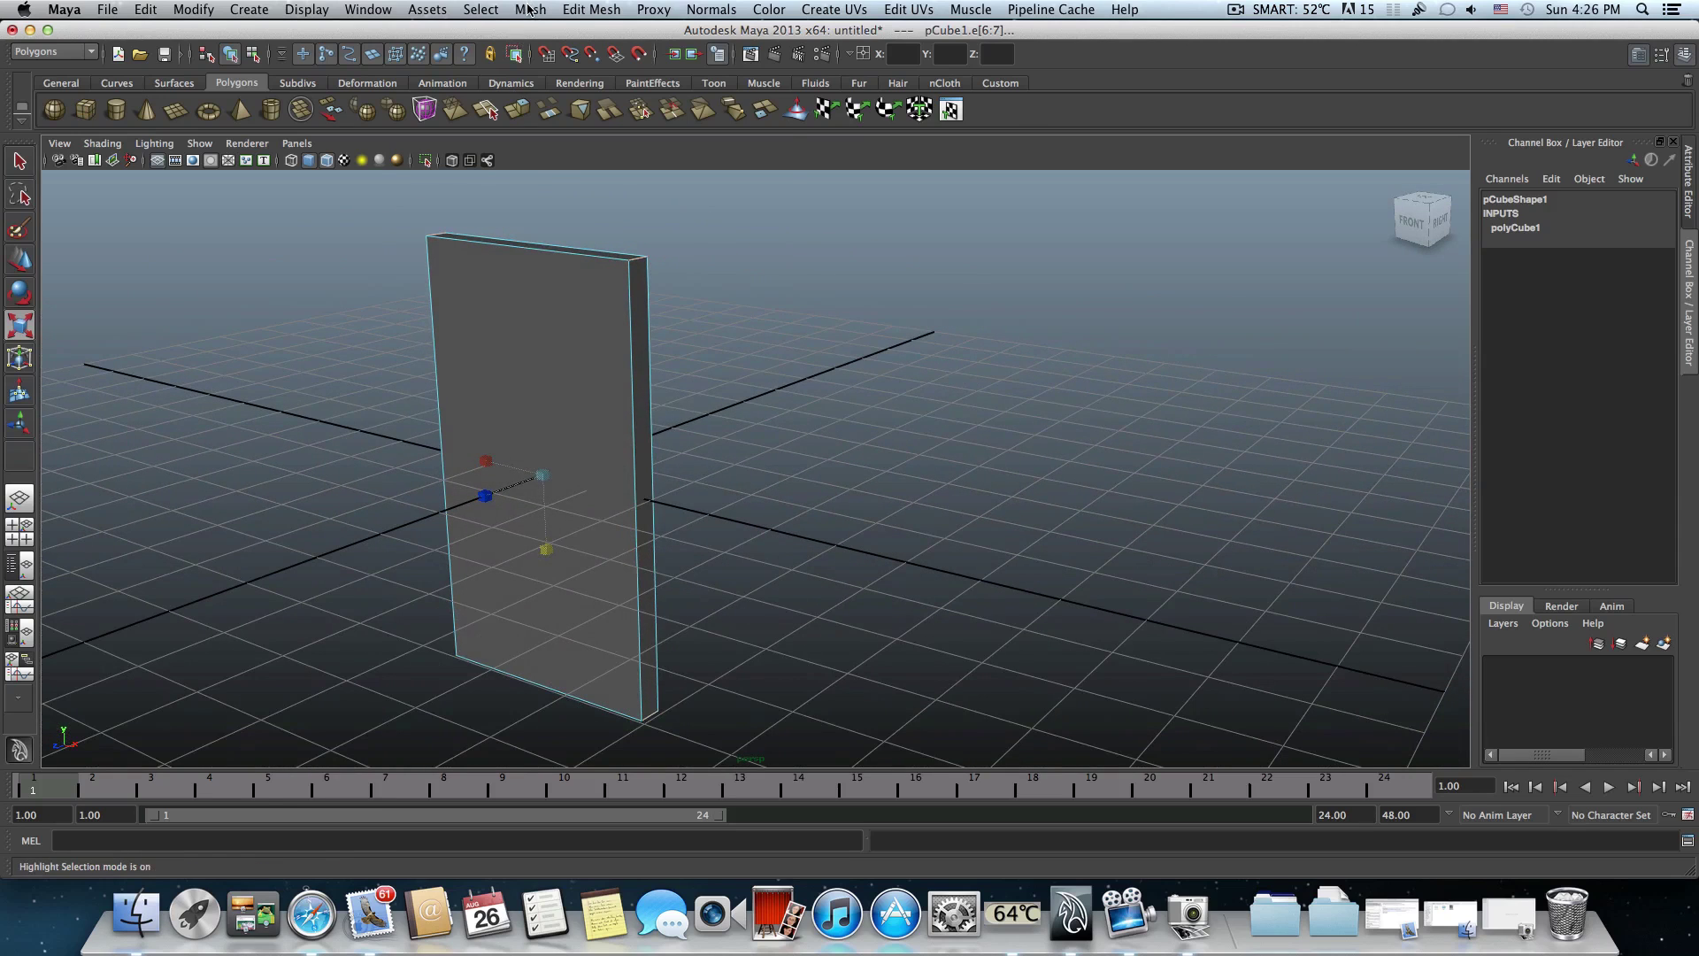
- Bevel the slab's four selected corner edges with the Polygons menu set active
click(529, 10)
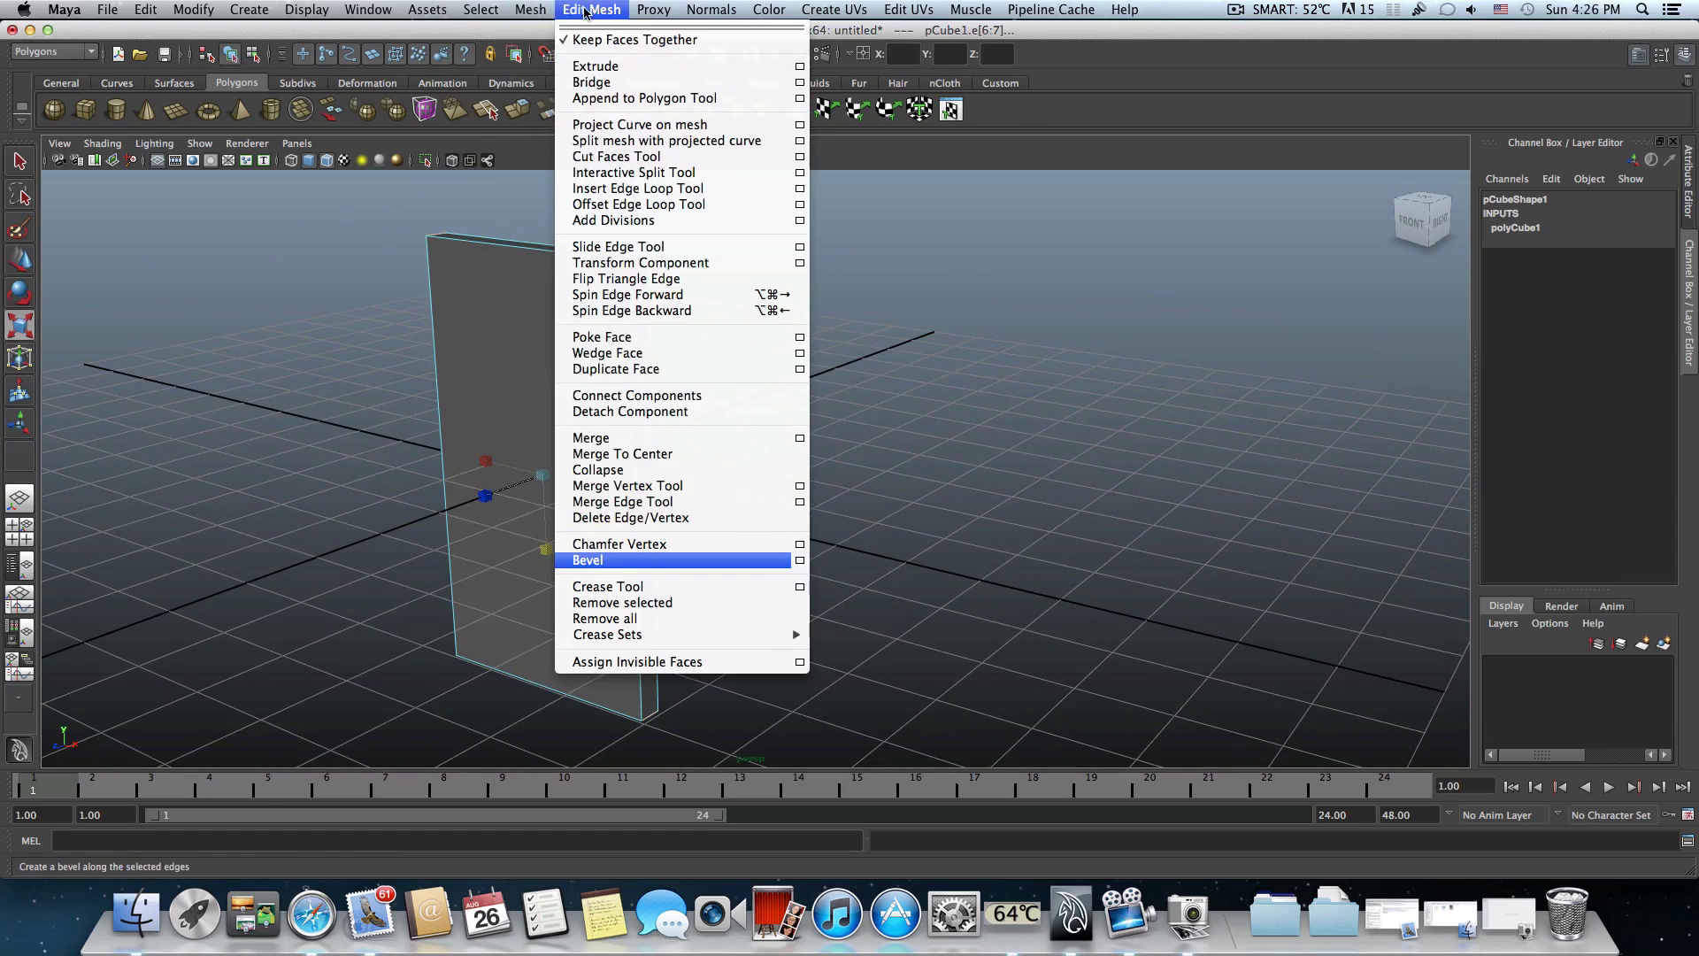
click(215, 29)
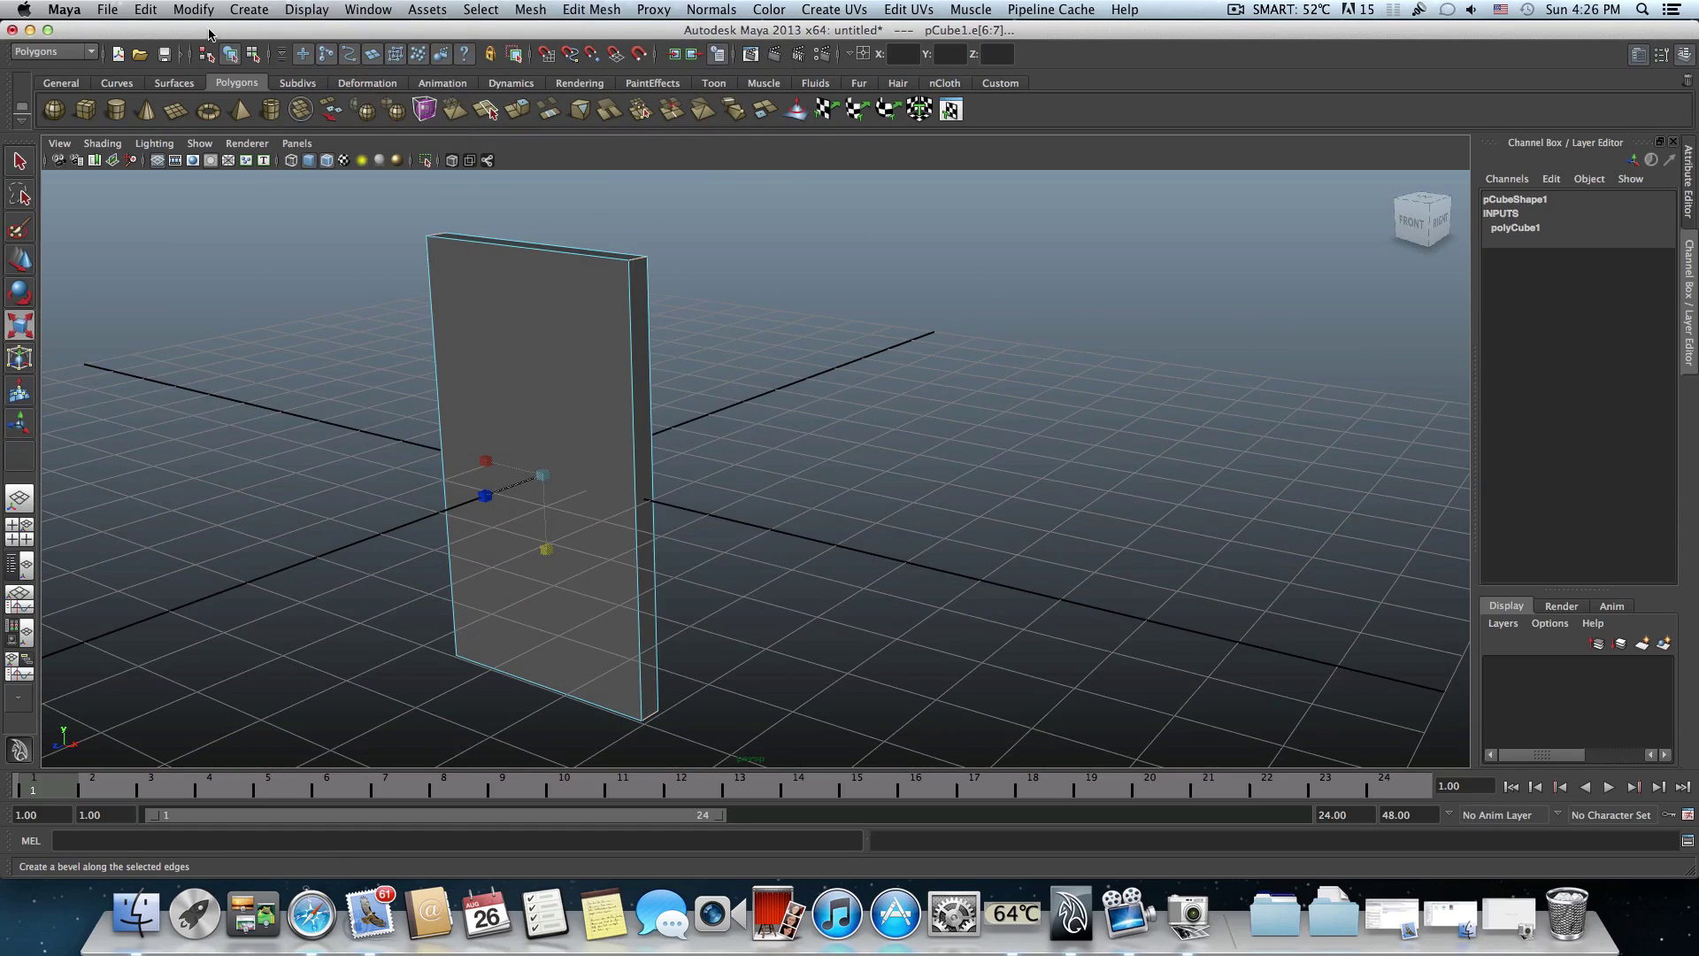
click(67, 54)
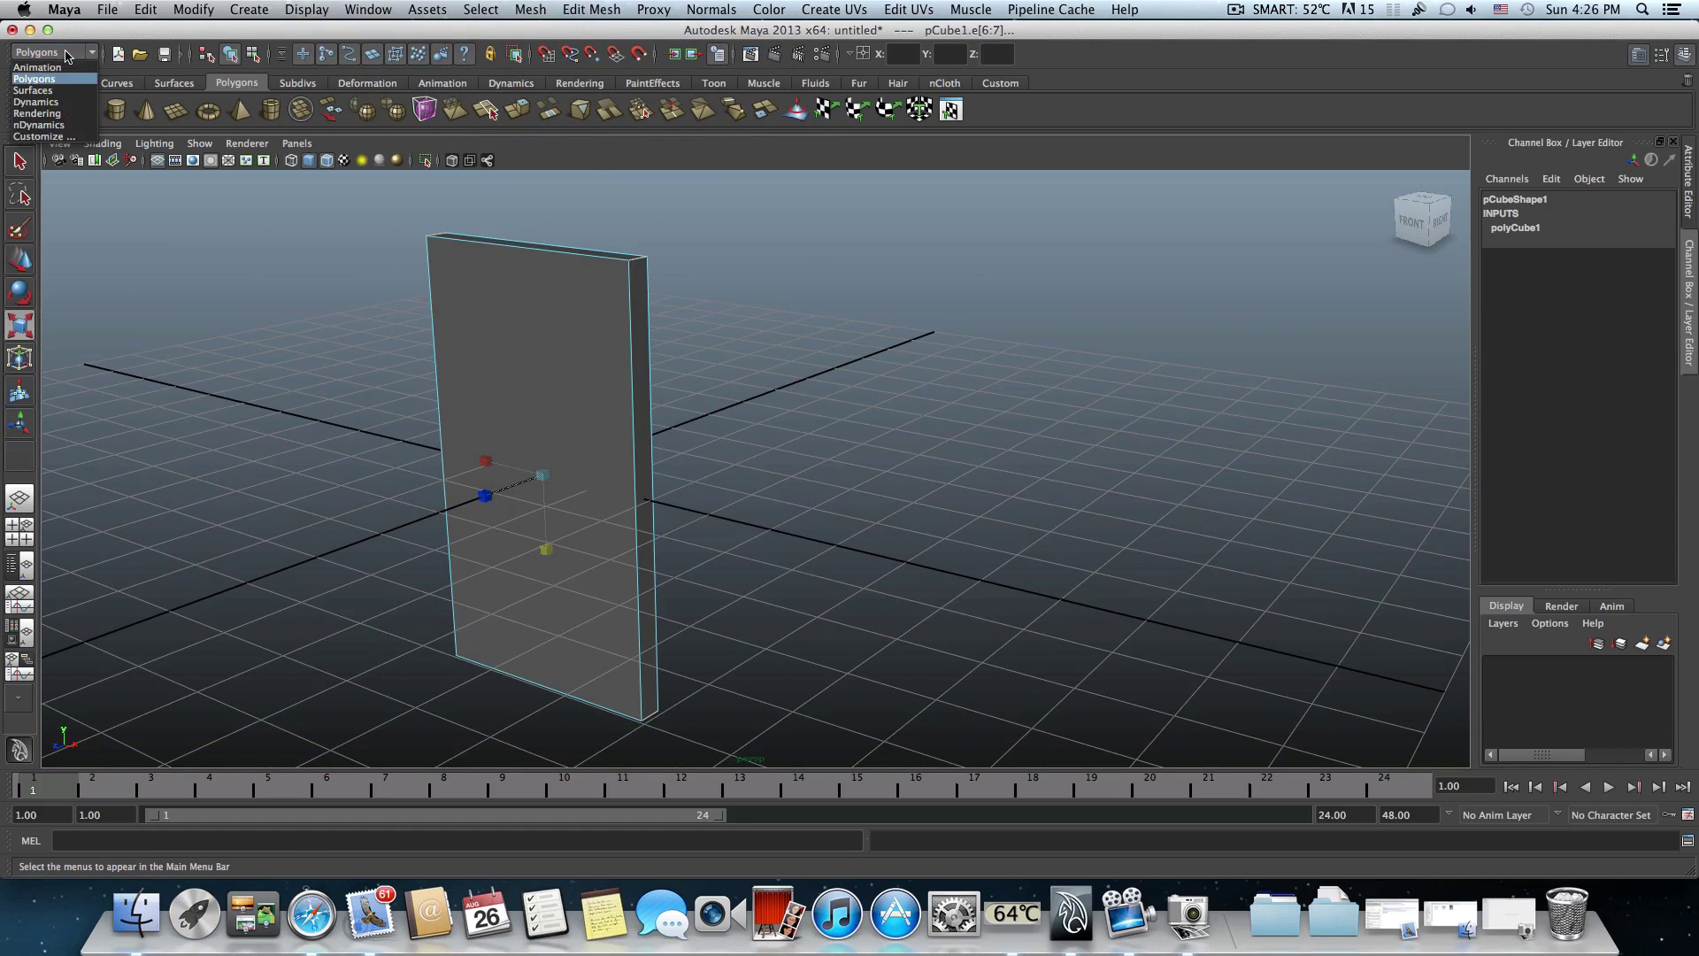
click(49, 82)
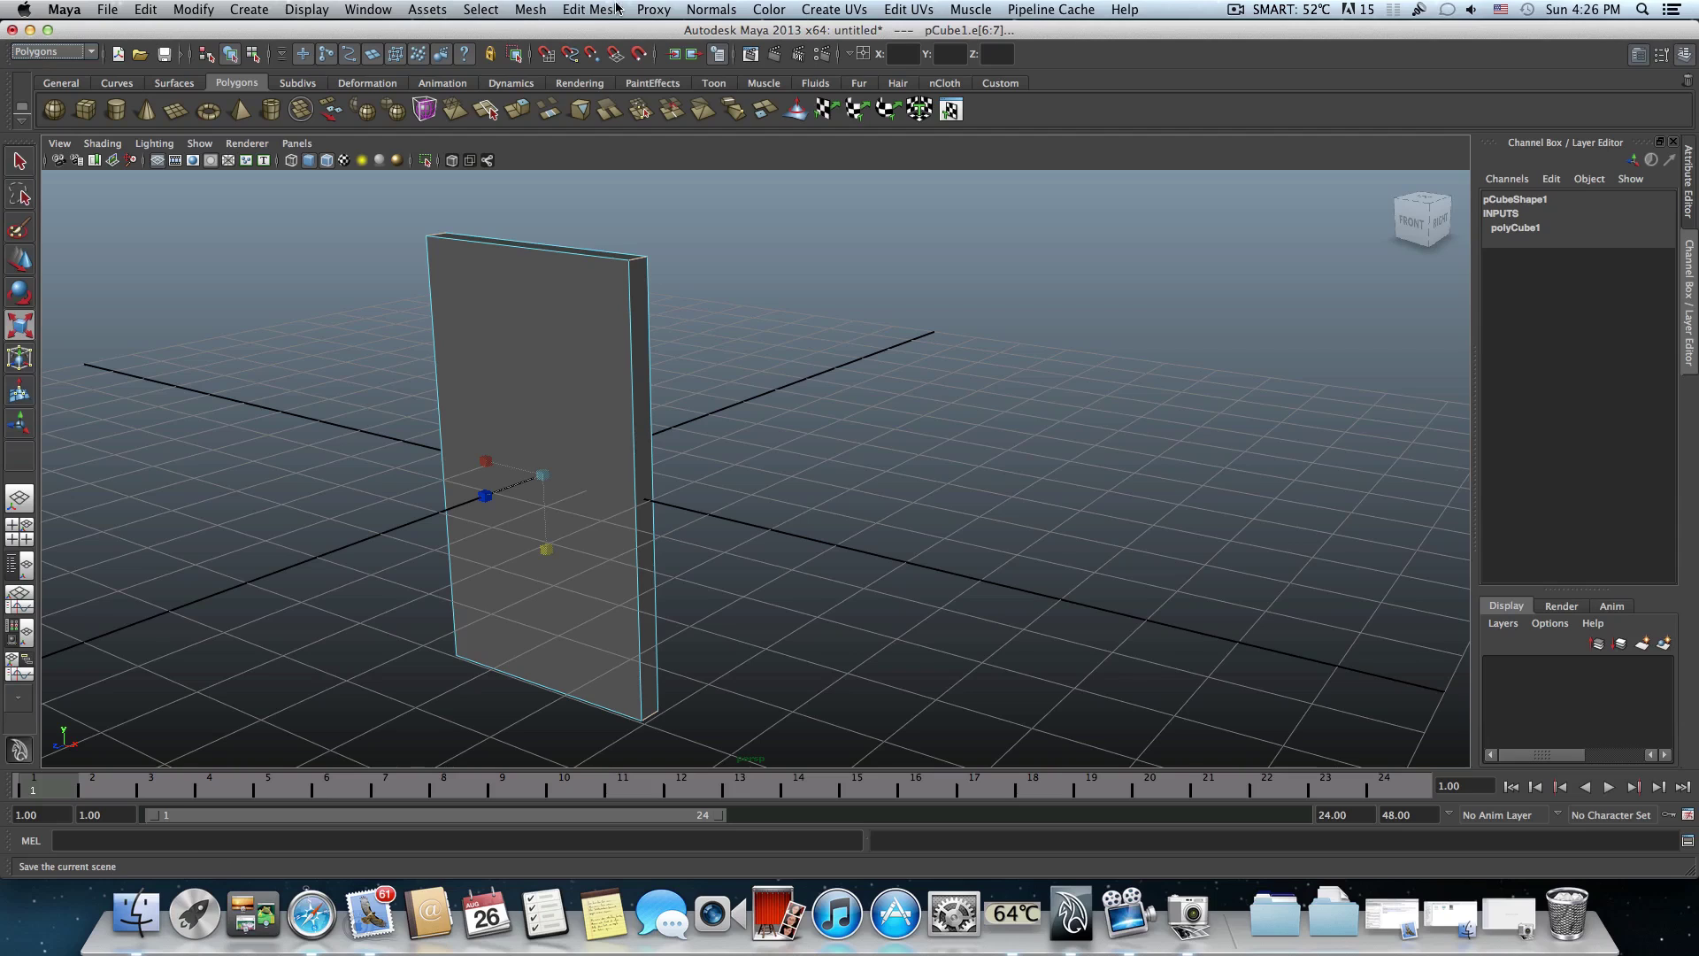
click(584, 10)
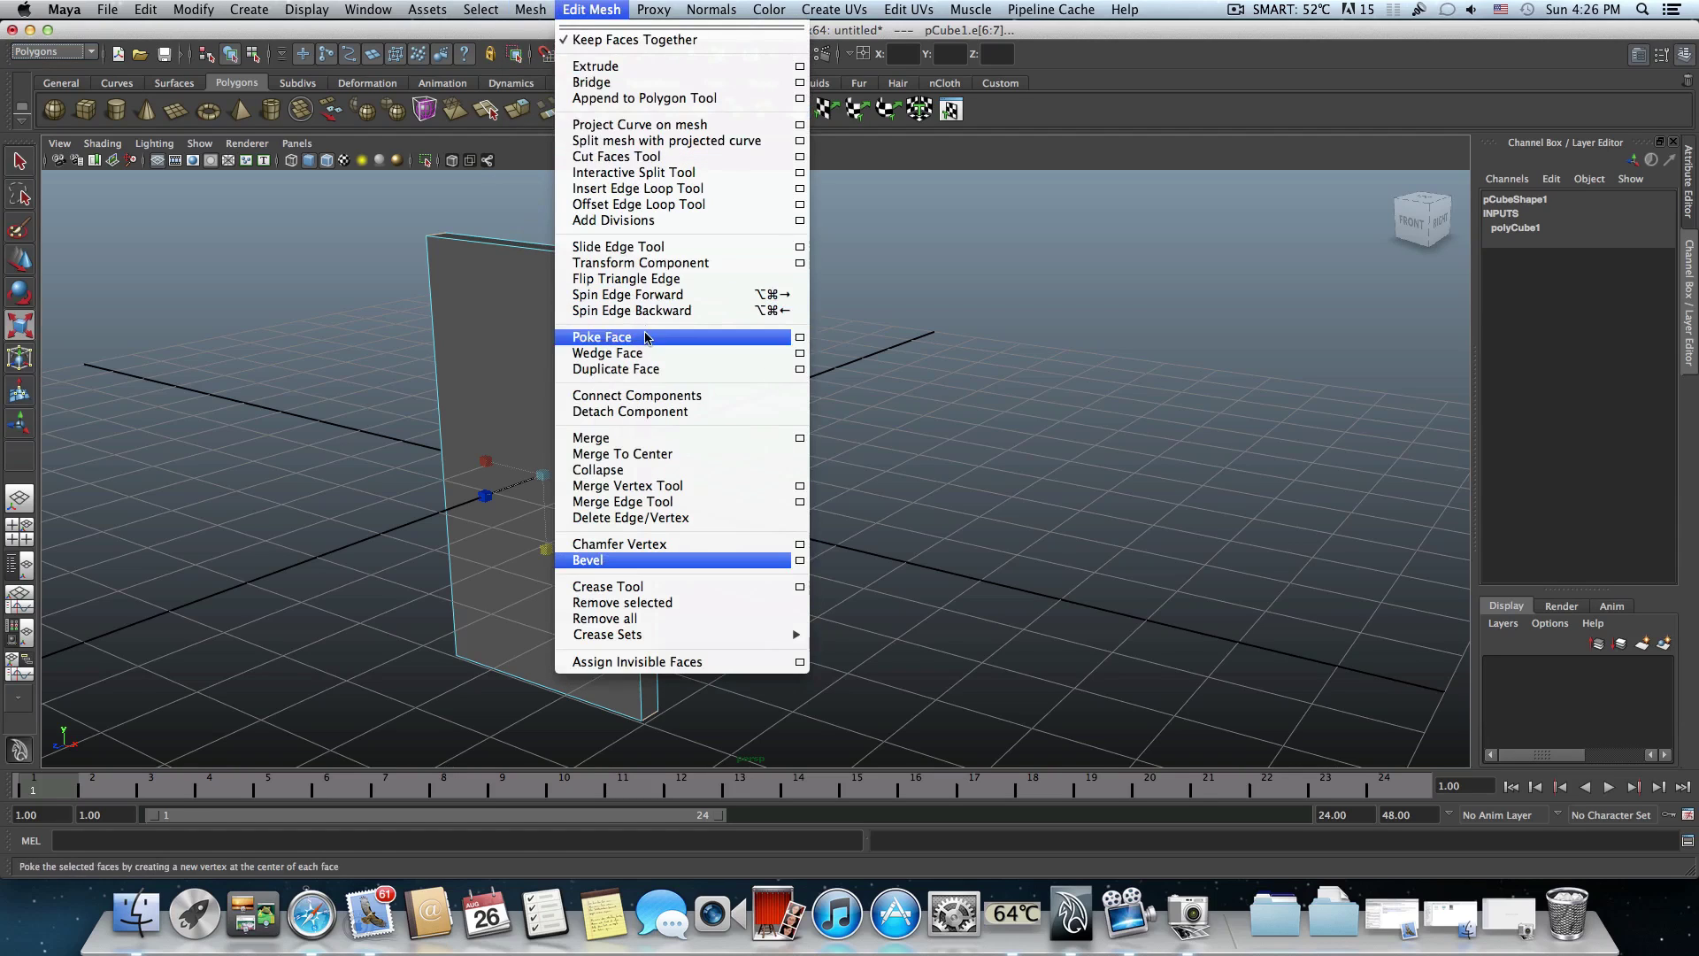
click(607, 561)
- Set the bevel's offset to about 0.245 and its segments to 11 to round the slab's corners
alt+drag(592, 357, 664, 349)
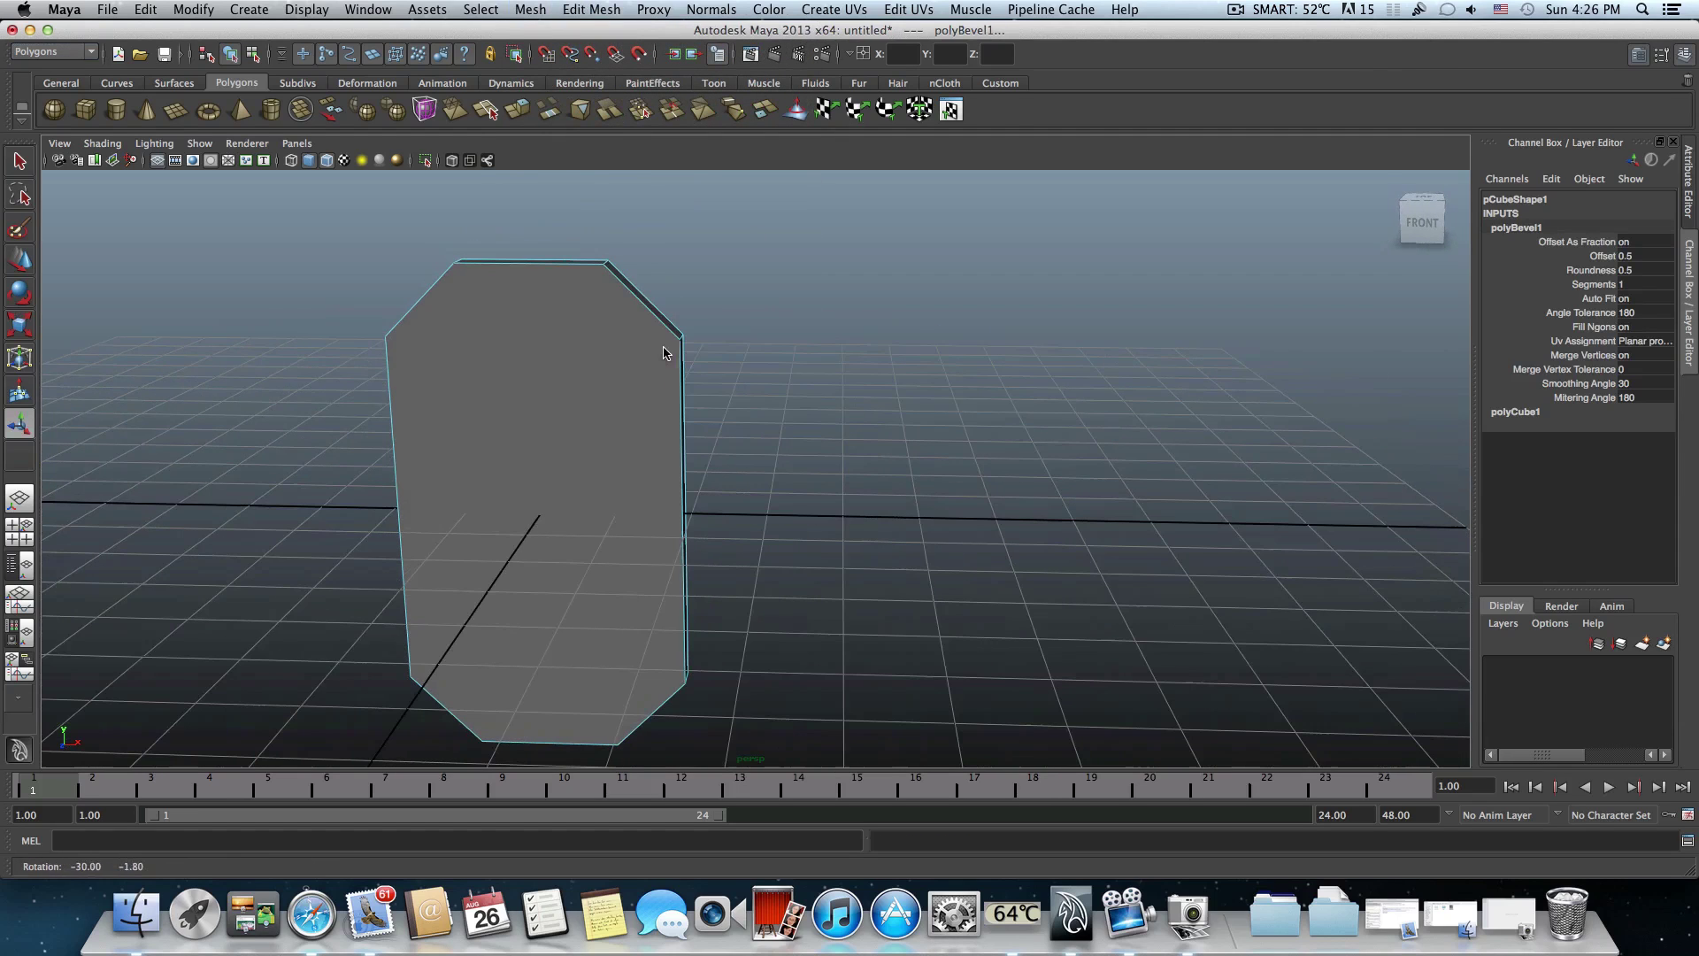
alt+middle_drag(494, 519, 548, 478)
alt+drag(508, 493, 493, 494)
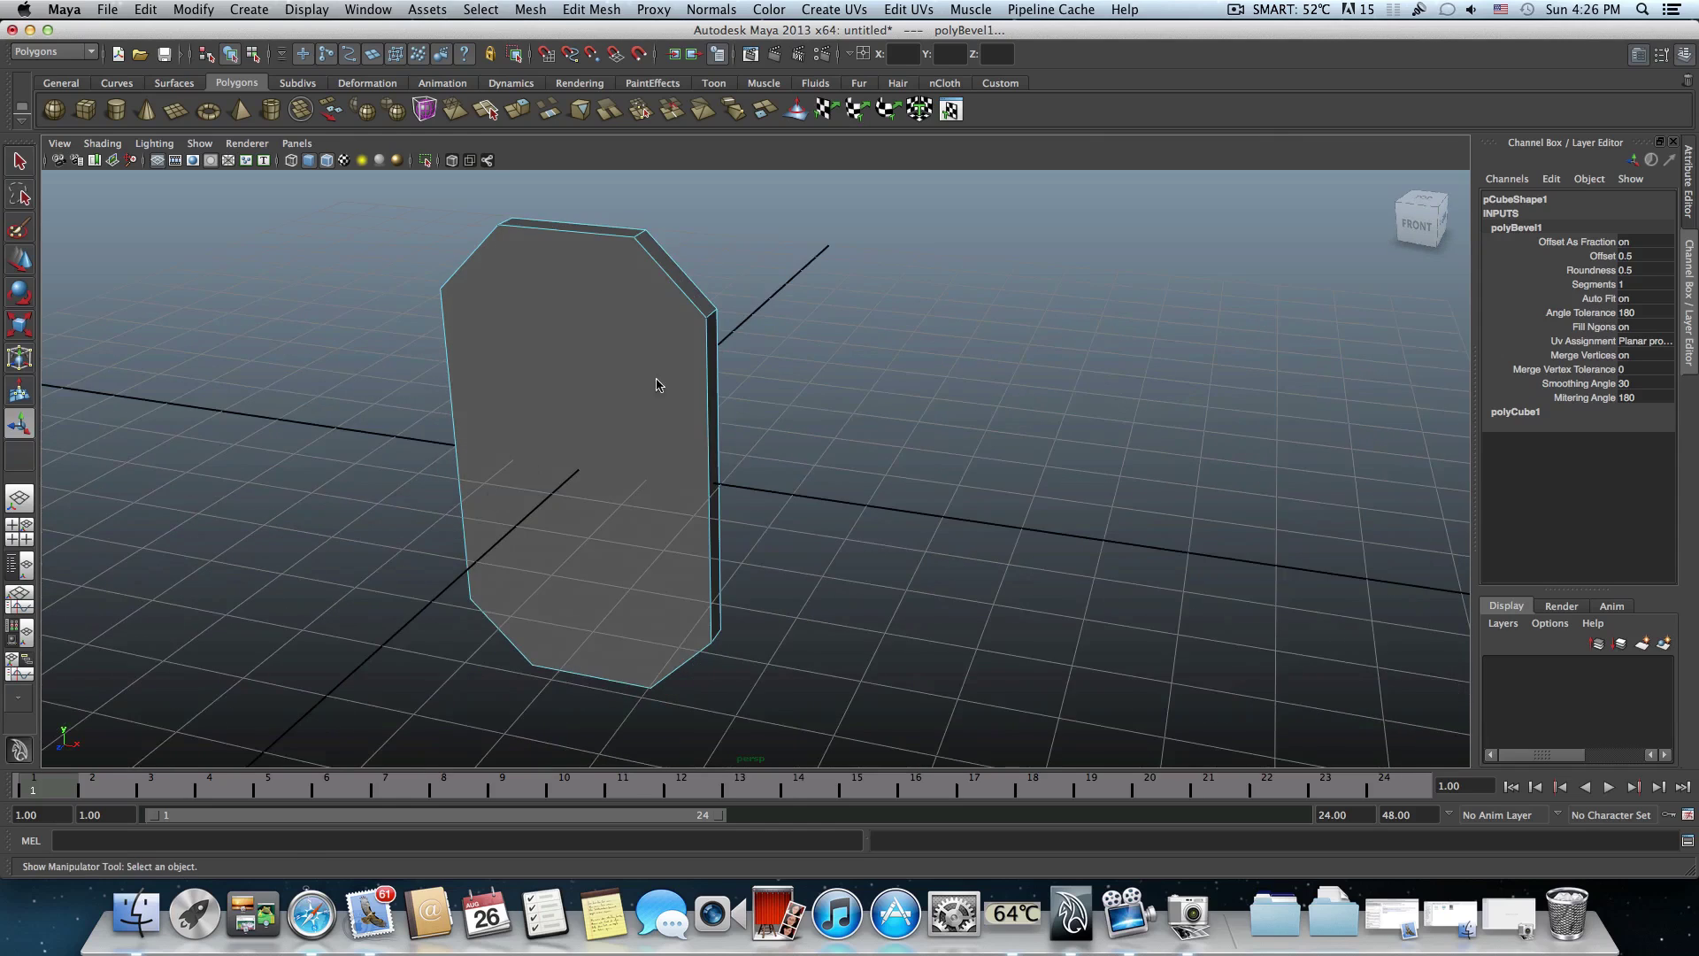
alt+middle_drag(896, 366, 777, 426)
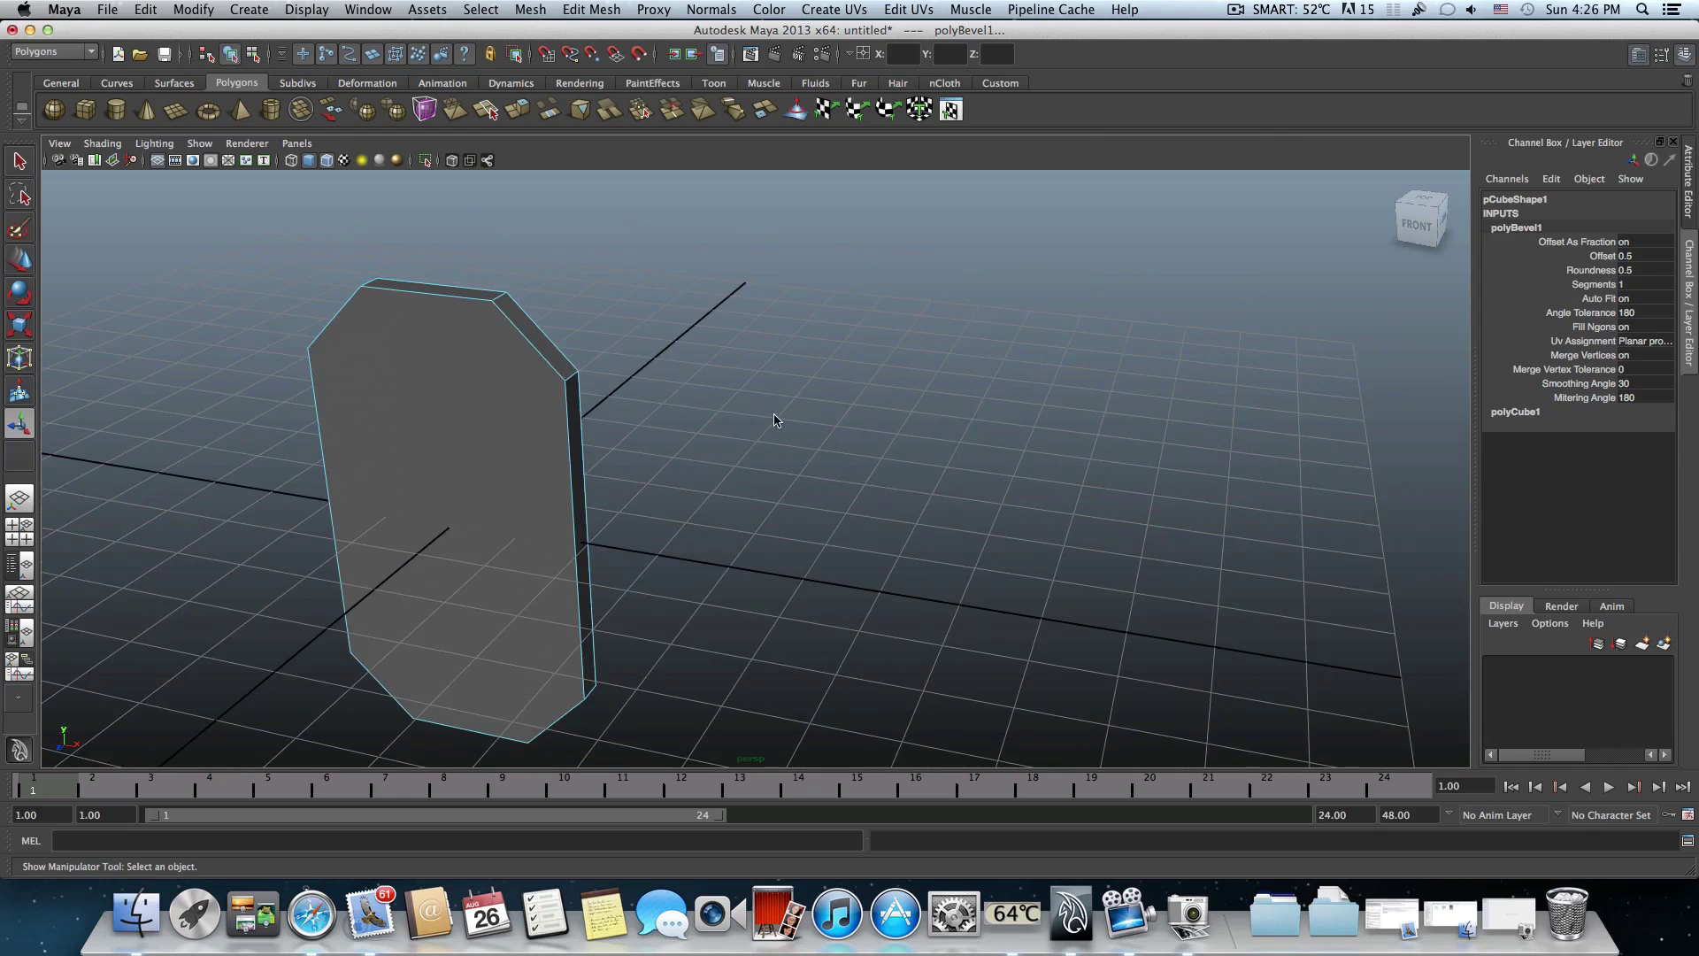
click(1638, 58)
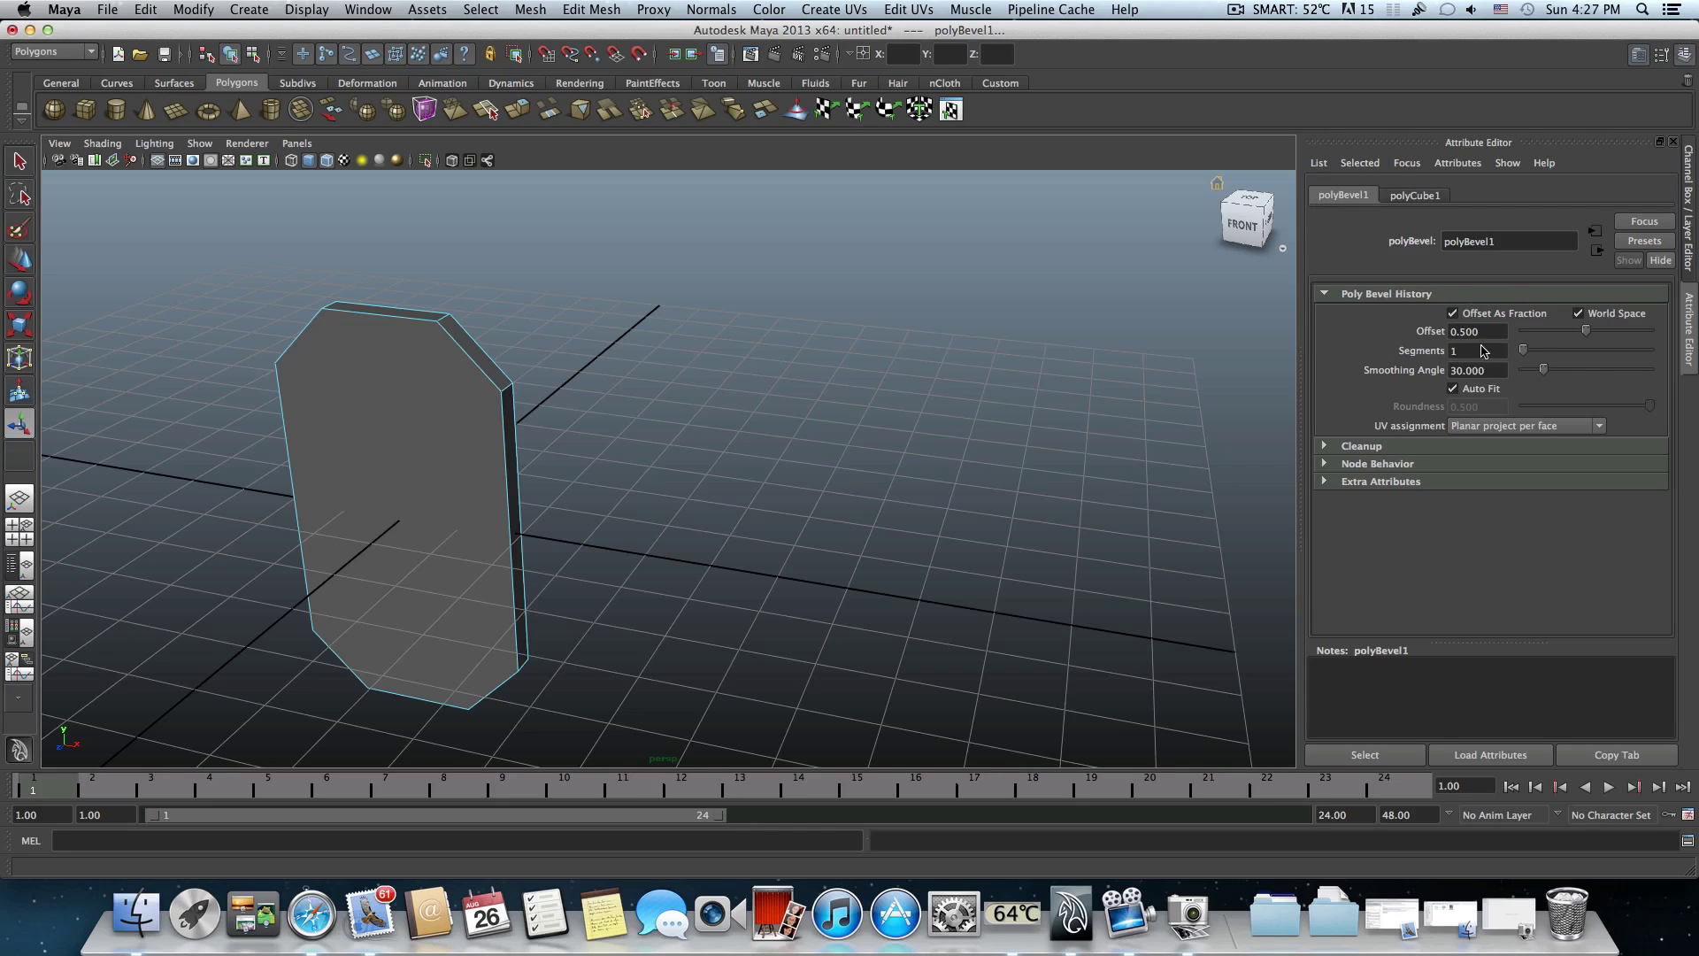
drag(1524, 351, 1597, 352)
click(1244, 224)
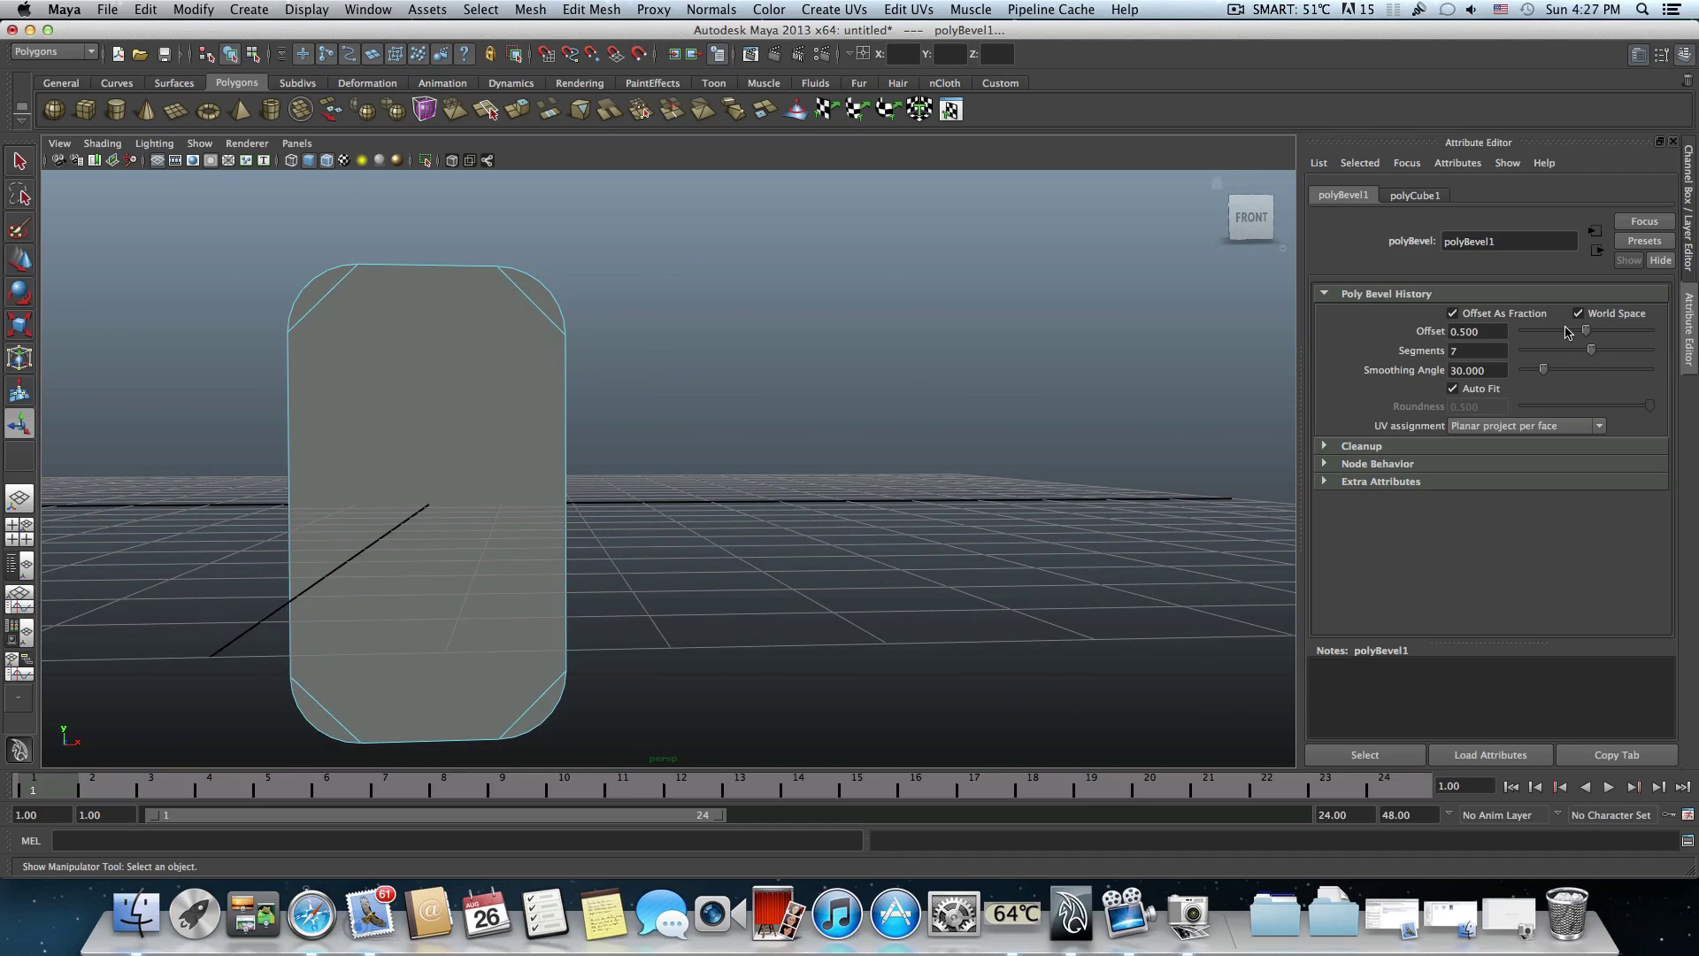
drag(1585, 331, 1555, 343)
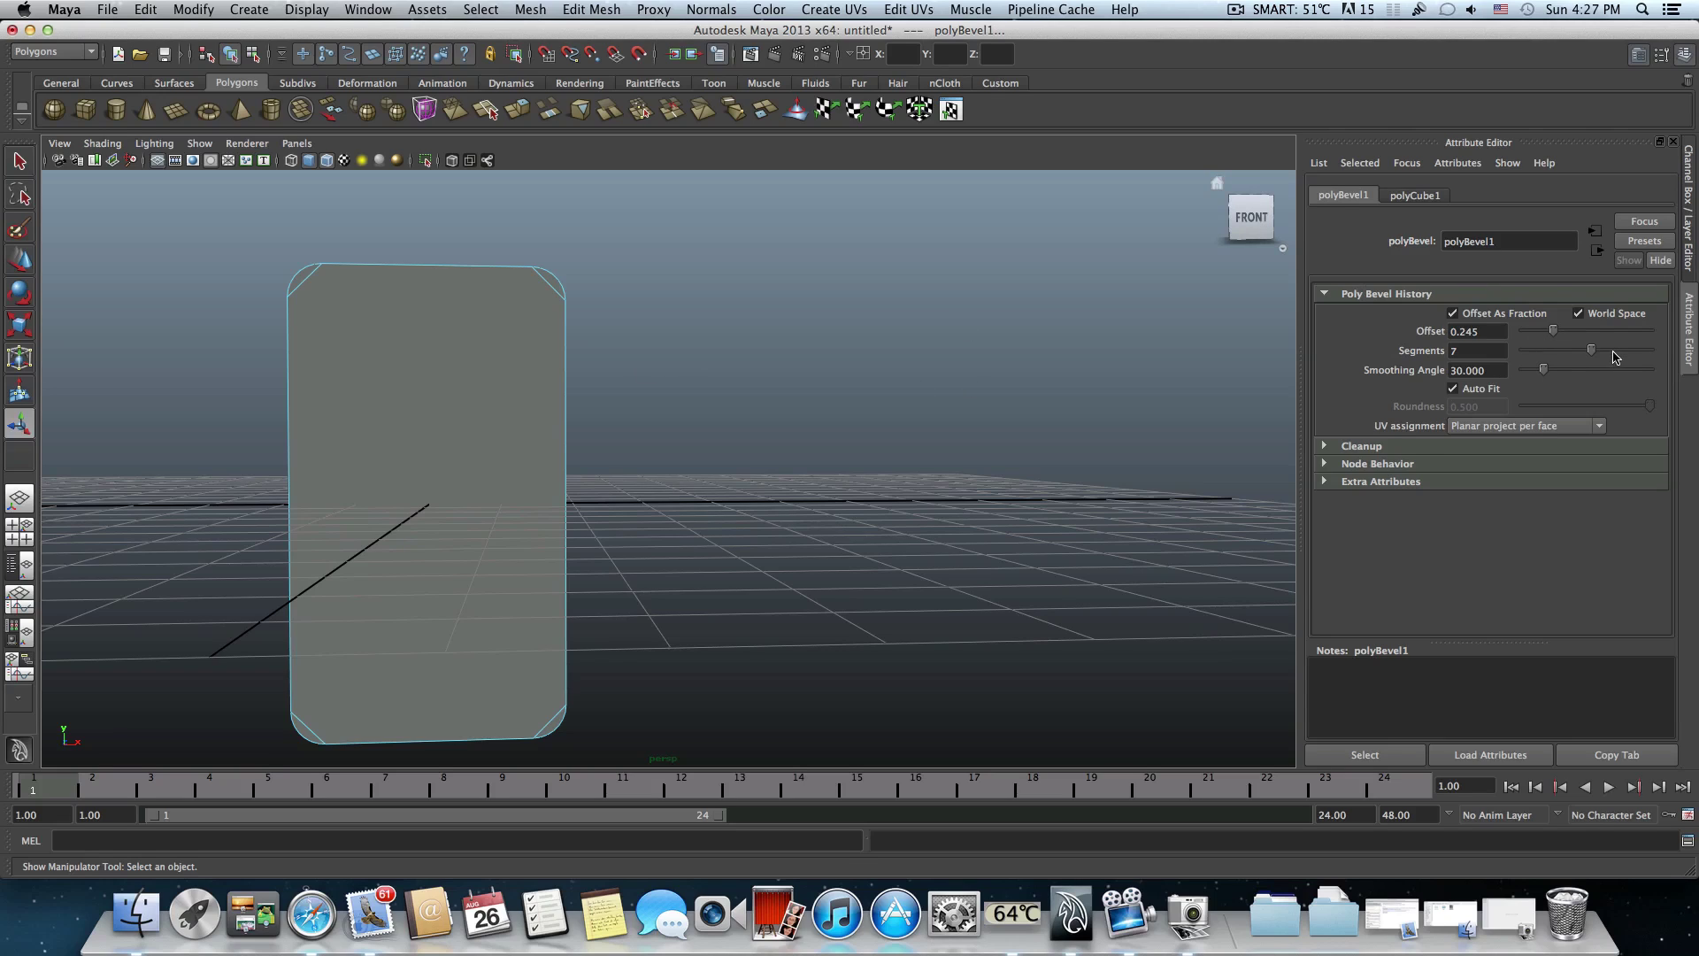
drag(1598, 354, 1634, 354)
- Select the four diagonal edges cutting across the corners of the slab's front face
alt+drag(838, 368, 683, 347)
alt+middle_drag(683, 347, 807, 266)
scroll(740, 306, down, 3)
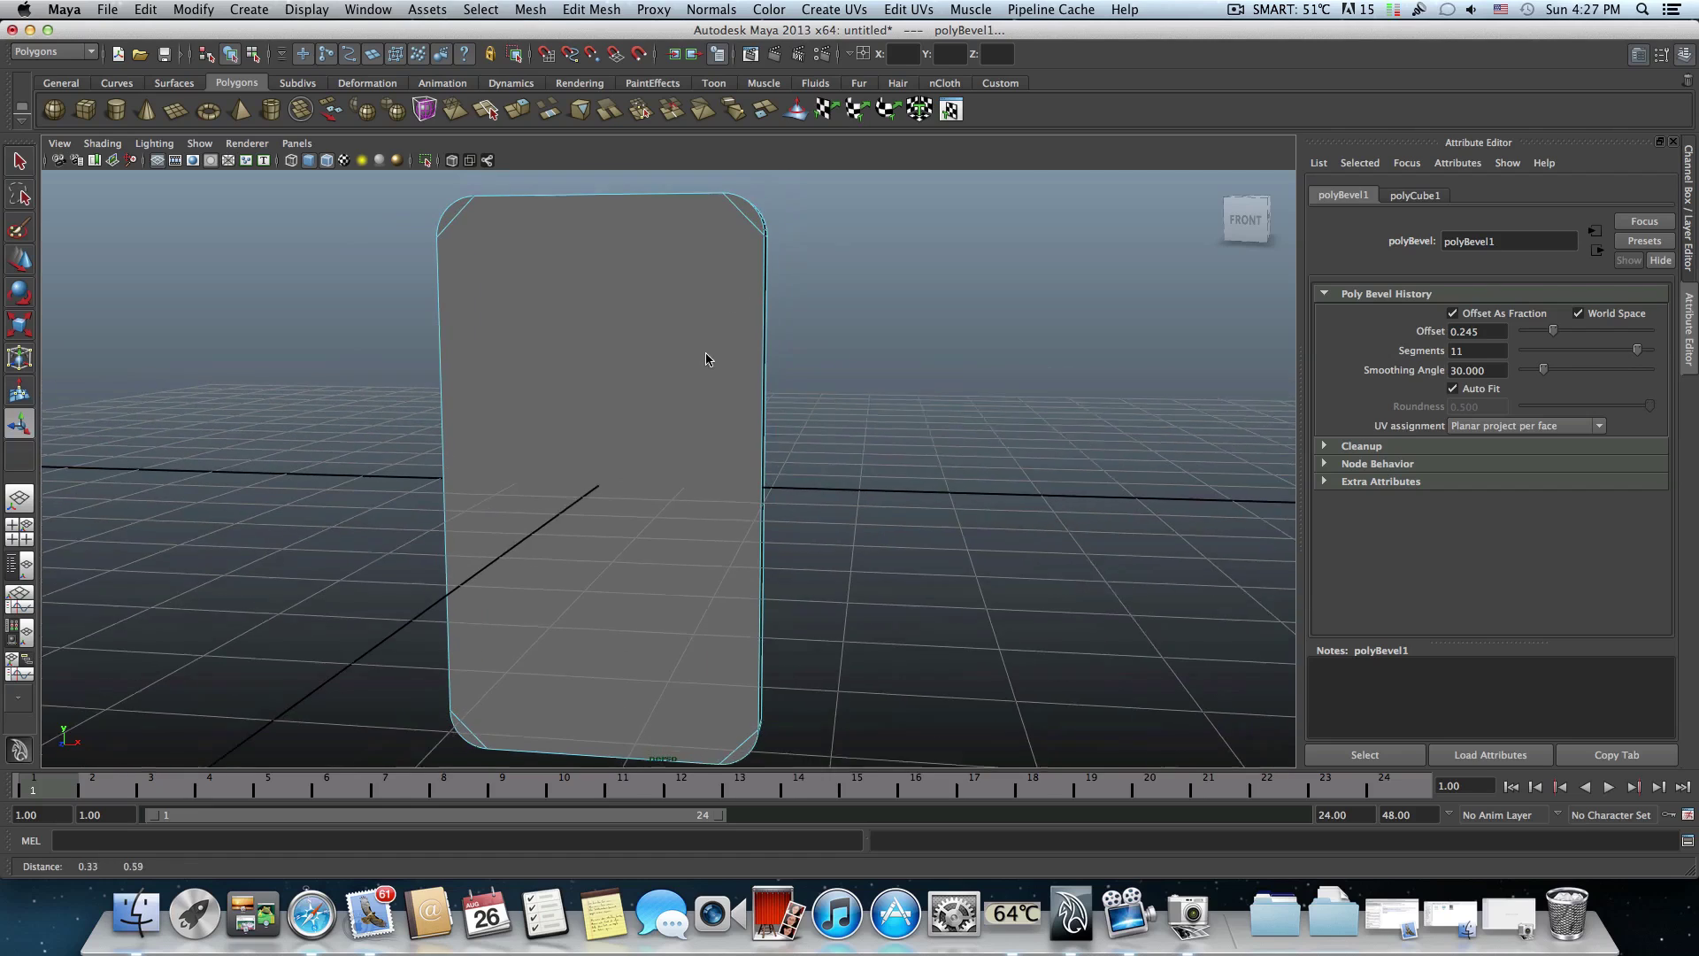
click(744, 223)
click(457, 219)
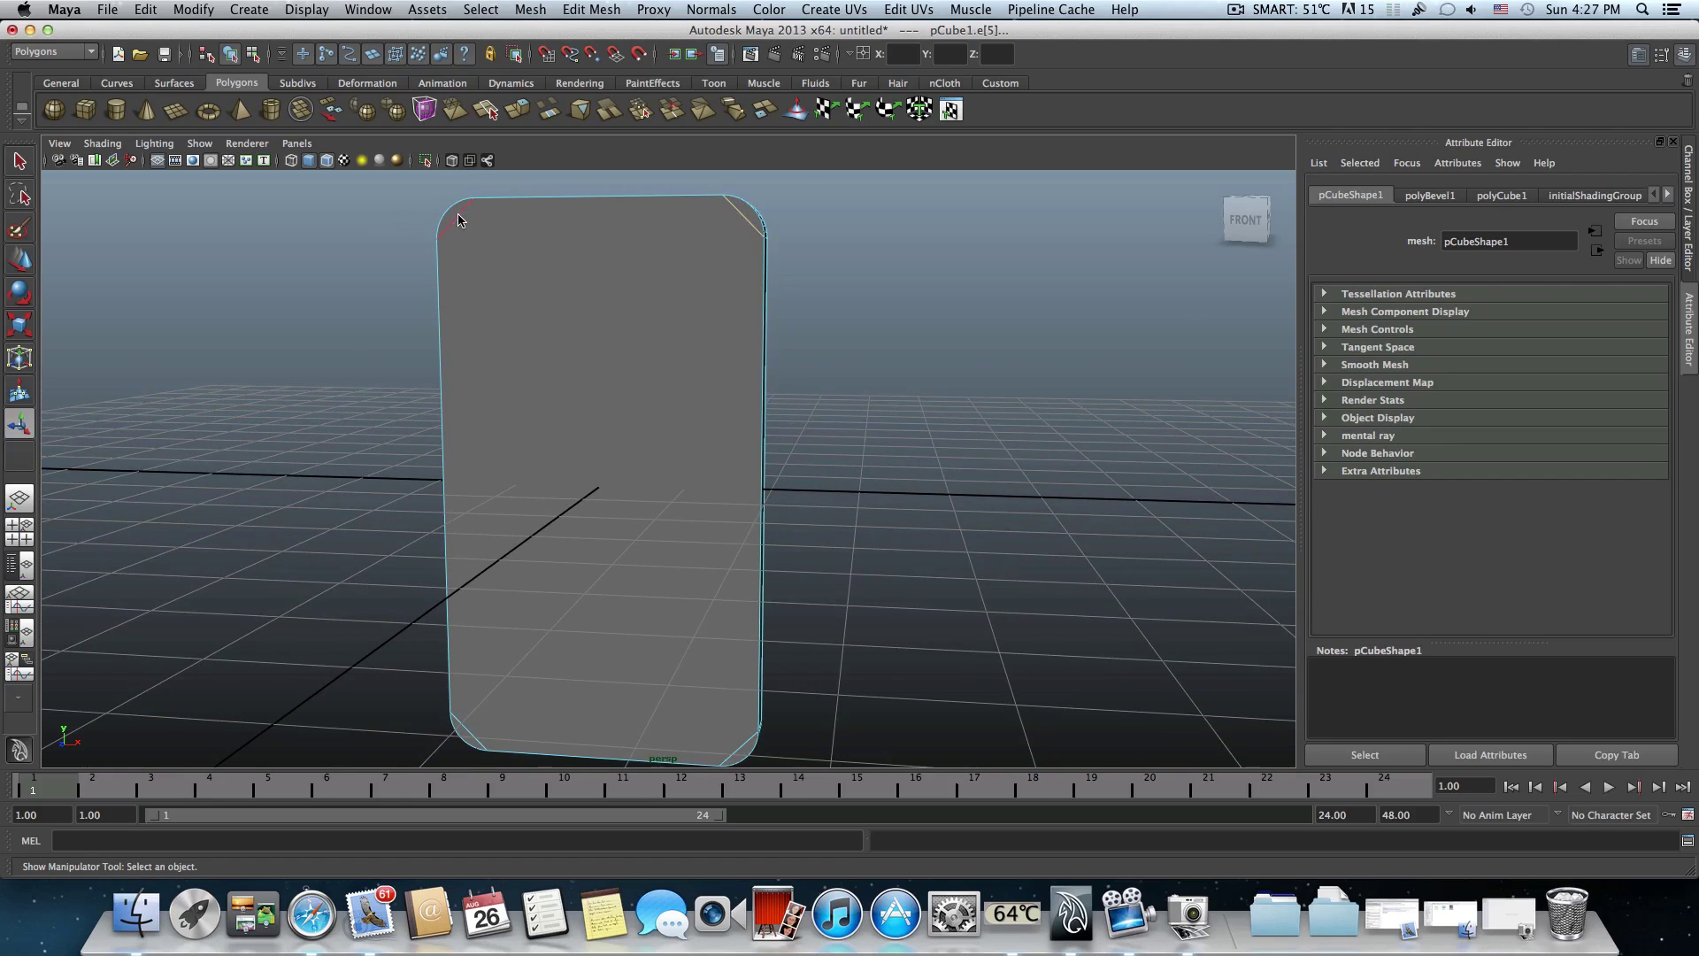
alt+drag(546, 330, 614, 424)
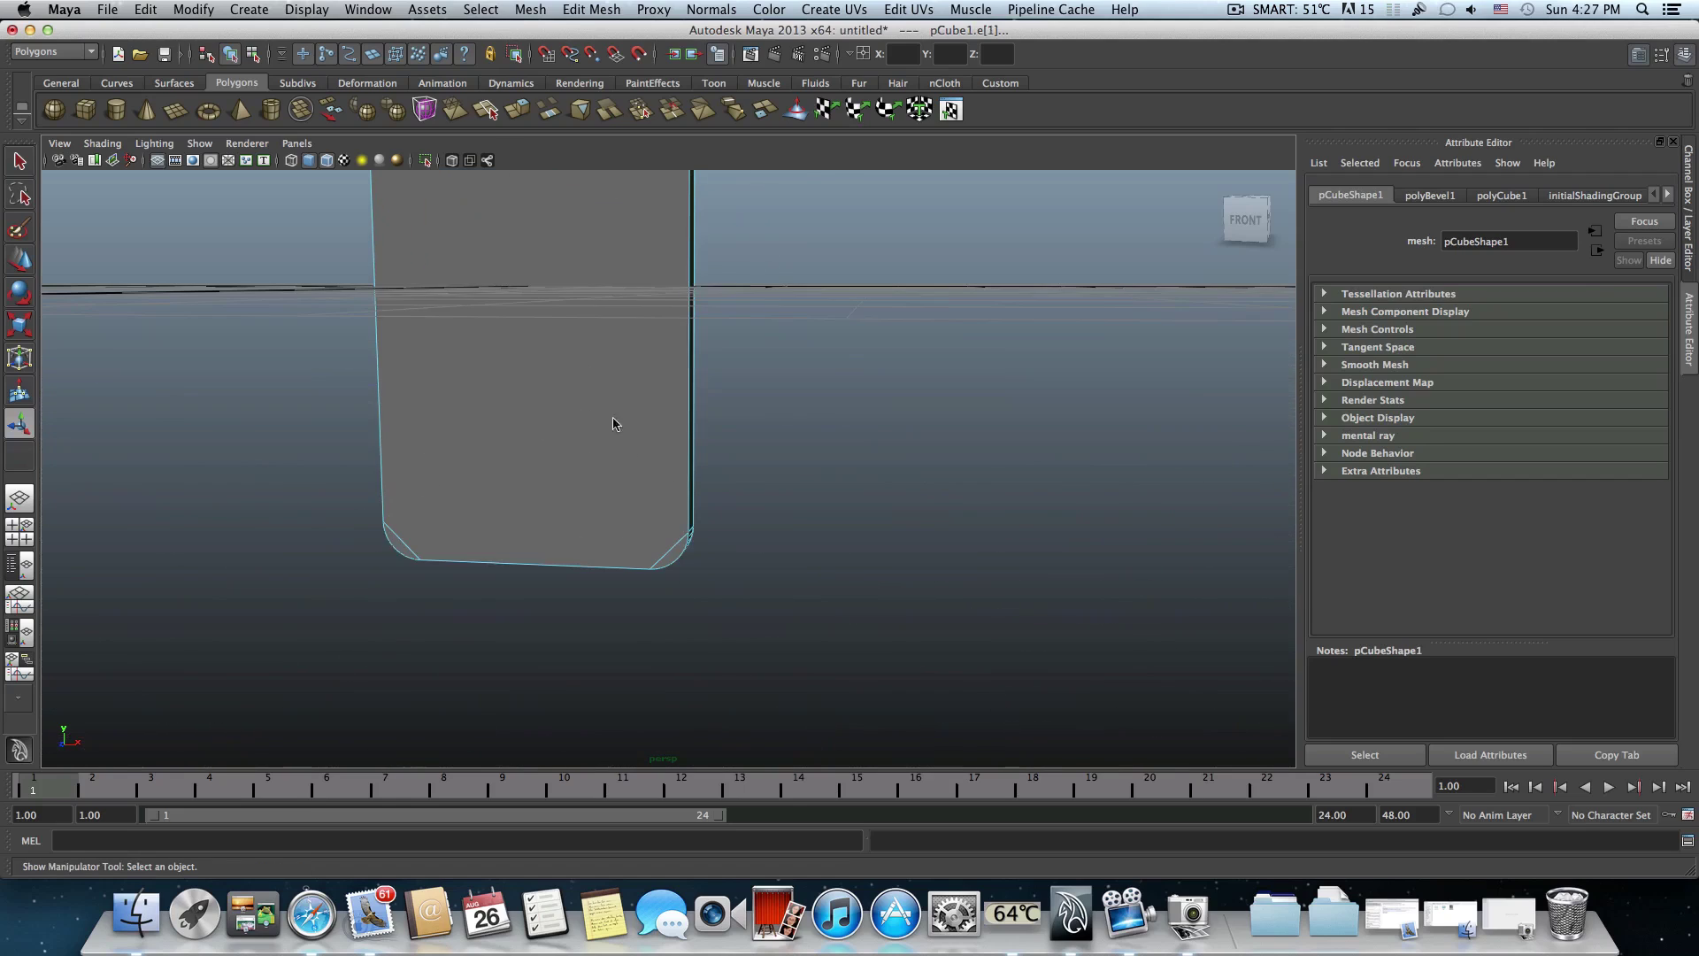
shift+click(665, 554)
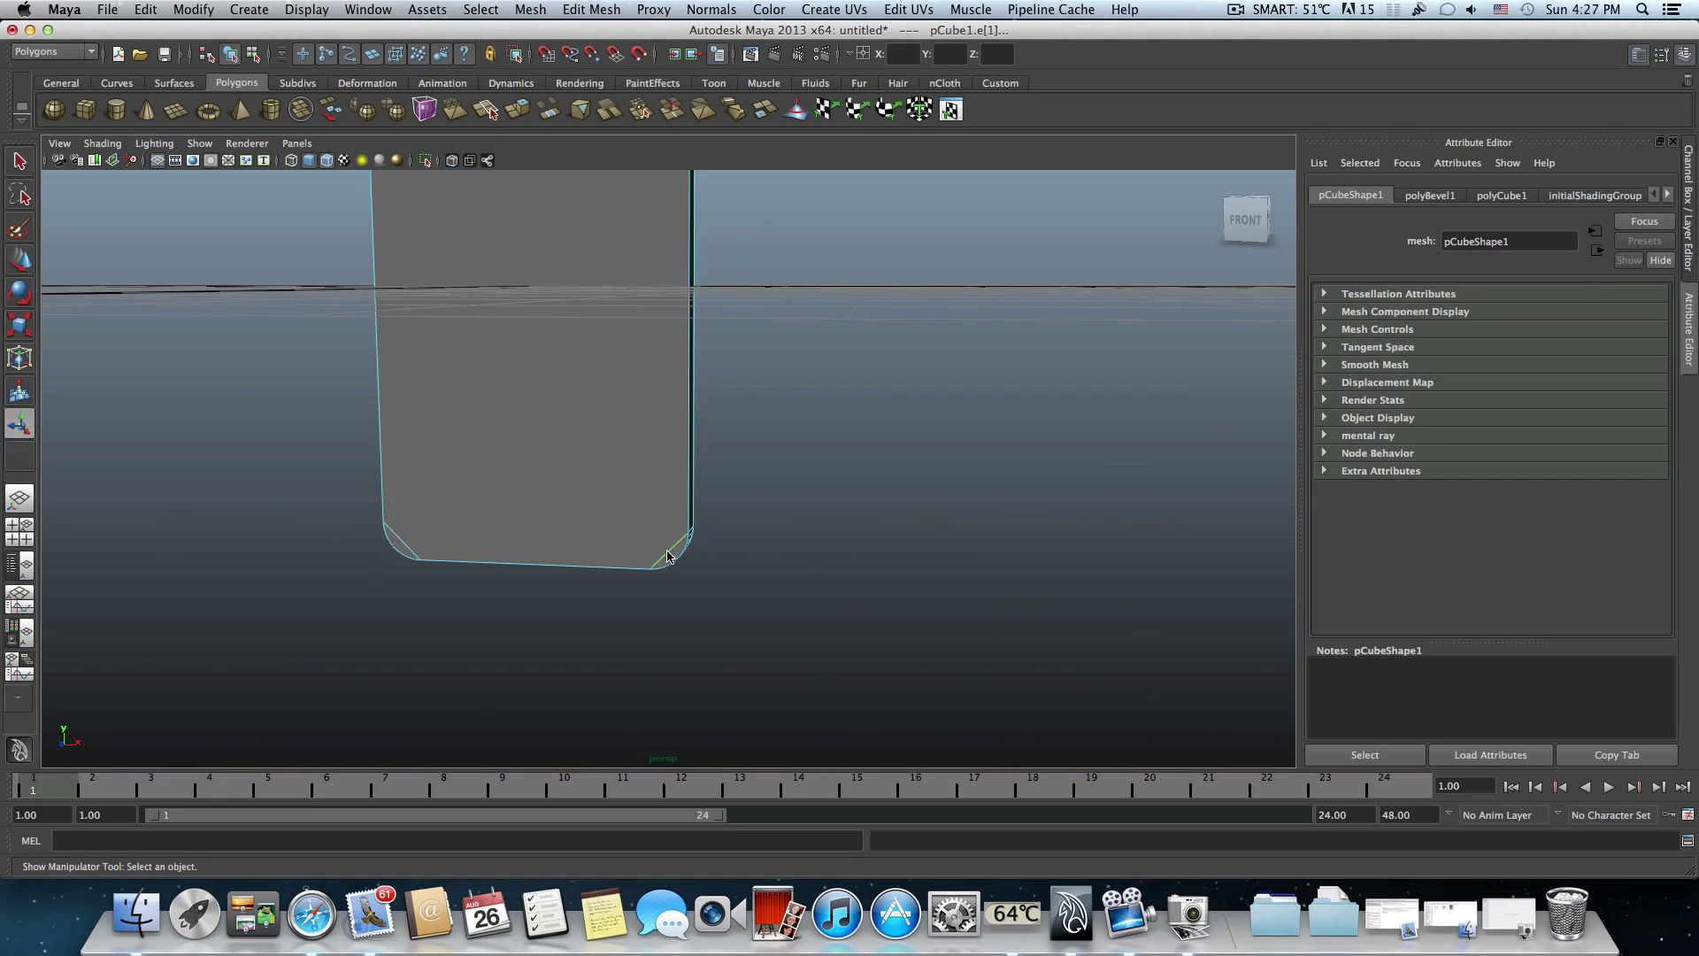
shift+click(404, 548)
- Add the four diagonal corner edges of the slab's back face to the selection and delete all selected diagonal edges
alt+drag(695, 440, 388, 501)
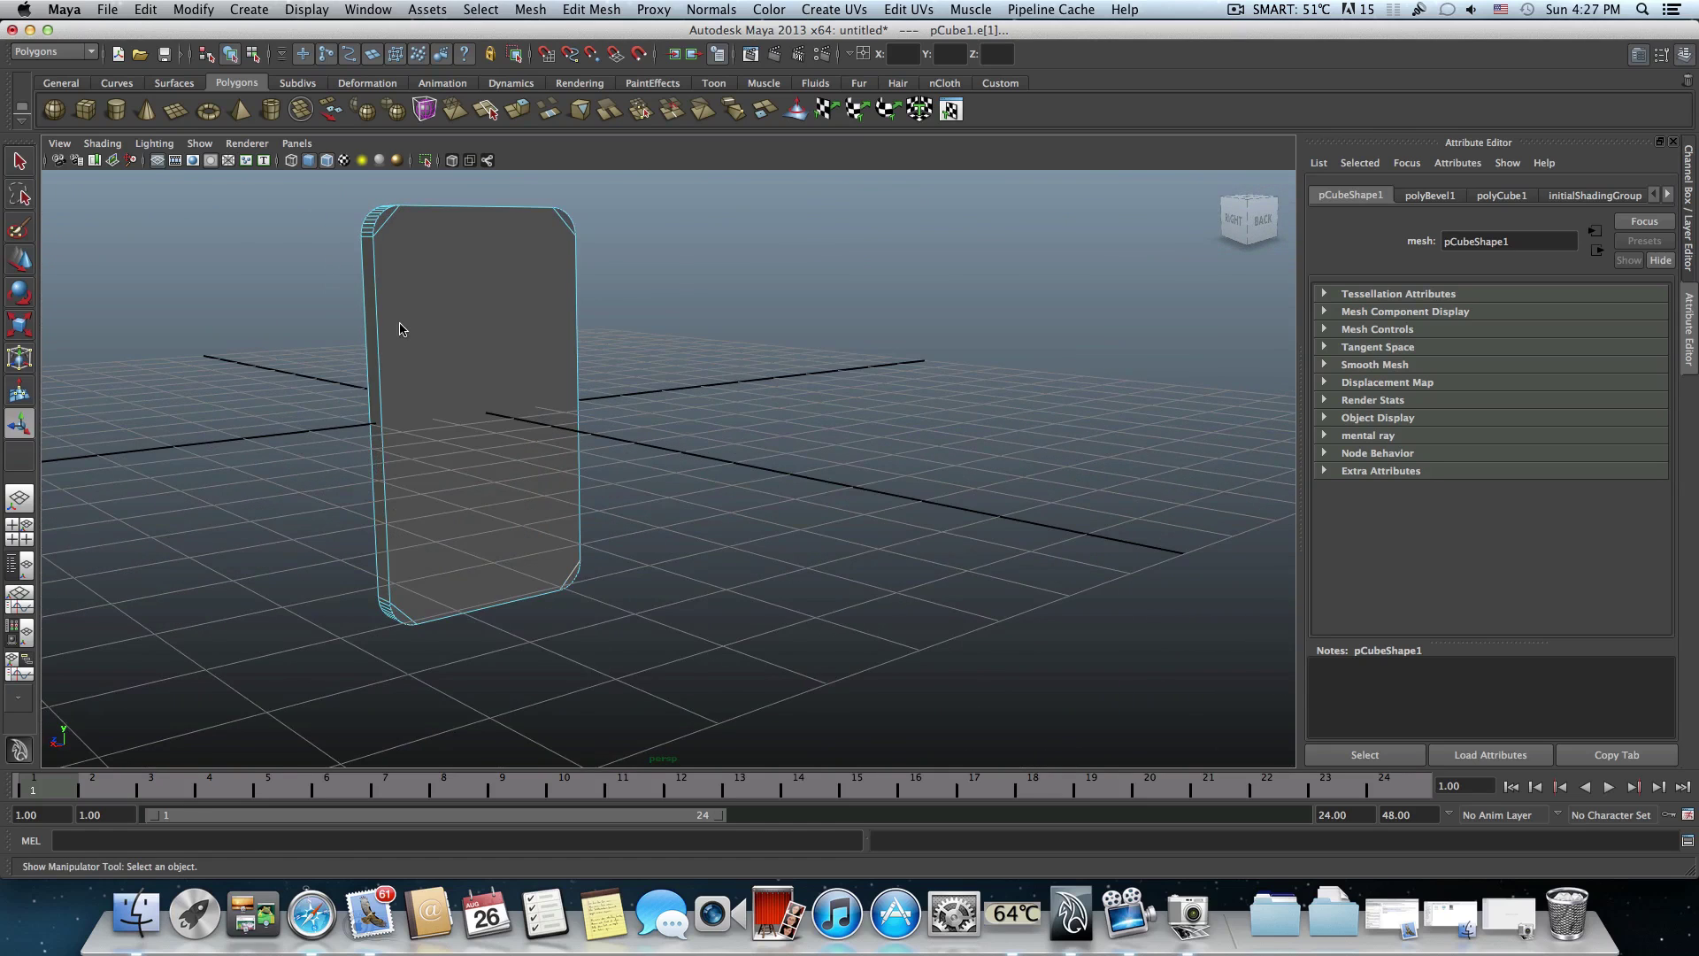
alt+middle_drag(400, 329, 435, 333)
click(454, 334)
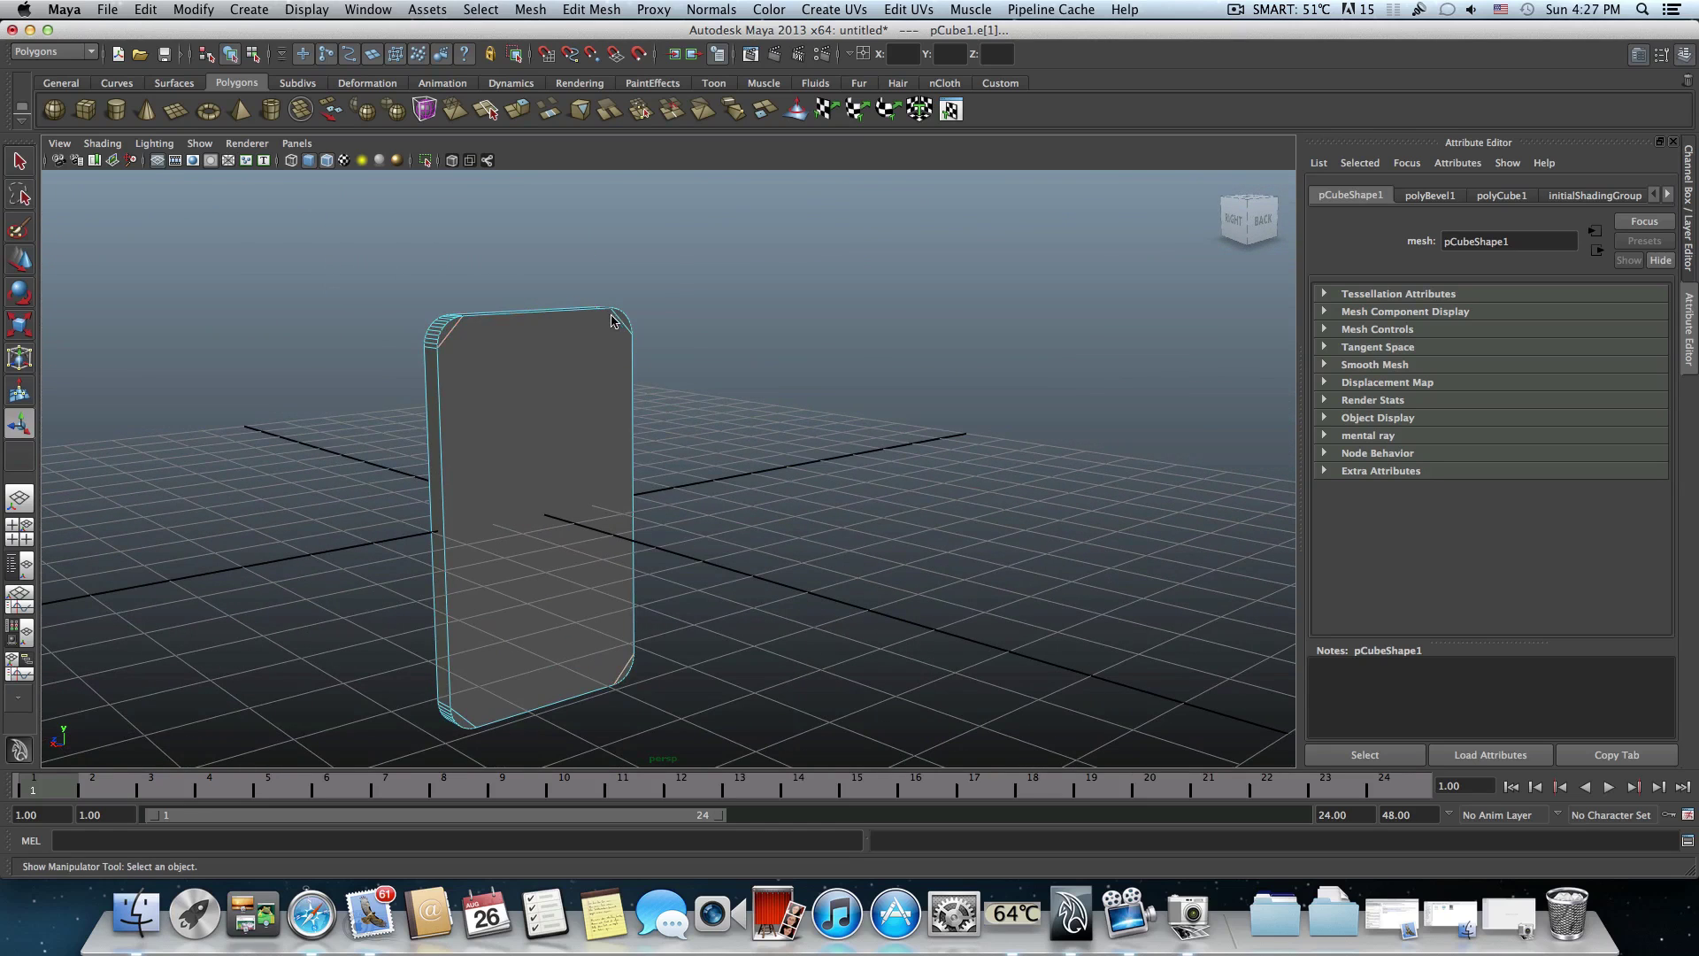
alt+drag(535, 383, 491, 524)
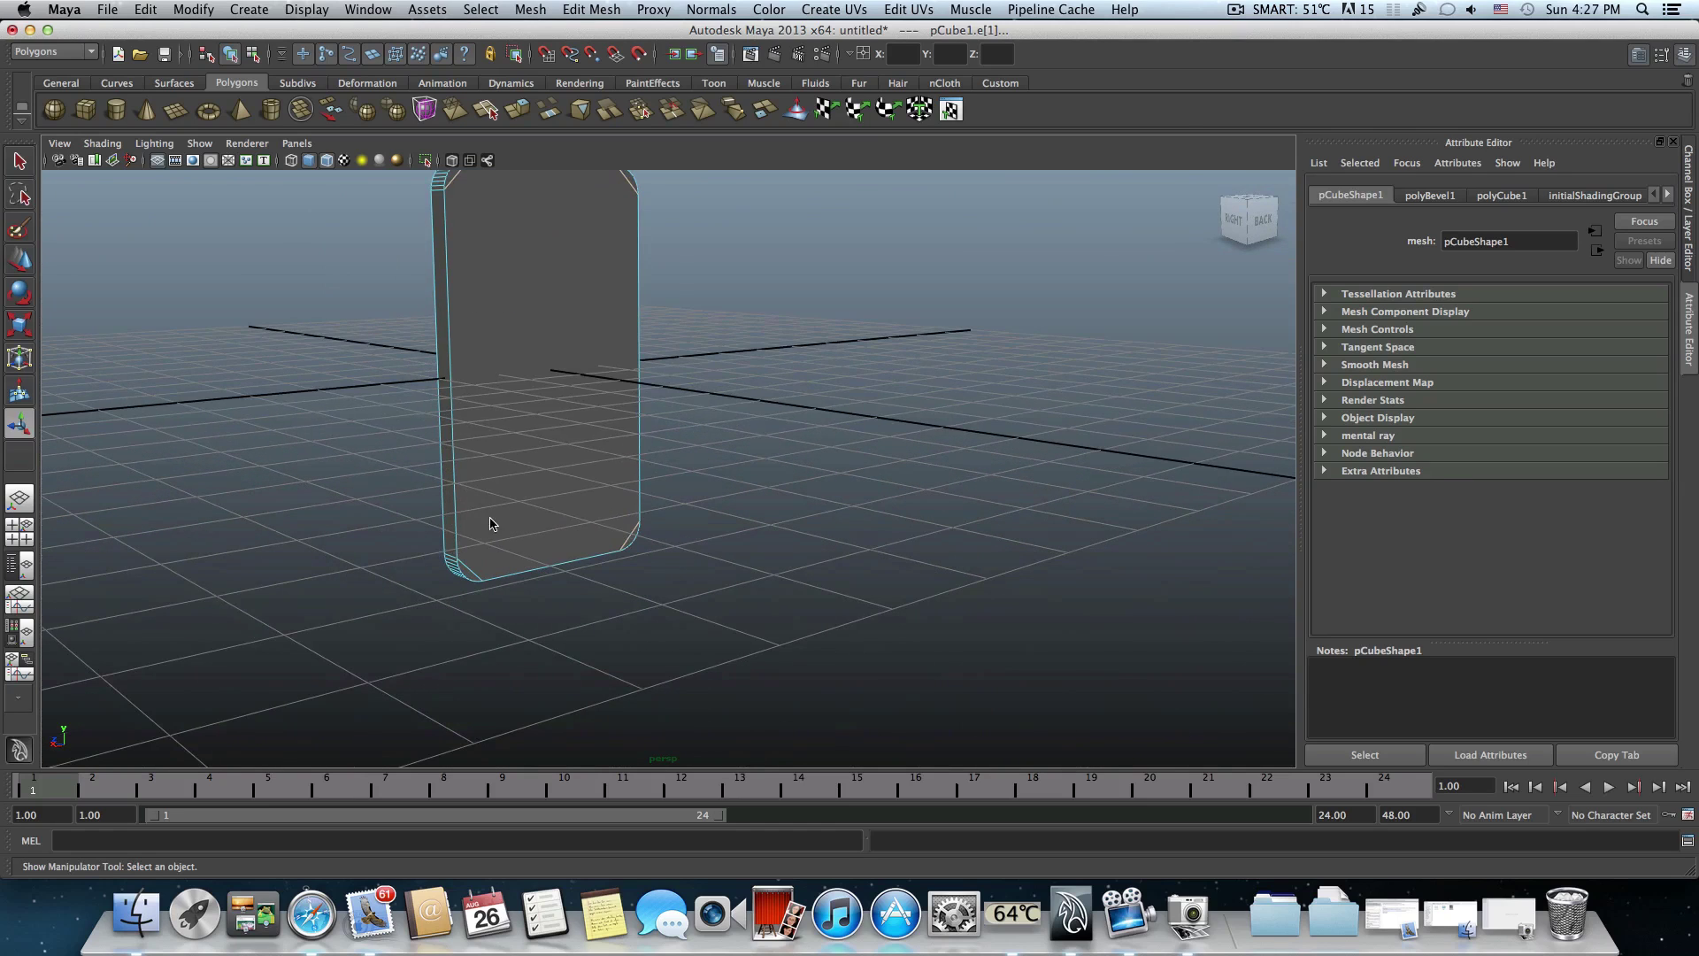
alt+drag(705, 528, 535, 527)
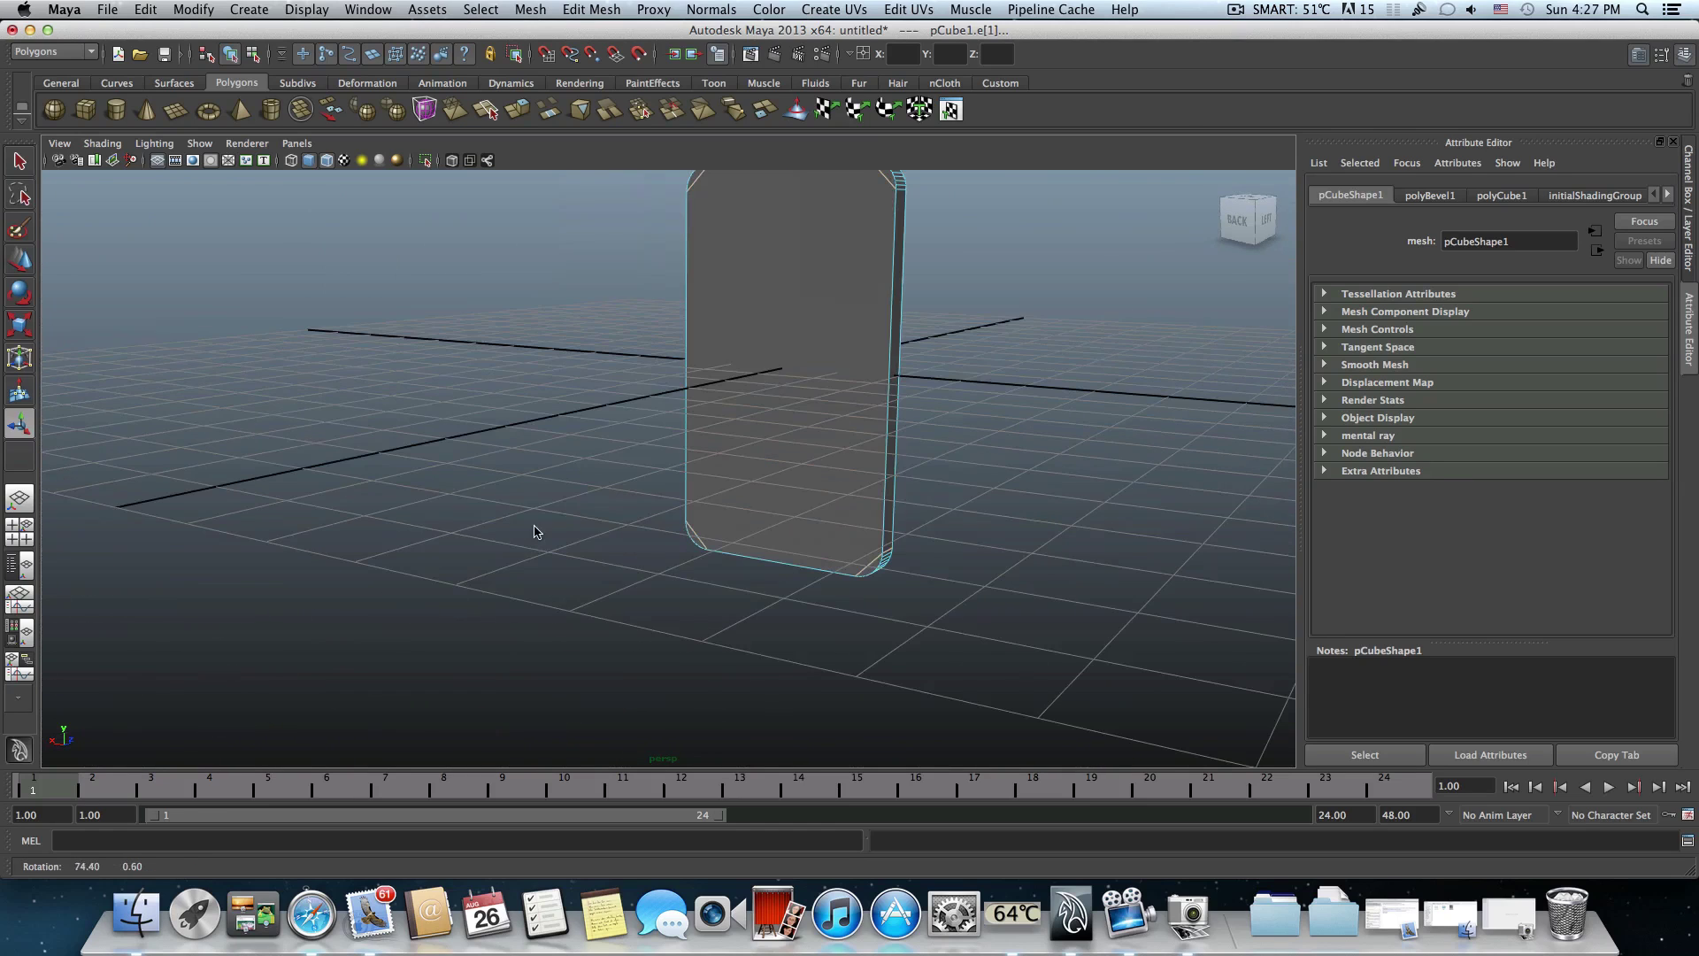
alt+drag(855, 556, 581, 481)
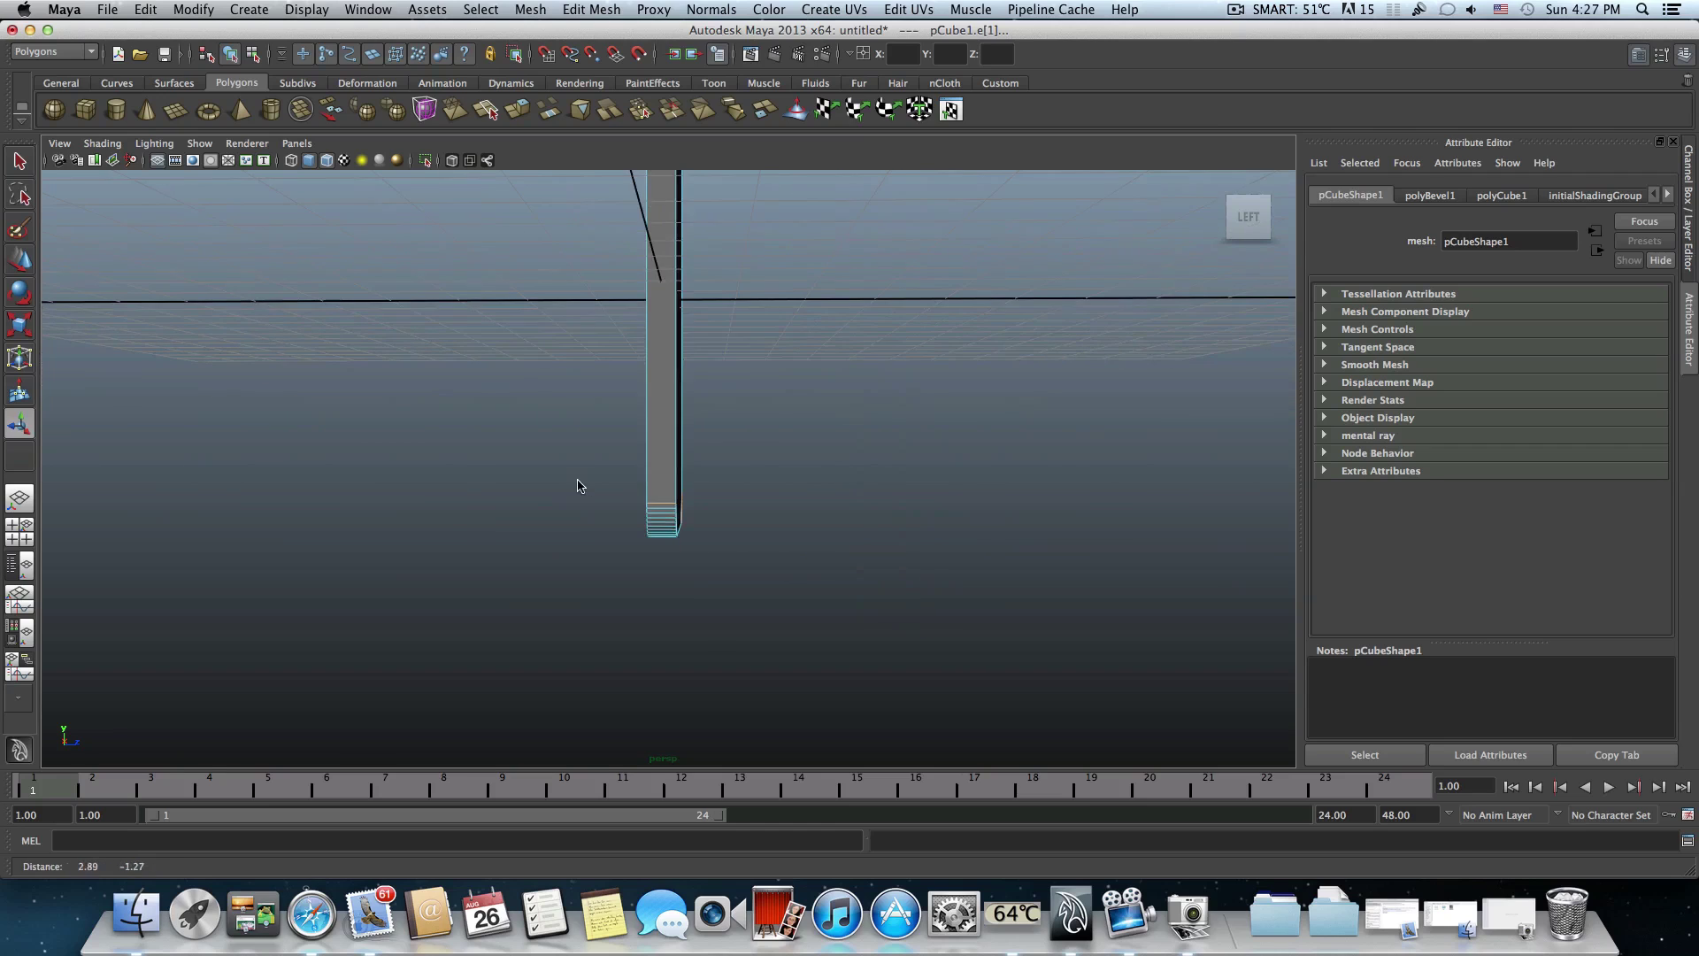
alt+middle_drag(612, 517, 682, 465)
alt+right_drag(619, 478, 773, 496)
alt+middle_drag(774, 496, 689, 522)
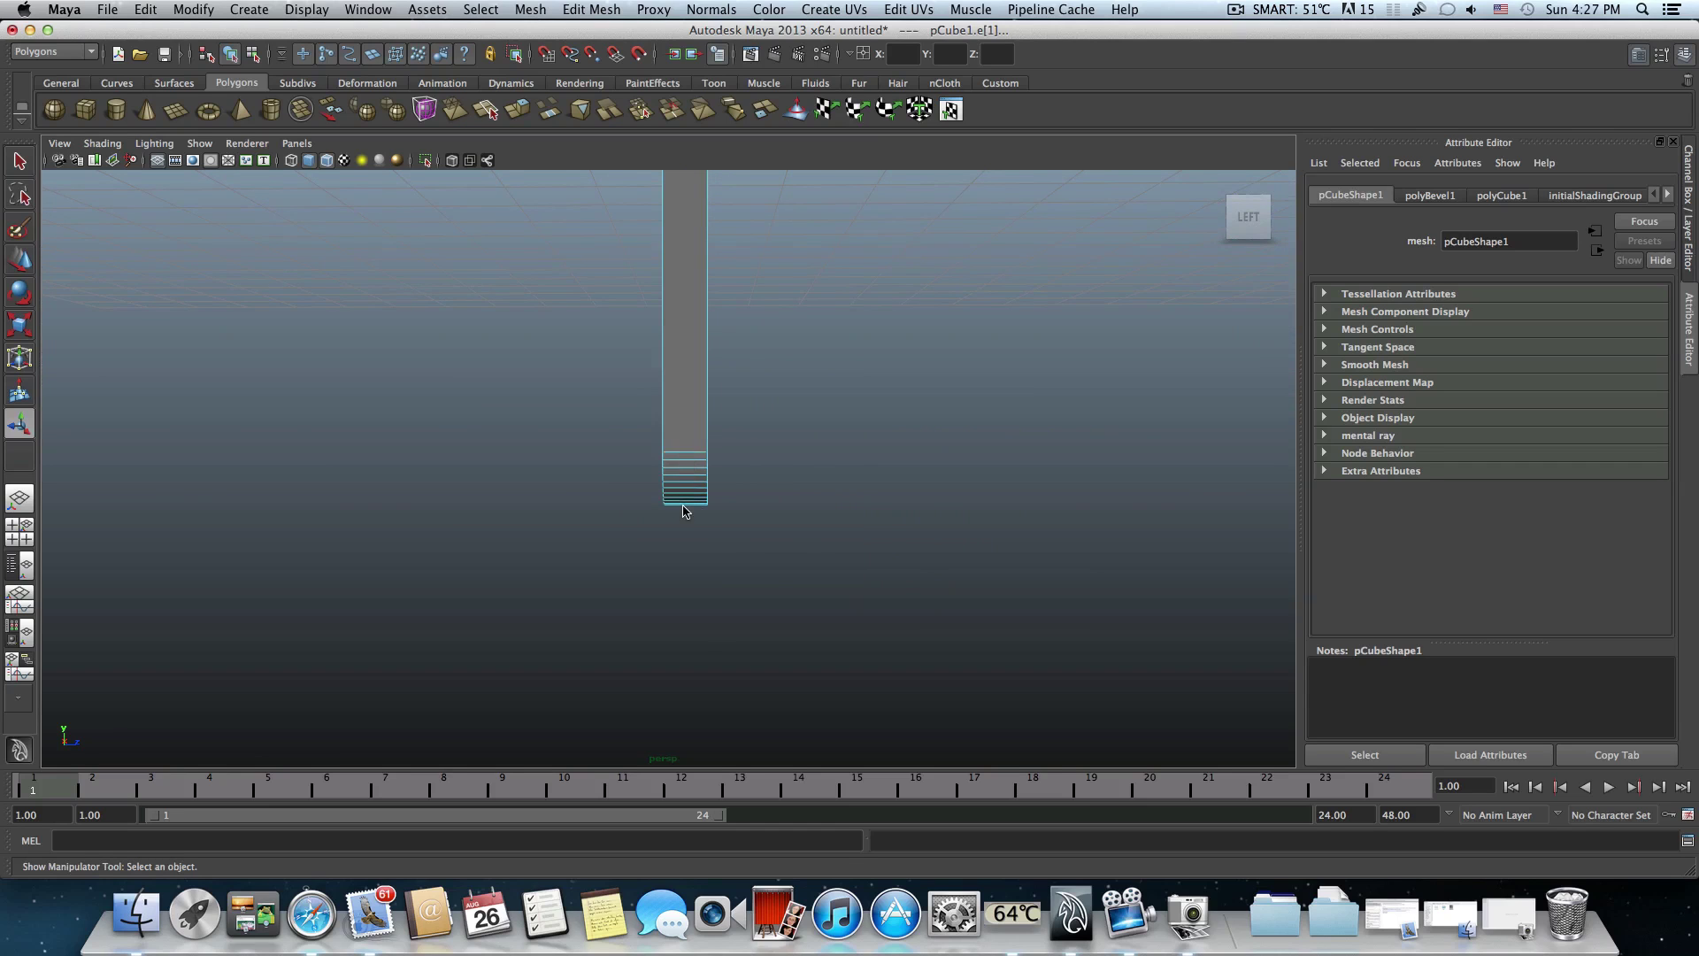
alt+drag(690, 487, 682, 386)
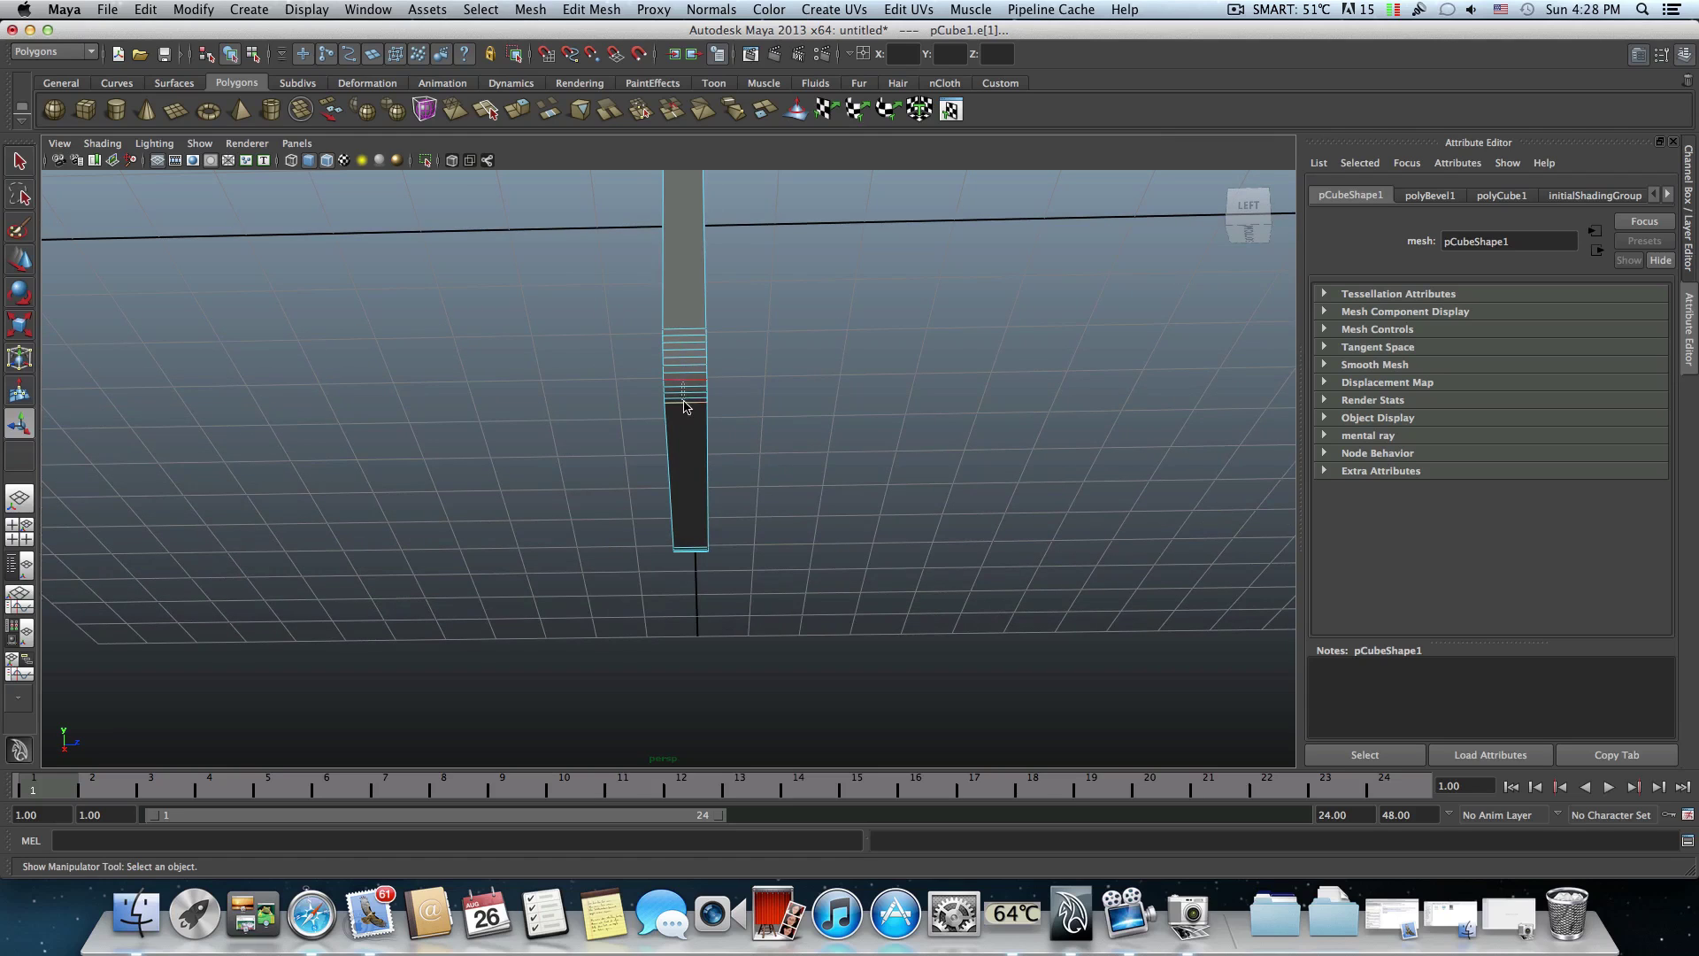
alt+drag(724, 404, 761, 353)
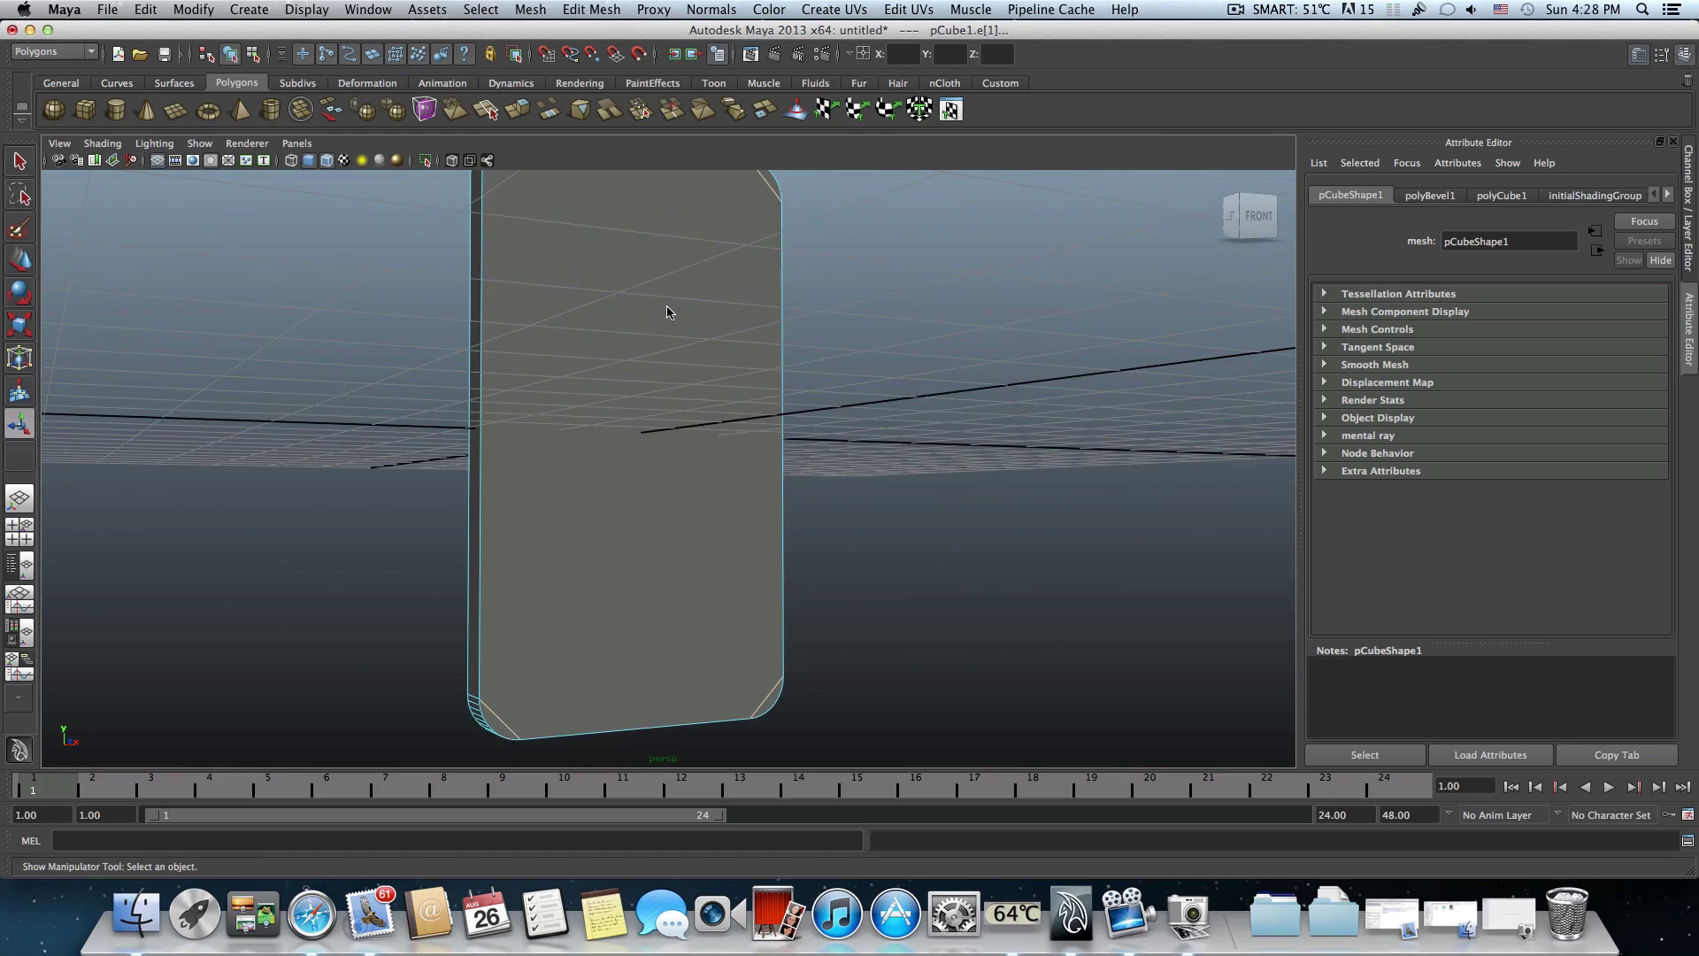
alt+drag(667, 312, 592, 363)
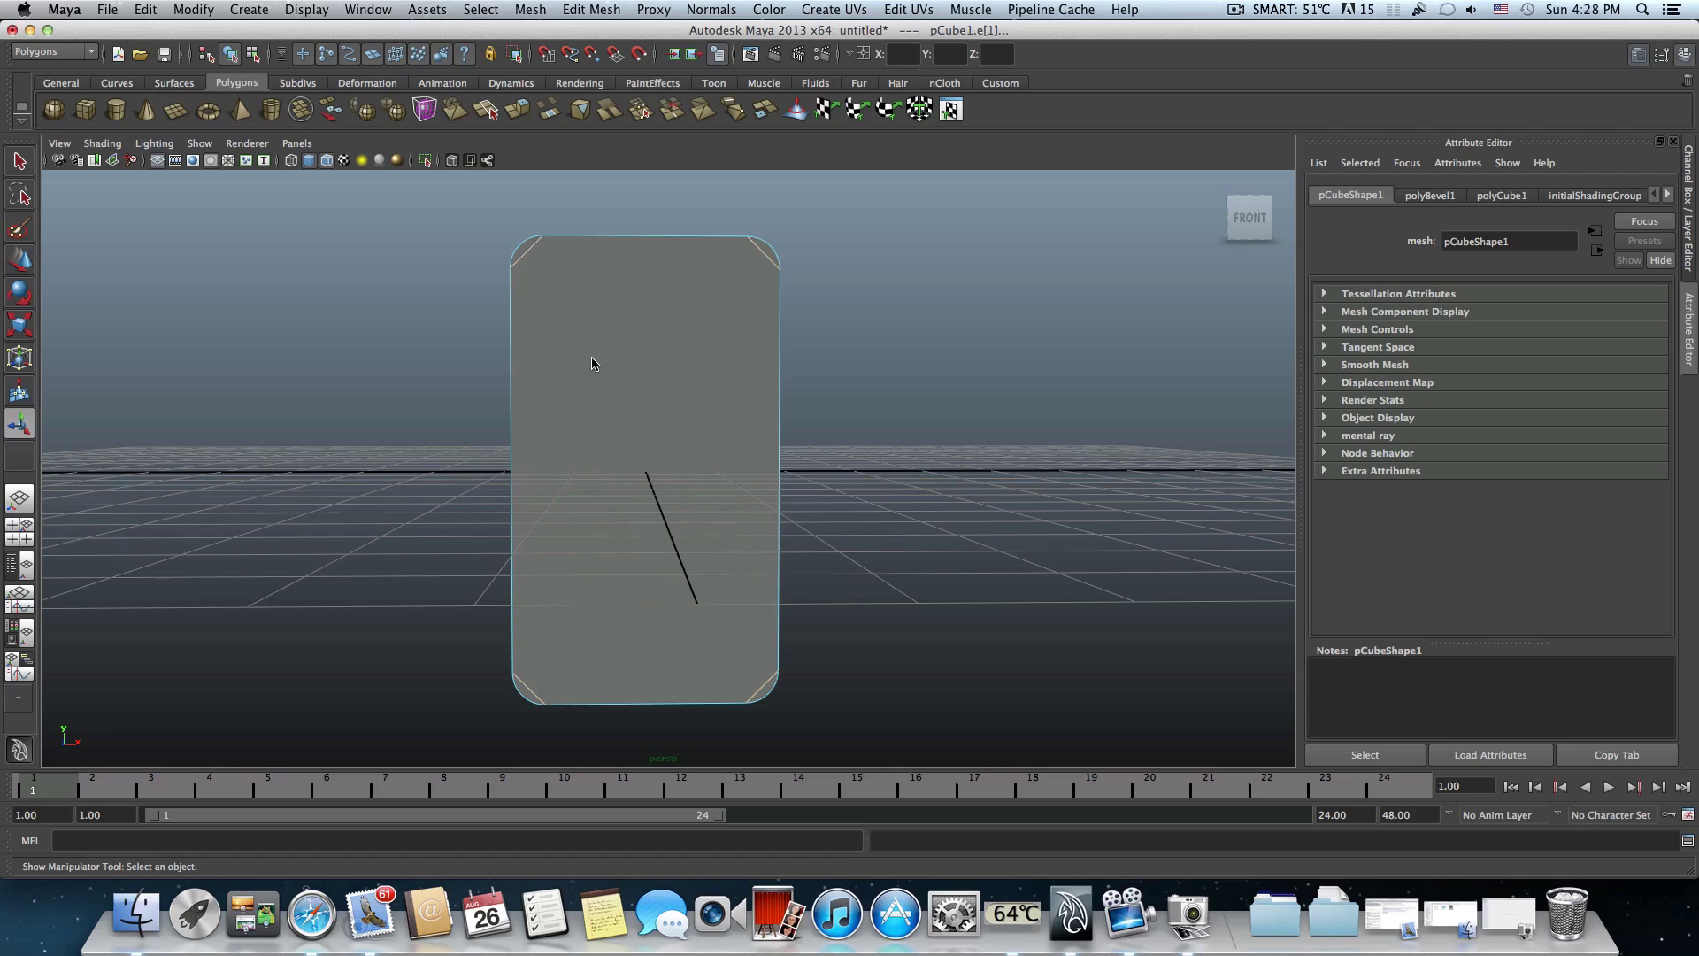
key(Delete)
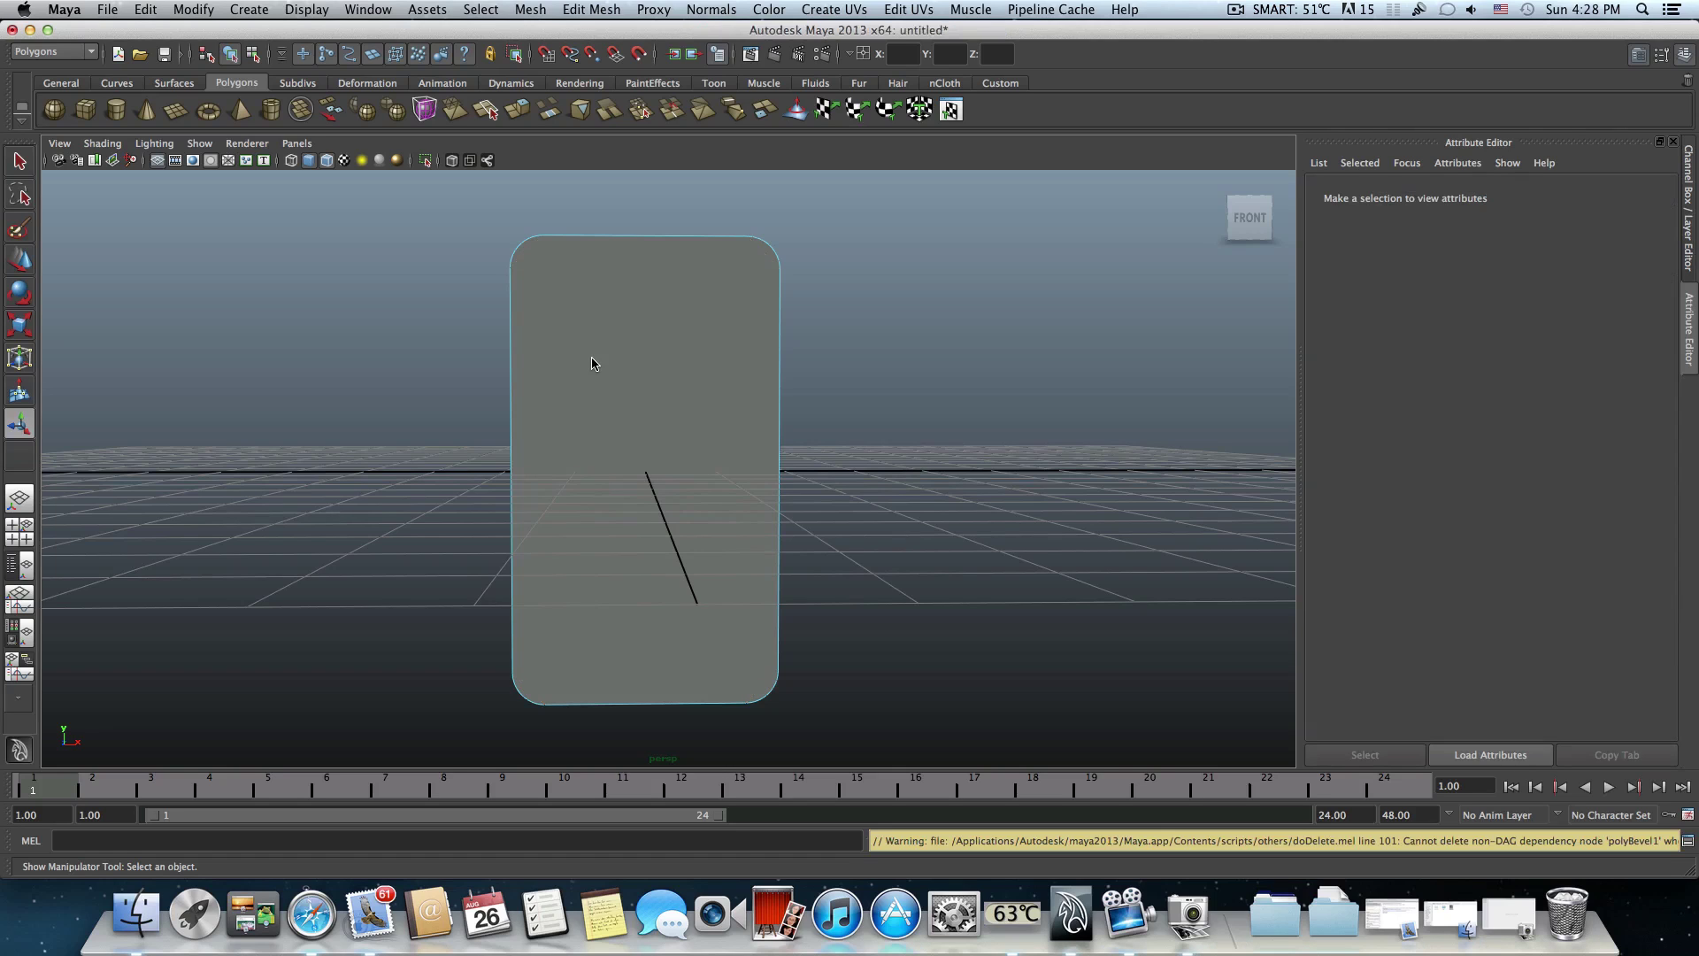
- Select the whole slab in object mode and narrow it to a scale of about 3.52 in X
alt+drag(507, 381, 667, 395)
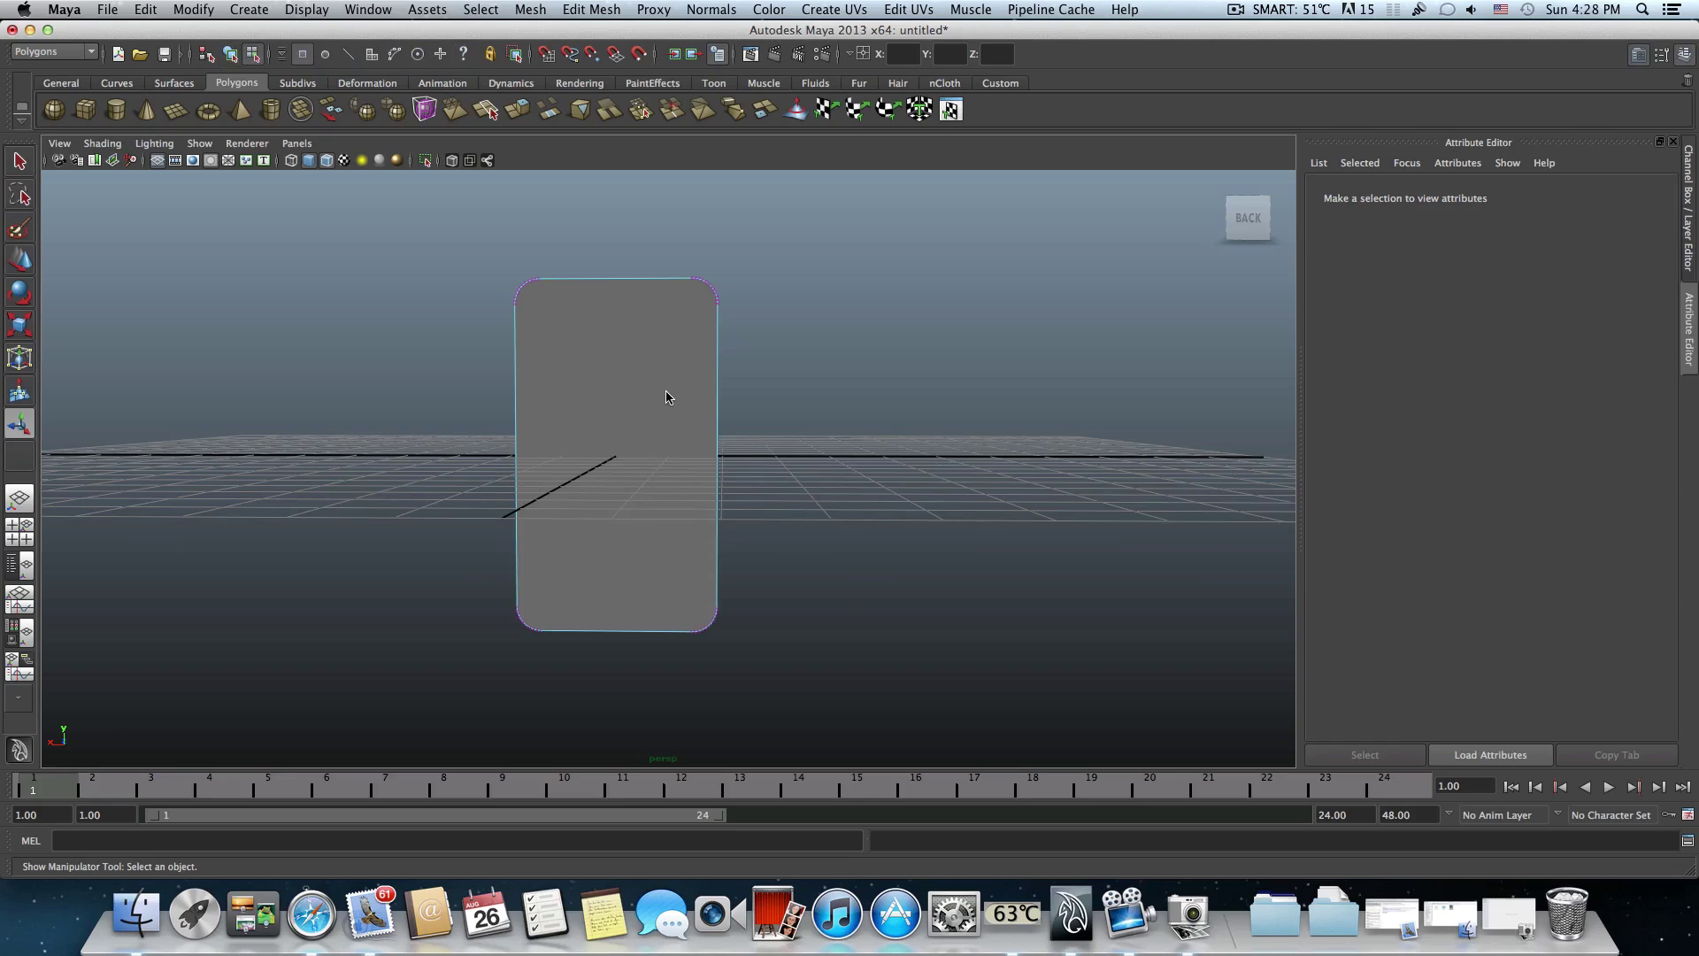
click(667, 397)
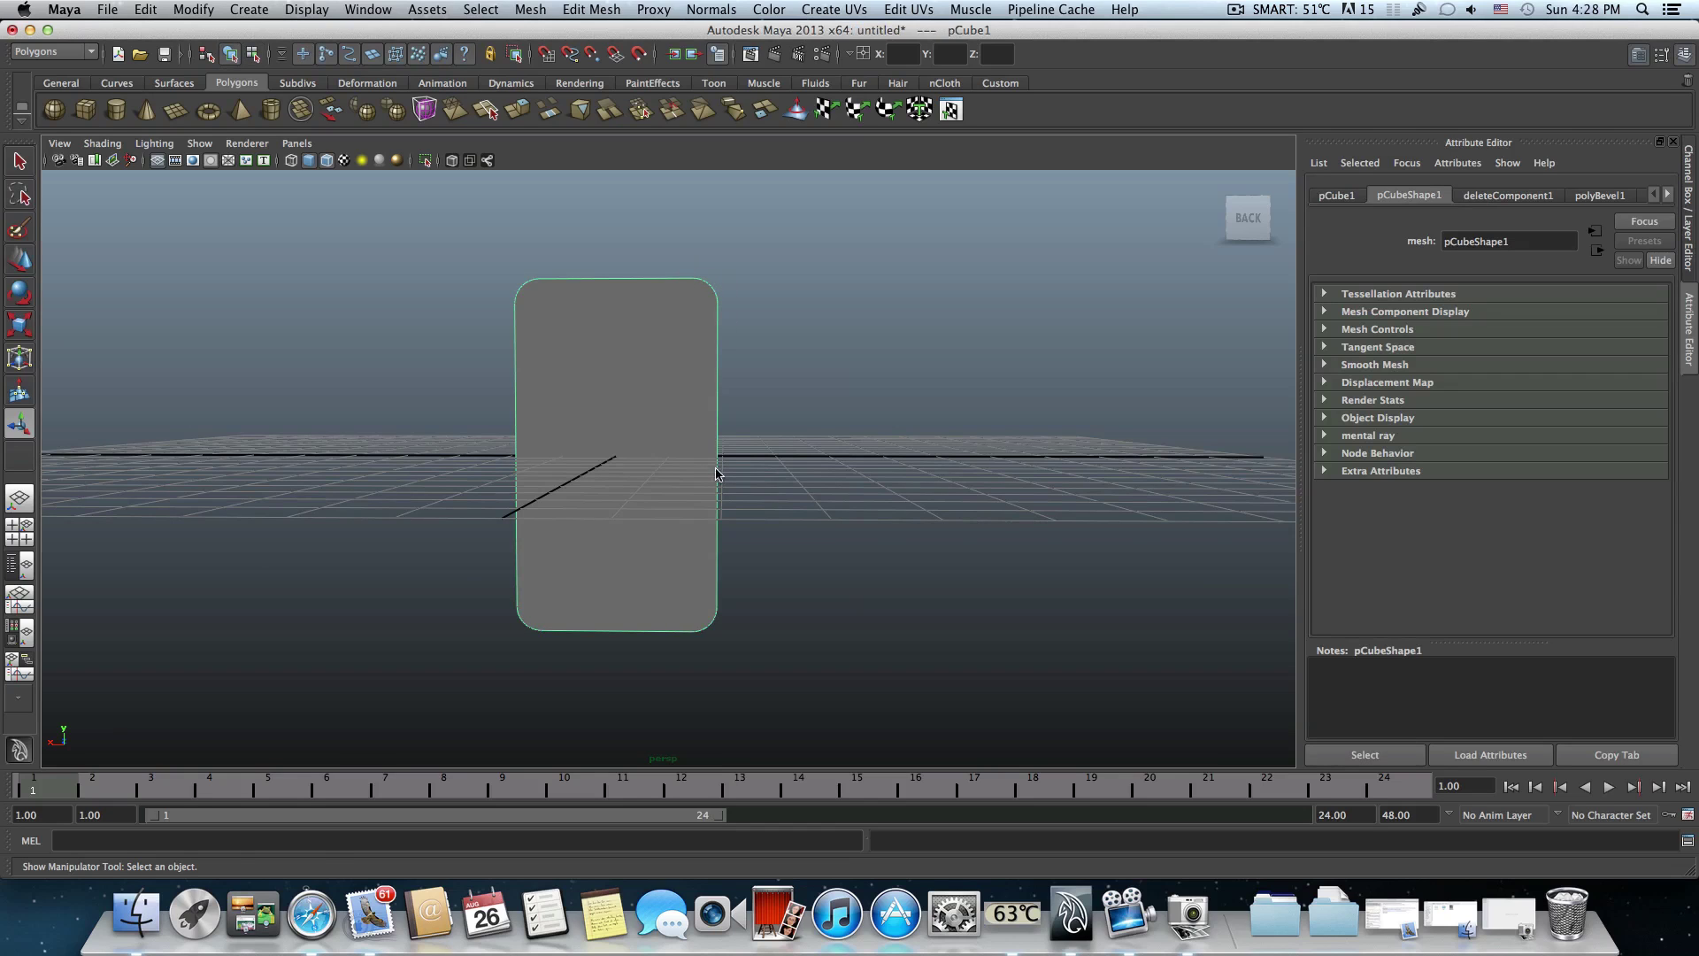
alt+drag(718, 407, 657, 329)
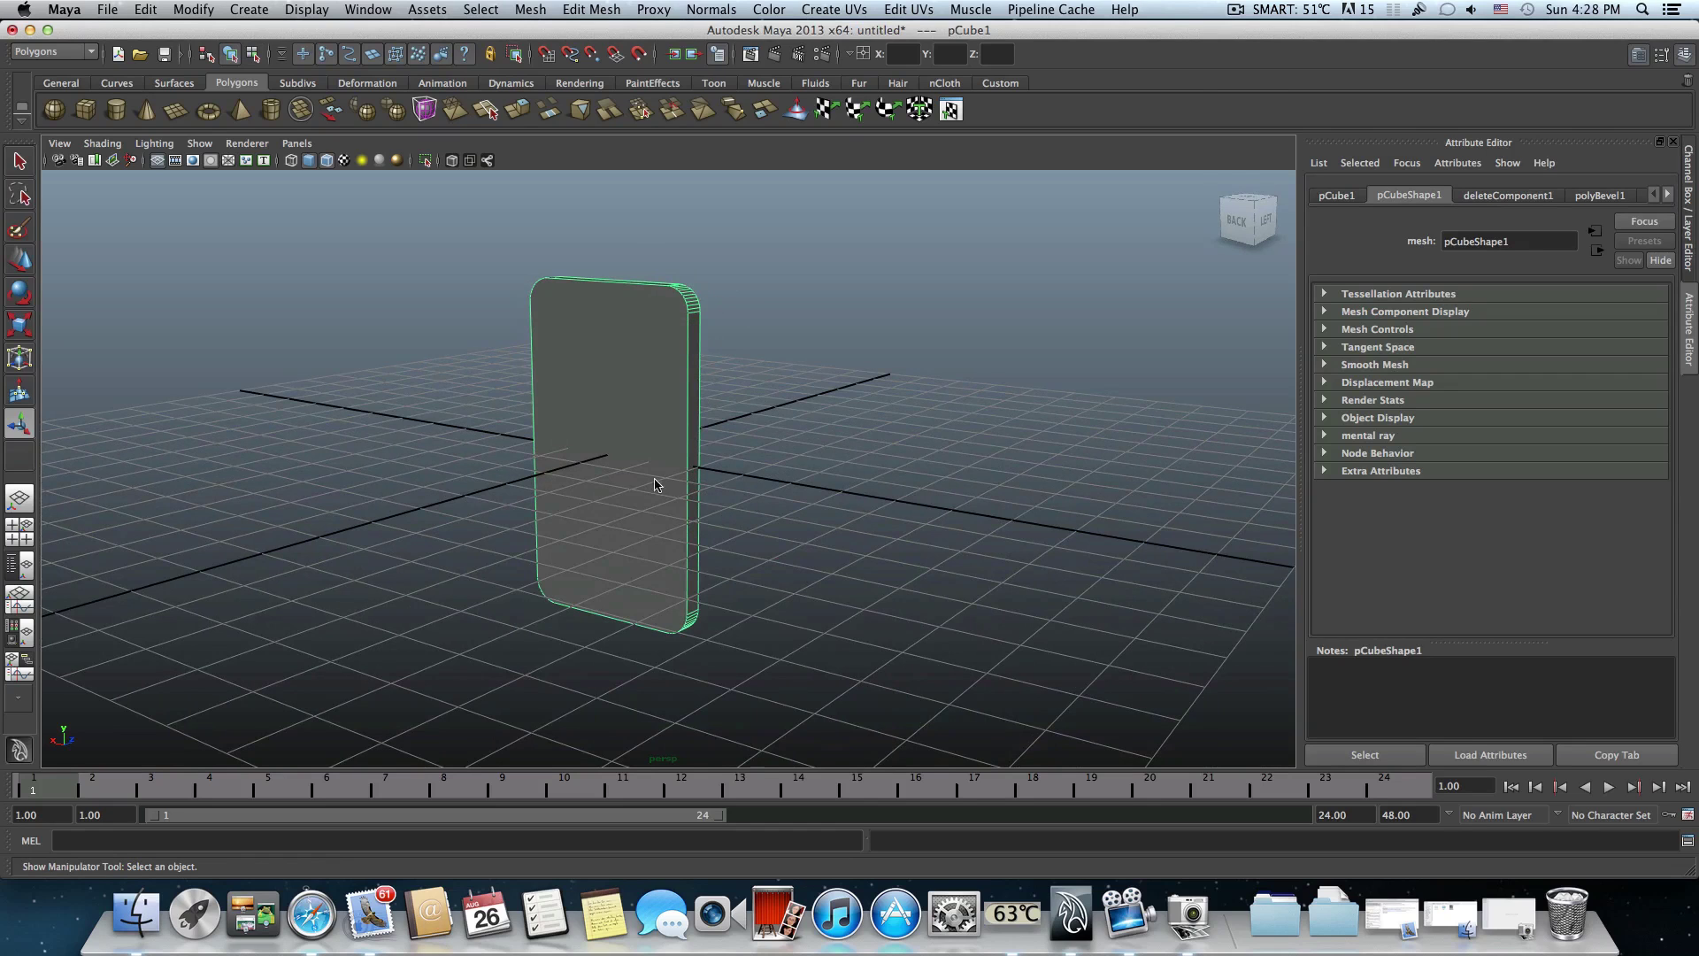
alt+drag(684, 489, 592, 451)
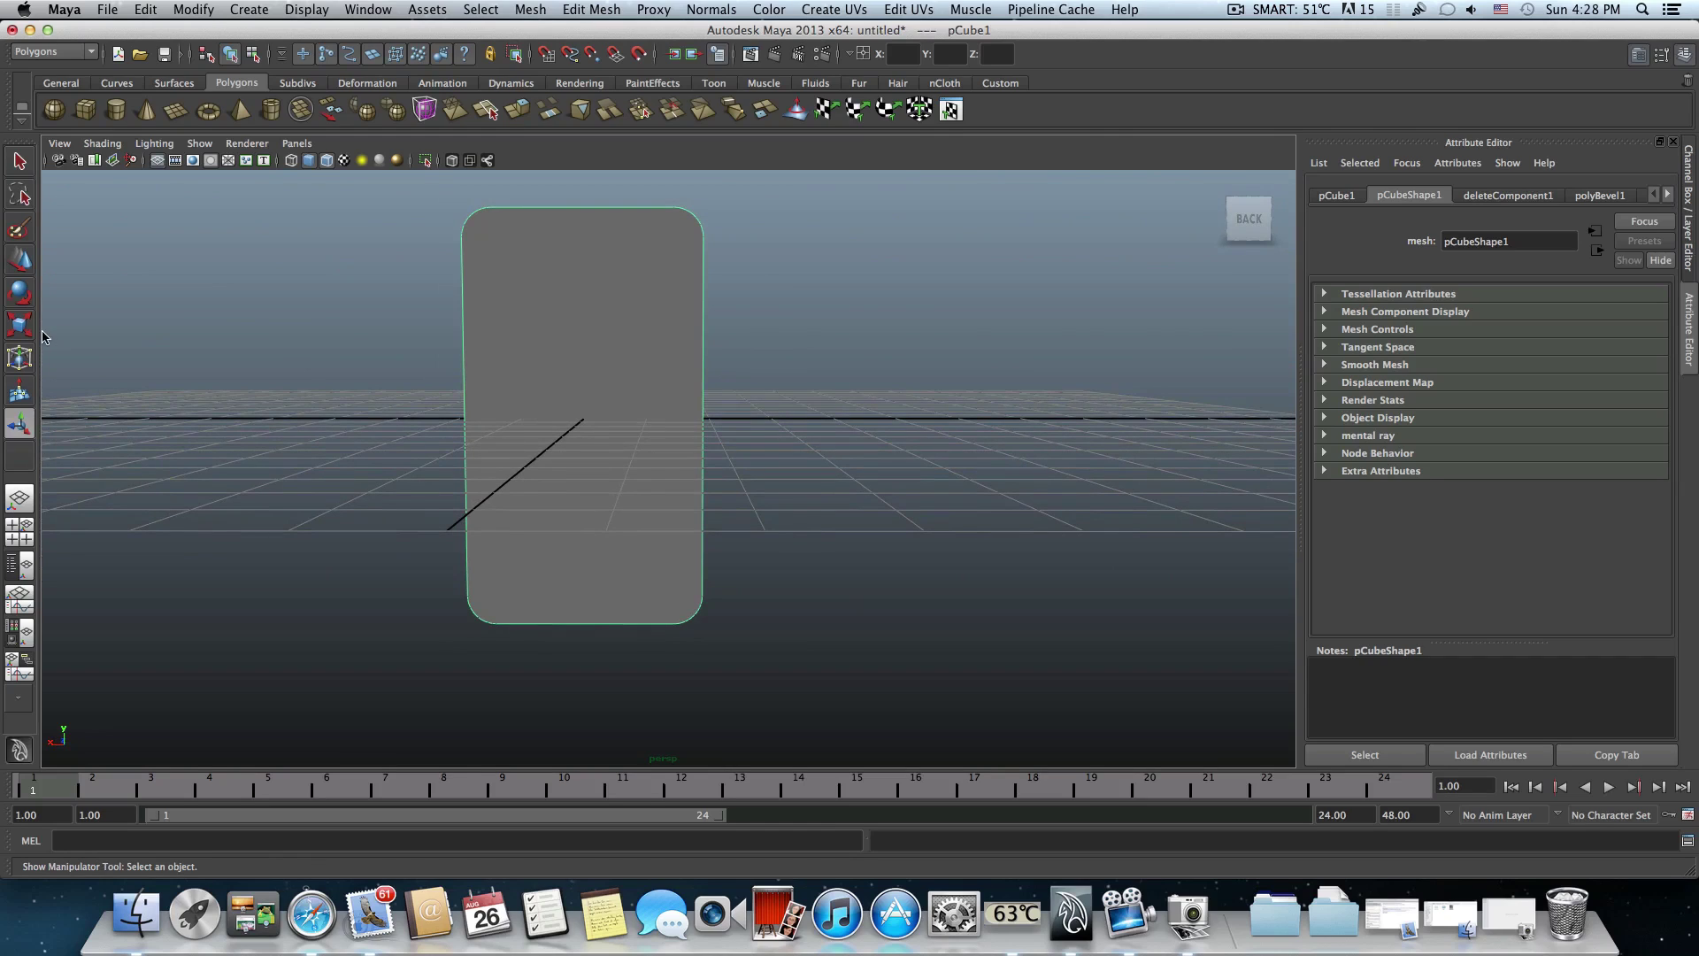
key(r)
drag(507, 420, 511, 420)
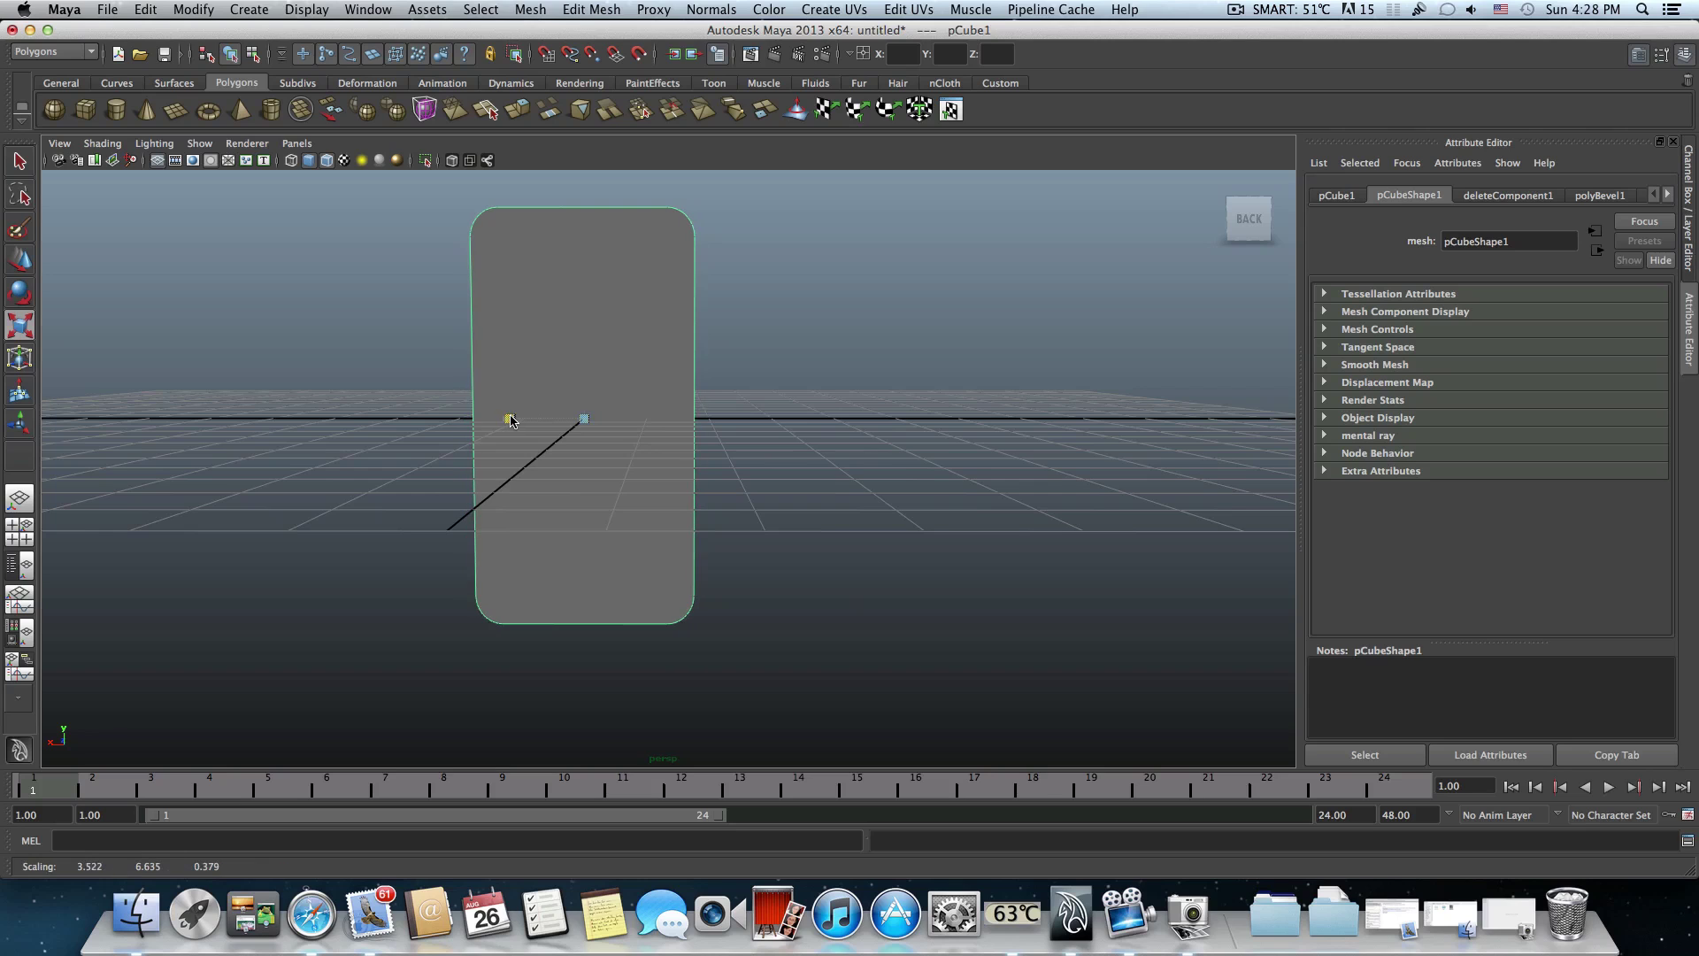
- Create a second polygon cube and stretch it to about 3.36 in X, slightly narrower than the slab
mouse_move(656, 523)
alt+mouse_down()
mouse_move(496, 538)
mouse_move(721, 501)
mouse_move(657, 520)
alt+mouse_up()
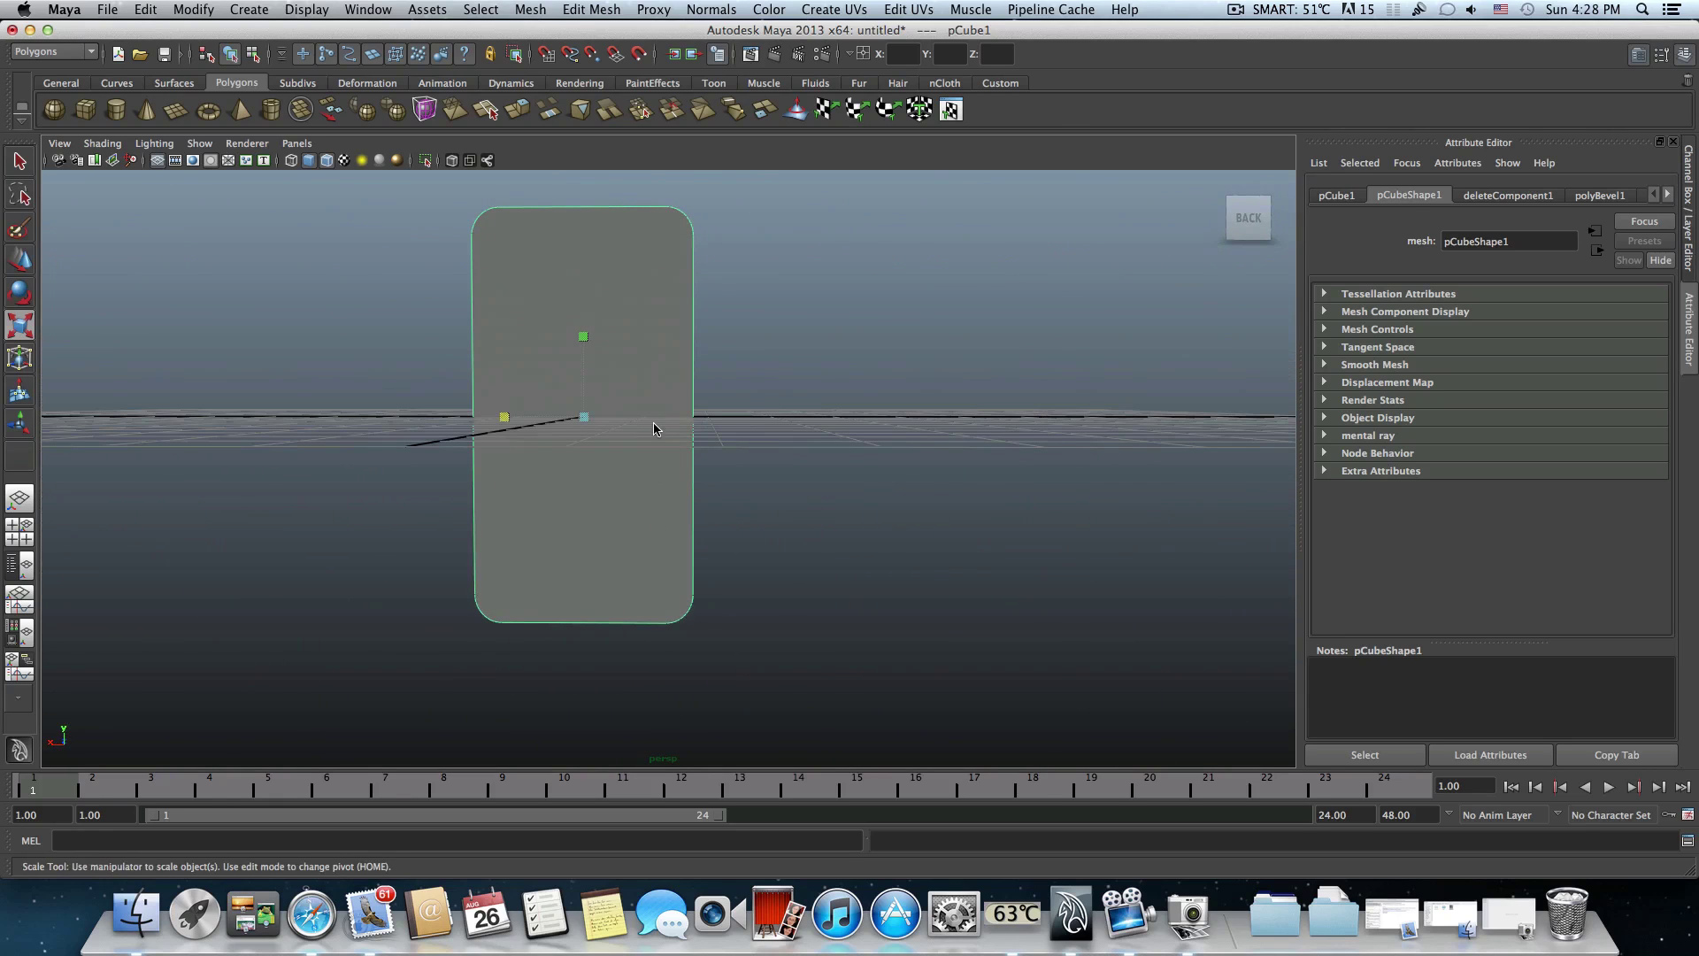
alt+drag(657, 429, 622, 454)
alt+drag(519, 452, 445, 294)
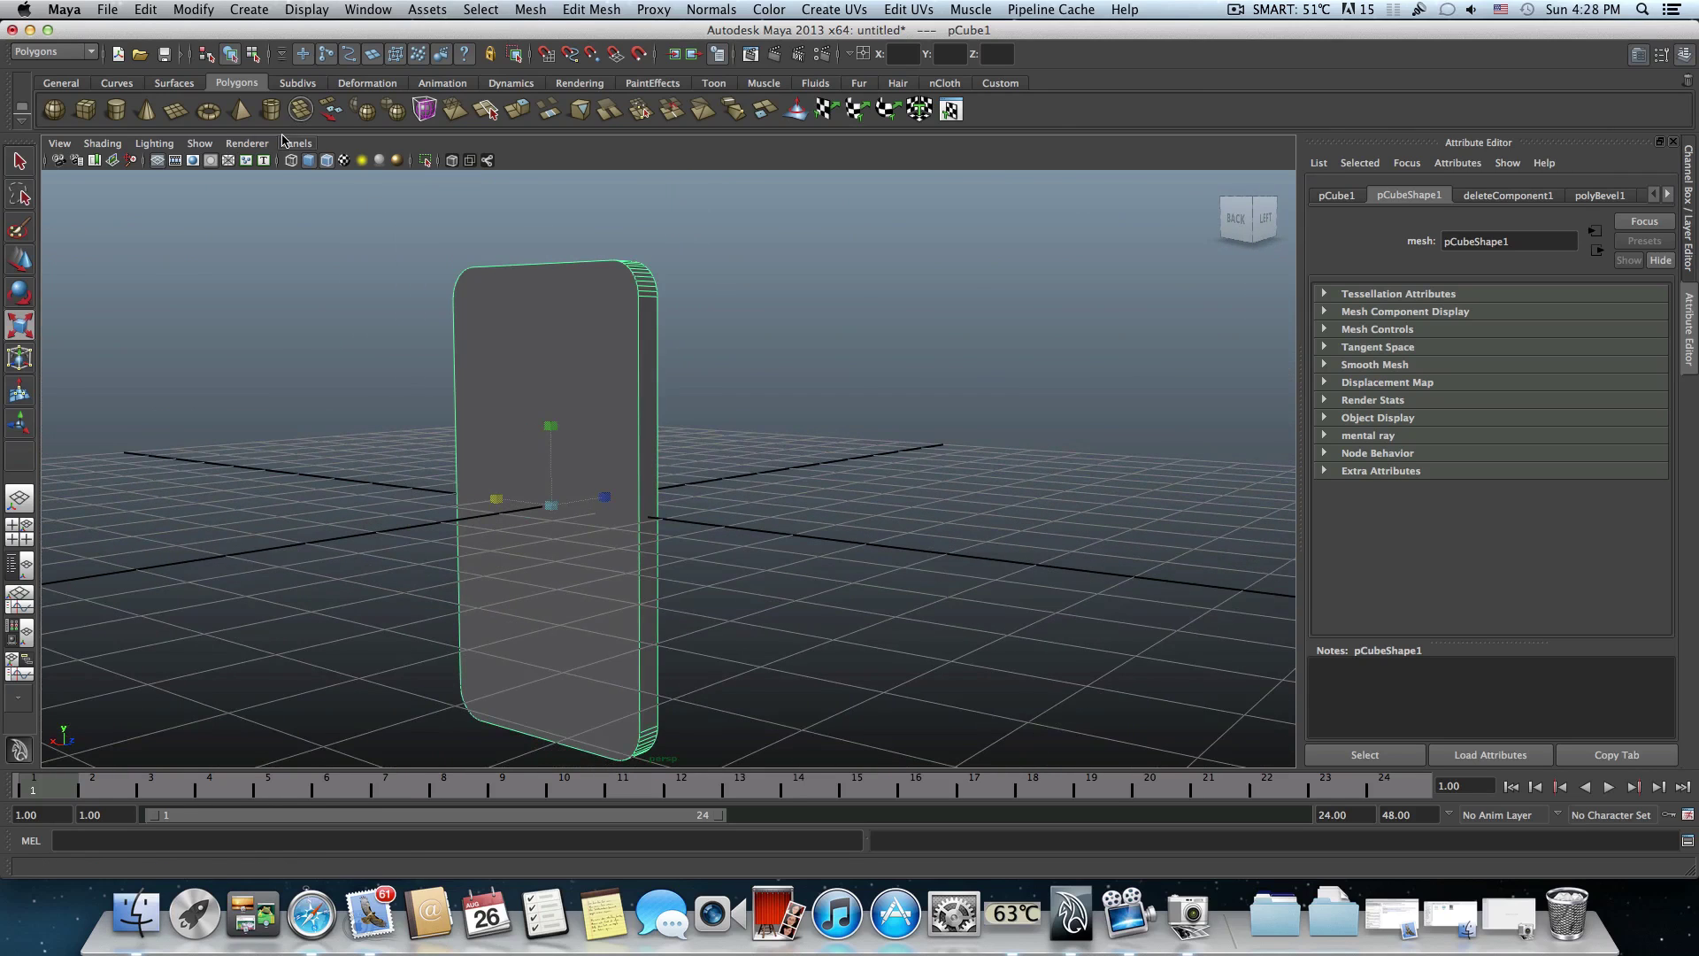
click(86, 110)
alt+drag(528, 476, 605, 469)
drag(474, 514, 436, 511)
alt+drag(655, 527, 654, 520)
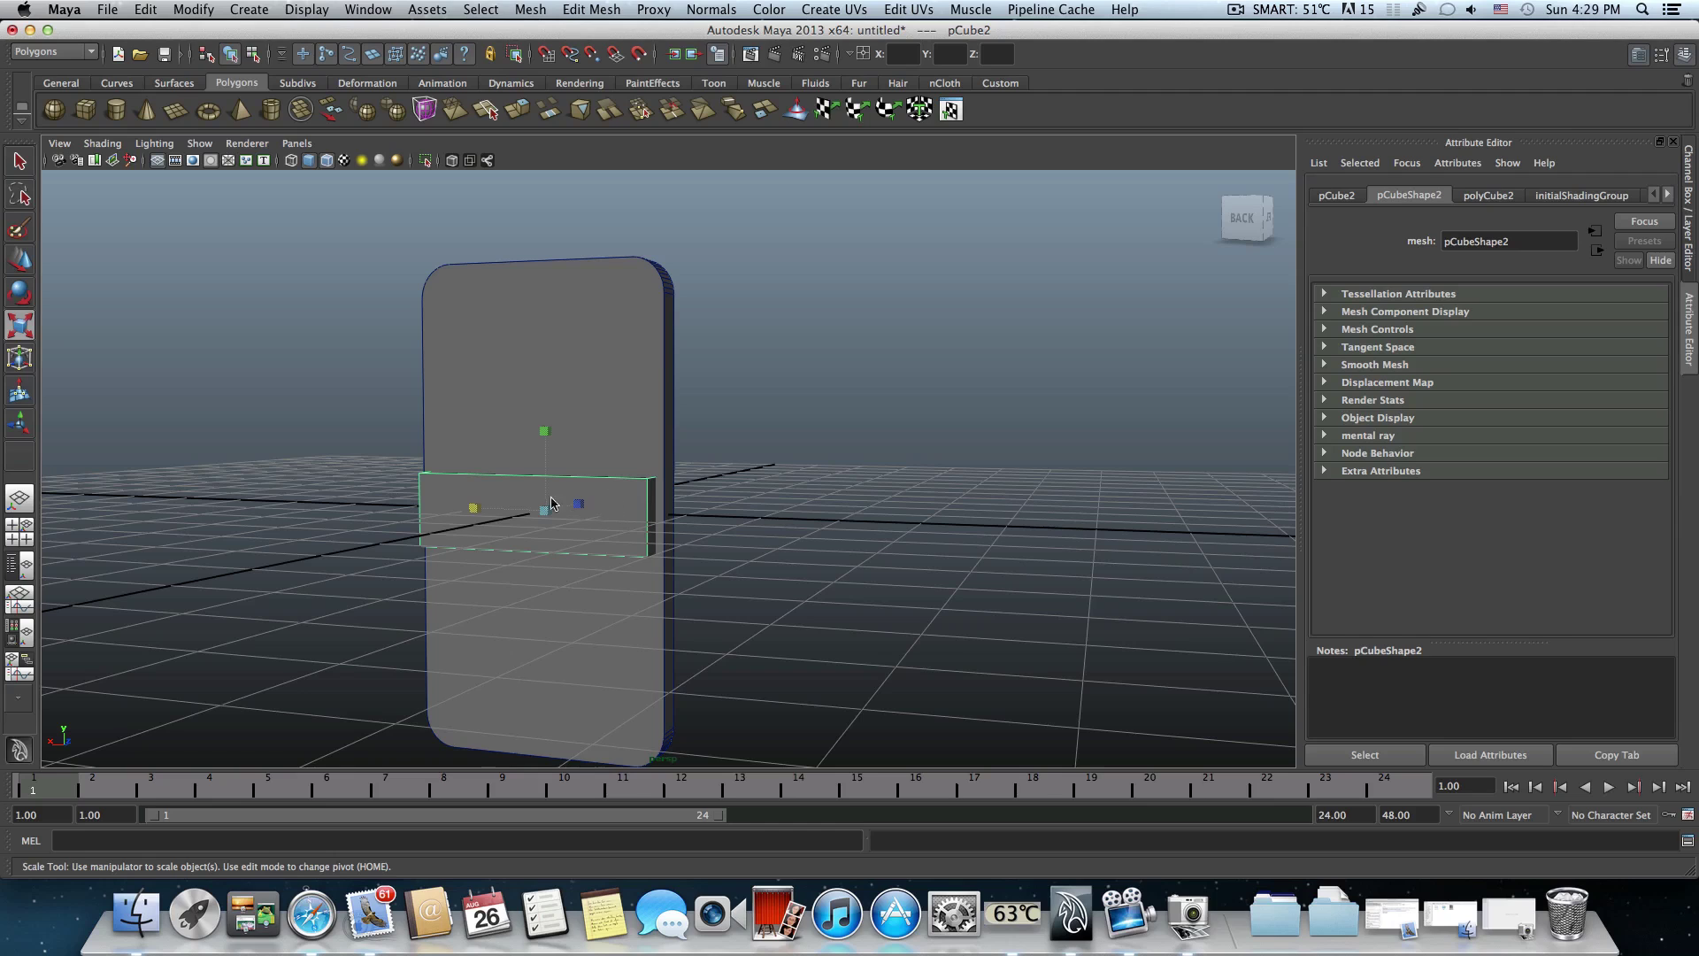
alt+drag(582, 516, 635, 502)
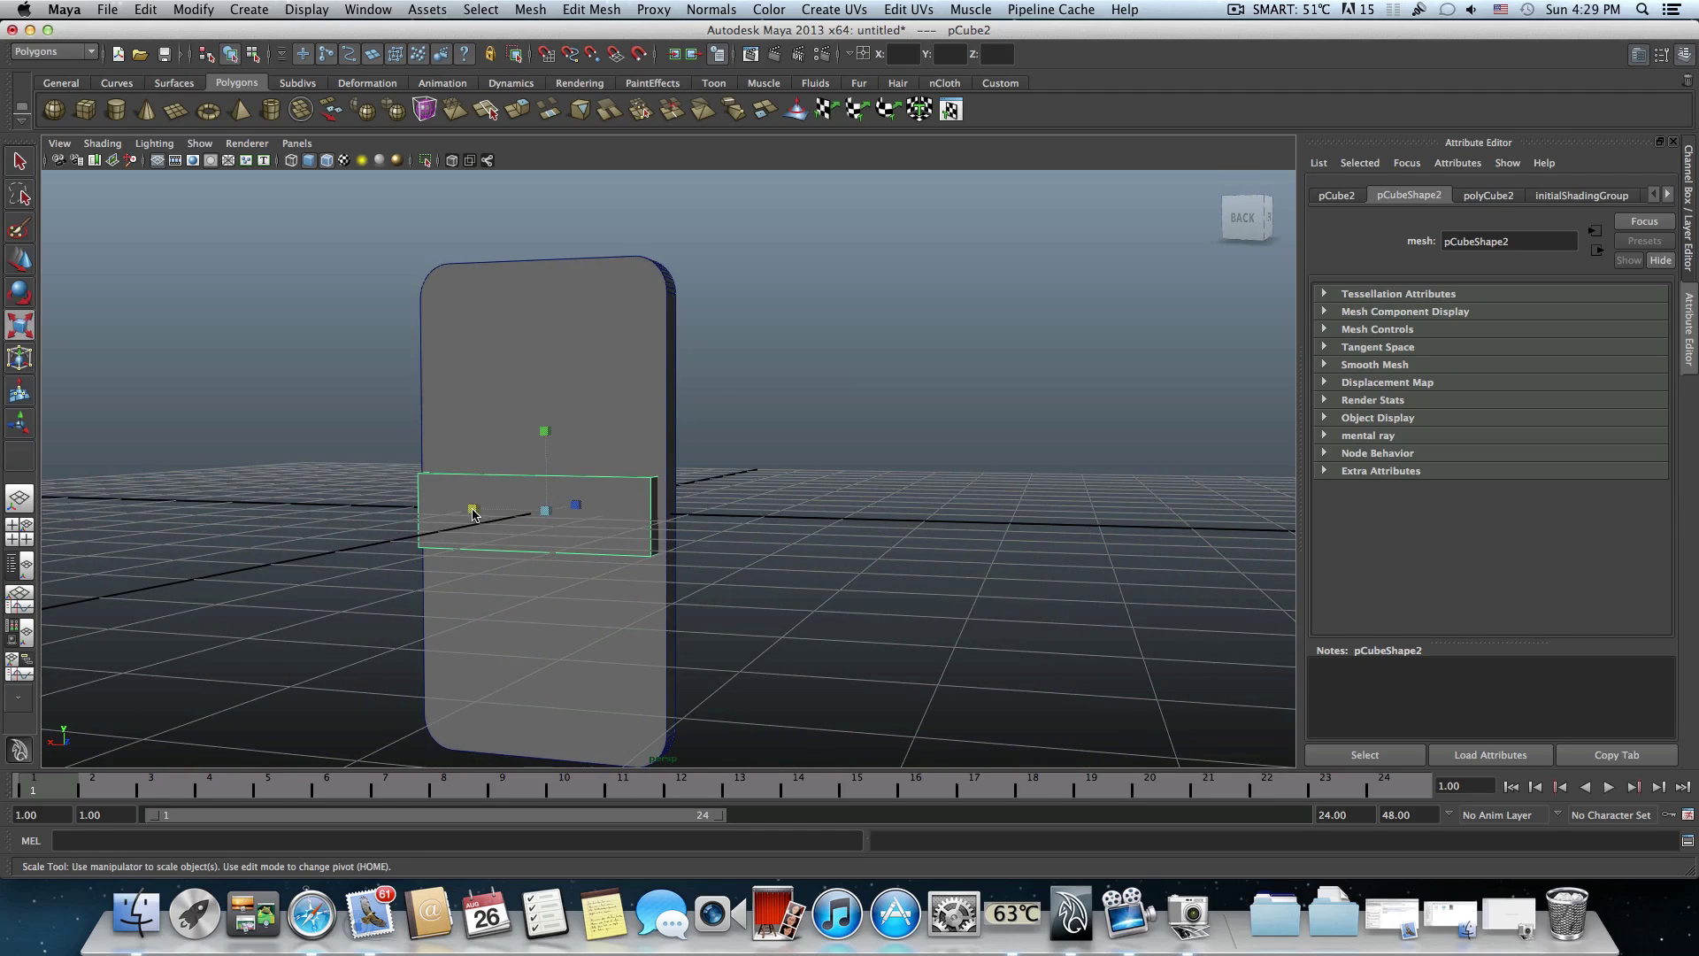
drag(472, 513, 473, 515)
alt+drag(617, 531, 753, 538)
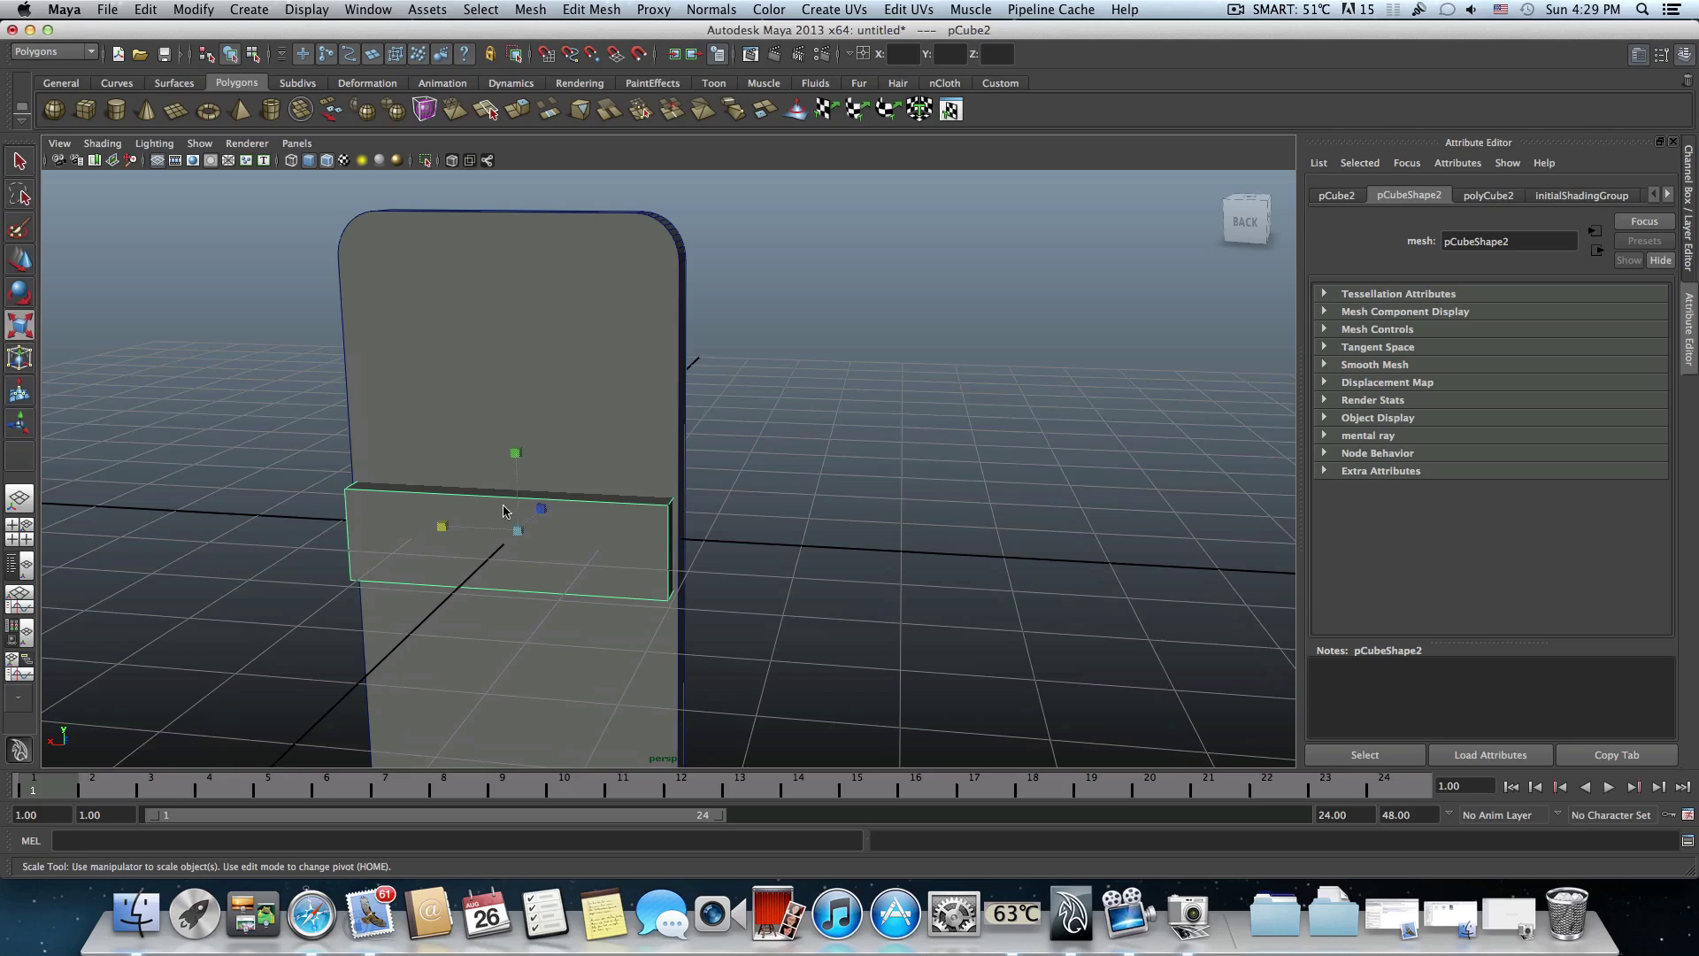
drag(443, 527, 445, 529)
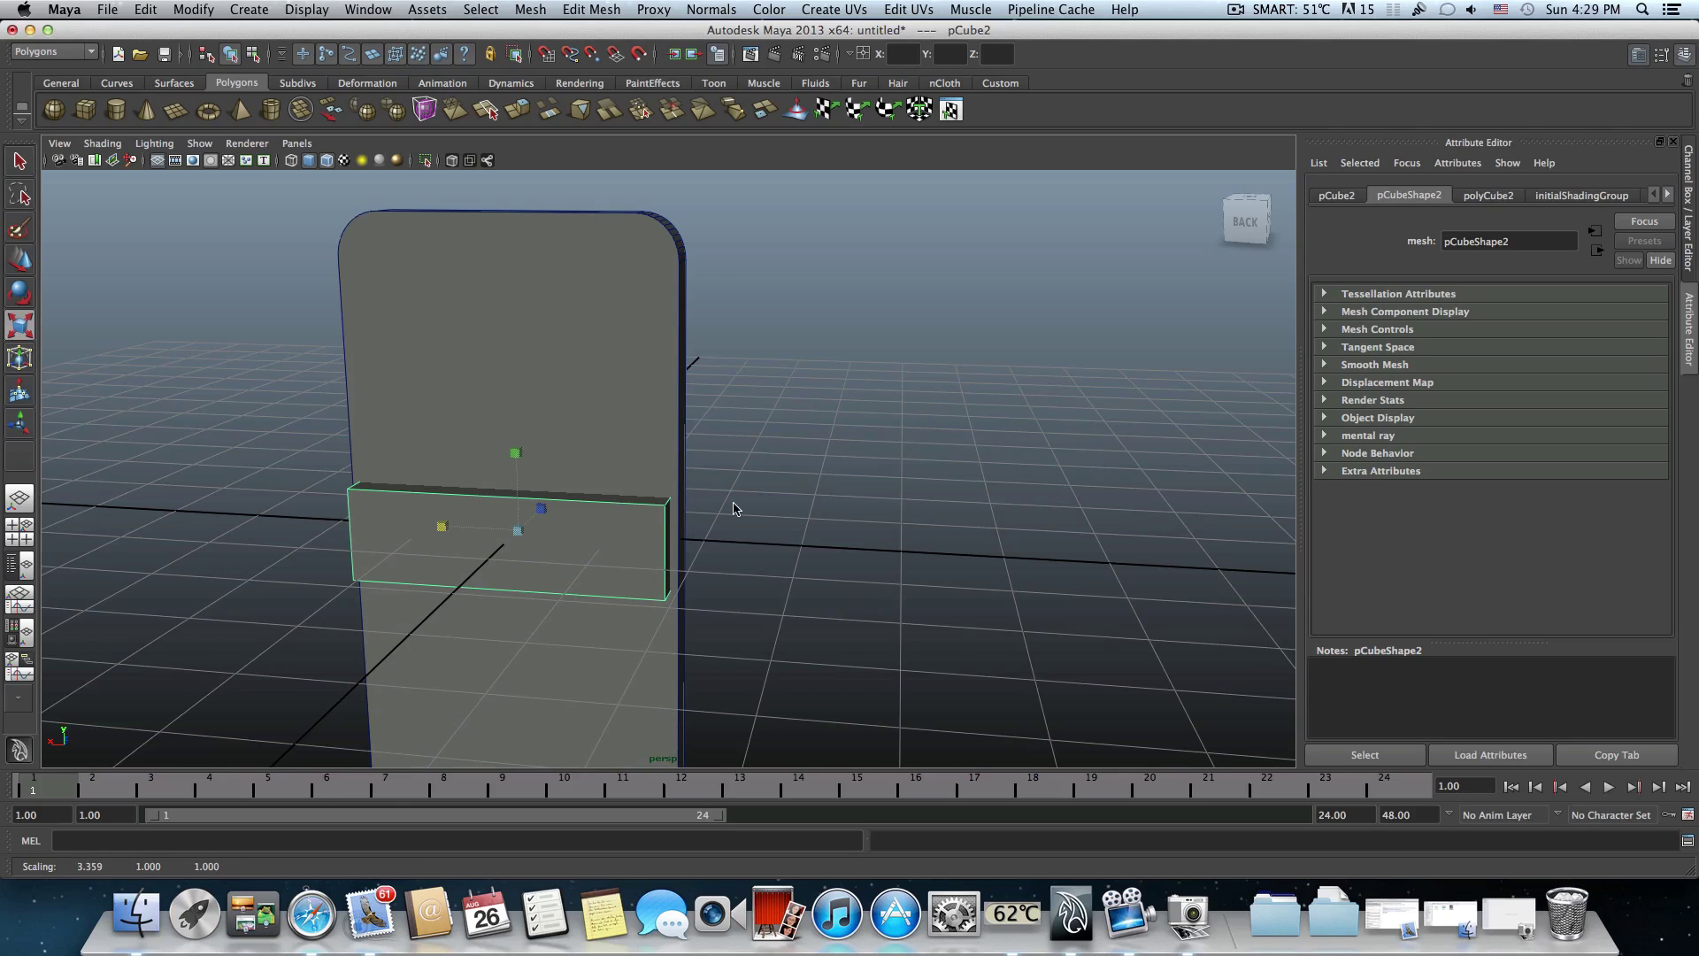
- Scale the second cube up in Y until it covers most of the slab's height
alt+drag(567, 548, 582, 531)
alt+right_drag(725, 523, 577, 543)
alt+middle_drag(577, 542, 587, 501)
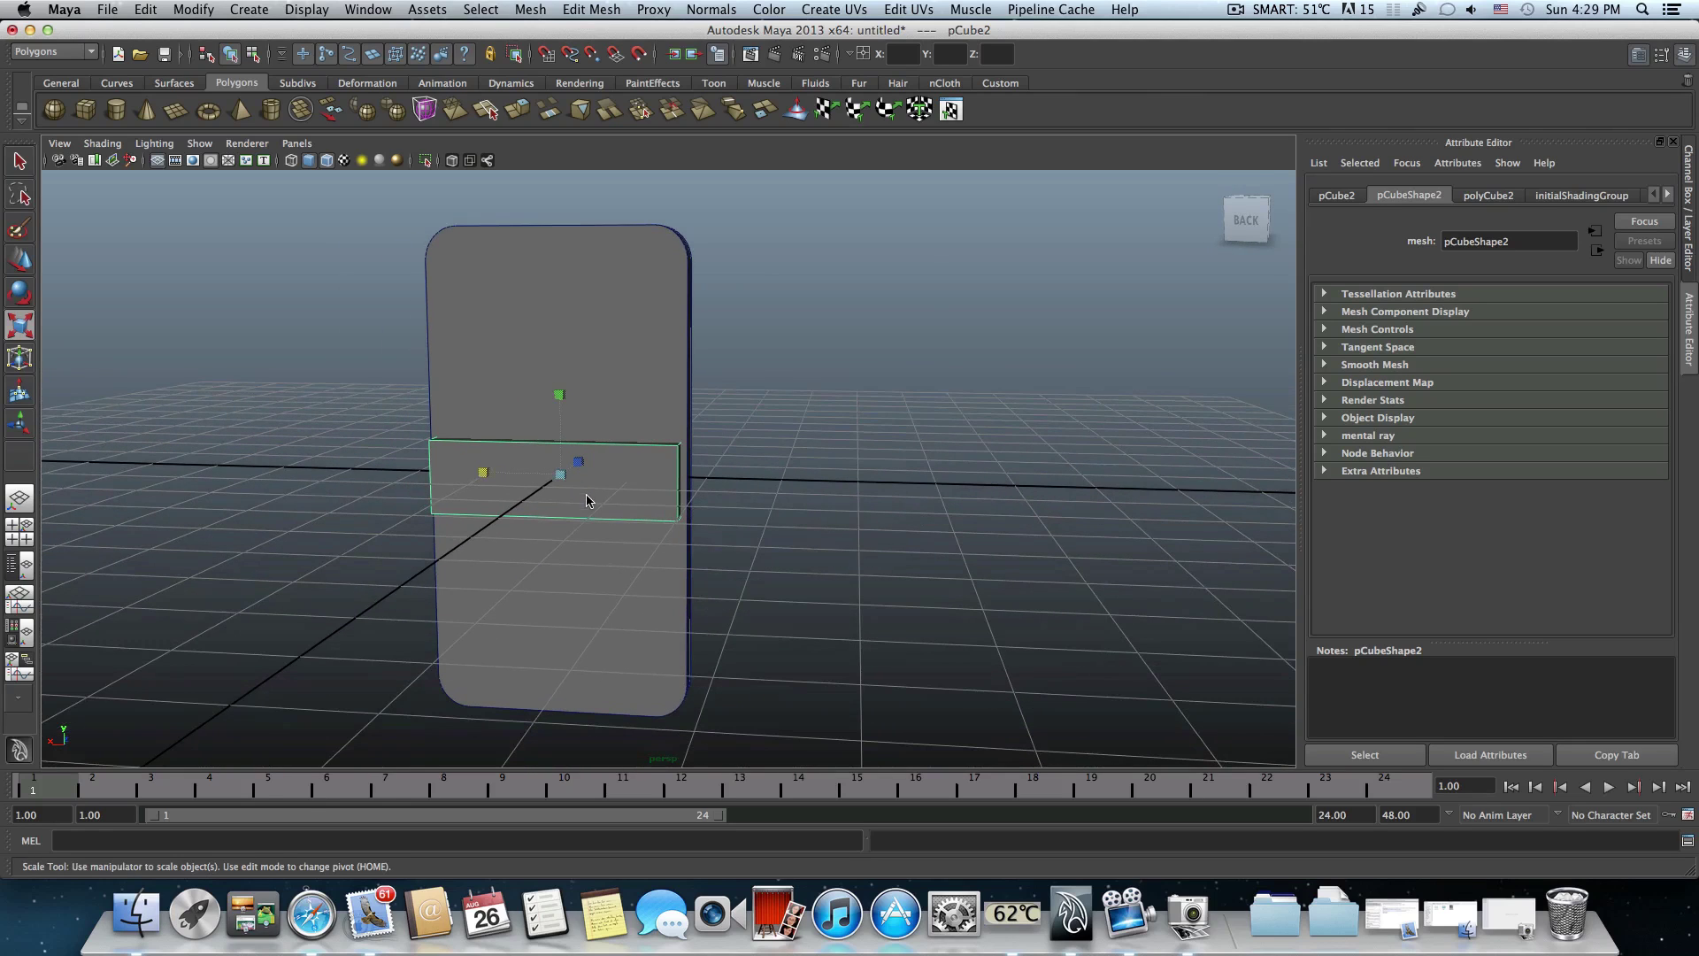
drag(558, 400, 559, 292)
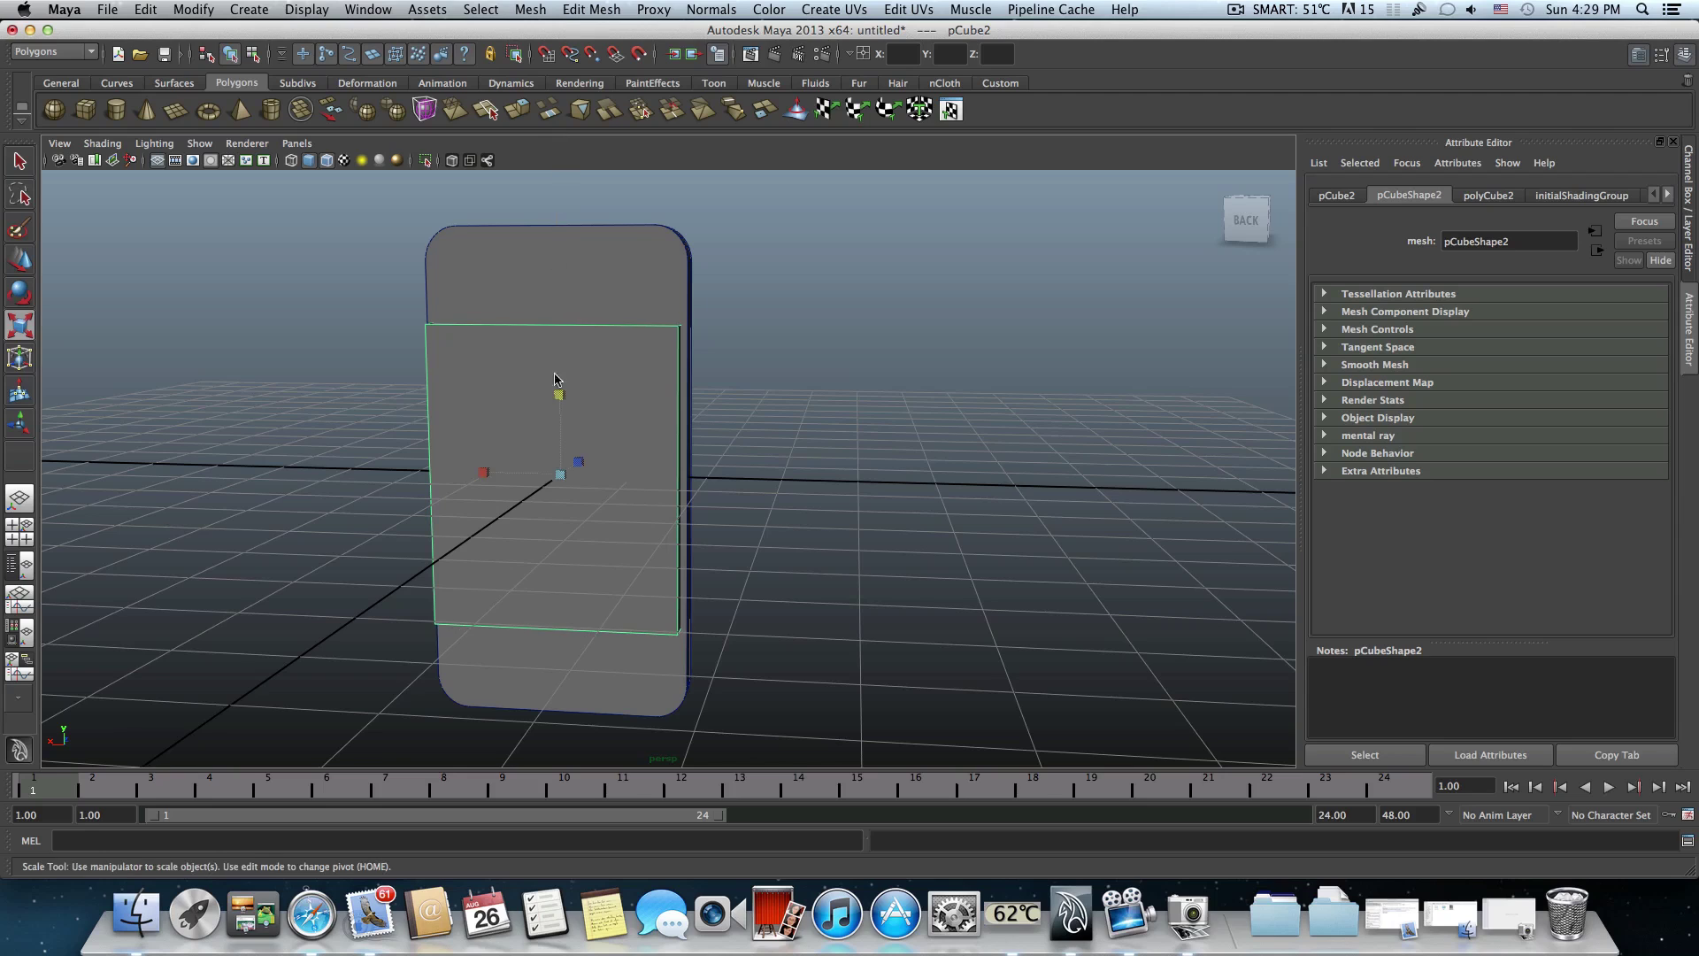
drag(561, 398, 433, 390)
- Move the second box clear of the slab along Z, to about -7.2
click(19, 260)
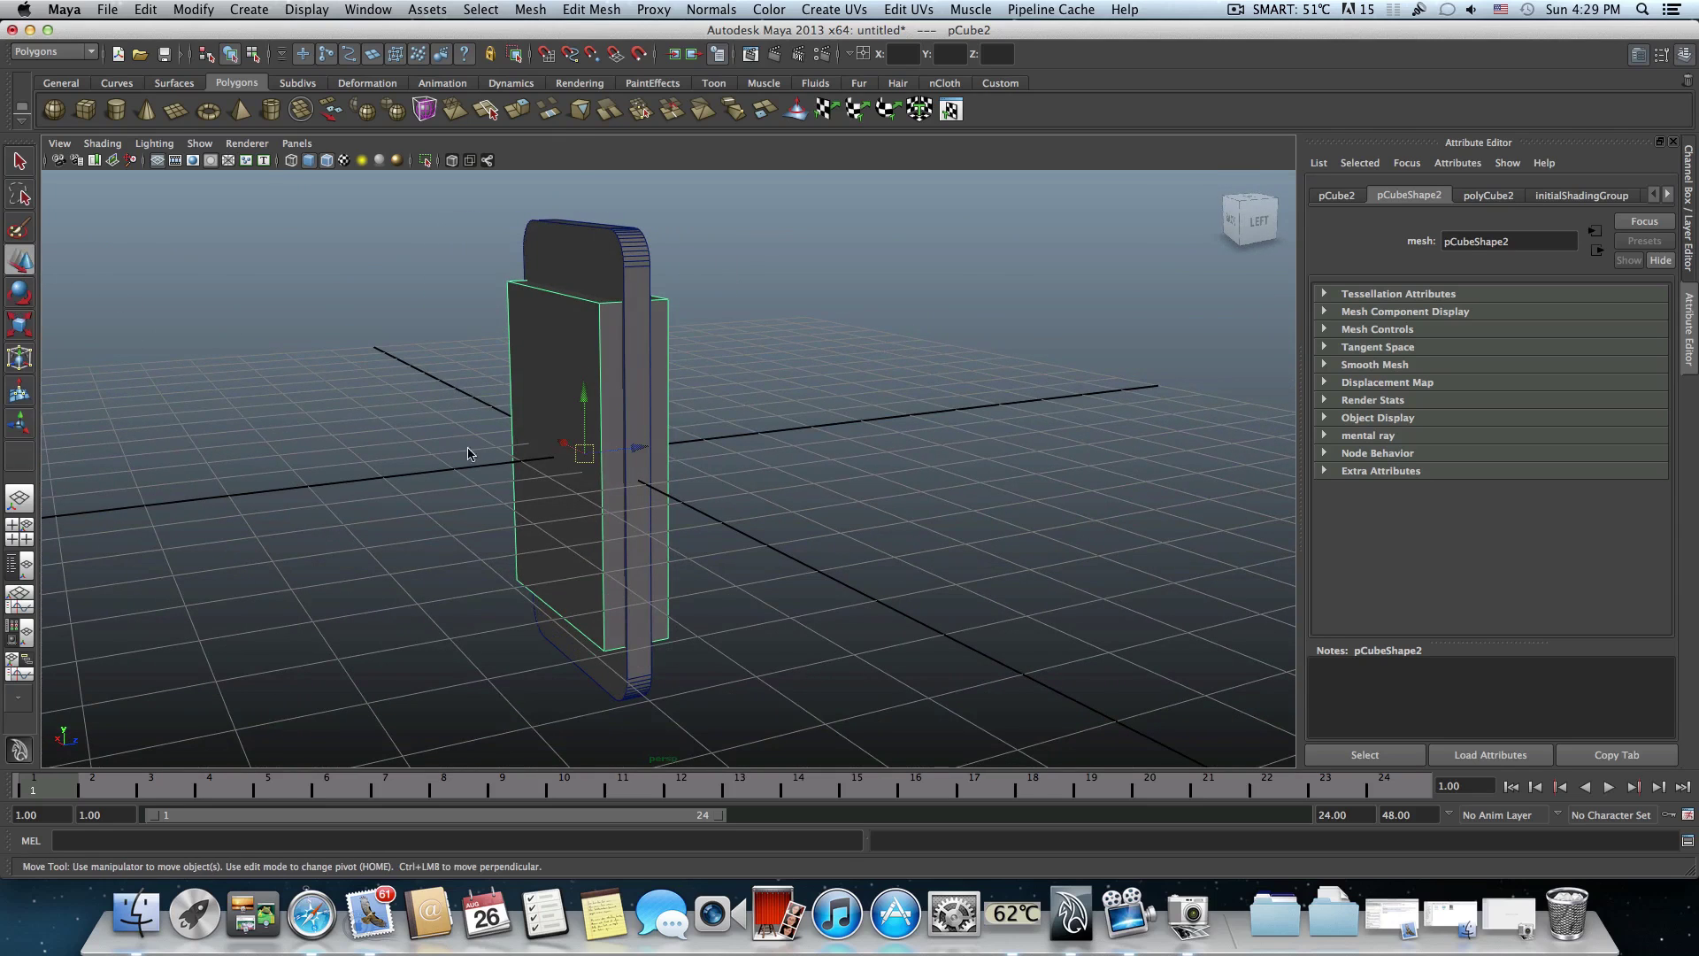
drag(647, 449, 124, 511)
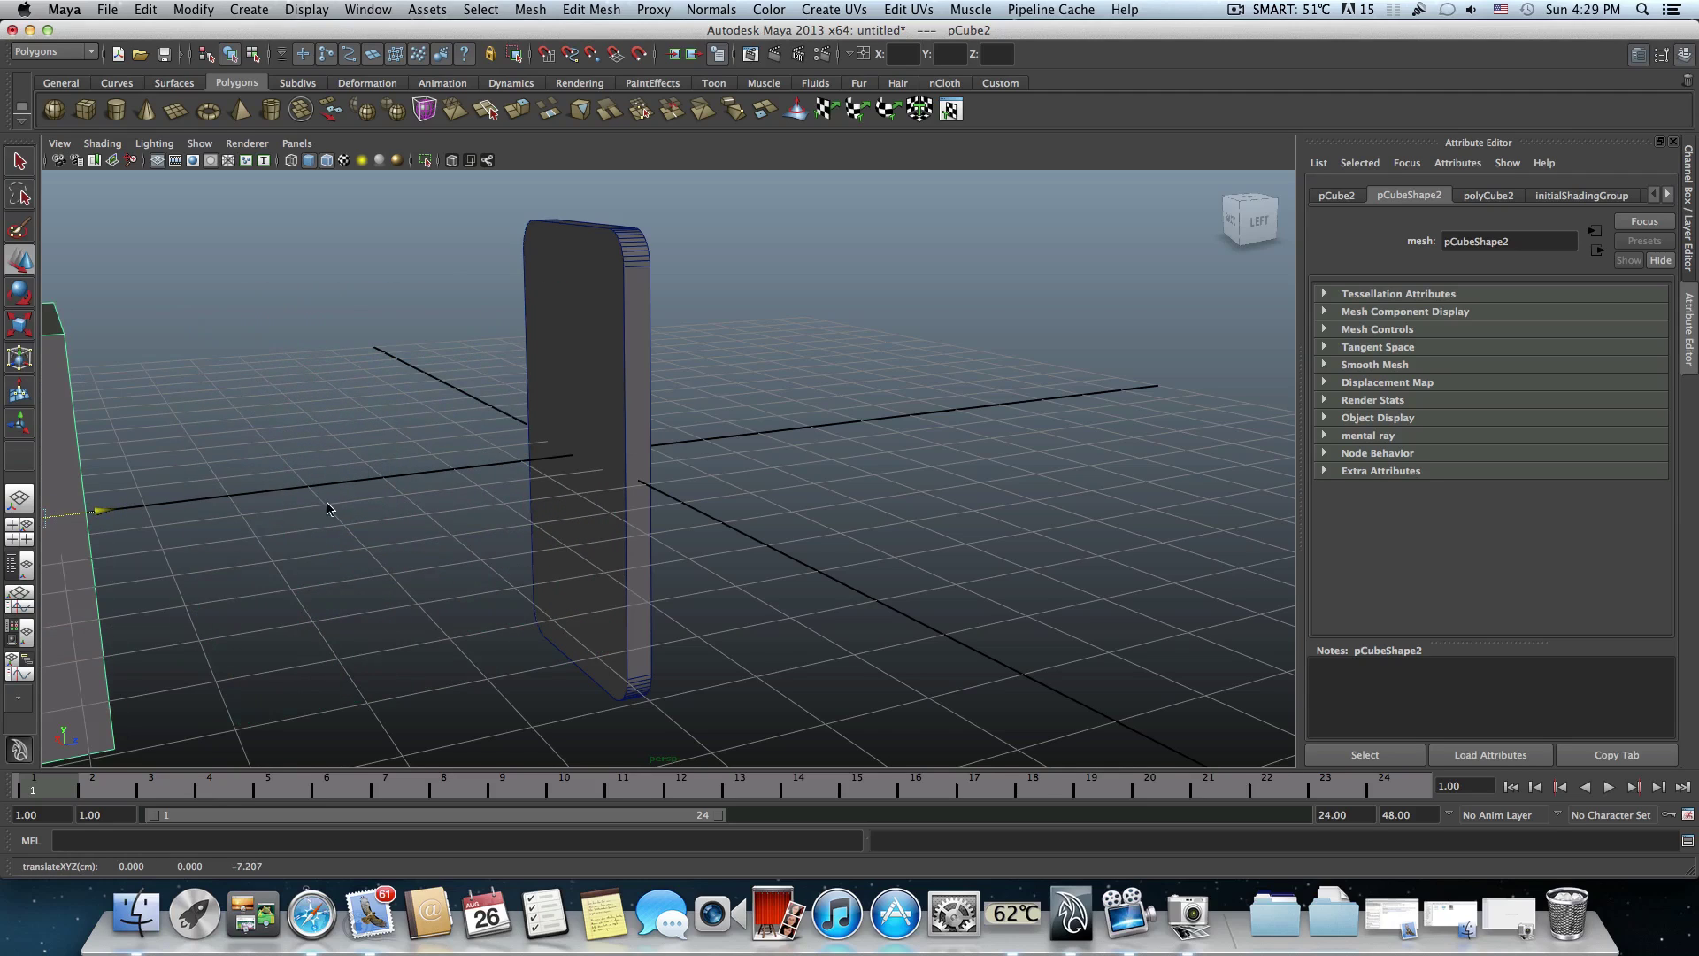
alt+middle_drag(328, 509, 424, 489)
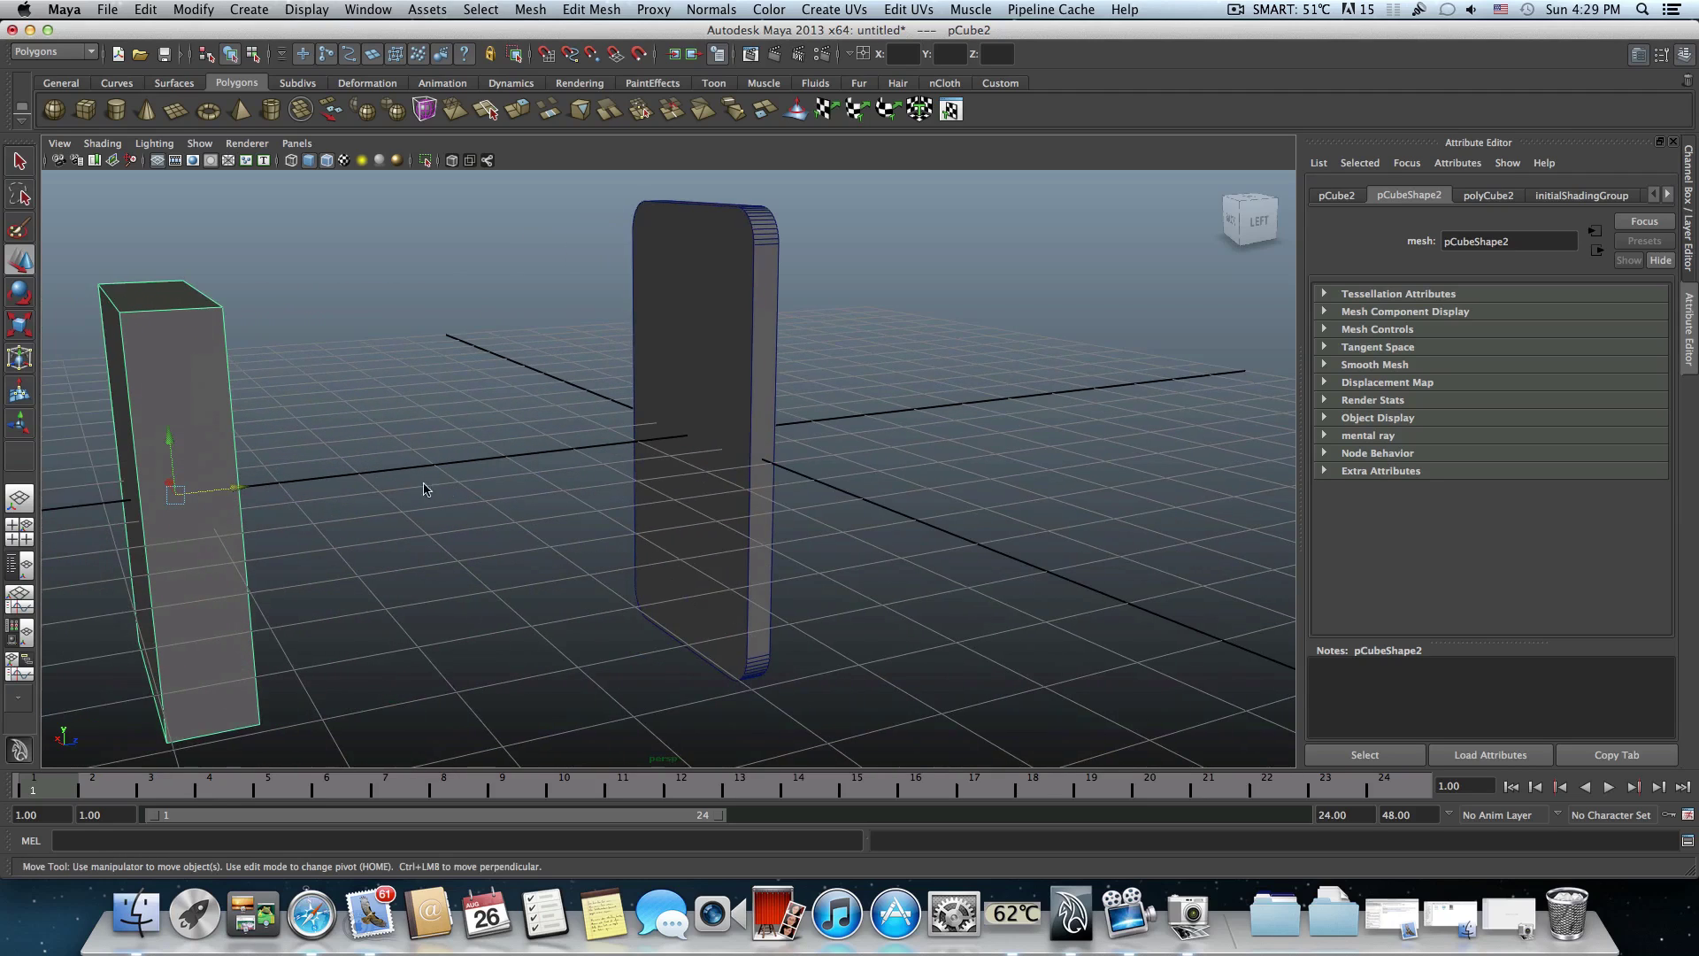
- Select the rounded slab's front and back faces and extrude them
click(702, 396)
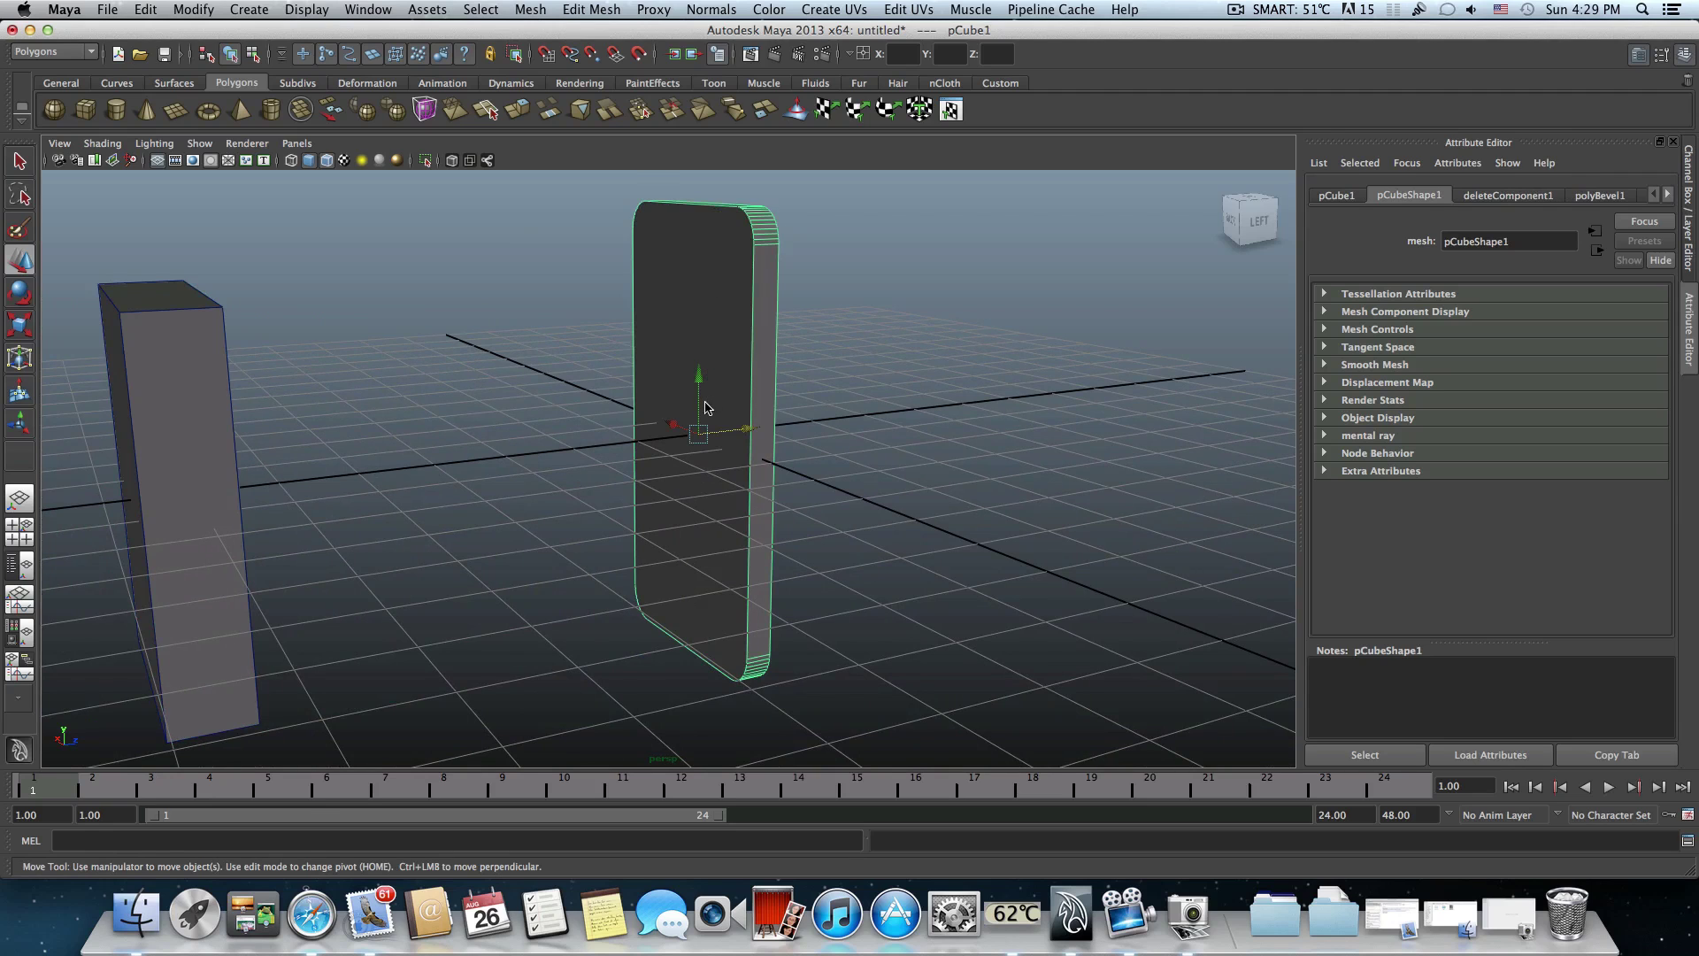
alt+middle_drag(706, 407, 543, 461)
alt+drag(544, 461, 655, 465)
alt+middle_drag(561, 463, 600, 447)
alt+right_drag(599, 448, 687, 436)
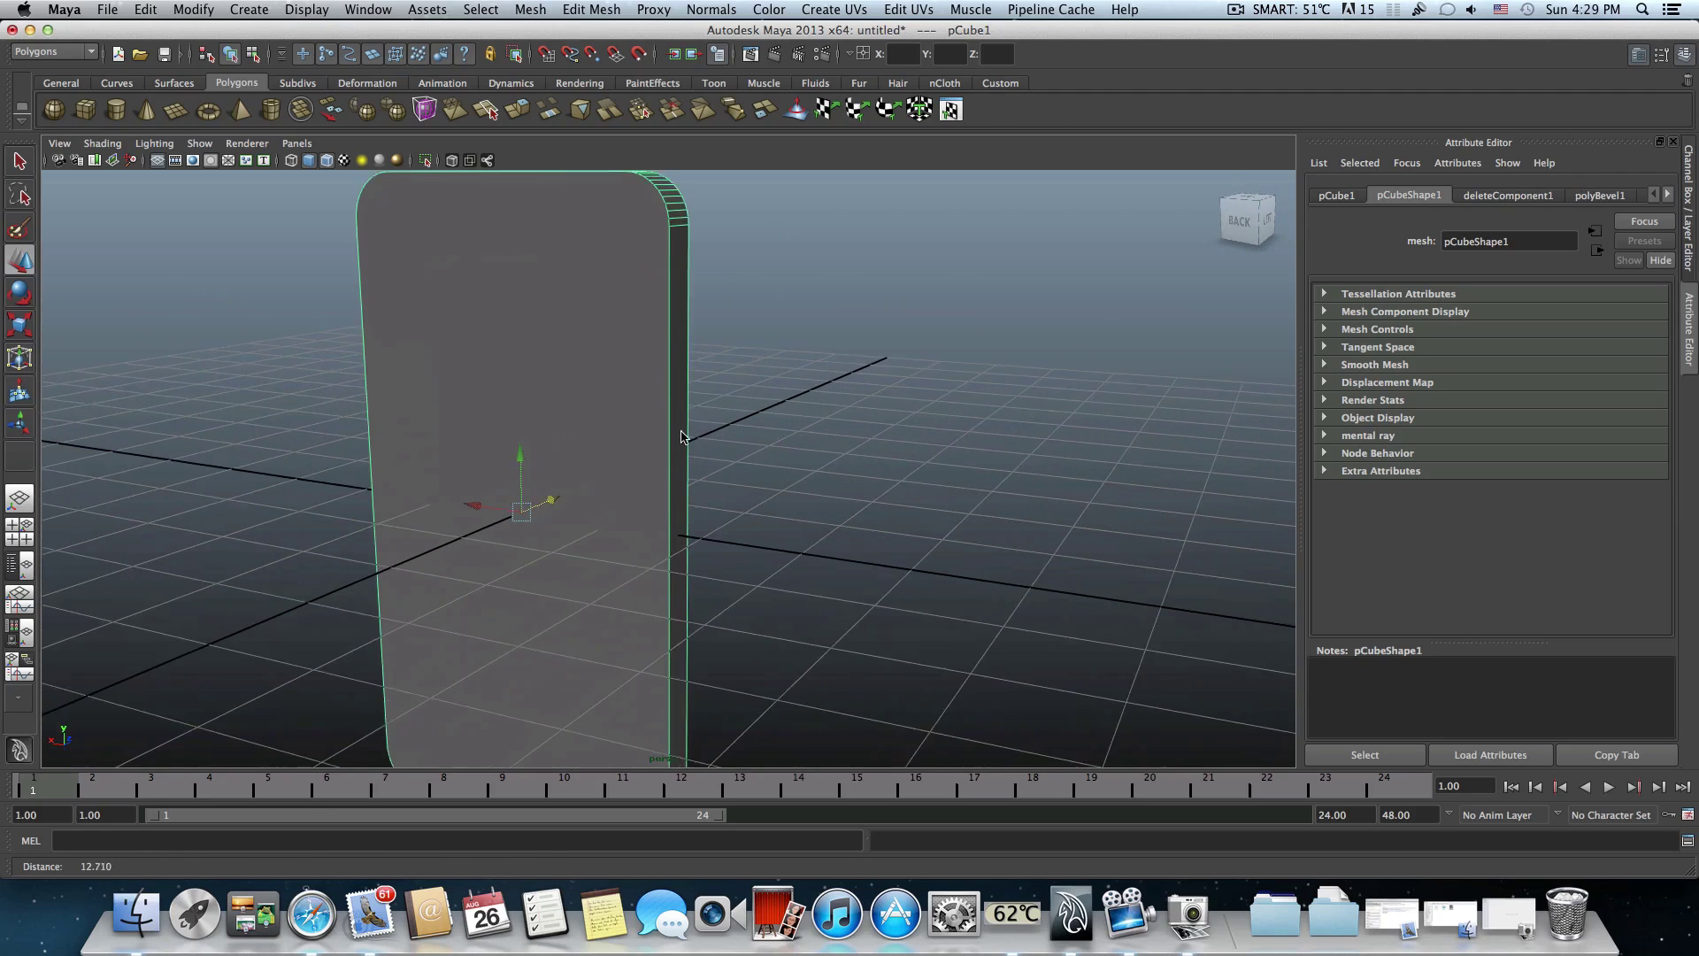
alt+middle_drag(622, 355, 633, 373)
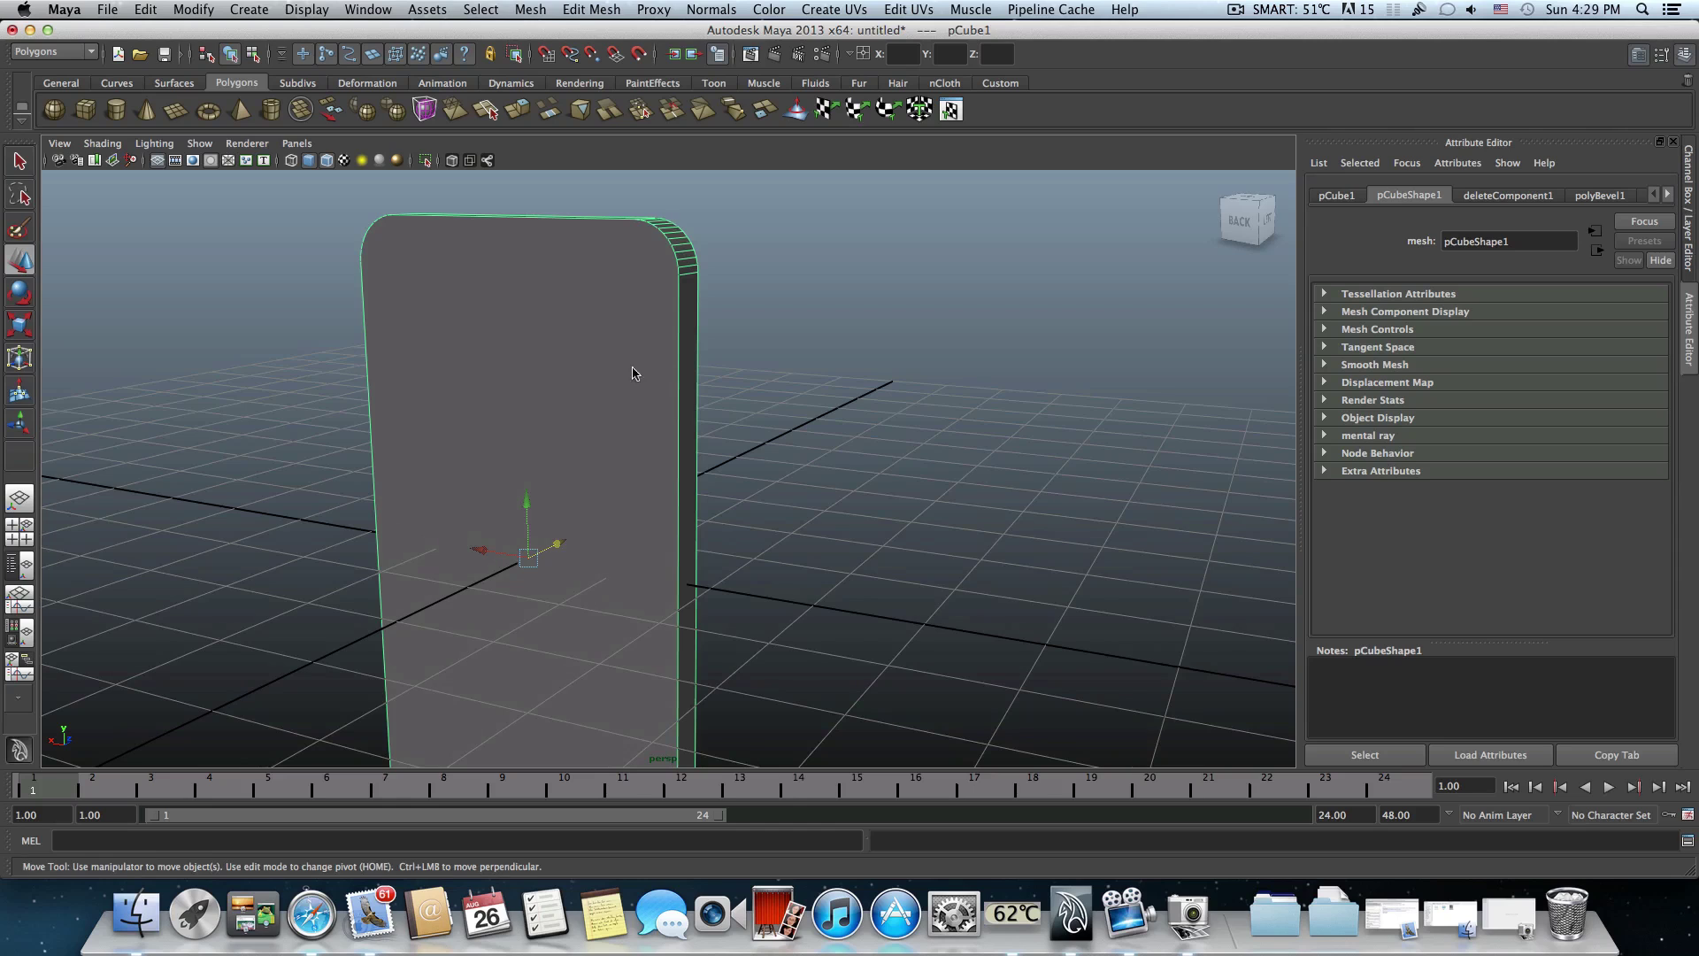
right_drag(606, 312, 595, 353)
click(613, 490)
alt+drag(619, 493, 672, 386)
shift+click(681, 381)
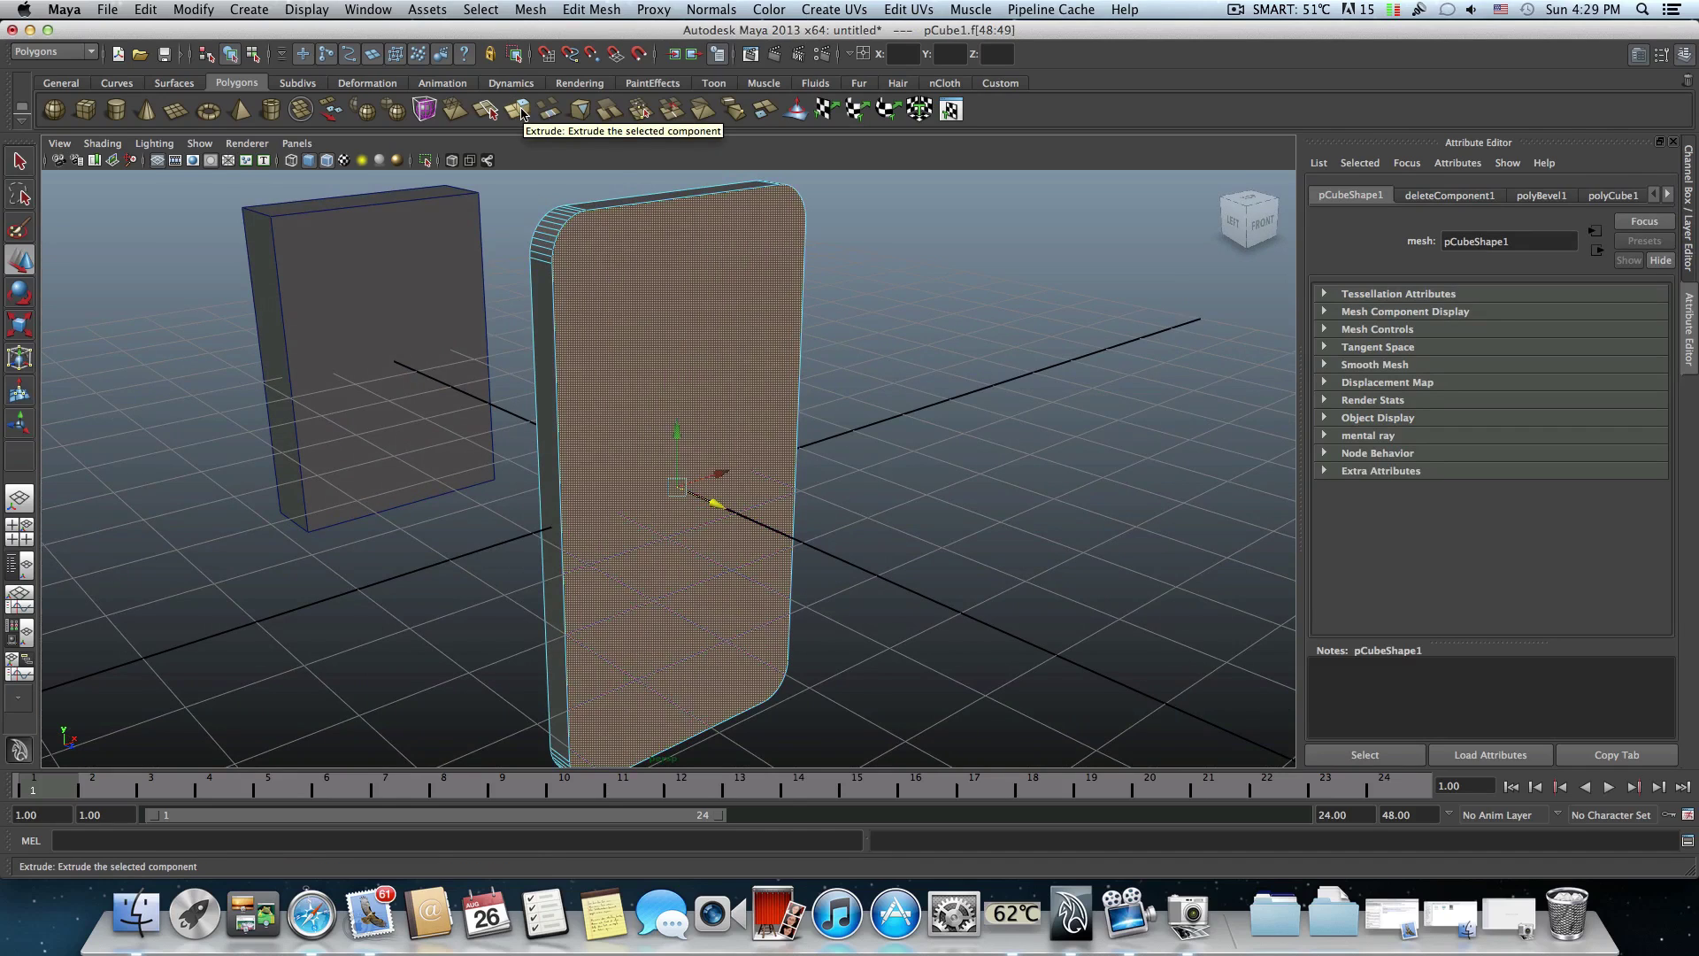
click(521, 112)
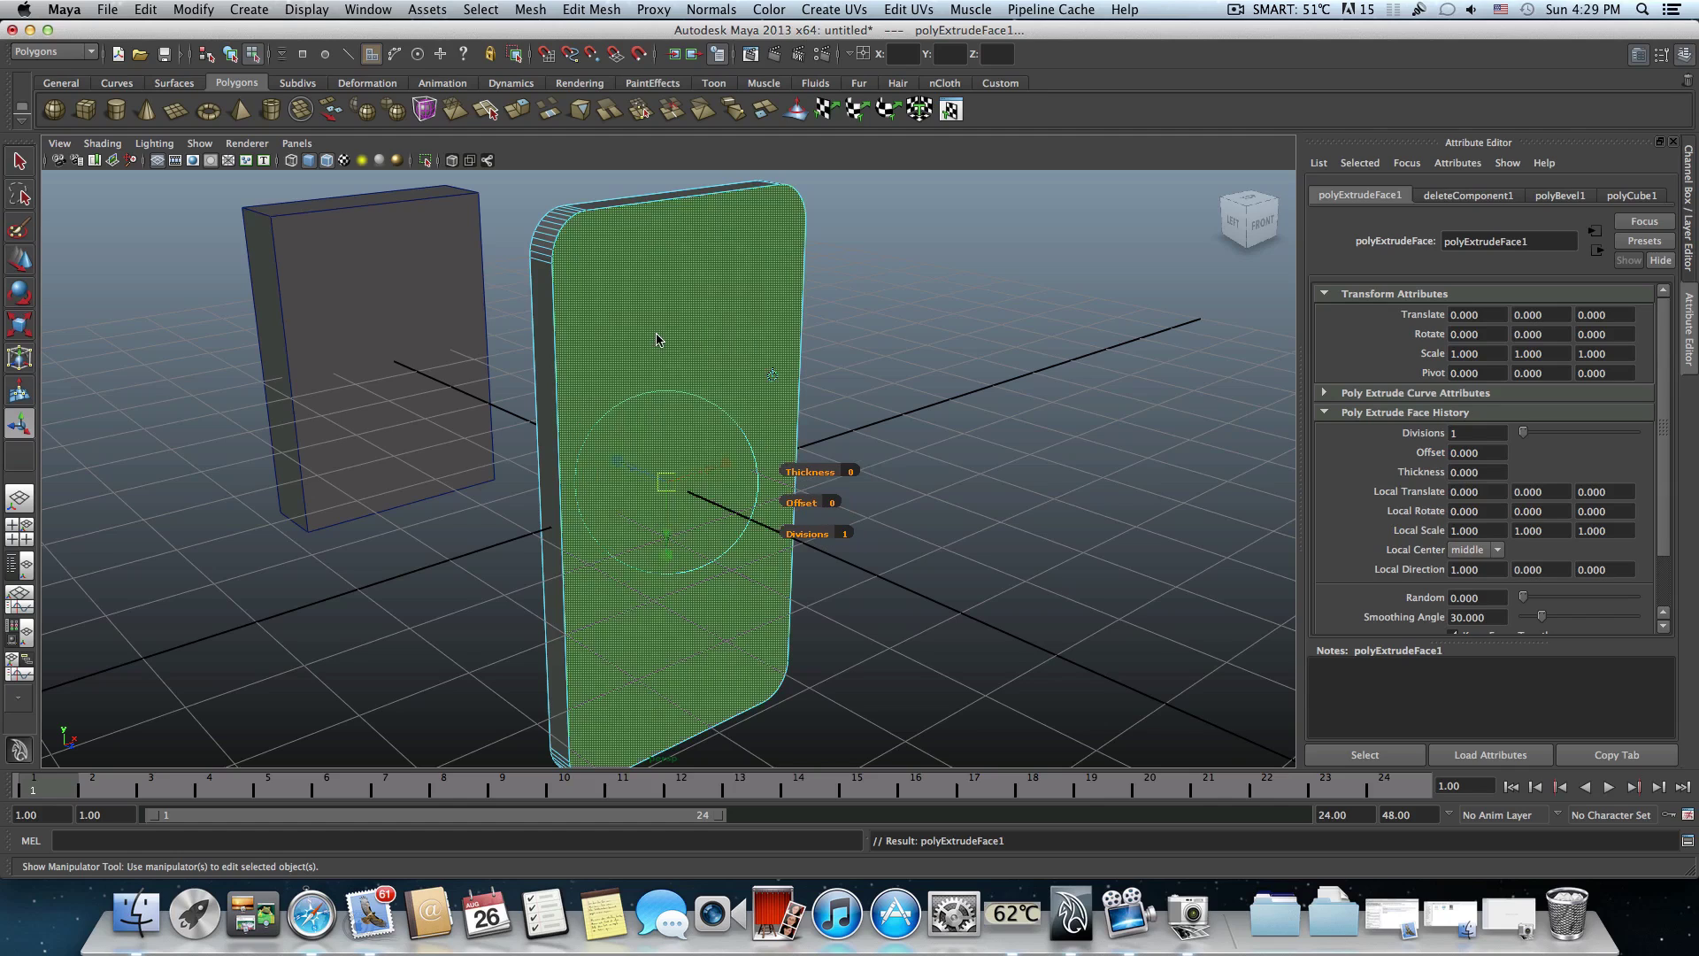
- Scale the extruded faces uniformly to a local scale of about 0.983 to form a thin border
alt+drag(656, 339, 643, 288)
alt+drag(563, 356, 595, 364)
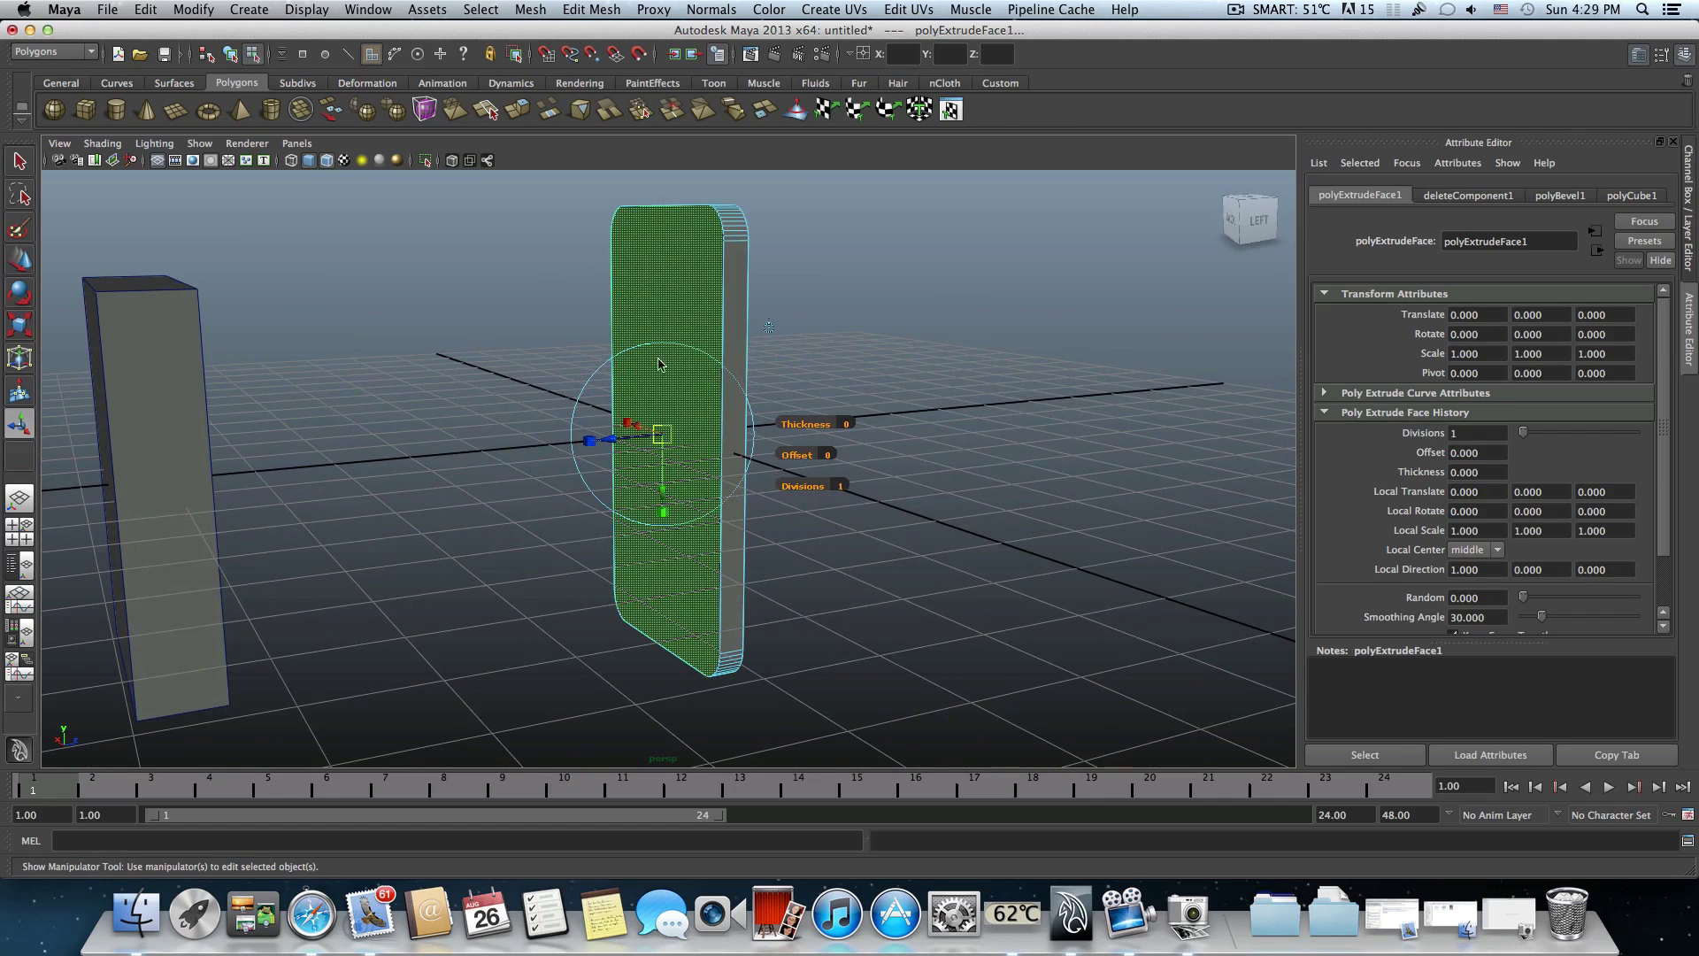
scroll(620, 368, up, 3)
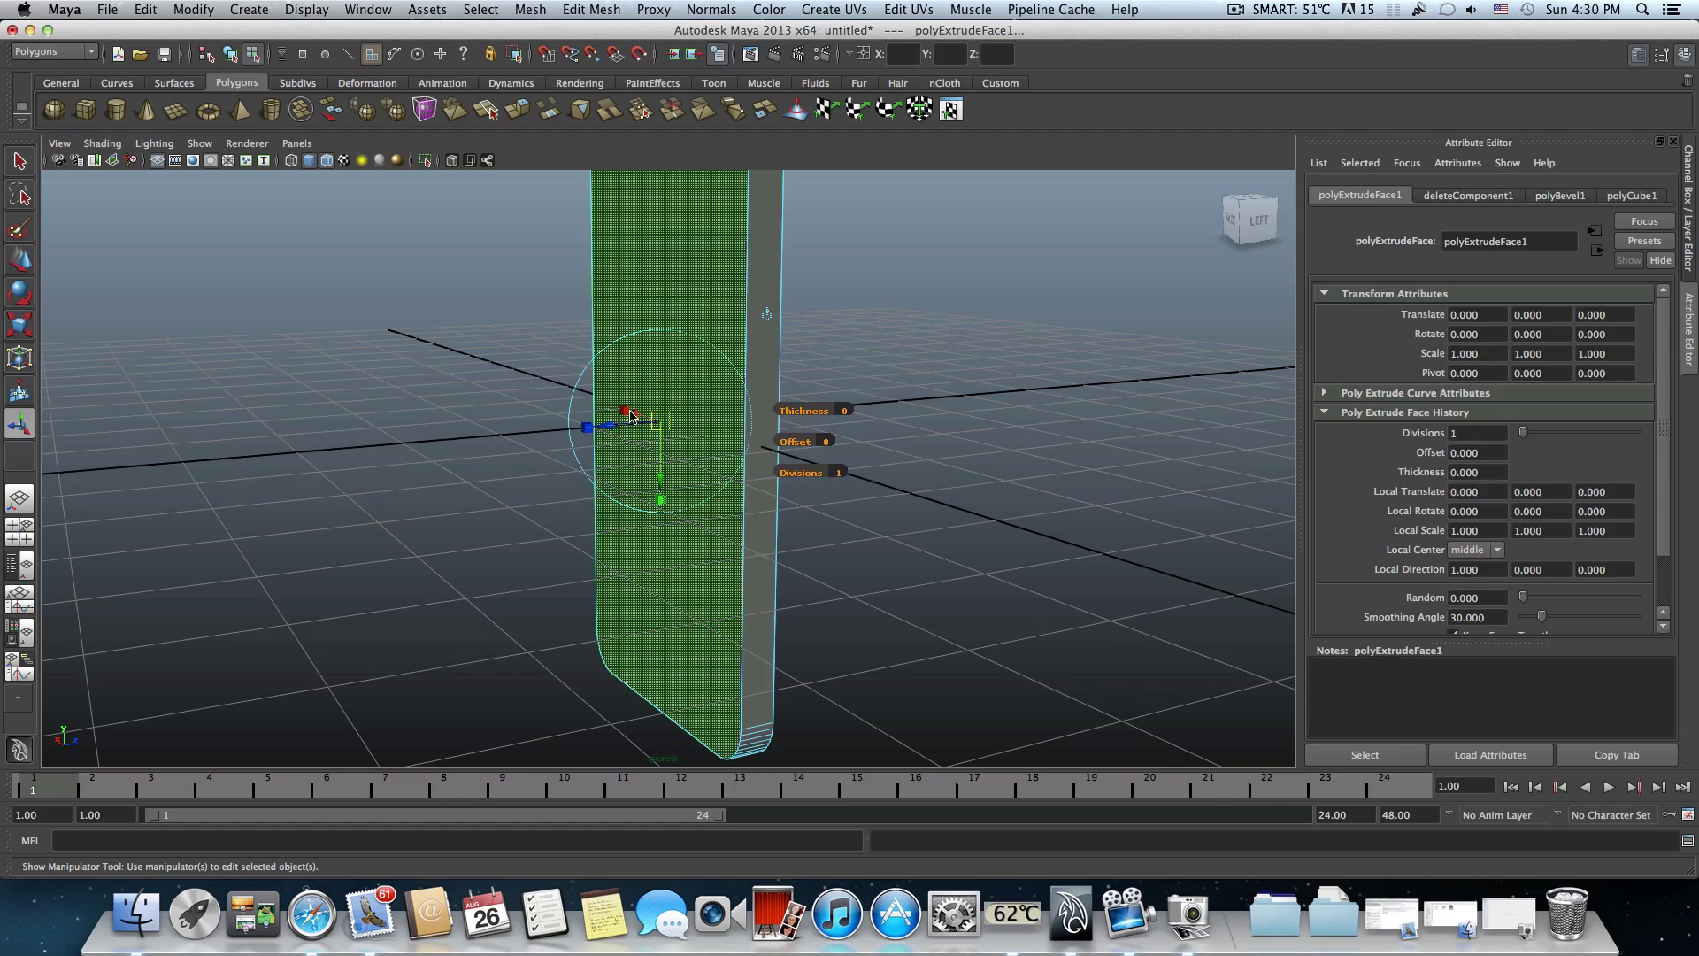
click(587, 431)
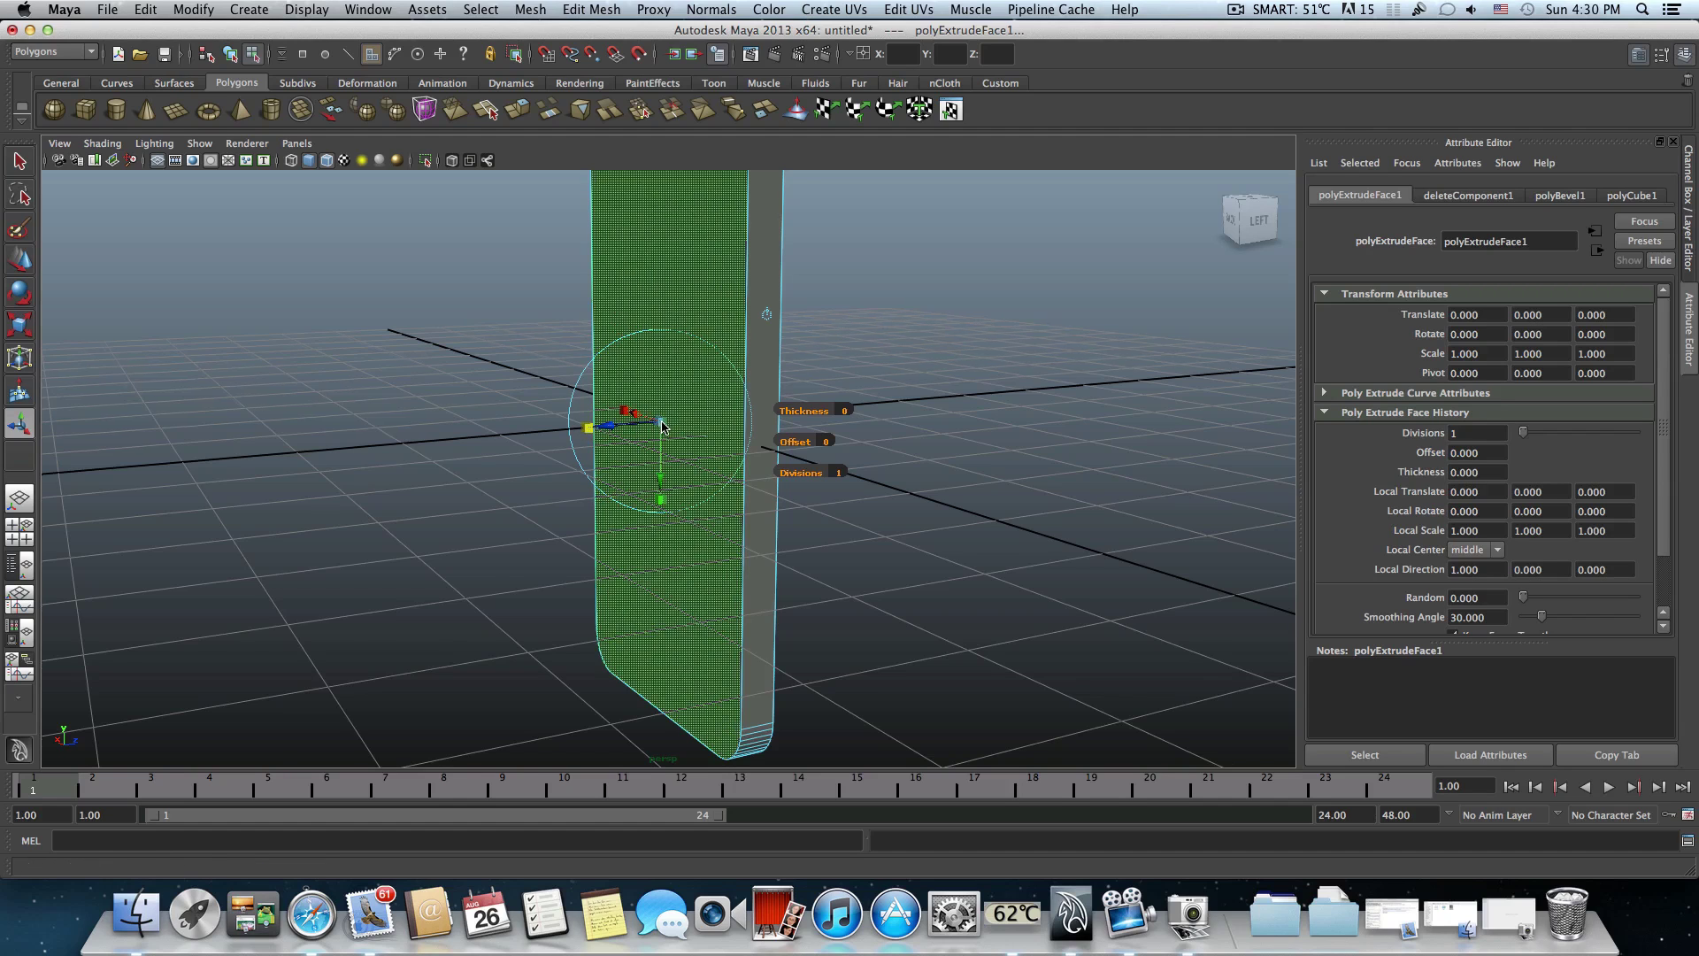
mouse_move(662, 426)
alt+mouse_down()
mouse_move(690, 417)
mouse_move(687, 447)
alt+mouse_up()
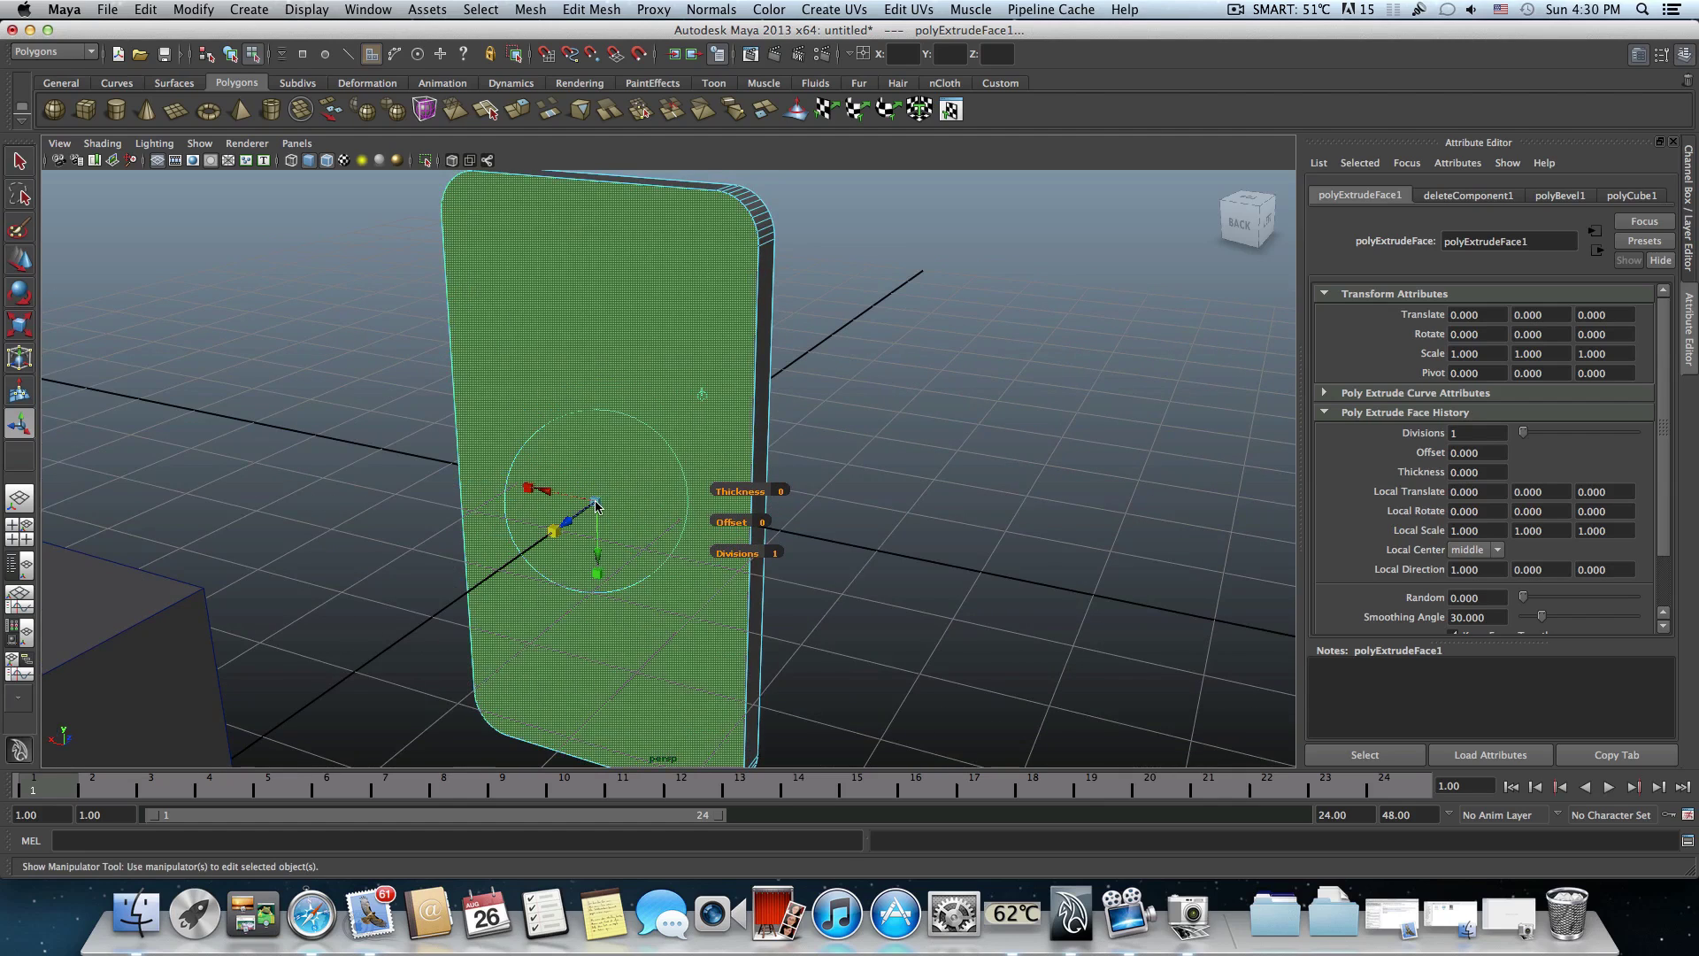
click(595, 506)
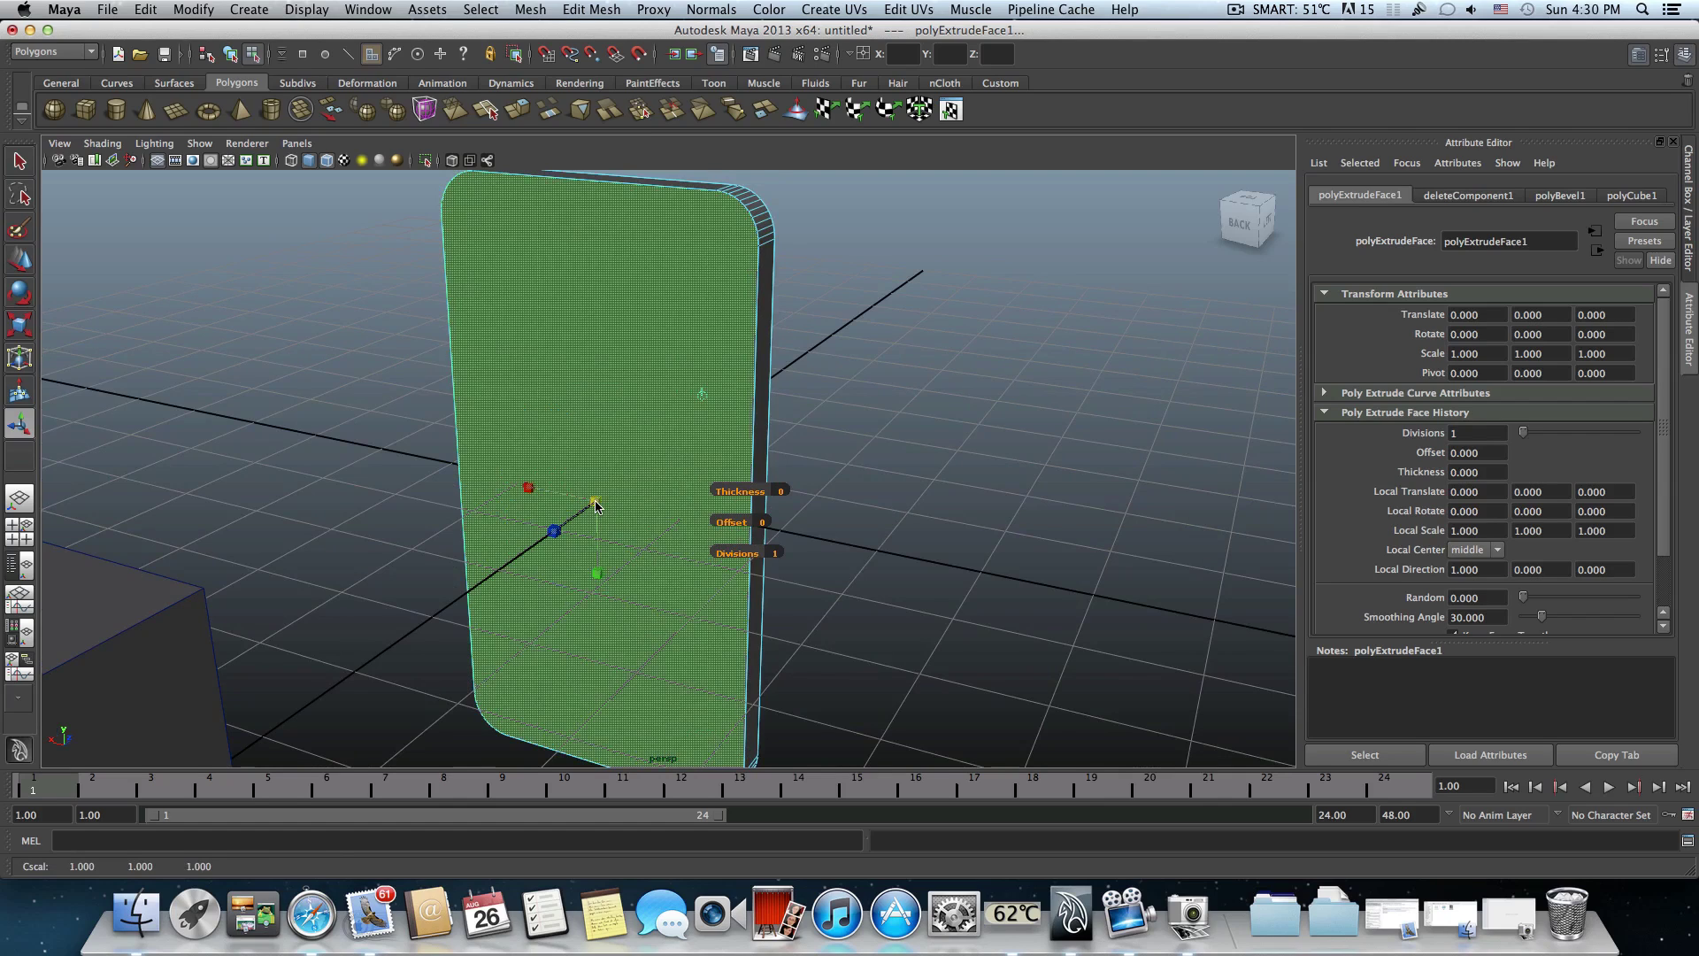
drag(596, 505, 594, 504)
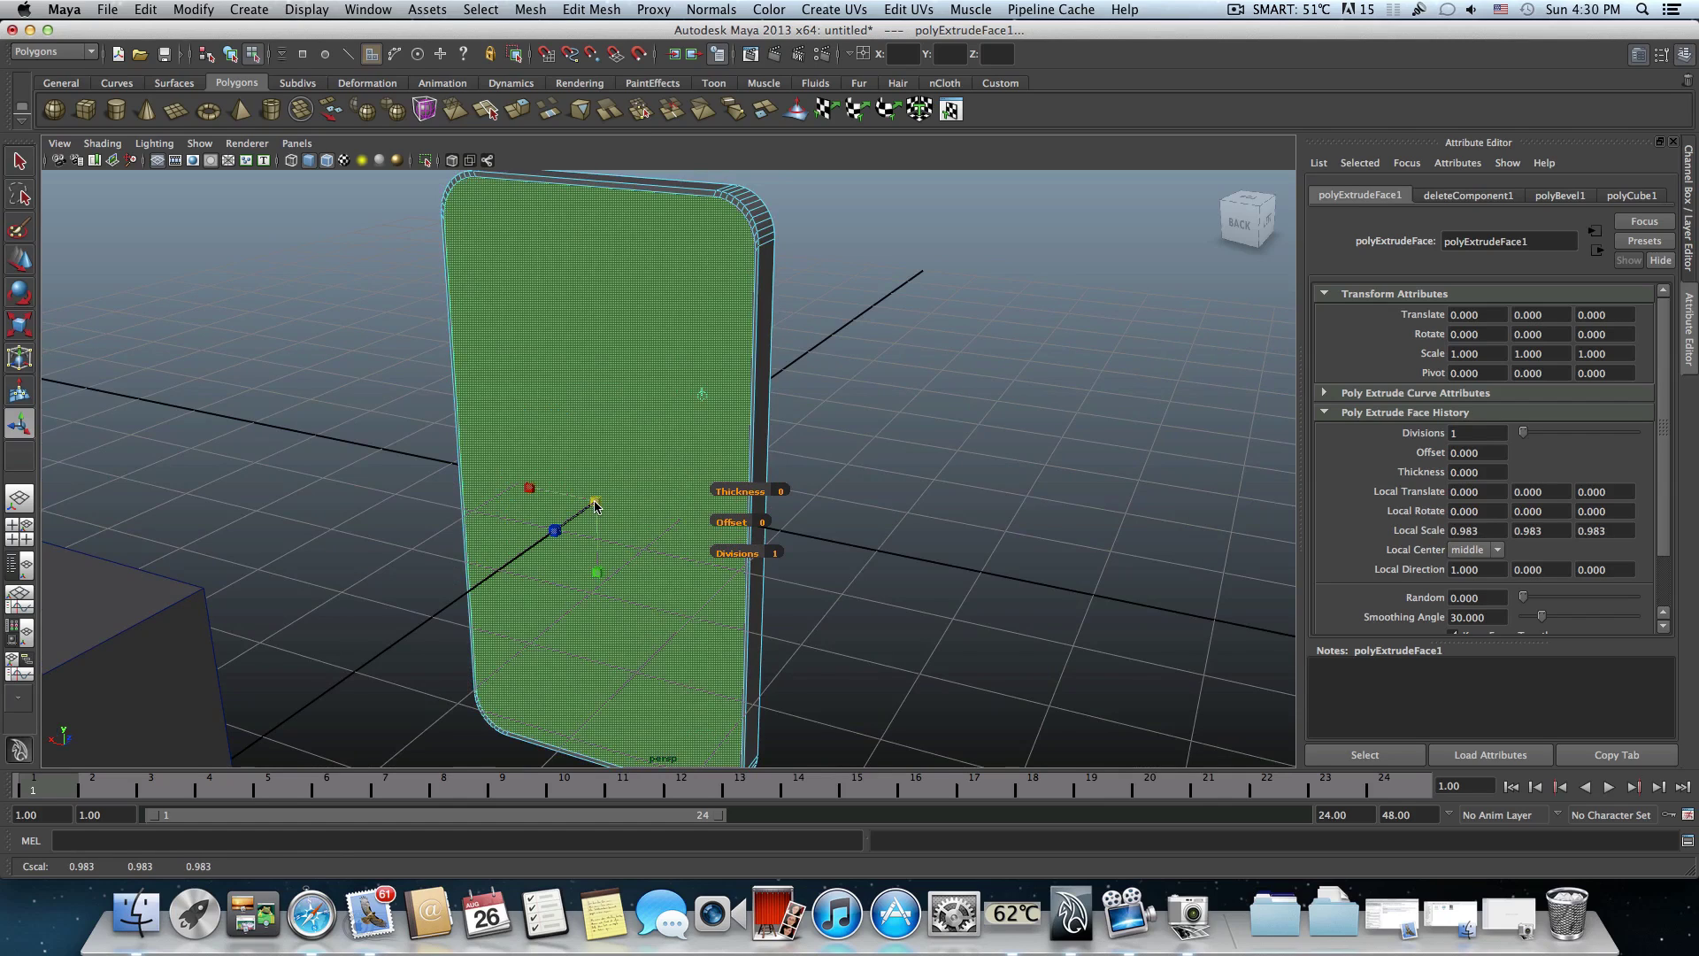
- Adjust the extruded faces' local Y scale to about 0.994 so the border narrows at the slab's ends
alt+drag(709, 418, 706, 426)
alt+middle_drag(692, 442, 690, 384)
alt+drag(689, 501, 593, 485)
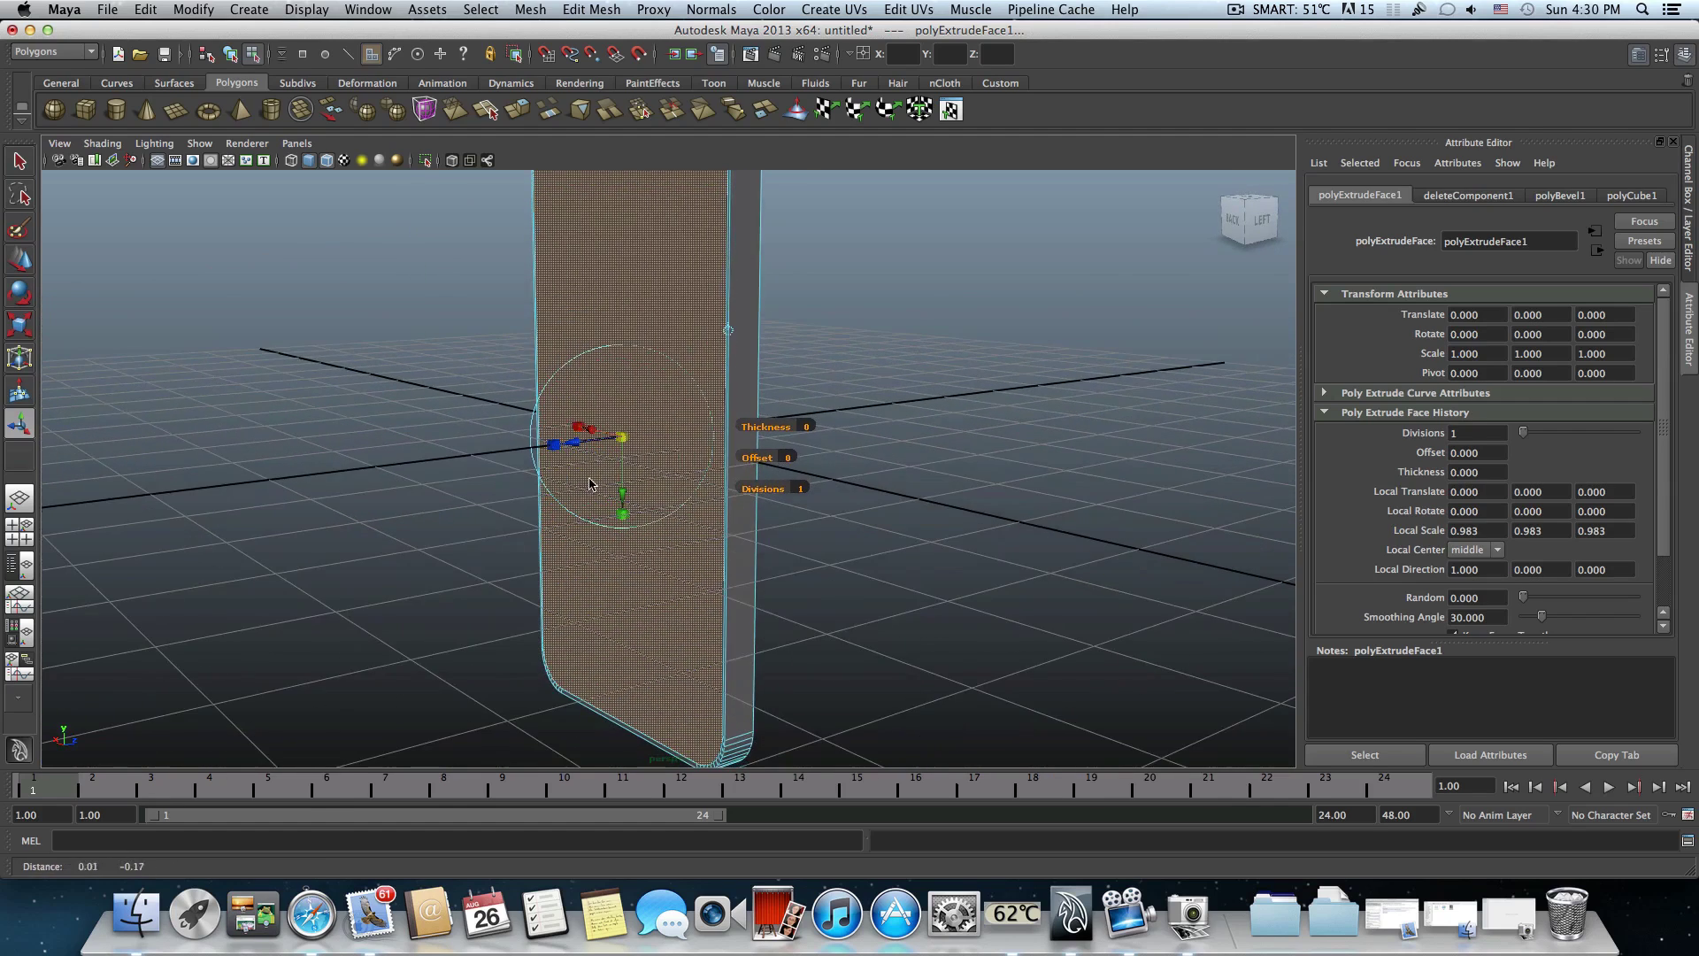
alt+drag(591, 339, 801, 355)
alt+drag(717, 438, 647, 399)
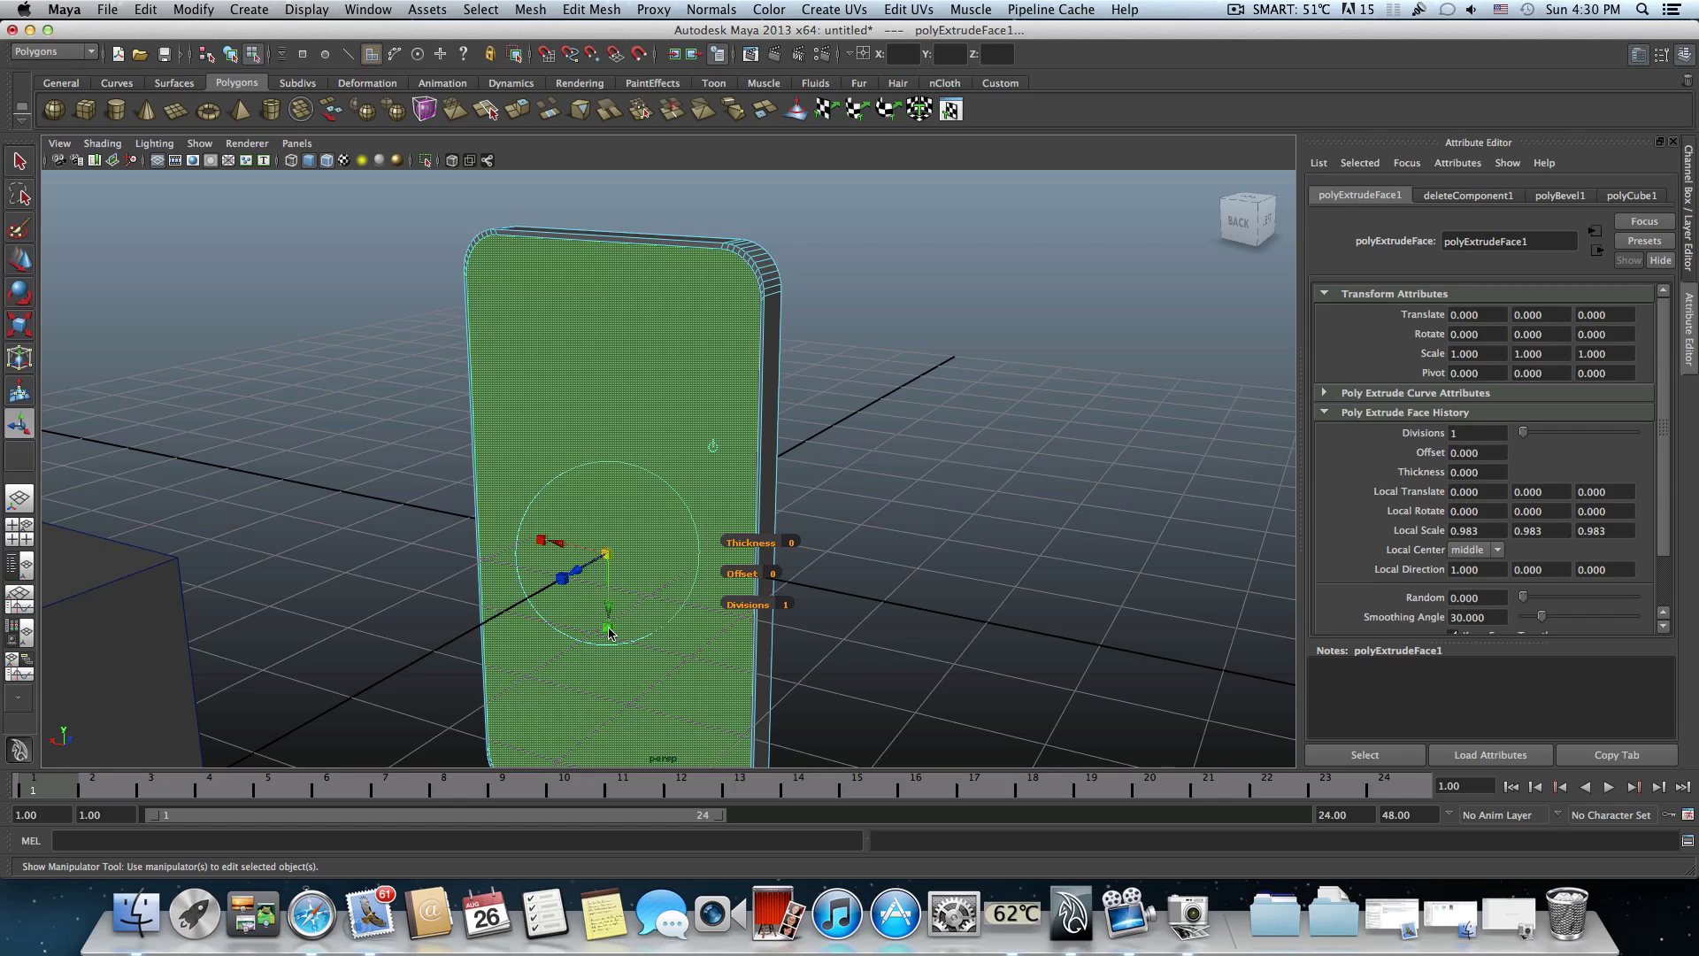
drag(609, 632, 467, 505)
alt+middle_drag(398, 546, 424, 413)
alt+right_drag(460, 531, 619, 567)
alt+middle_drag(559, 531, 563, 390)
alt+right_drag(473, 526, 583, 546)
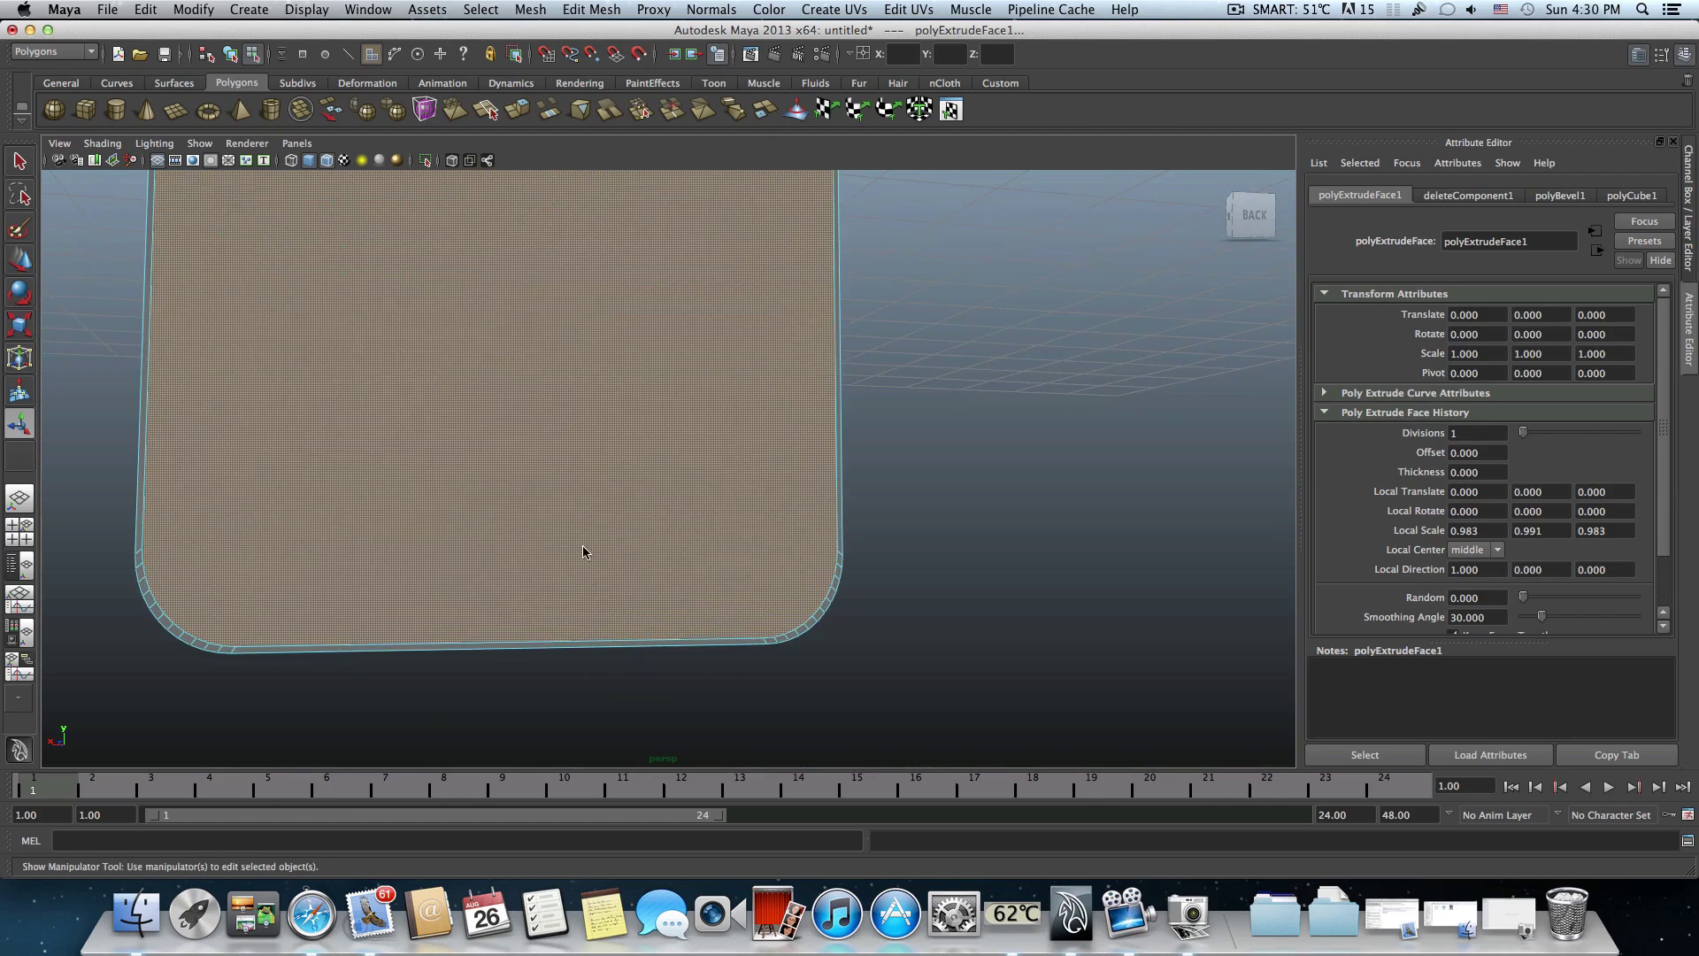
alt+drag(582, 545, 550, 547)
mouse_move(561, 529)
alt+middle_down()
mouse_move(524, 581)
mouse_move(565, 547)
alt+middle_up()
key(t)
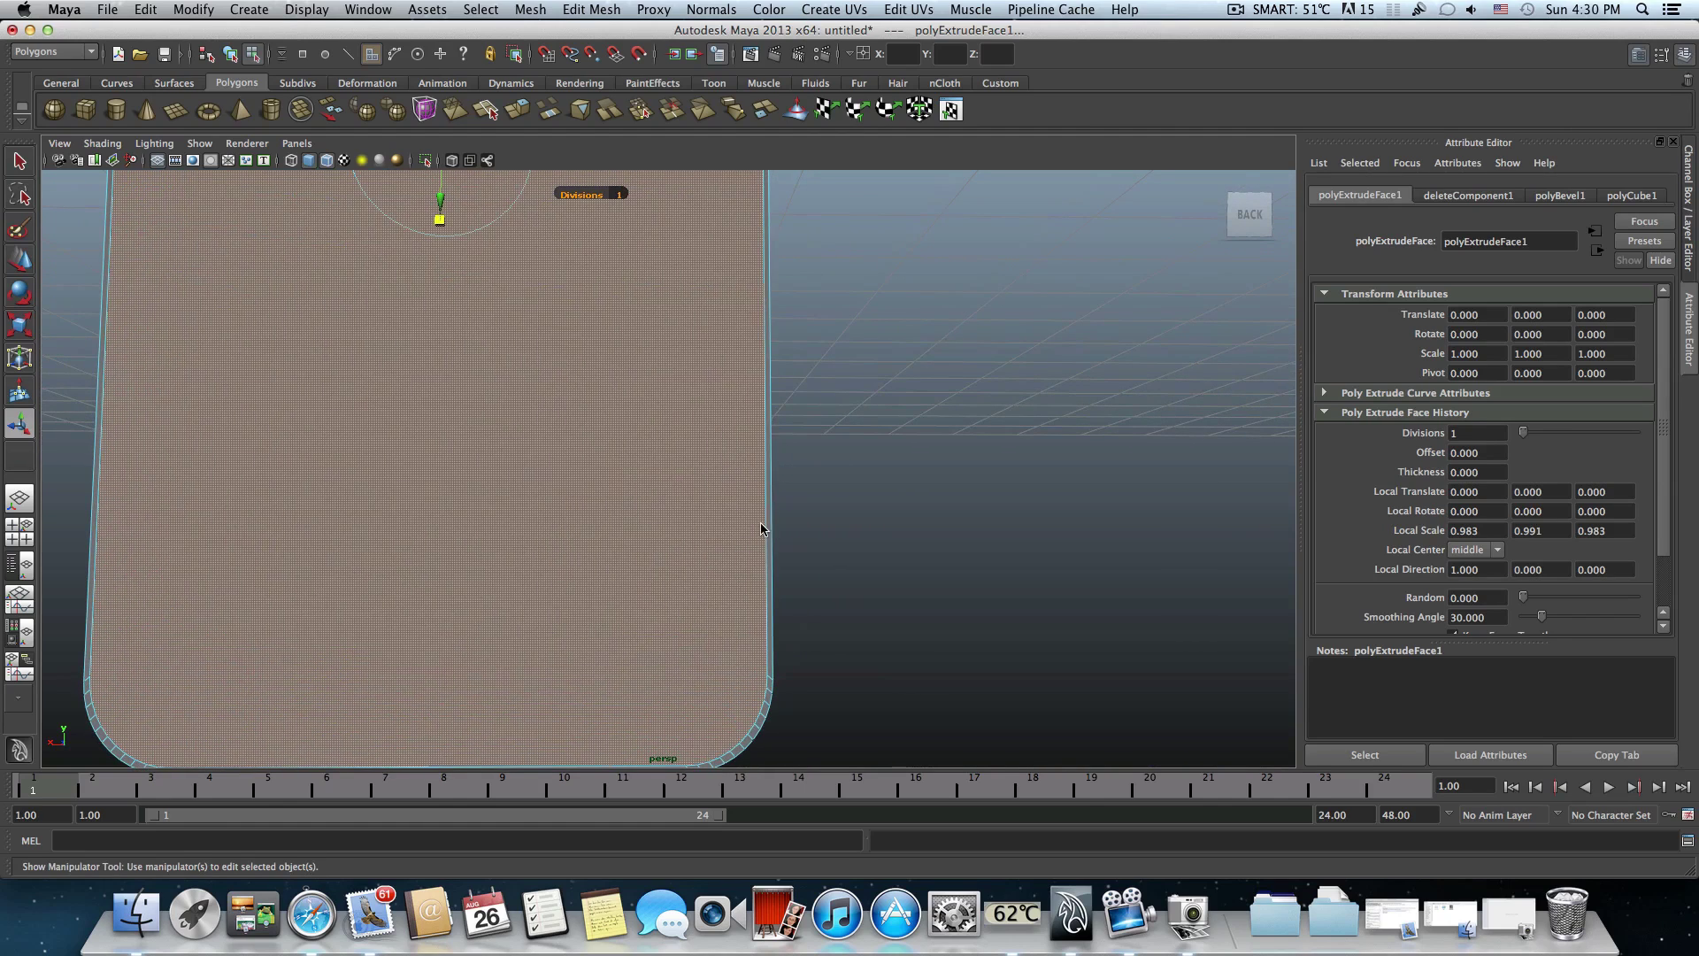
alt+middle_drag(723, 575, 723, 575)
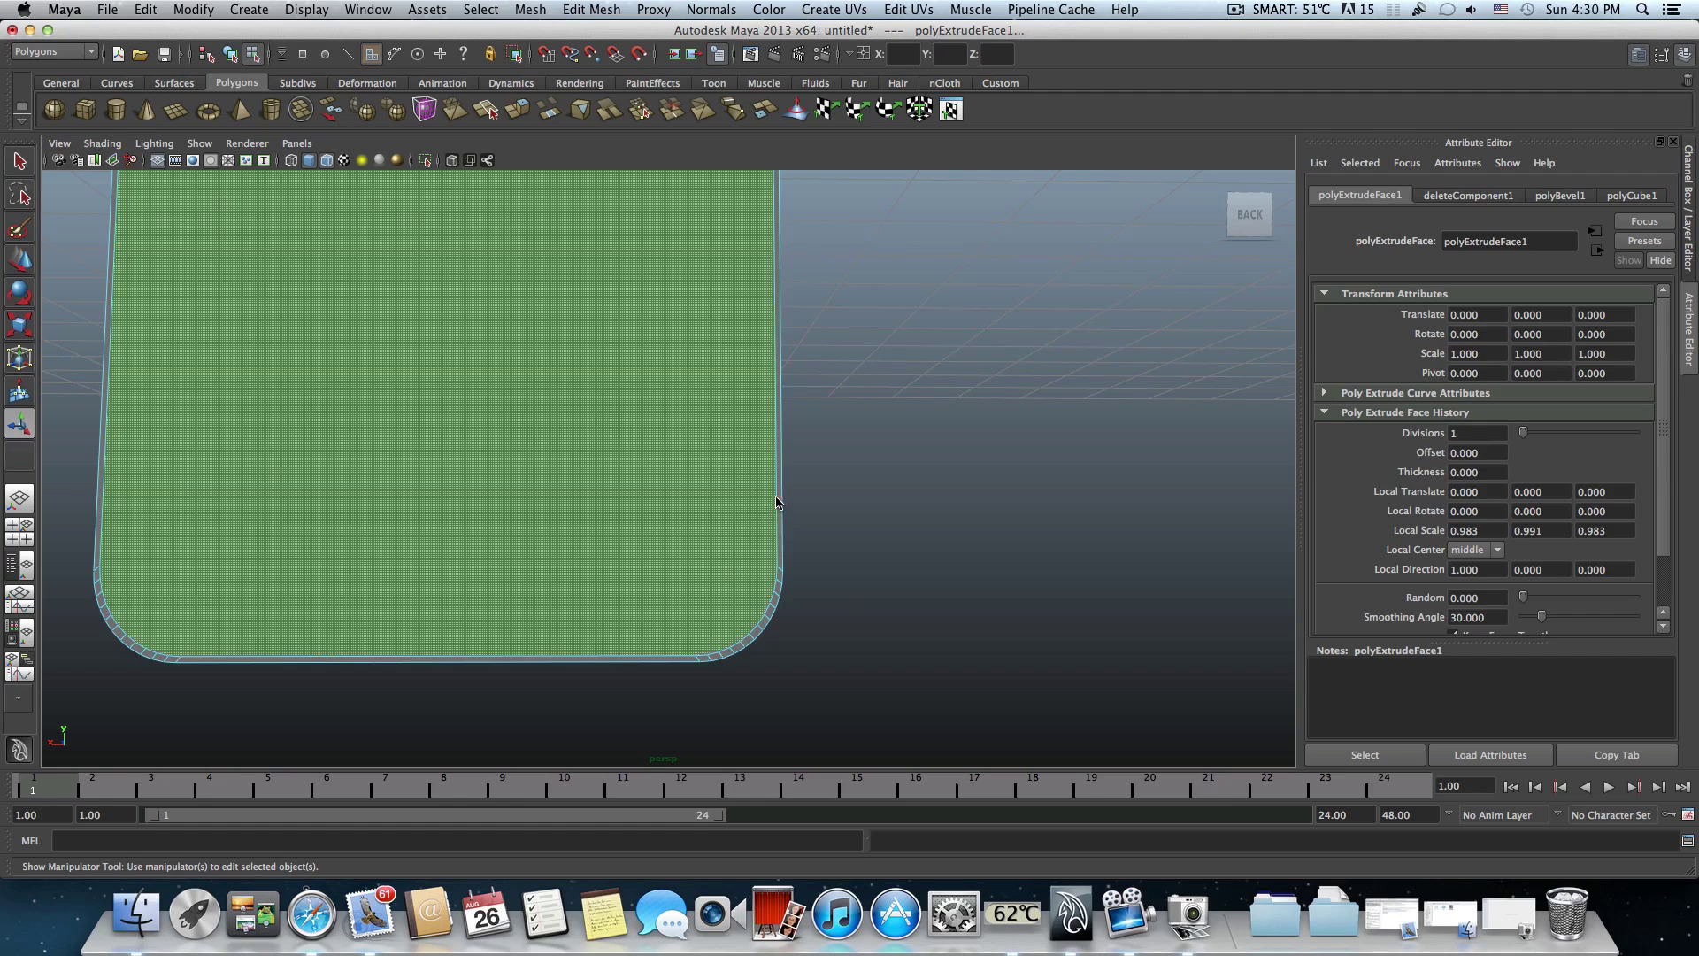
alt+middle_drag(560, 407, 547, 508)
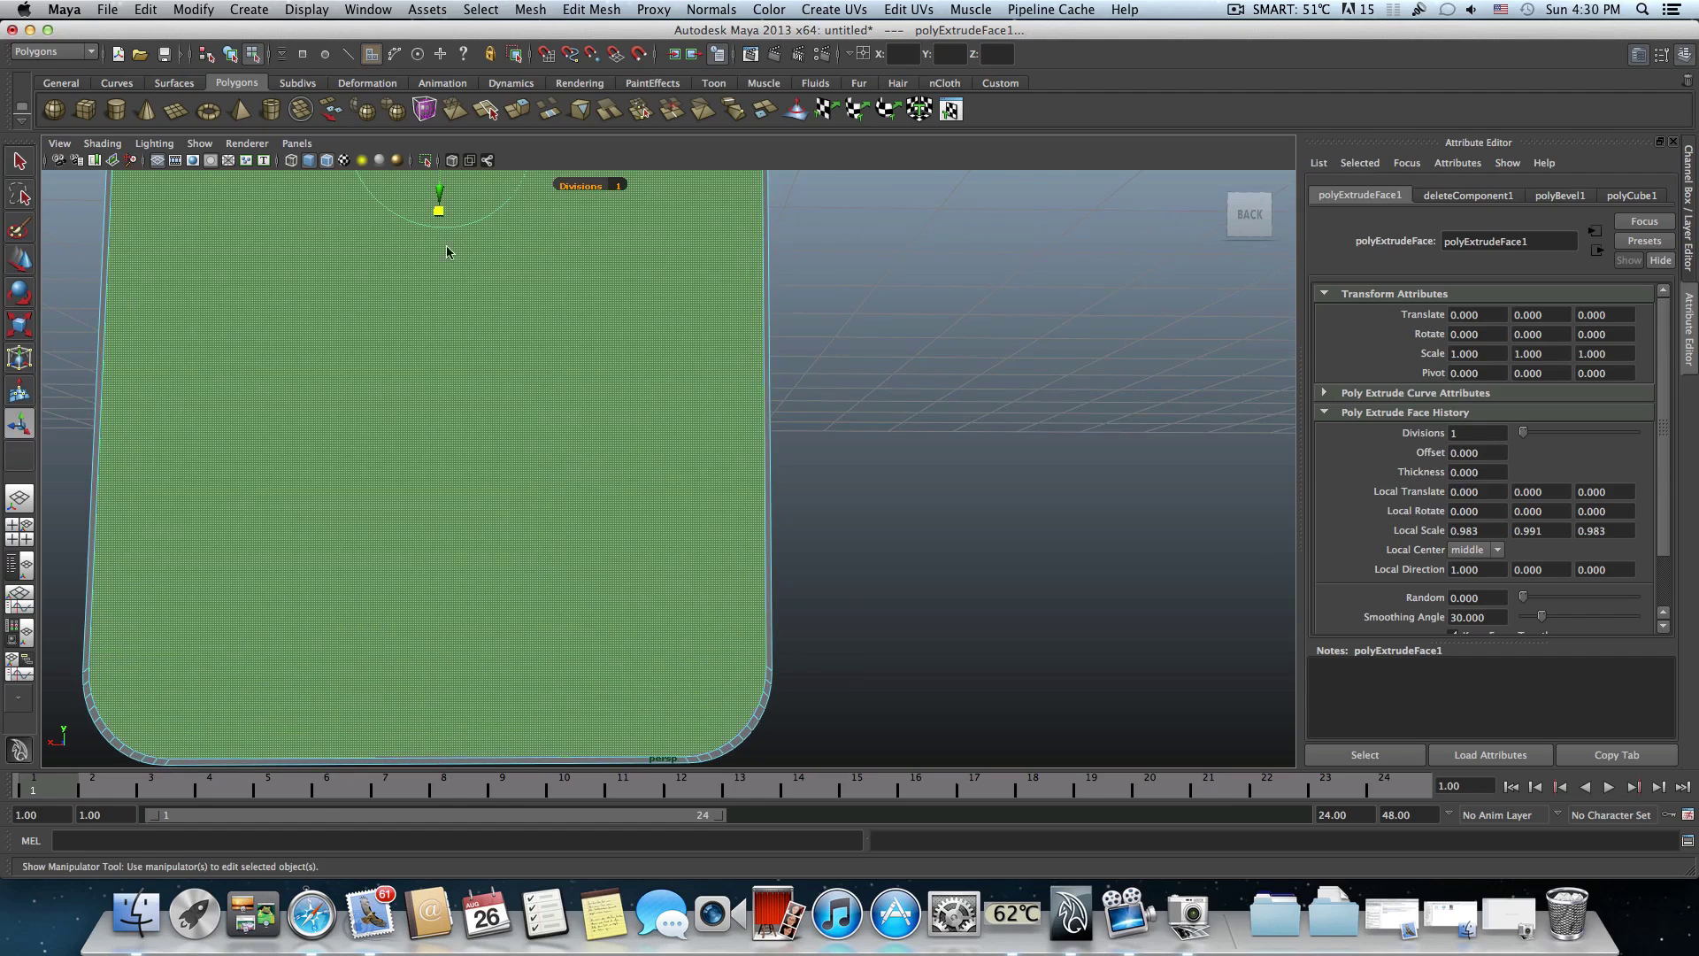
drag(440, 215, 440, 213)
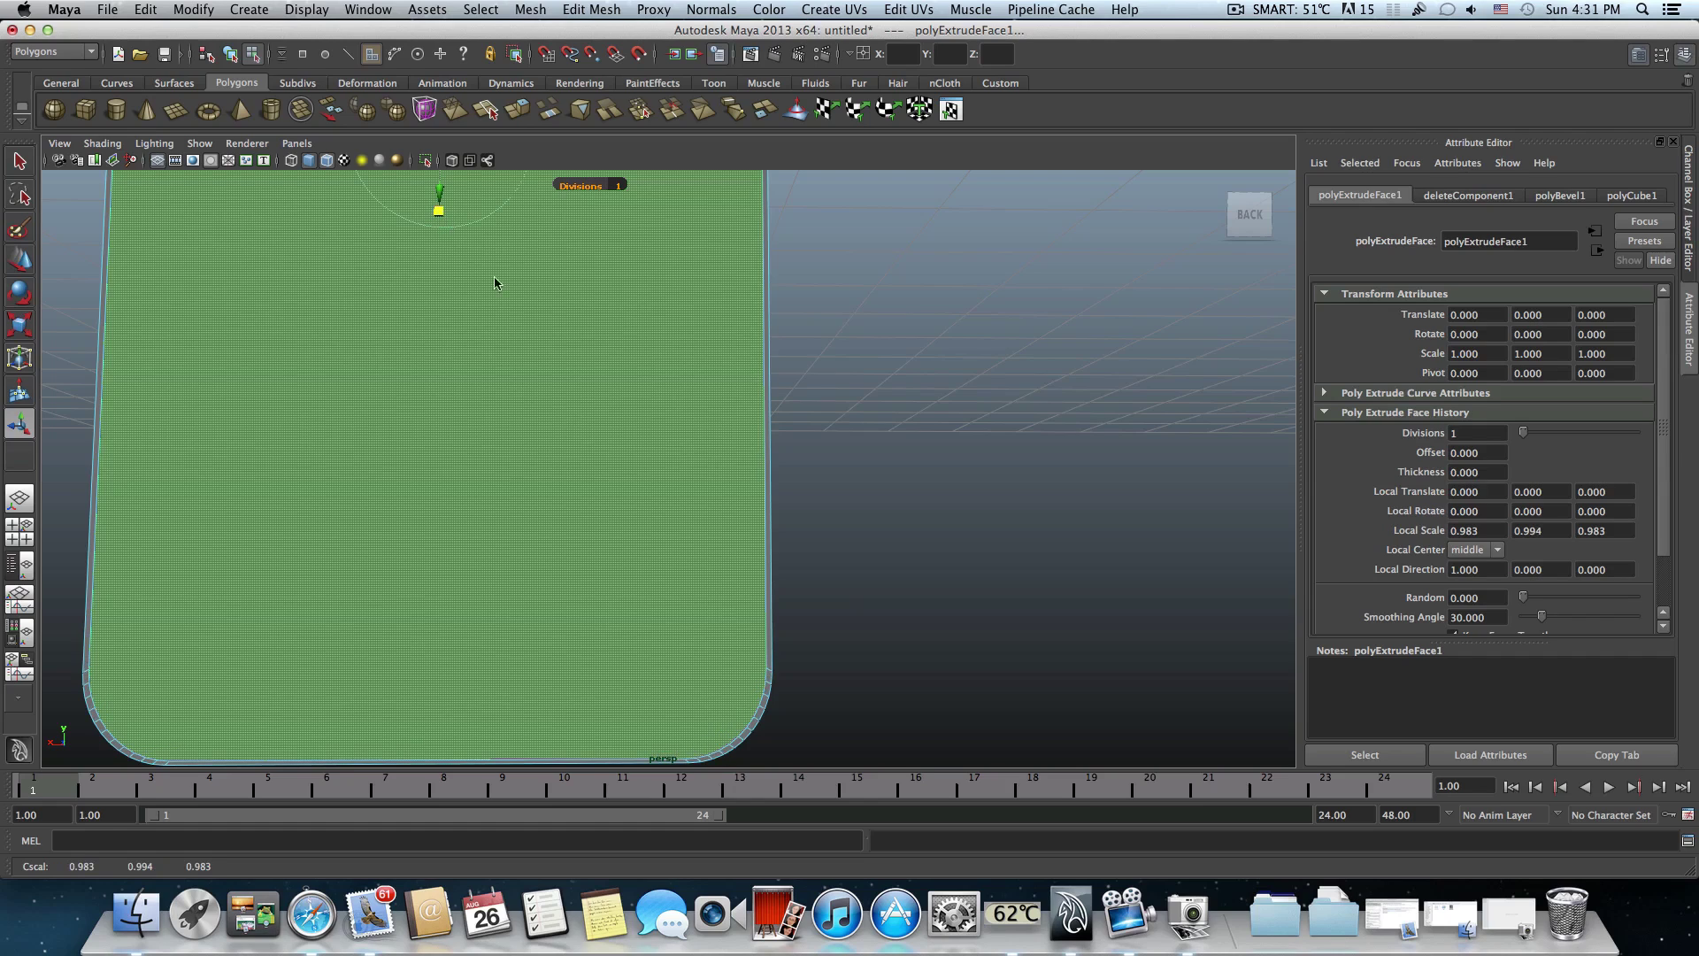
- Adjust the extruded faces' local X scale to about 0.989 so the side borders narrow
alt+drag(494, 276, 504, 348)
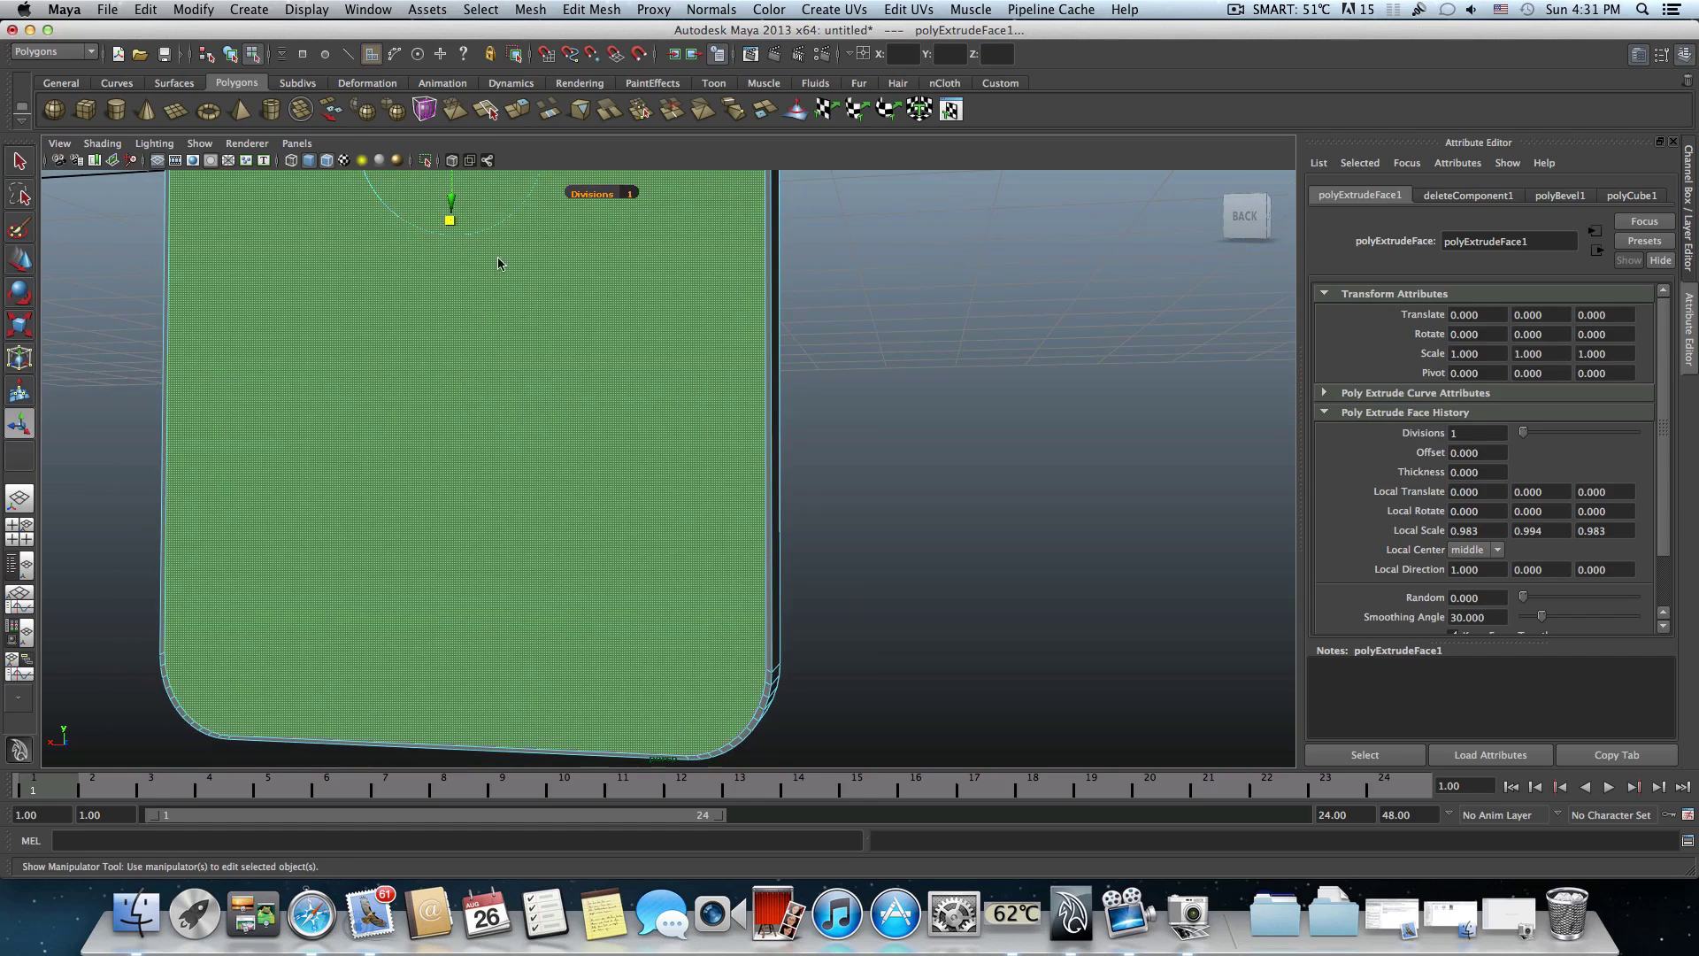
alt+middle_drag(497, 257, 496, 373)
click(423, 265)
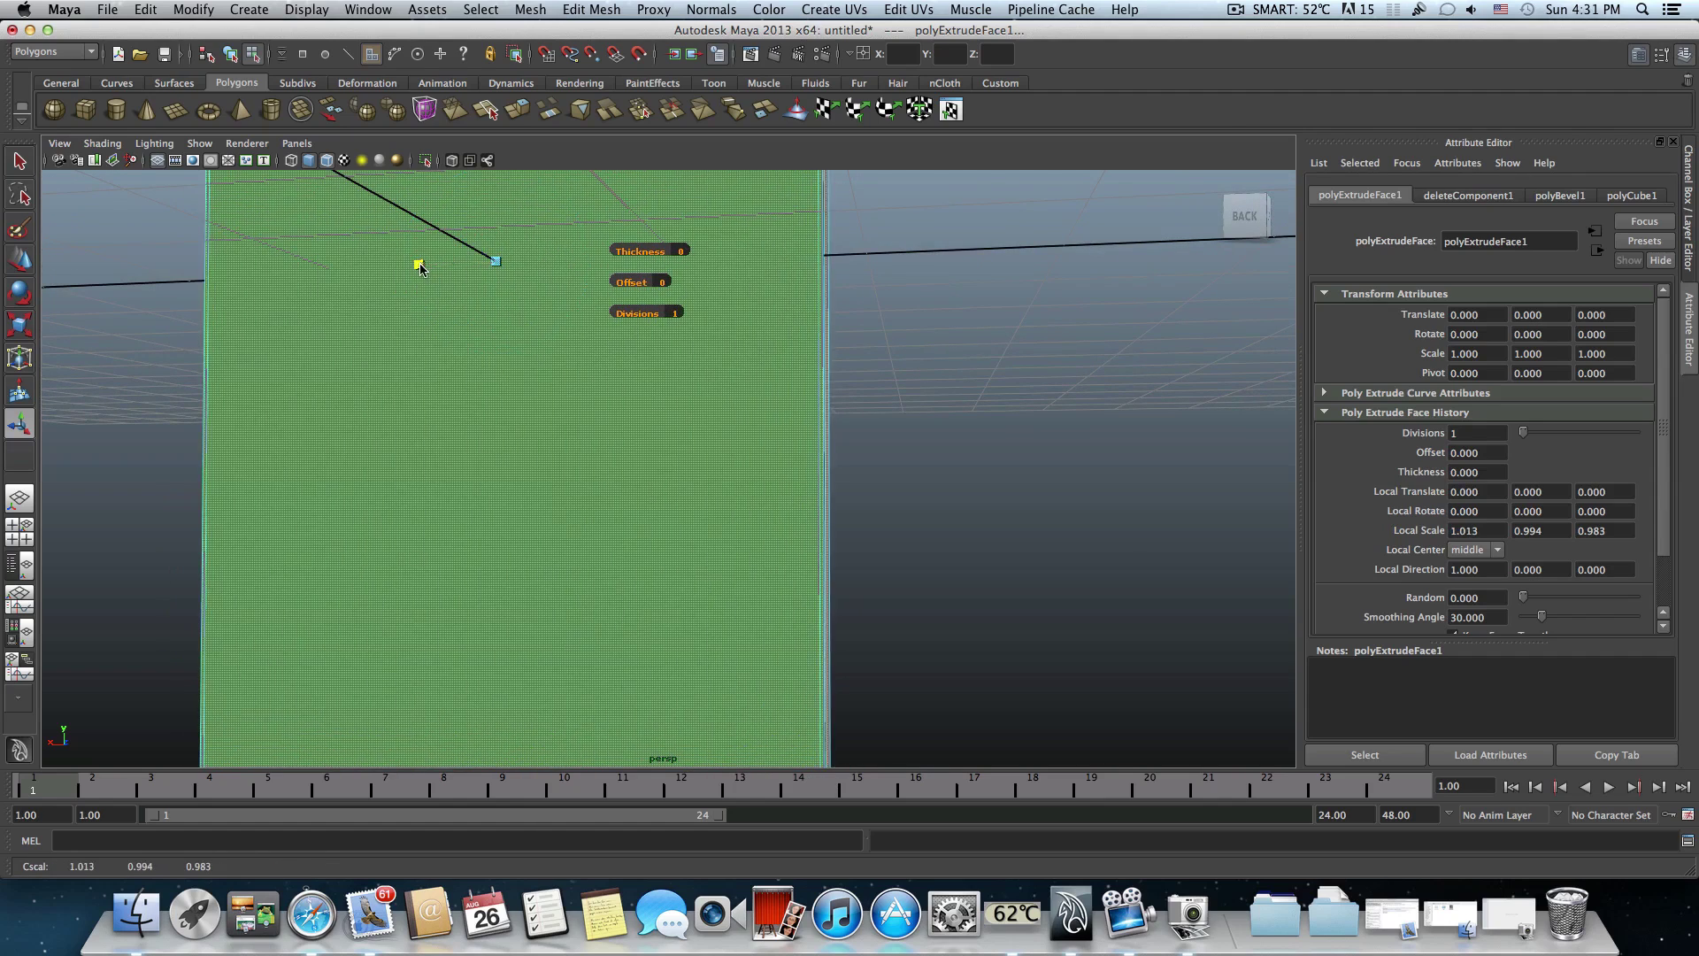
drag(423, 265, 454, 335)
alt+middle_drag(454, 329, 471, 242)
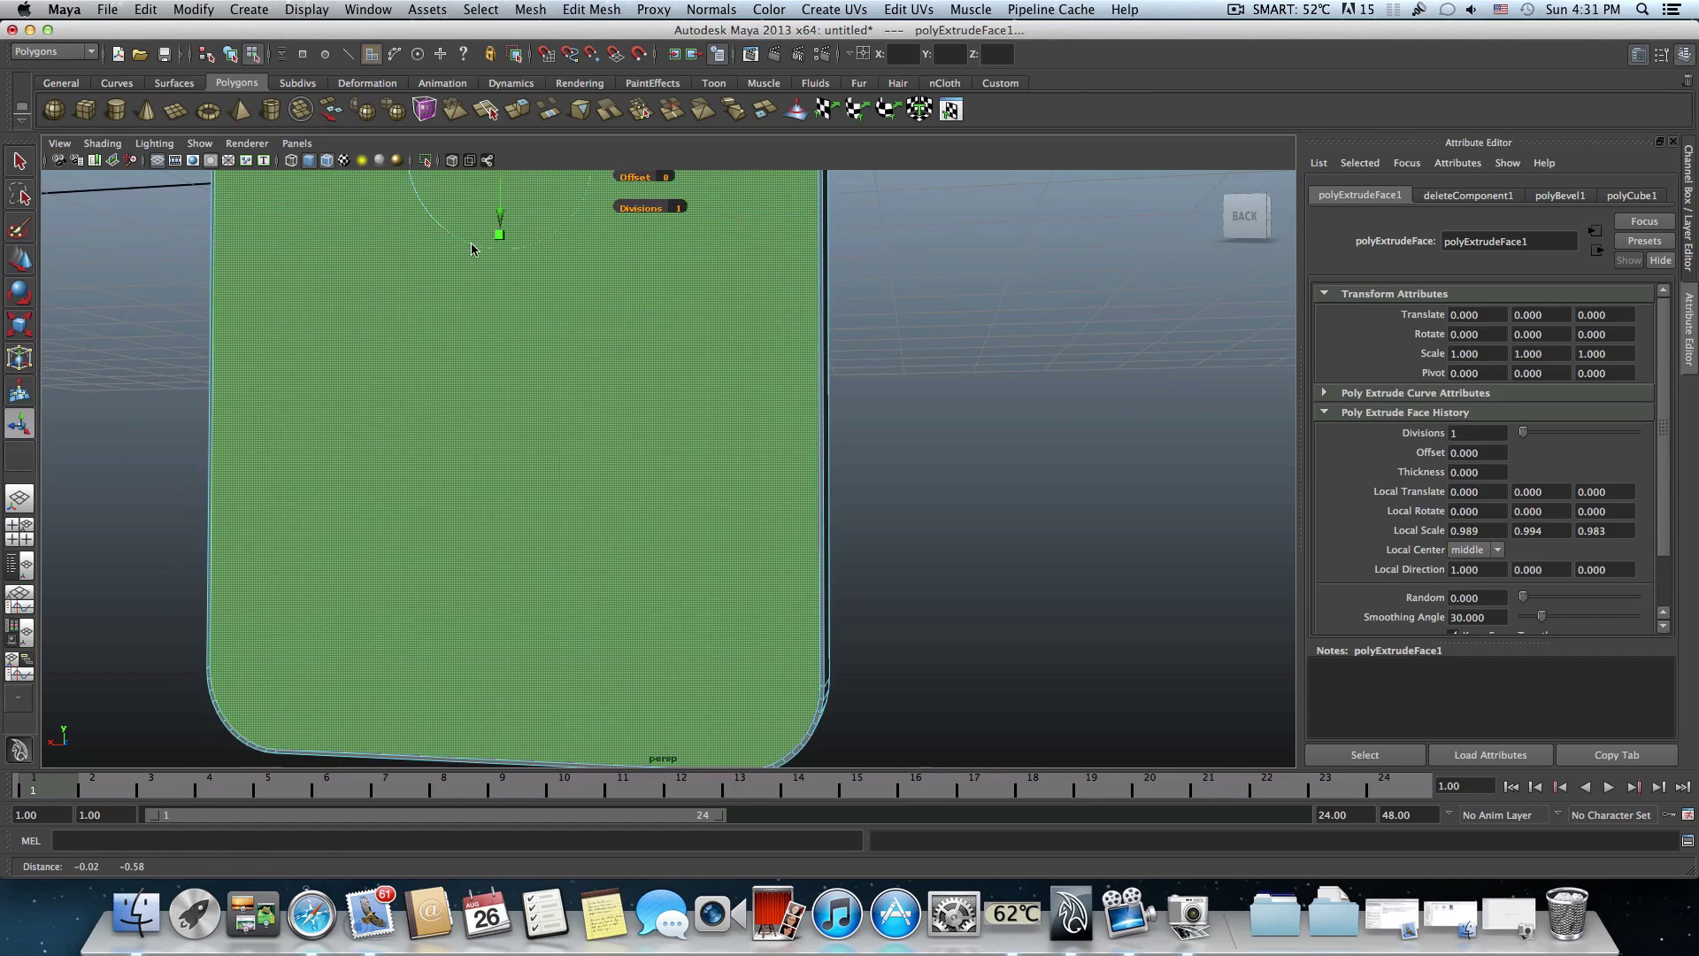
- Extrude the inset front and back faces again and offset them about 0.027 in local Z
alt+middle_drag(534, 427, 580, 439)
alt+right_drag(580, 440, 571, 441)
alt+drag(571, 441, 535, 446)
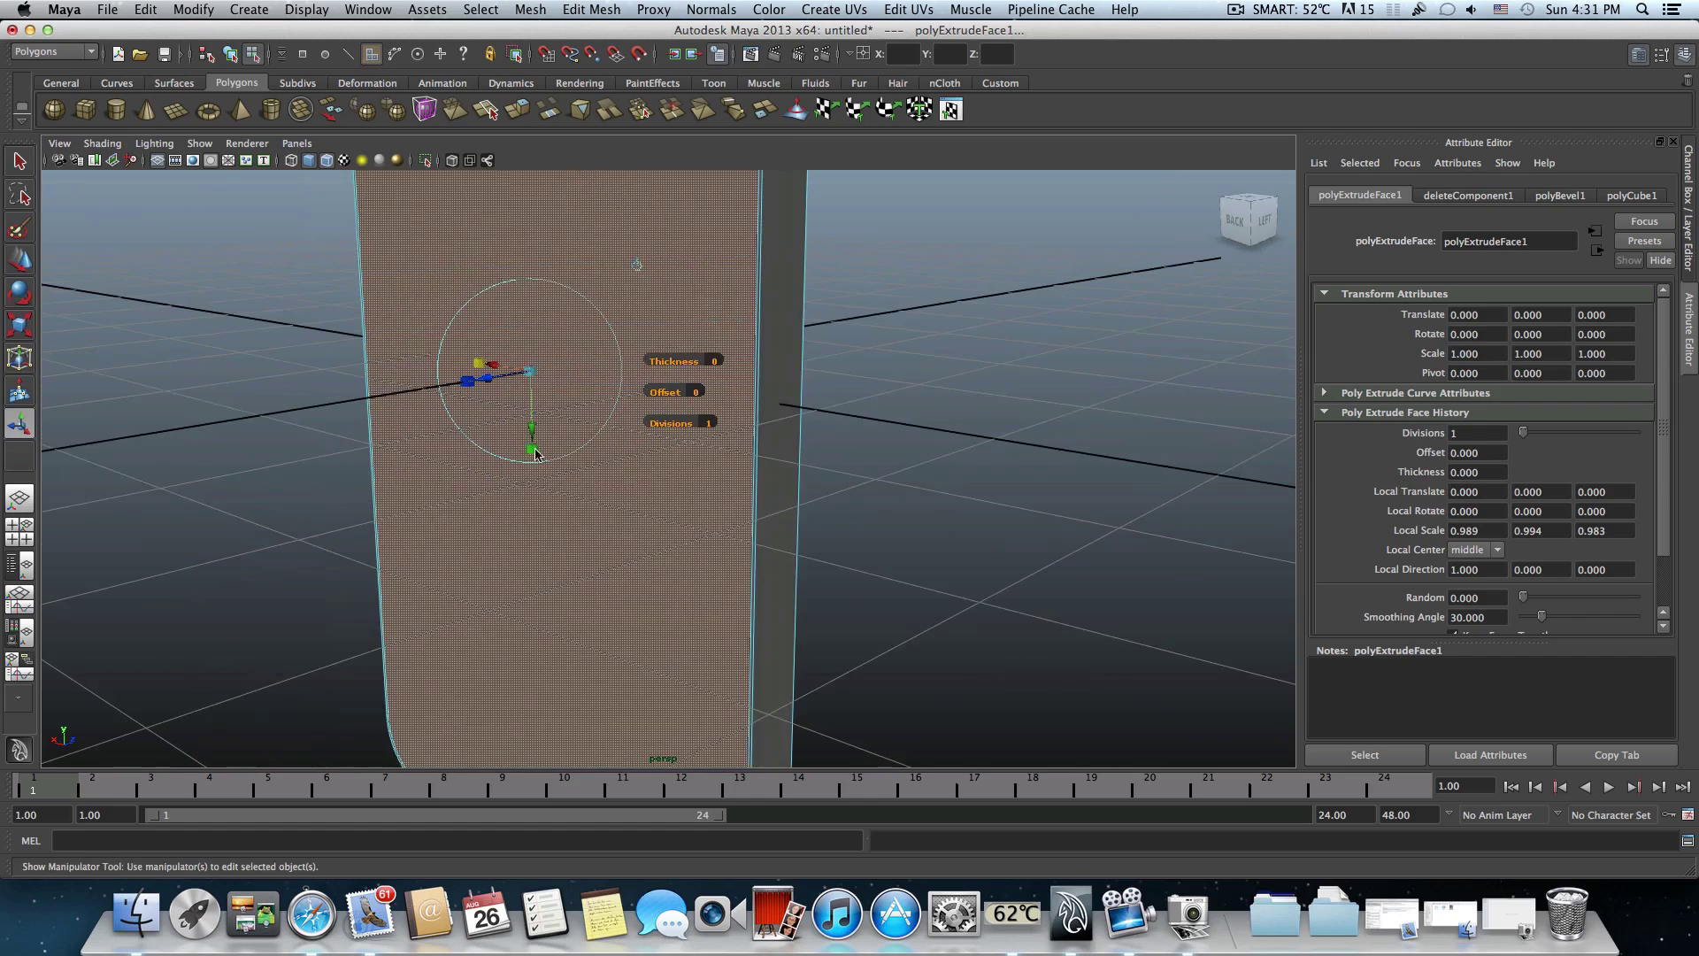
alt+middle_drag(588, 418, 551, 537)
alt+middle_drag(636, 359, 619, 511)
alt+drag(620, 512, 580, 444)
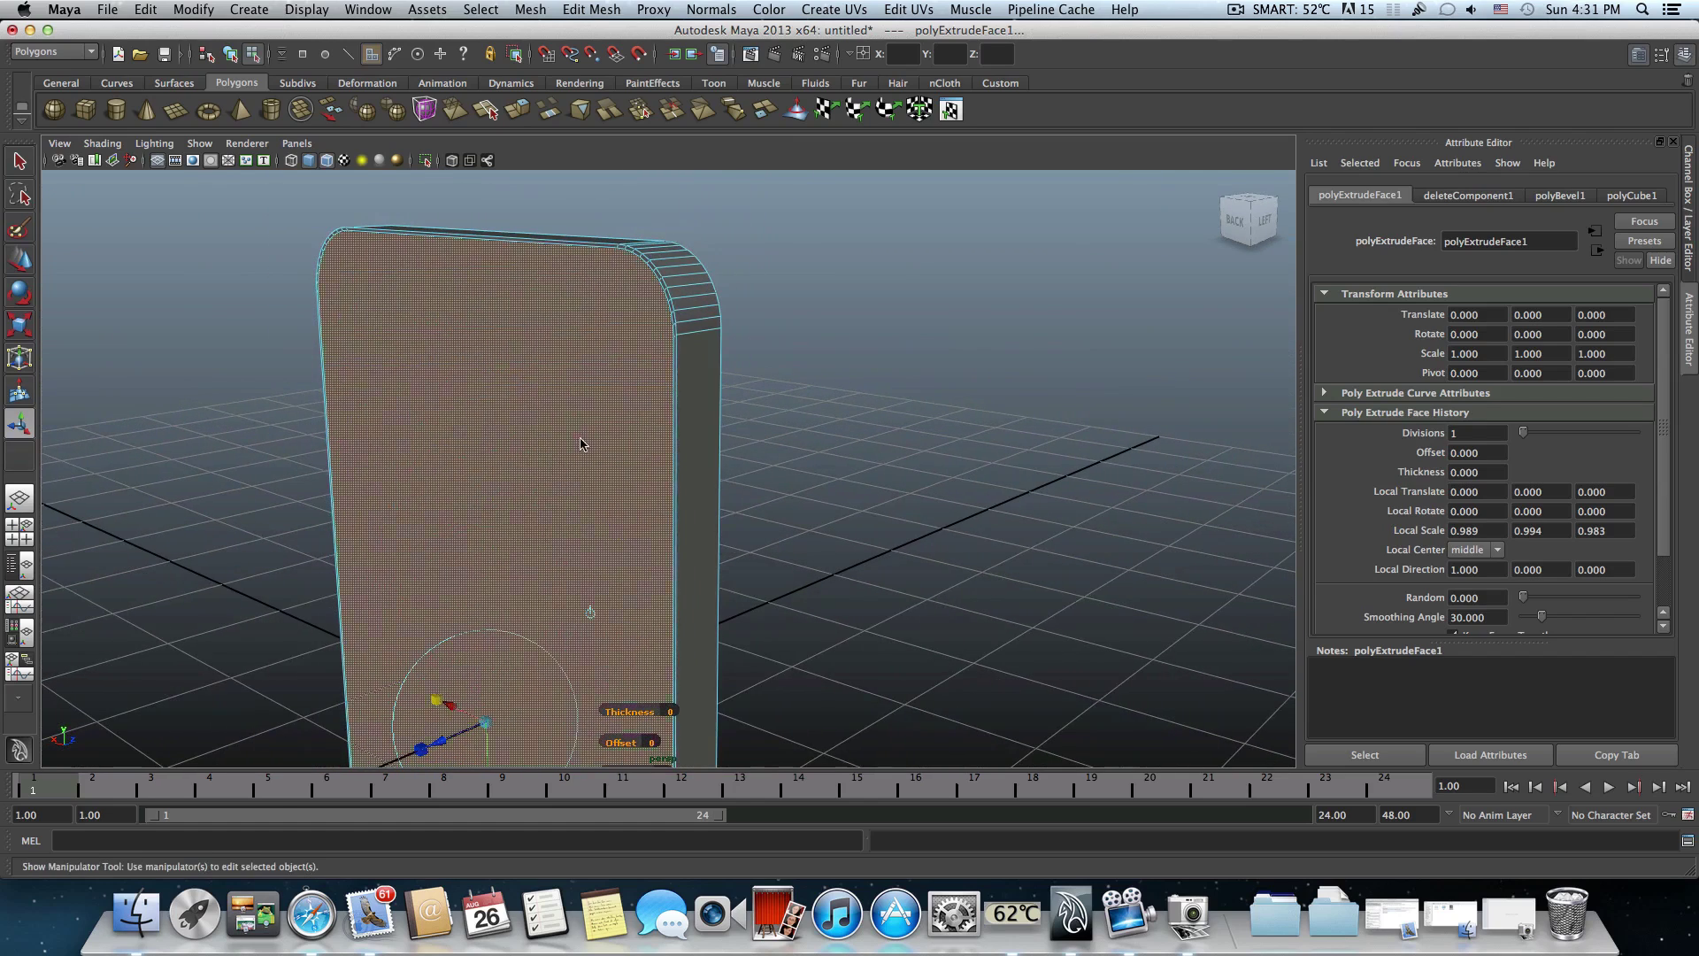
click(523, 108)
scroll(531, 575, up, 3)
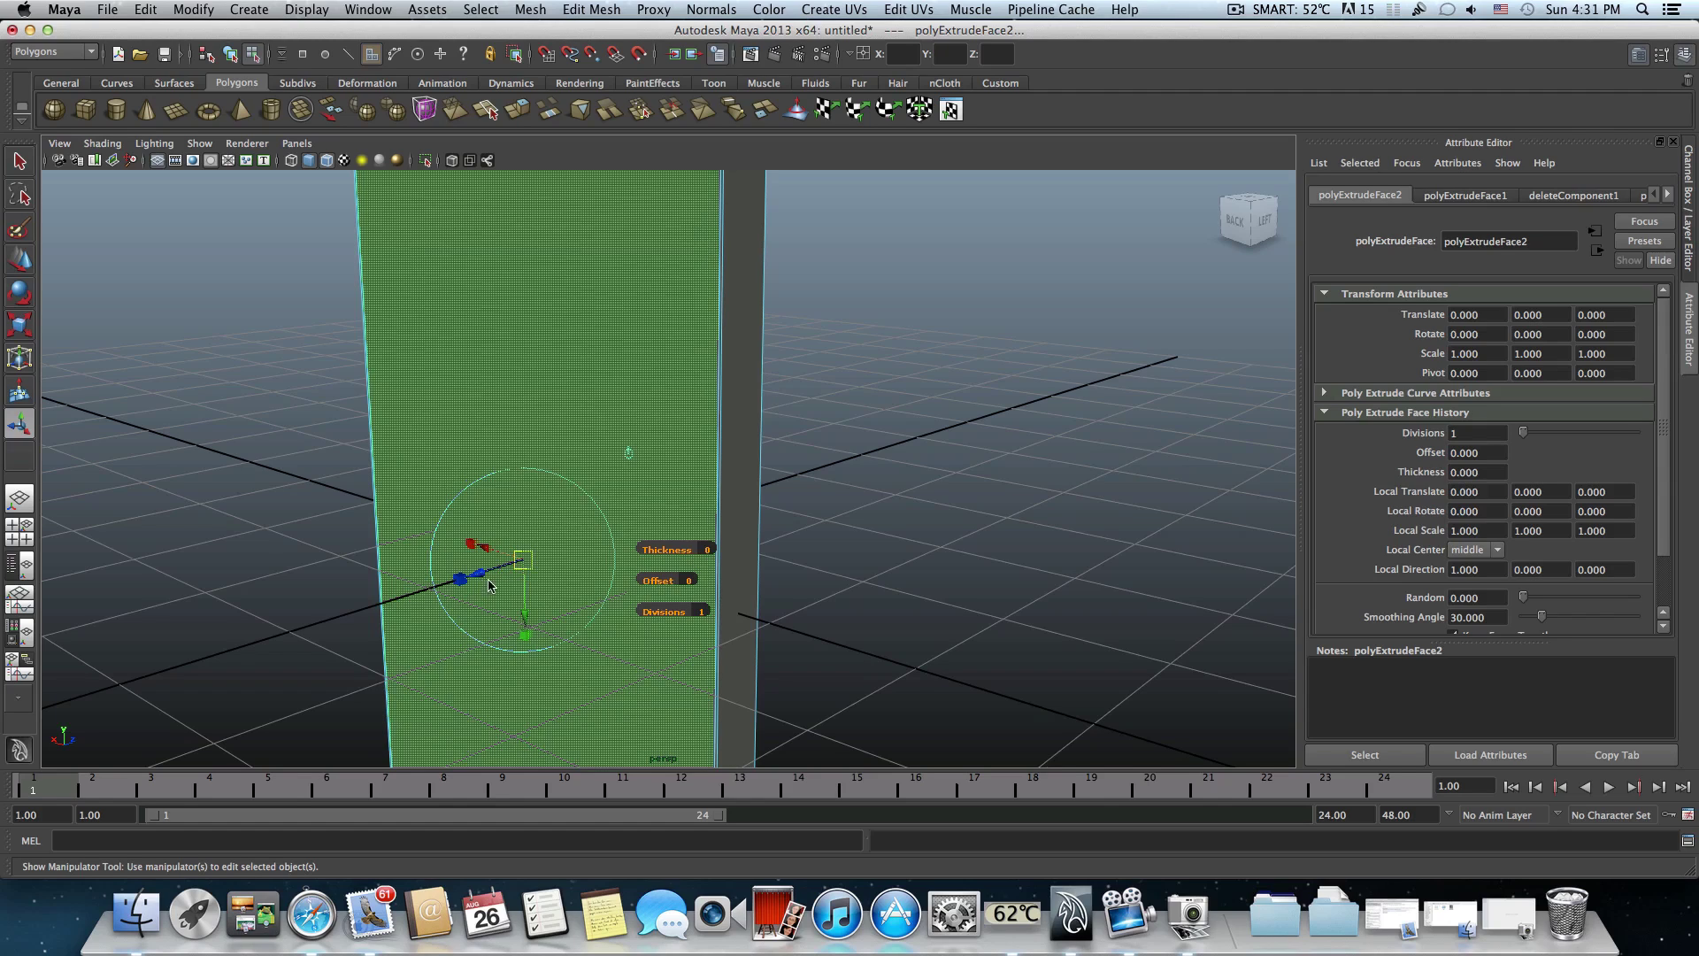
drag(480, 579, 523, 564)
click(526, 565)
alt+middle_drag(536, 522, 535, 647)
alt+drag(537, 647, 652, 523)
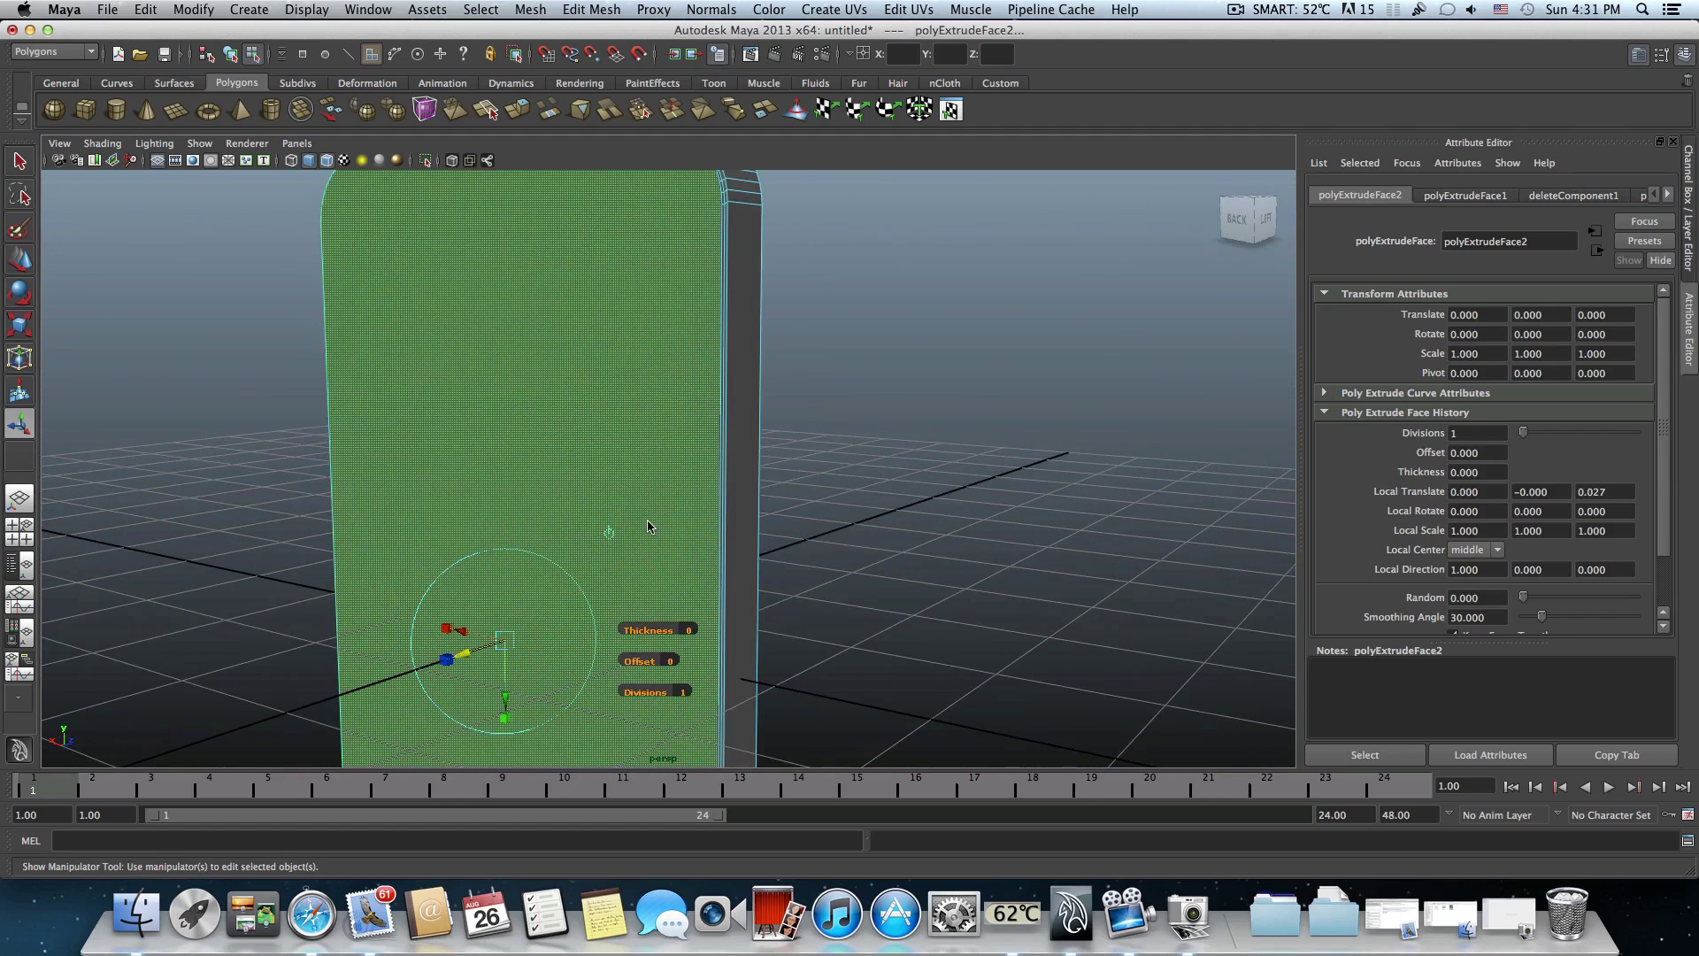
- Return to object mode and move the second box along Z until it sits against the slab's back
key(F8)
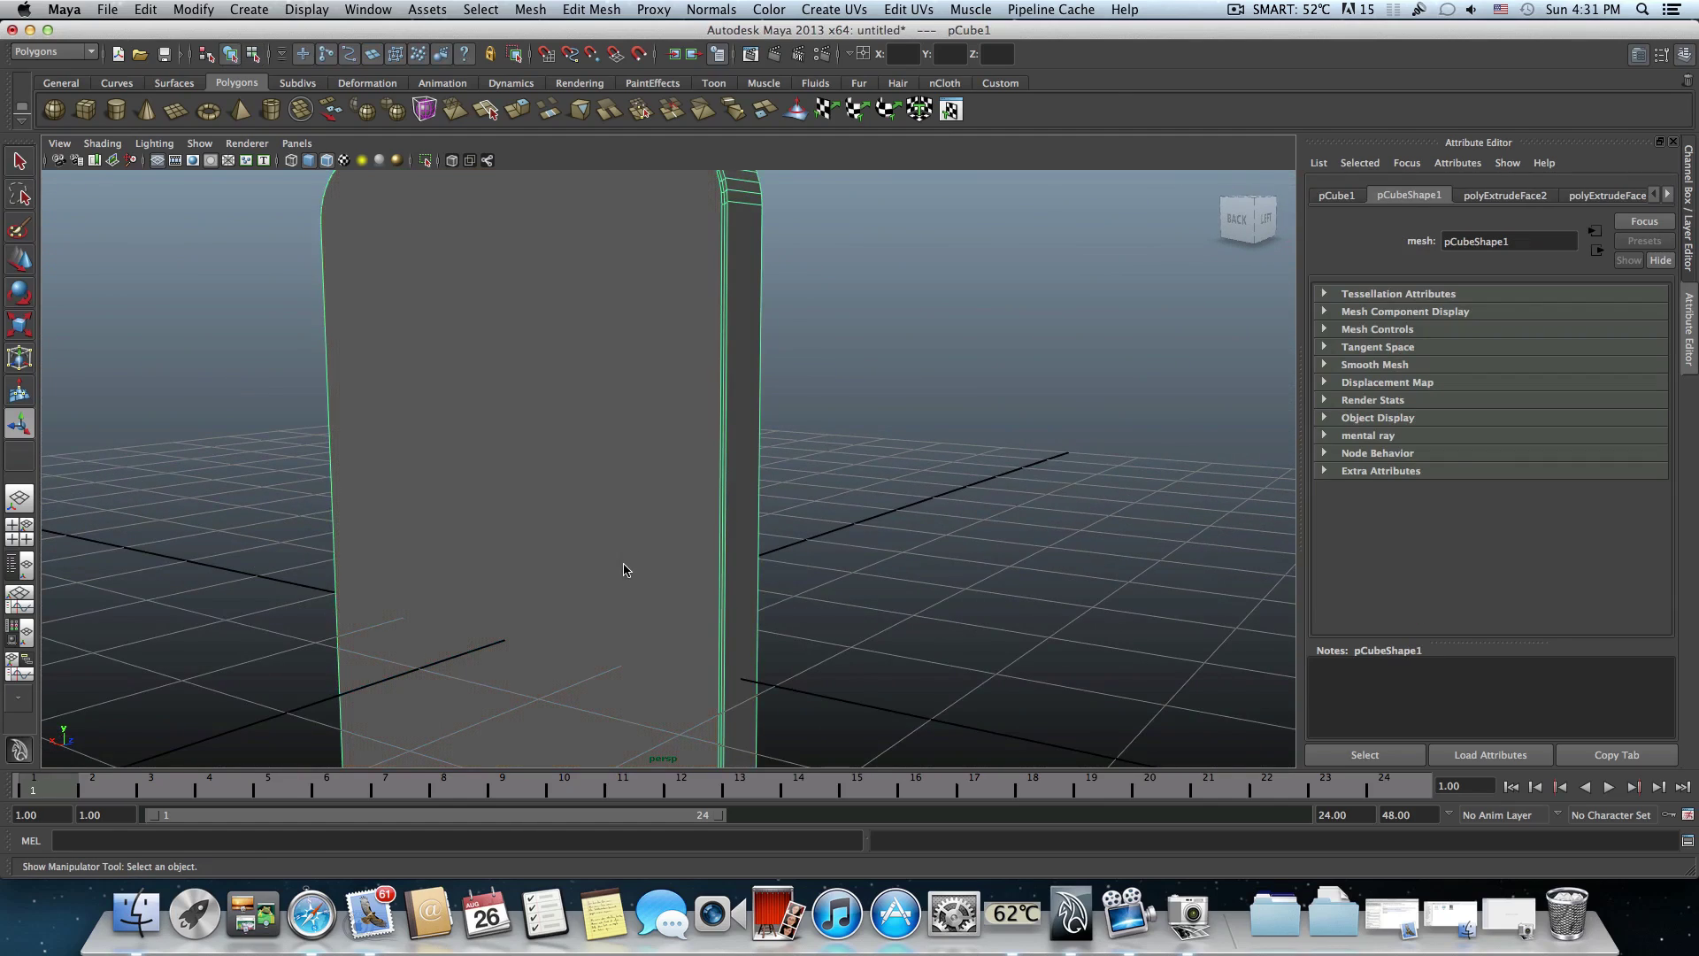
scroll(624, 571, down, 5)
alt+drag(617, 578, 600, 544)
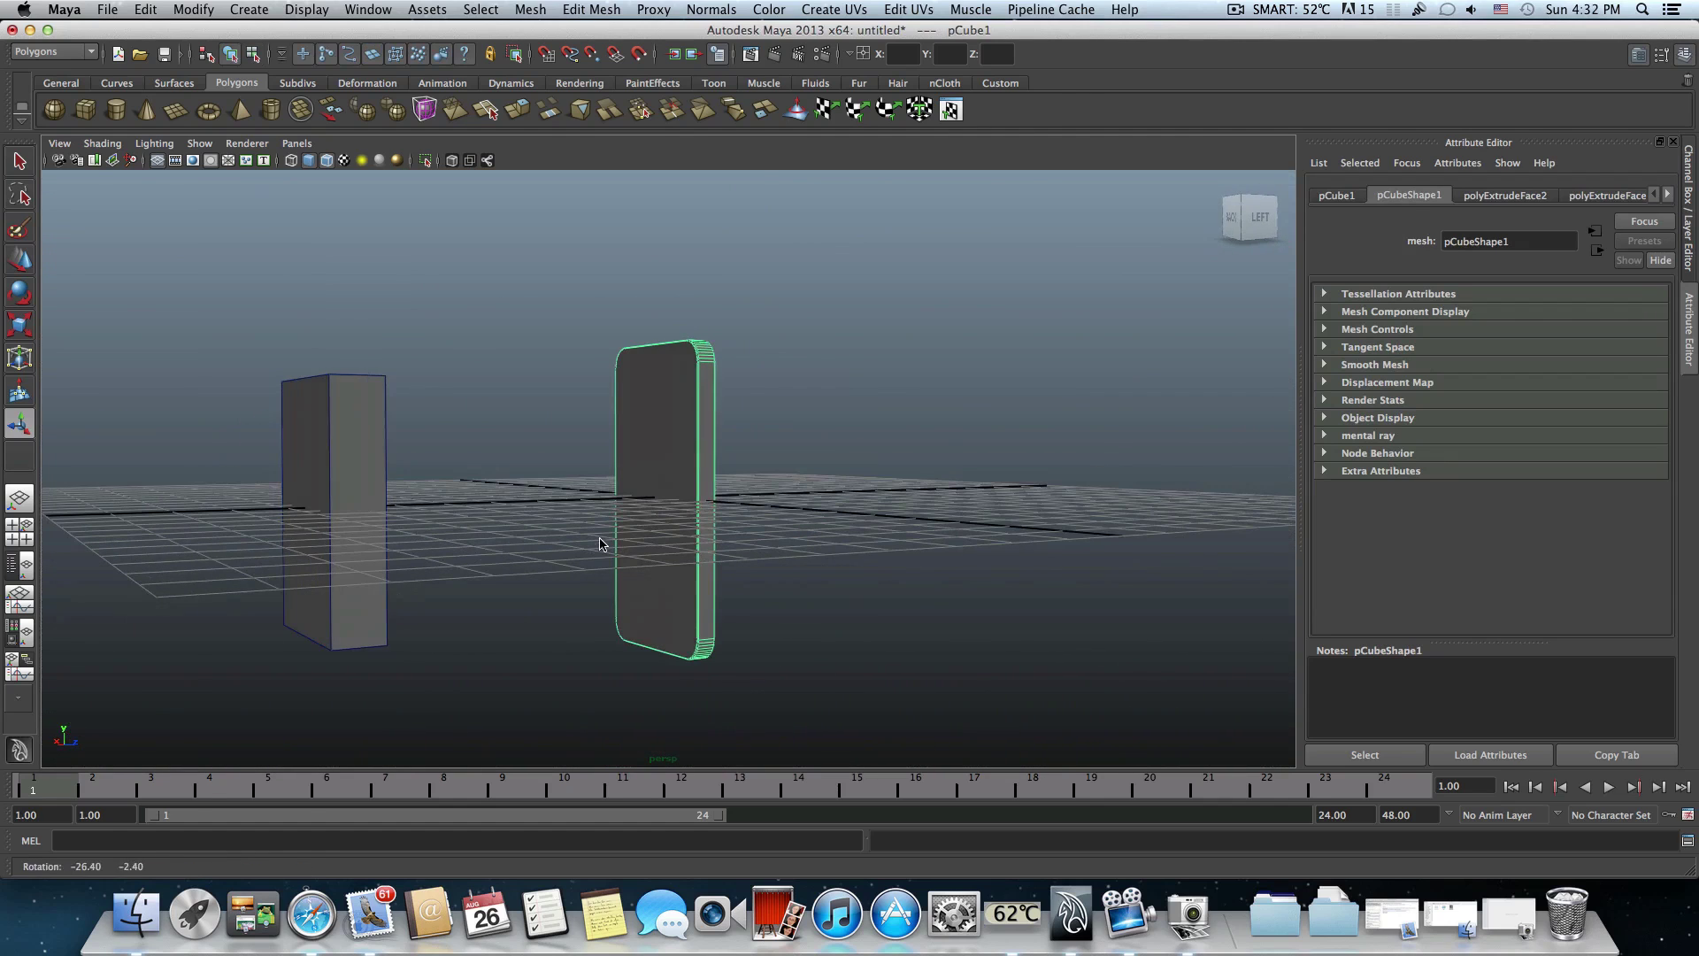
click(352, 525)
key(w)
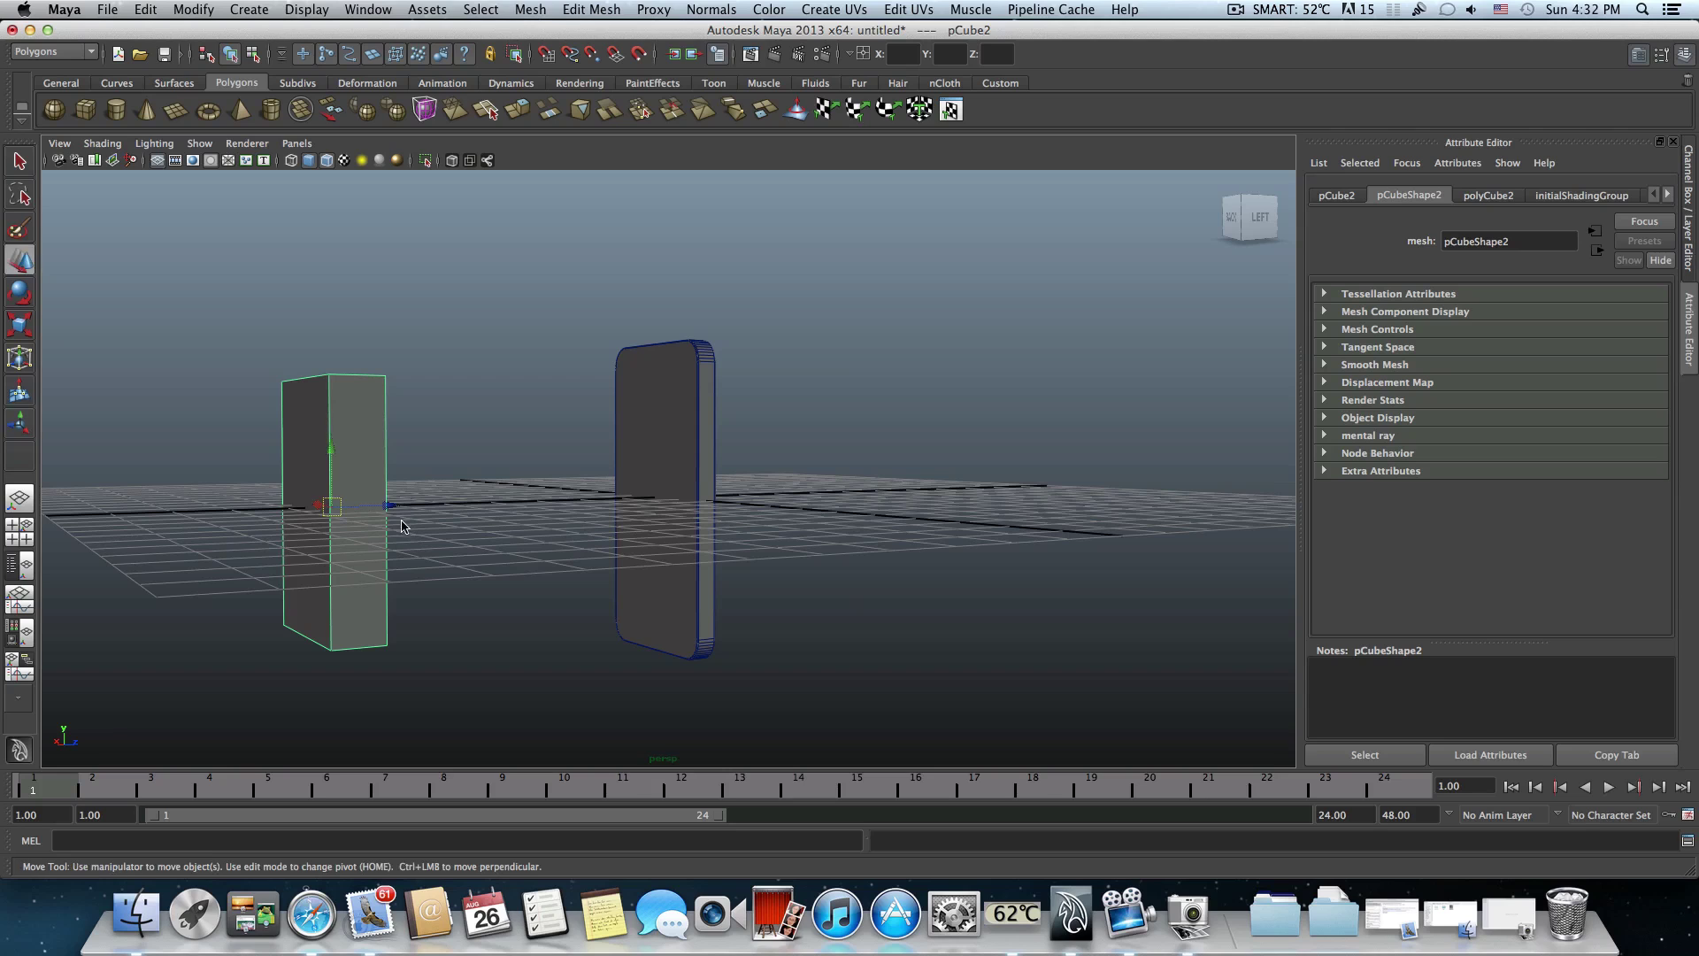
drag(394, 508, 601, 434)
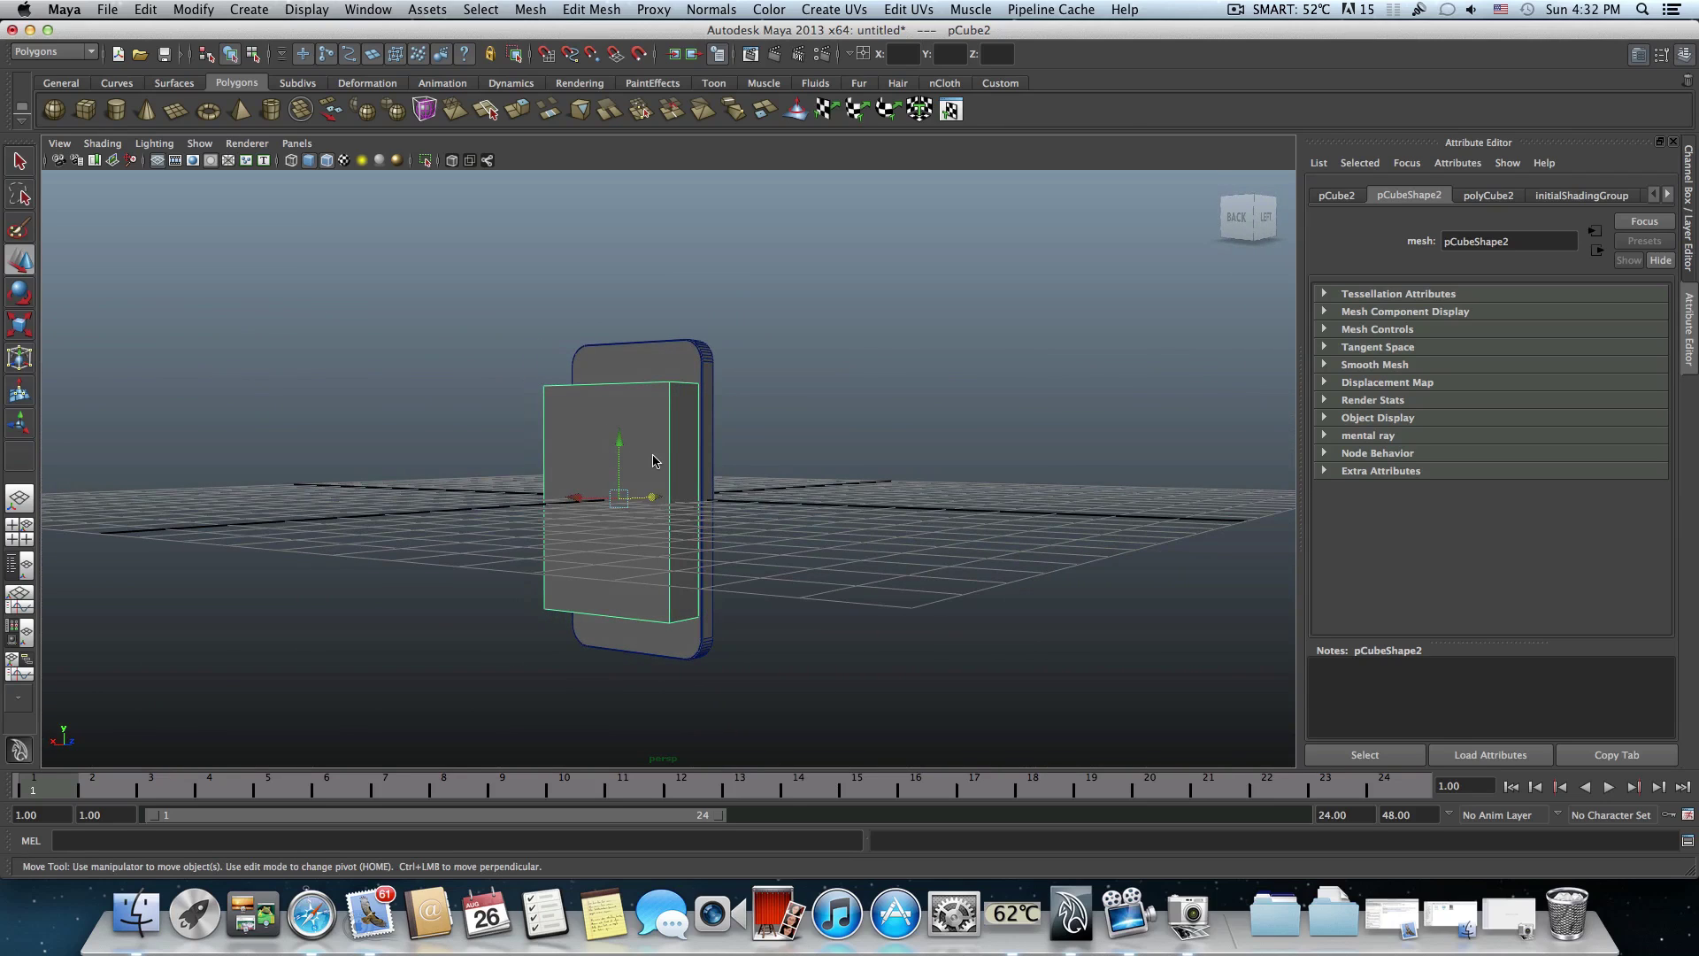
- Fine-tune the second box's scale in X and Y against the slab's outline as seen from behind
alt+drag(653, 460, 639, 468)
alt+right_drag(639, 469, 685, 494)
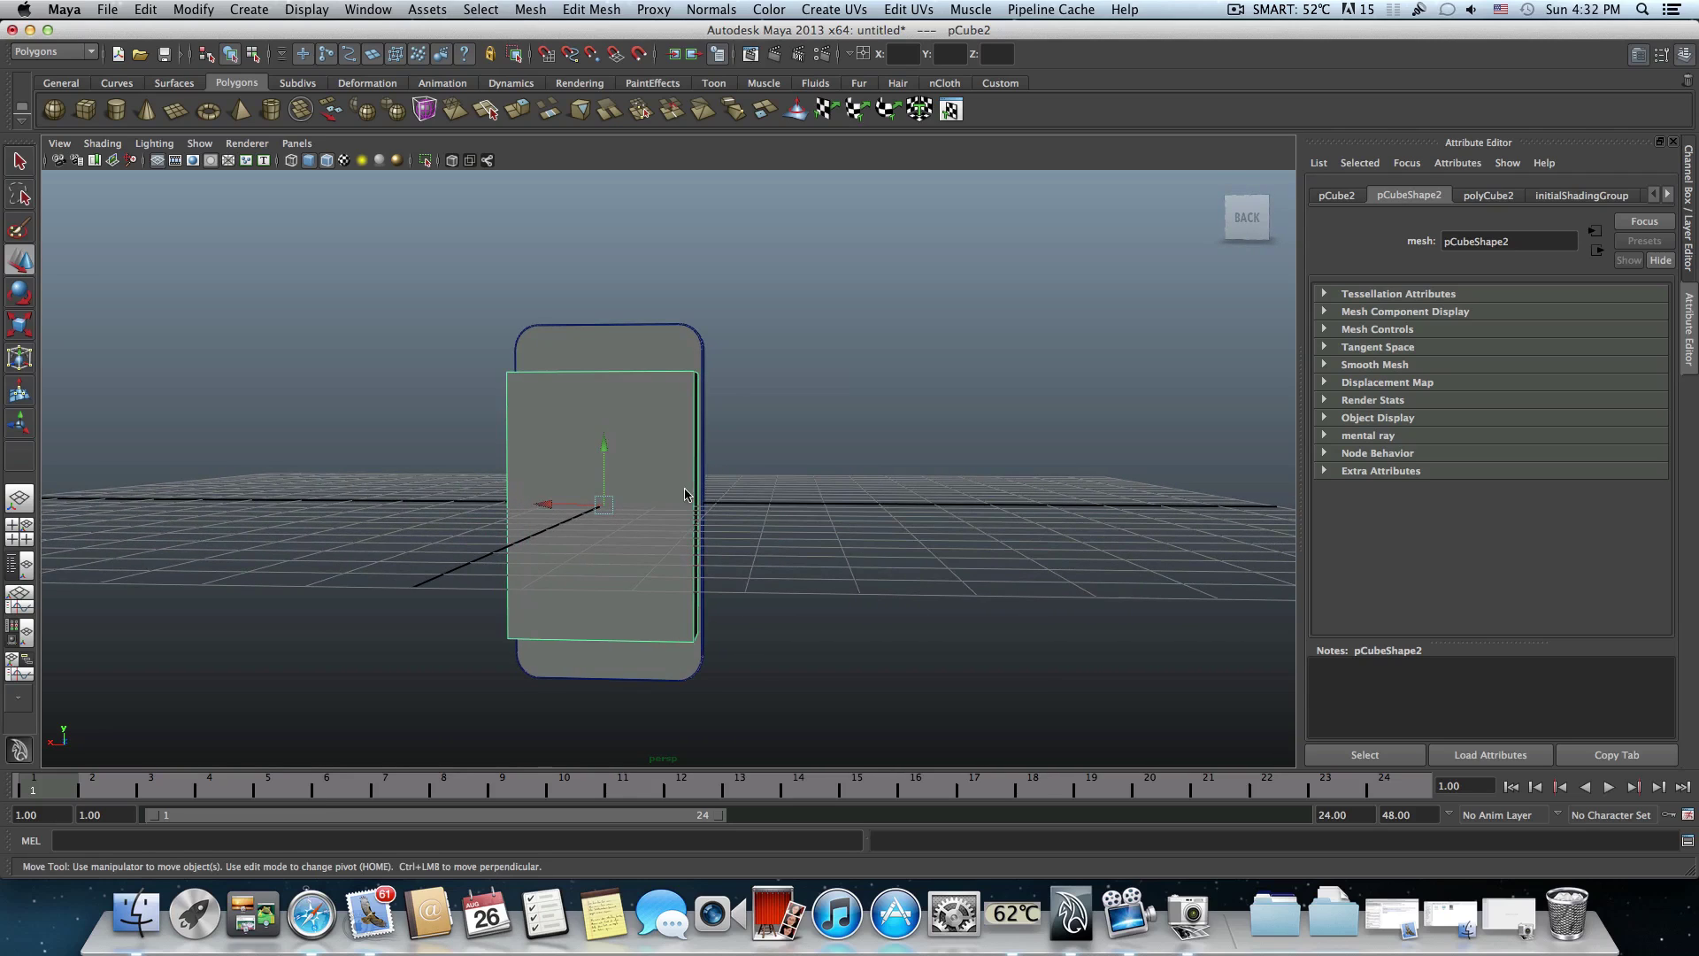
click(22, 329)
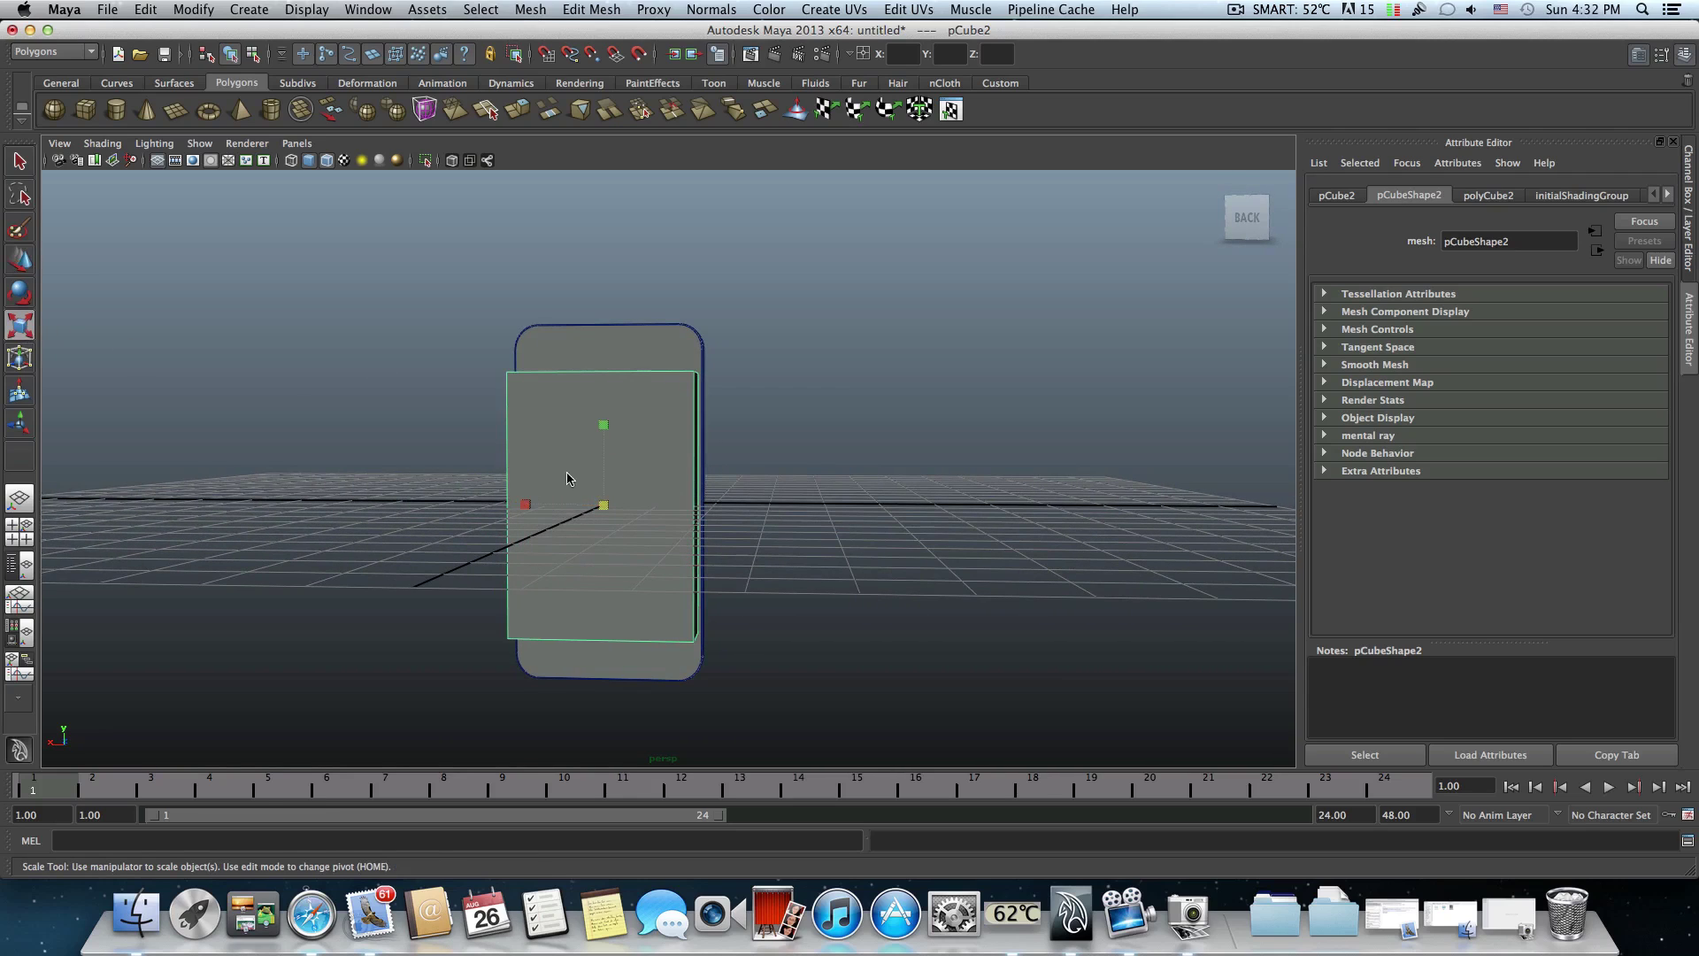
scroll(564, 490, up, 5)
drag(485, 526, 485, 525)
mouse_move(663, 483)
alt+mouse_down()
mouse_move(617, 510)
mouse_move(667, 478)
alt+mouse_up()
alt+right_drag(667, 478, 565, 474)
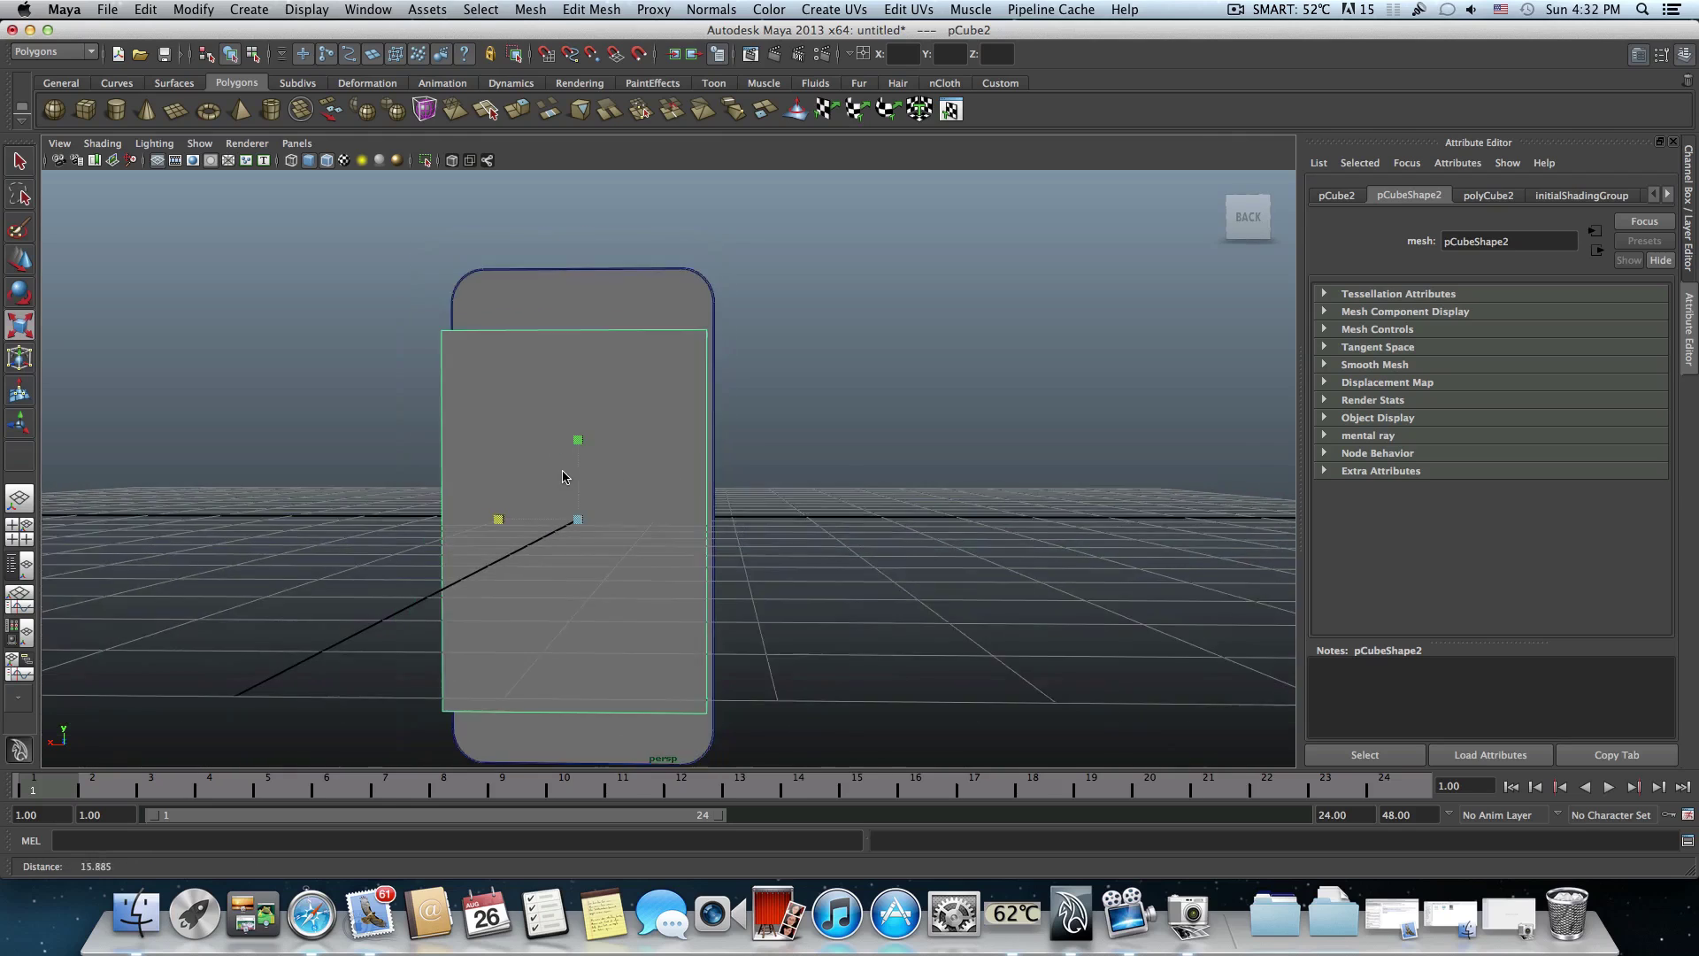
alt+middle_drag(566, 474, 585, 393)
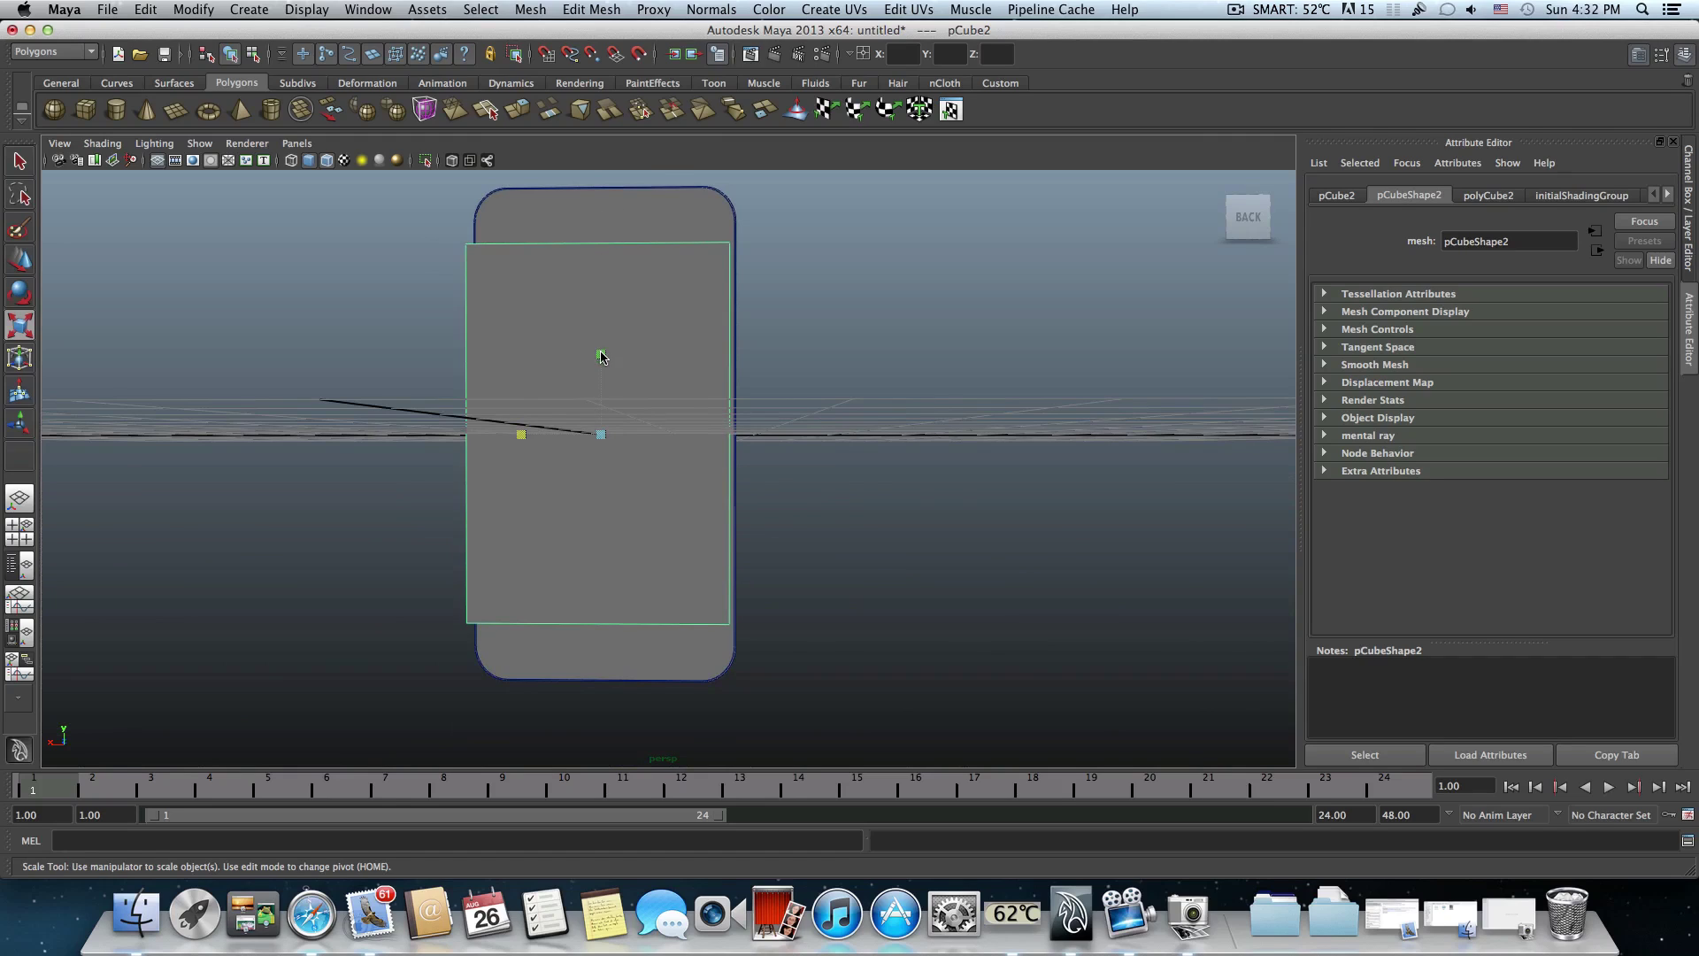
drag(601, 357, 600, 357)
- Turn on X-Ray shading in the perspective view and look at both objects from the side
mouse_move(679, 408)
alt+mouse_down()
mouse_move(655, 403)
mouse_move(676, 383)
mouse_move(606, 352)
mouse_move(672, 353)
mouse_move(611, 376)
mouse_move(639, 384)
mouse_move(568, 363)
alt+mouse_up()
click(103, 144)
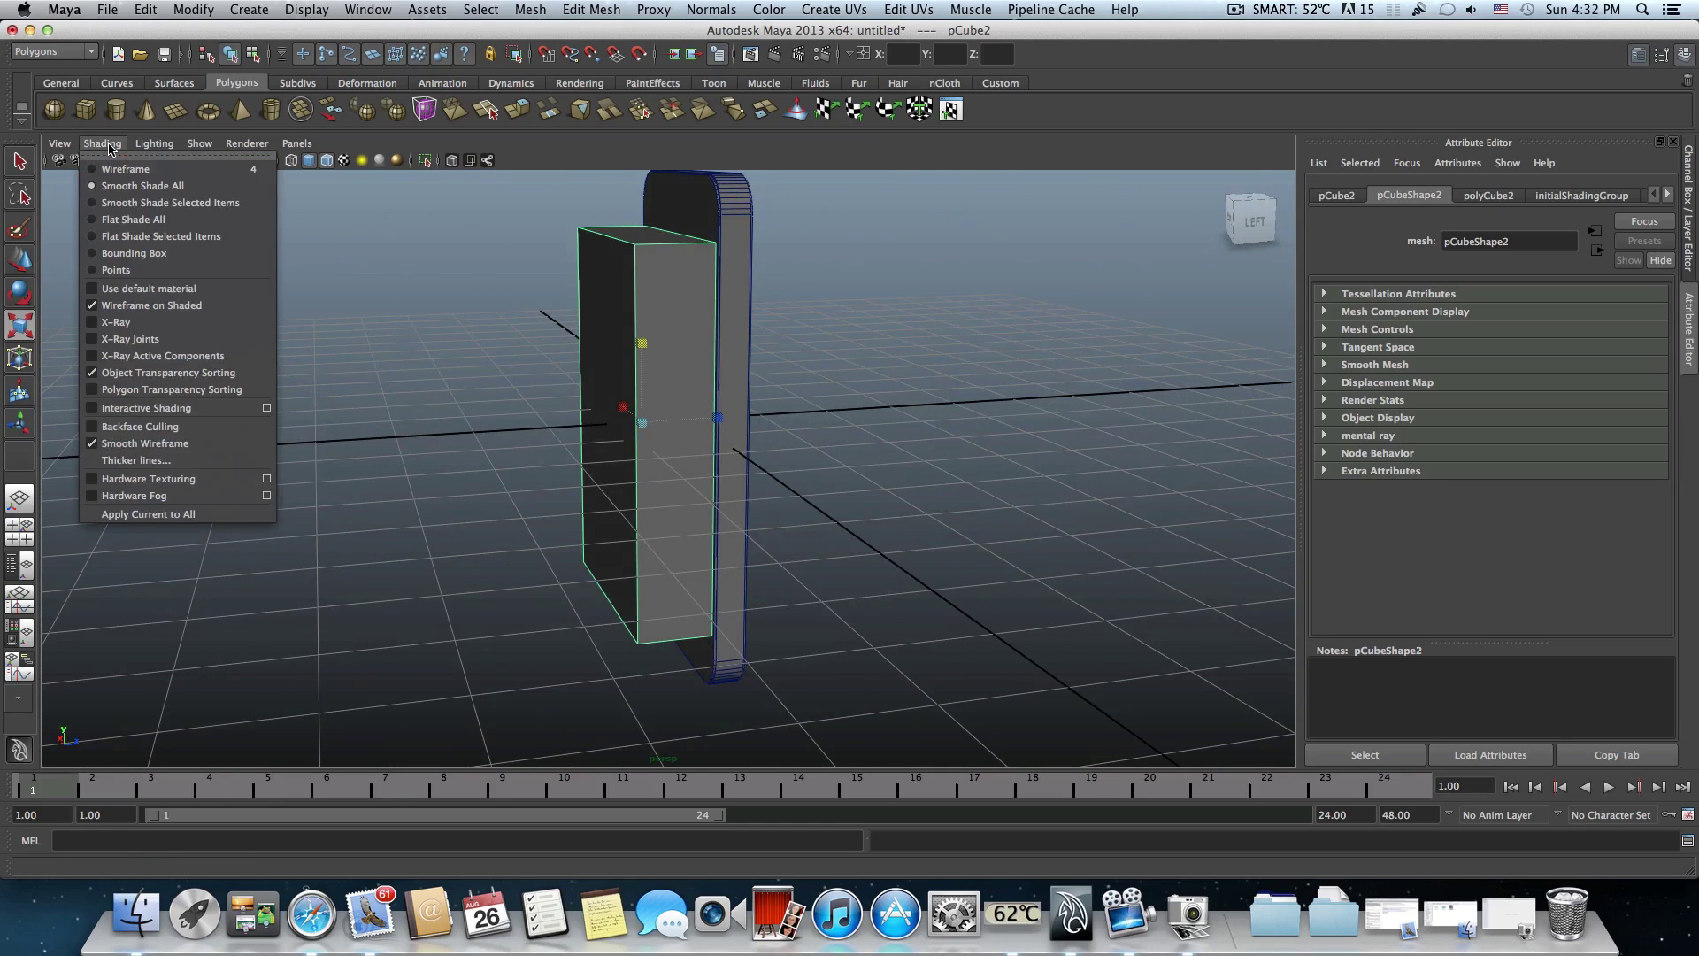
click(128, 326)
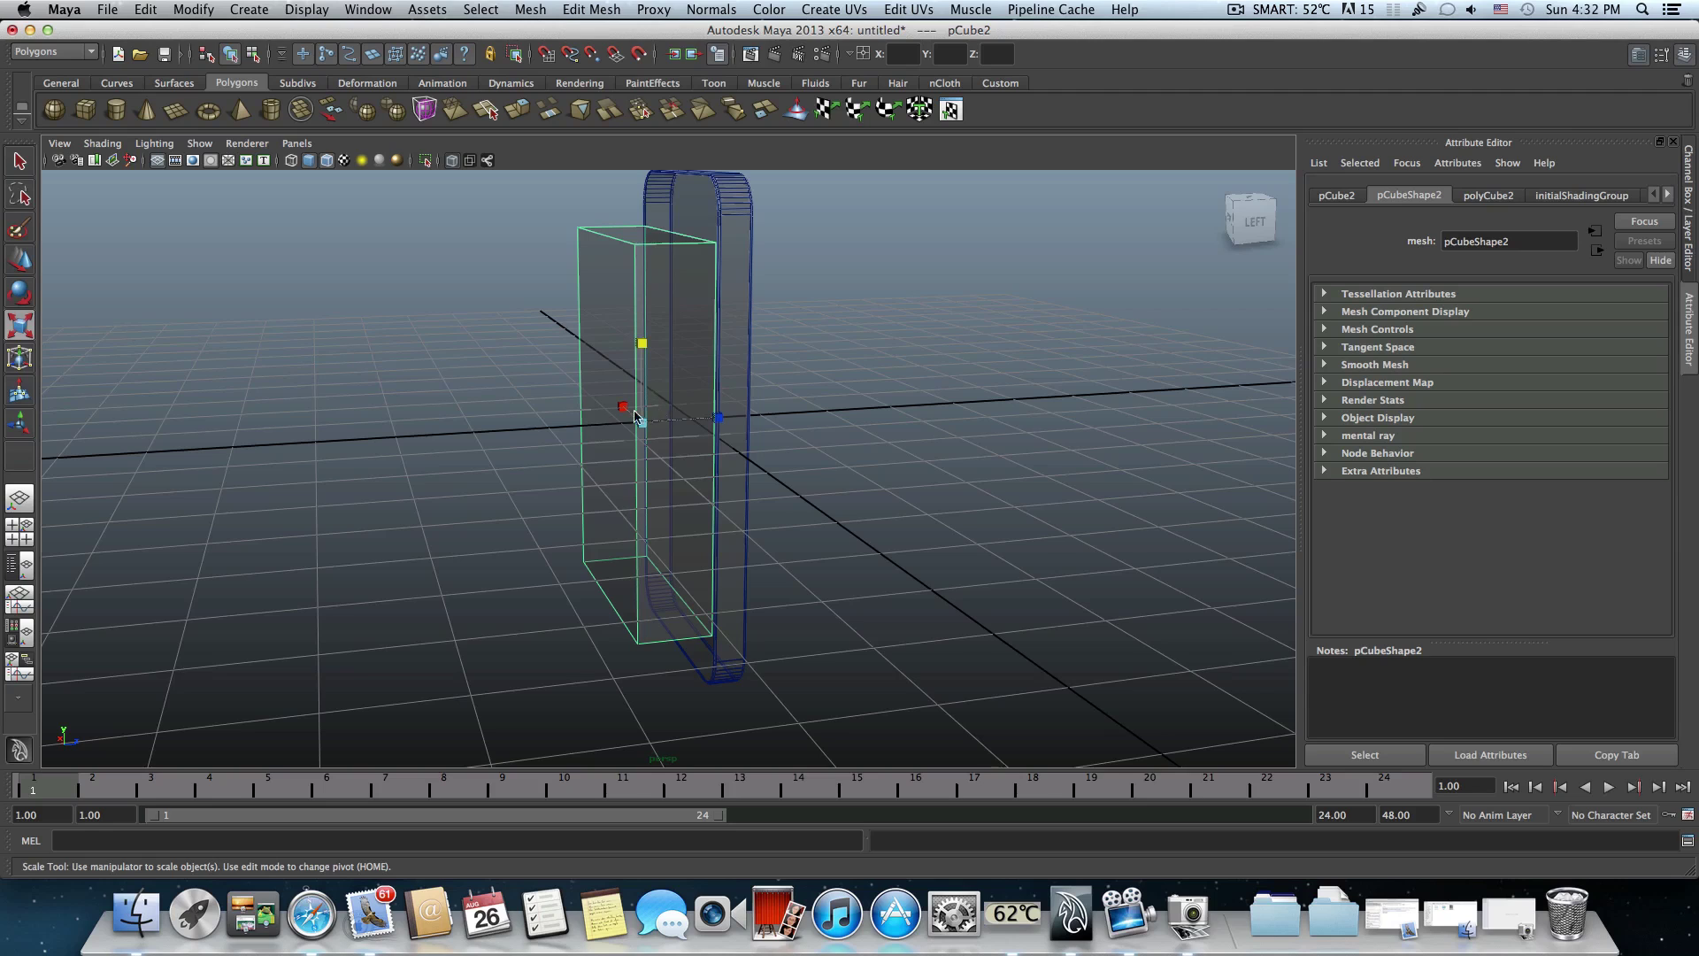
alt+drag(634, 416, 731, 489)
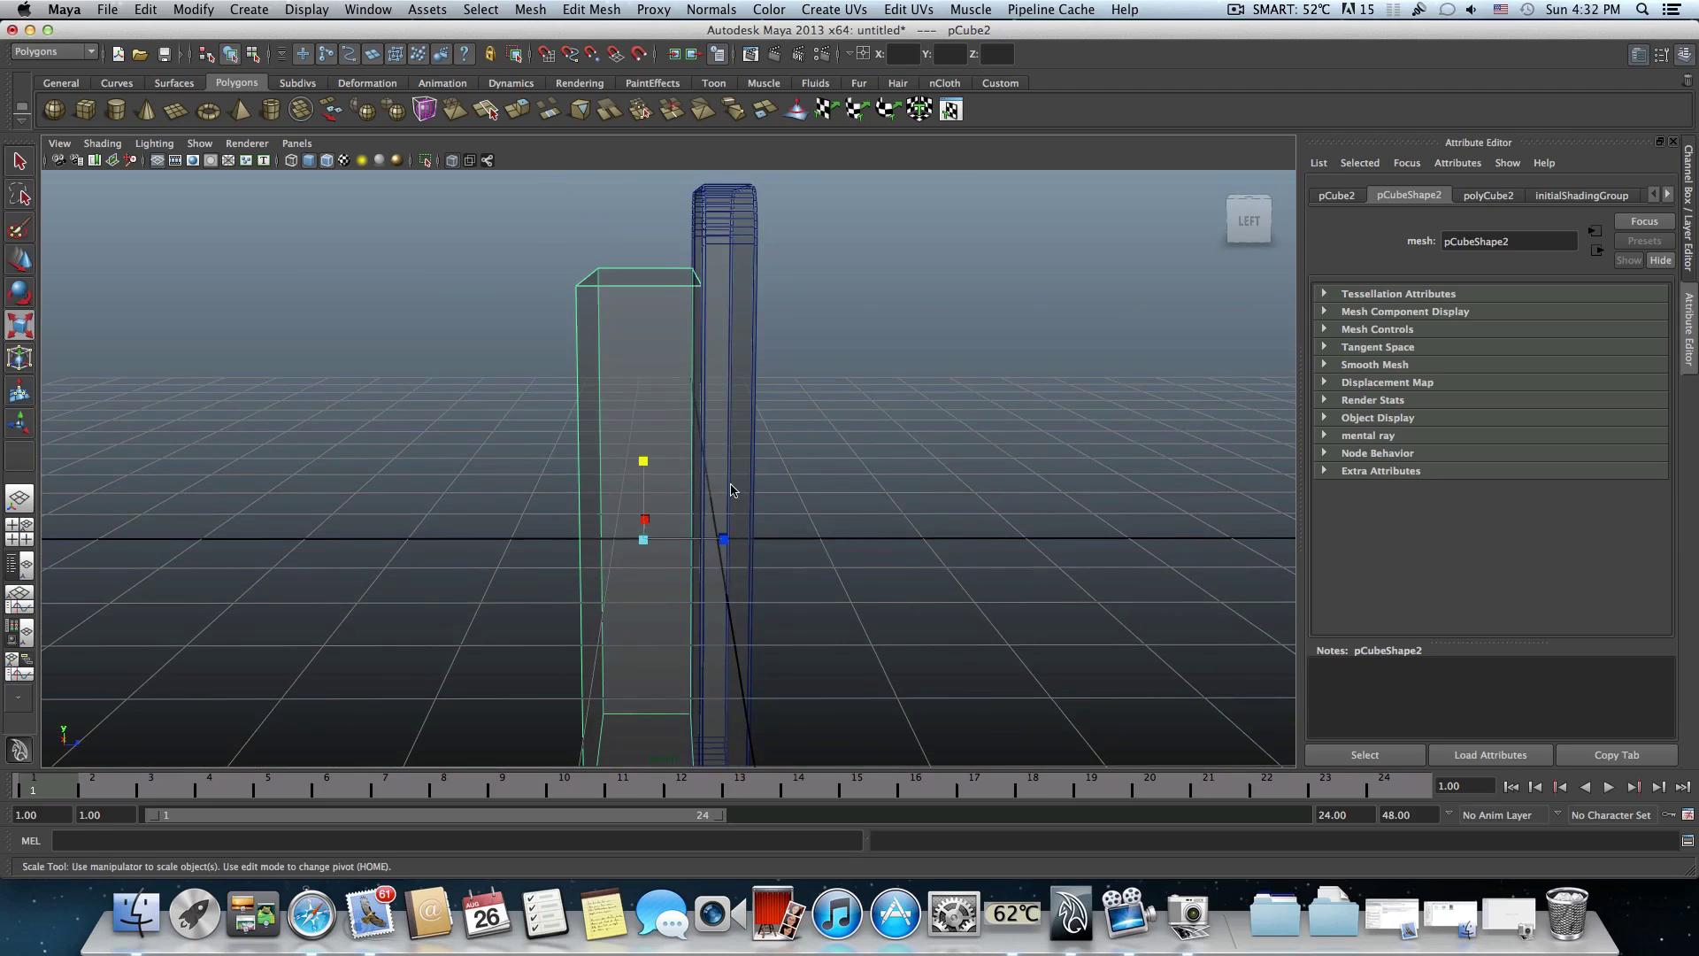
- Using the top view, move the second box along Z to about -0.688 so it slightly overlaps the slab's back
click(21, 260)
mouse_move(702, 542)
mouse_down()
mouse_move(659, 535)
mouse_move(718, 570)
mouse_up()
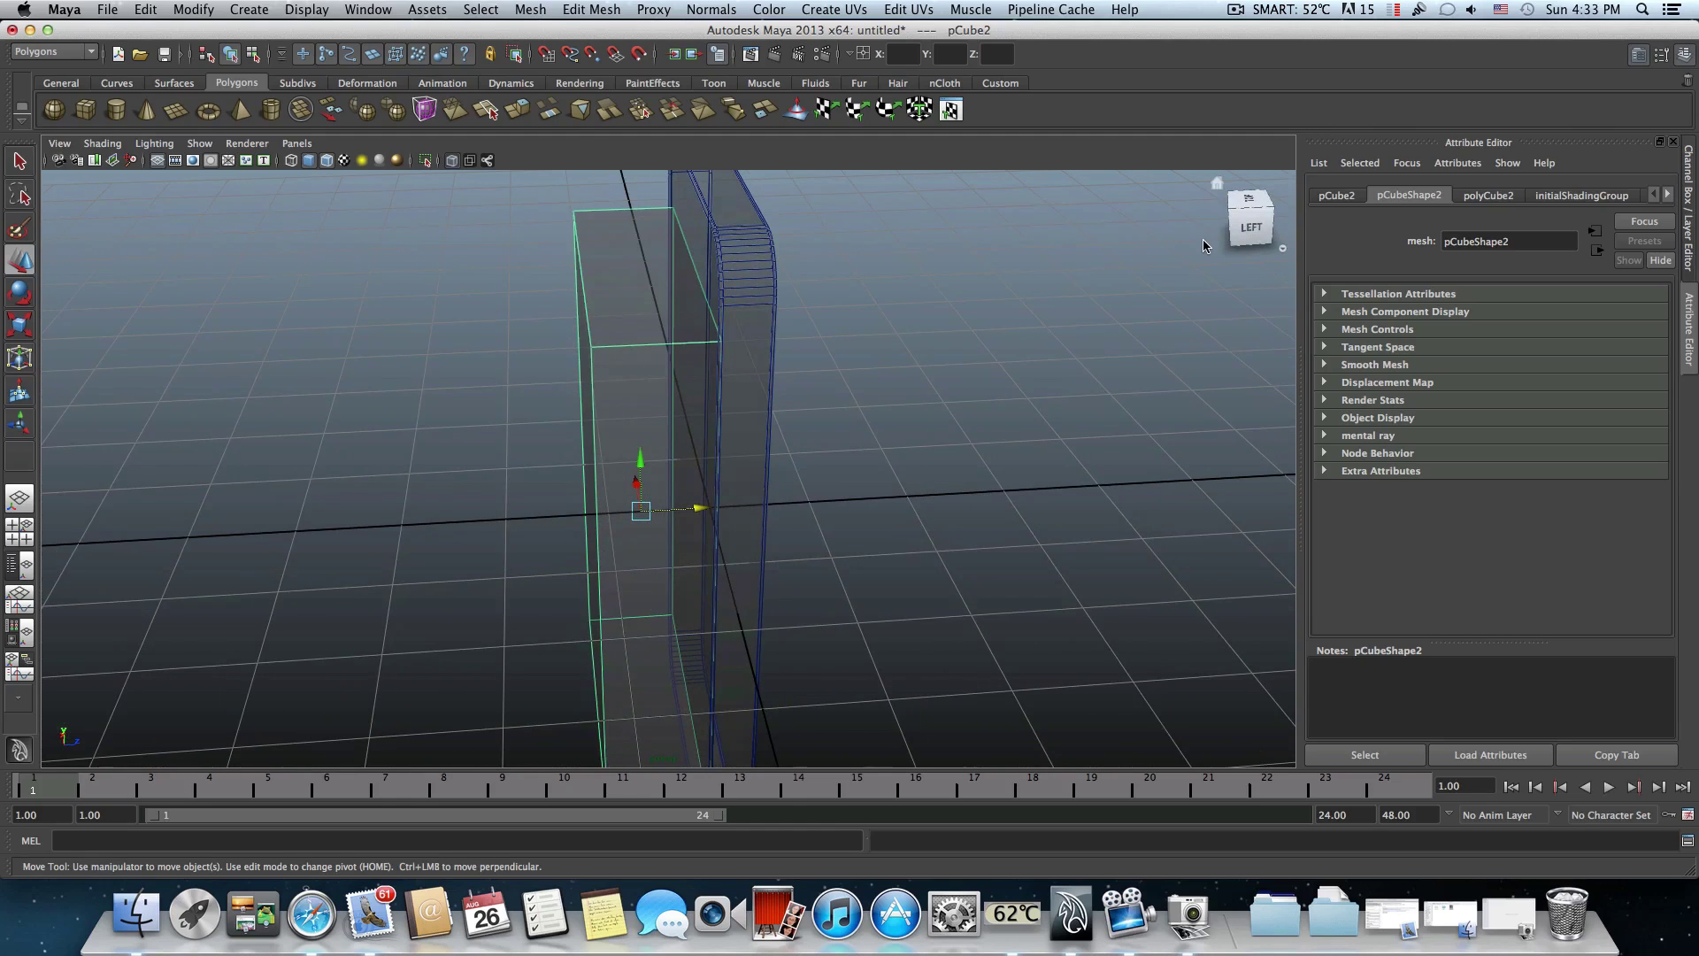
click(1246, 202)
key(space)
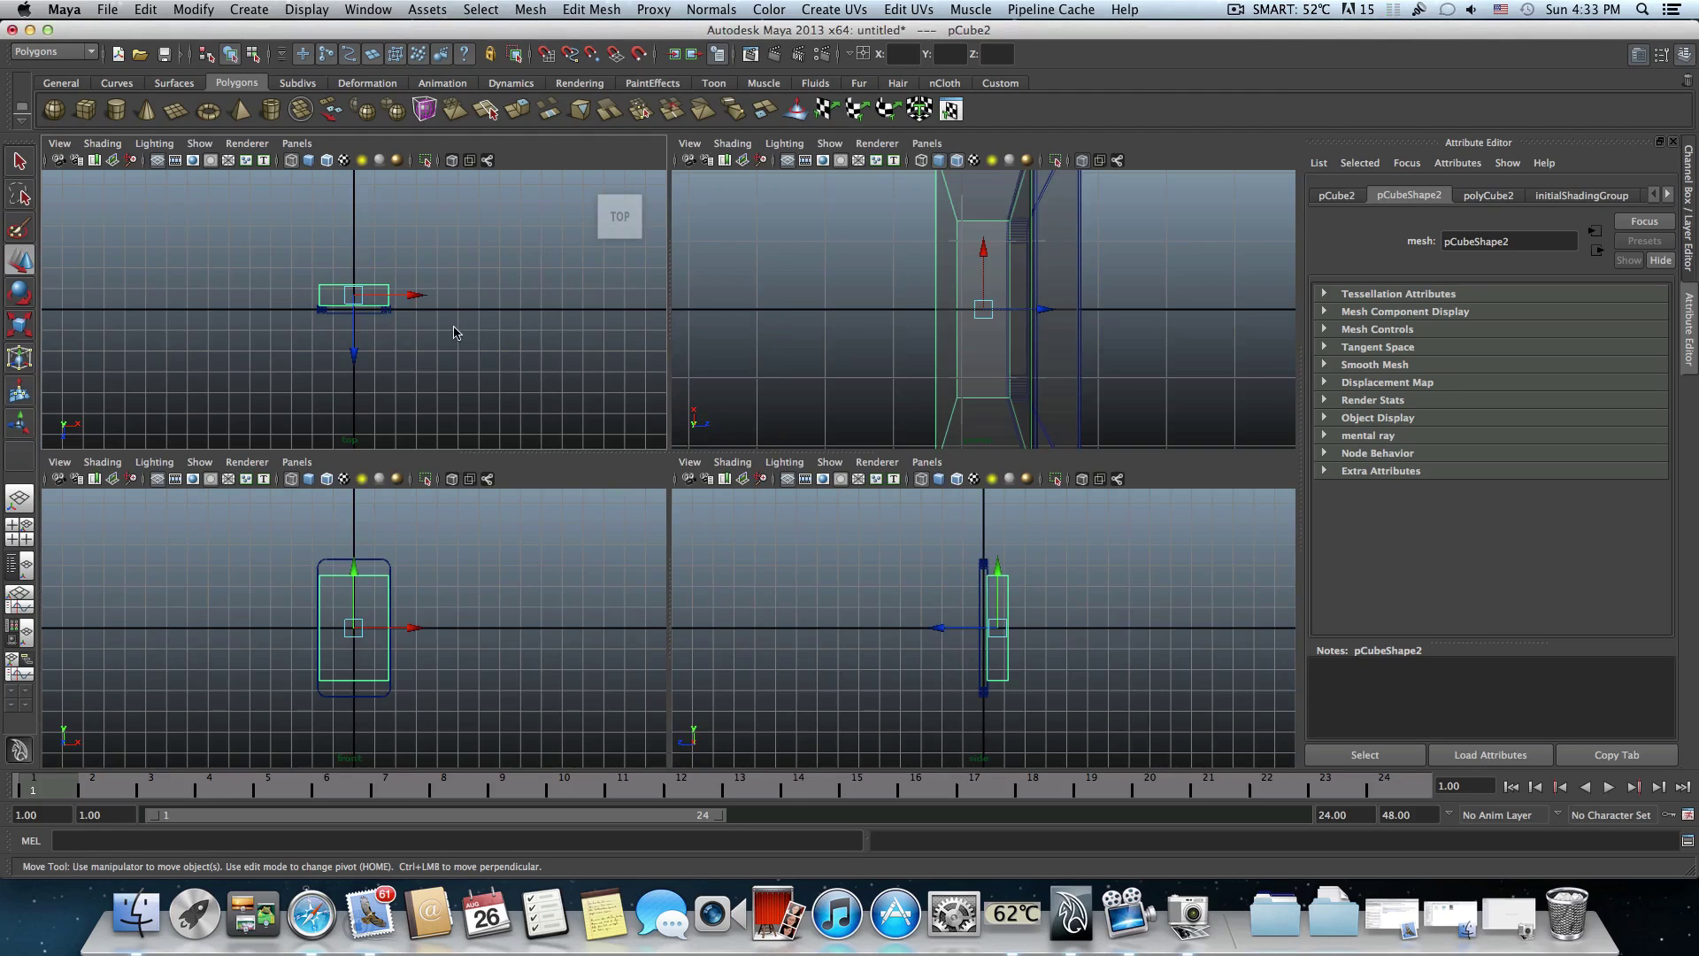
key(space)
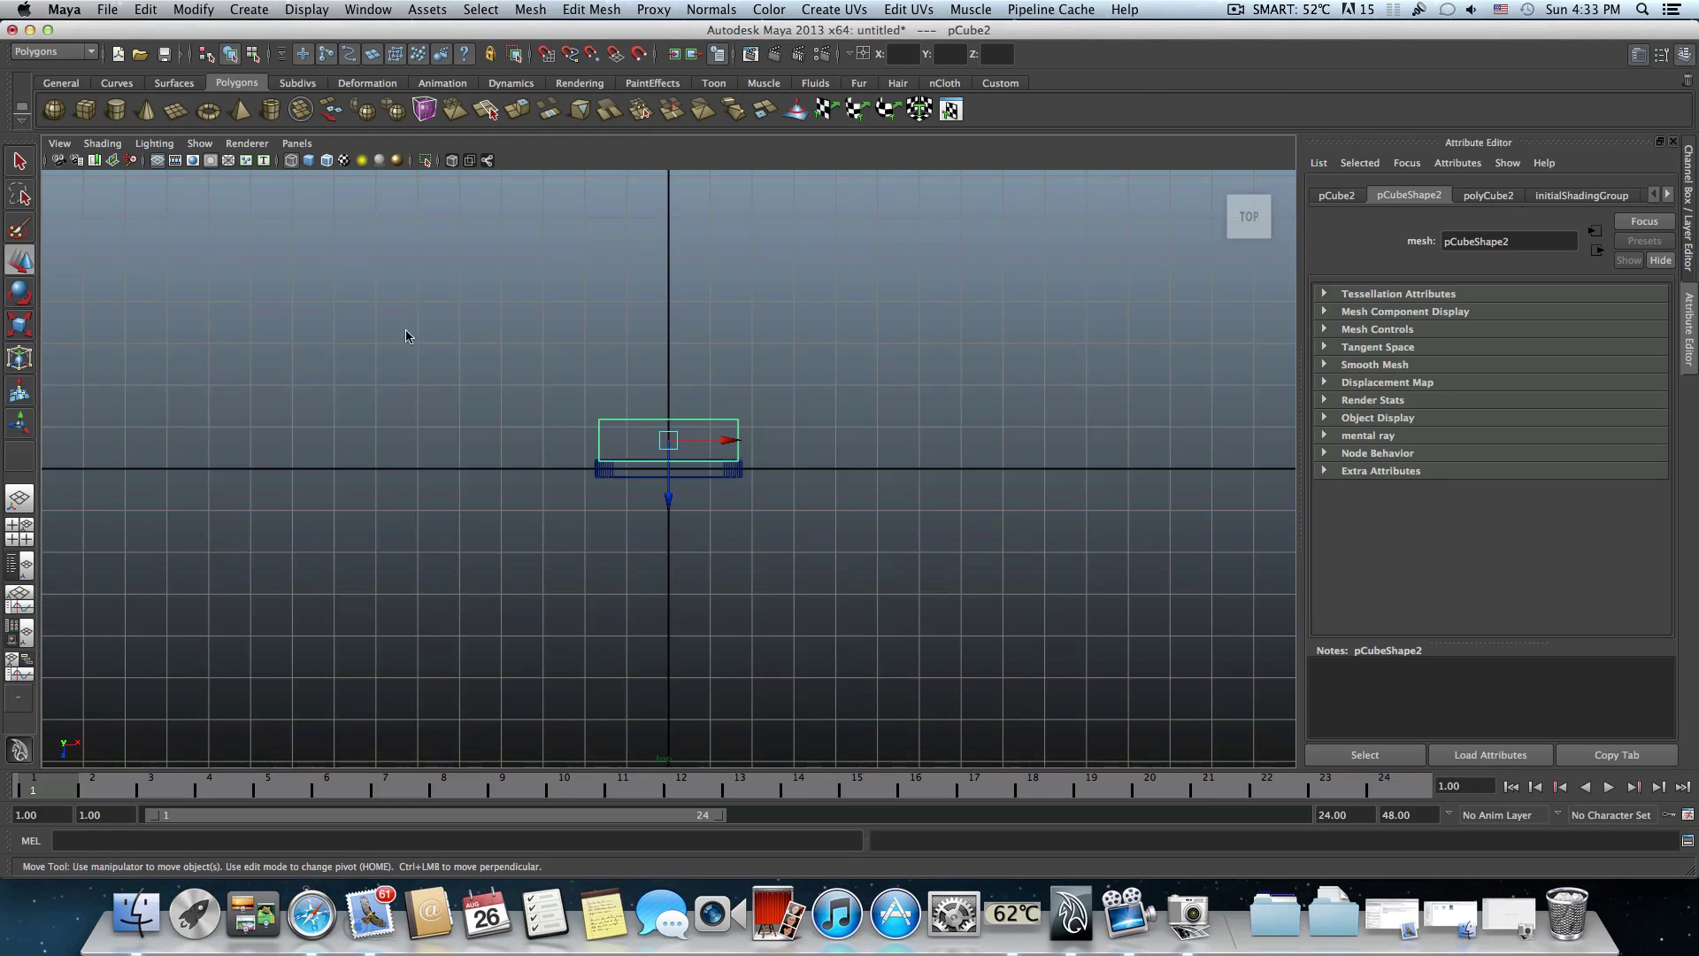
scroll(681, 447, up, 10)
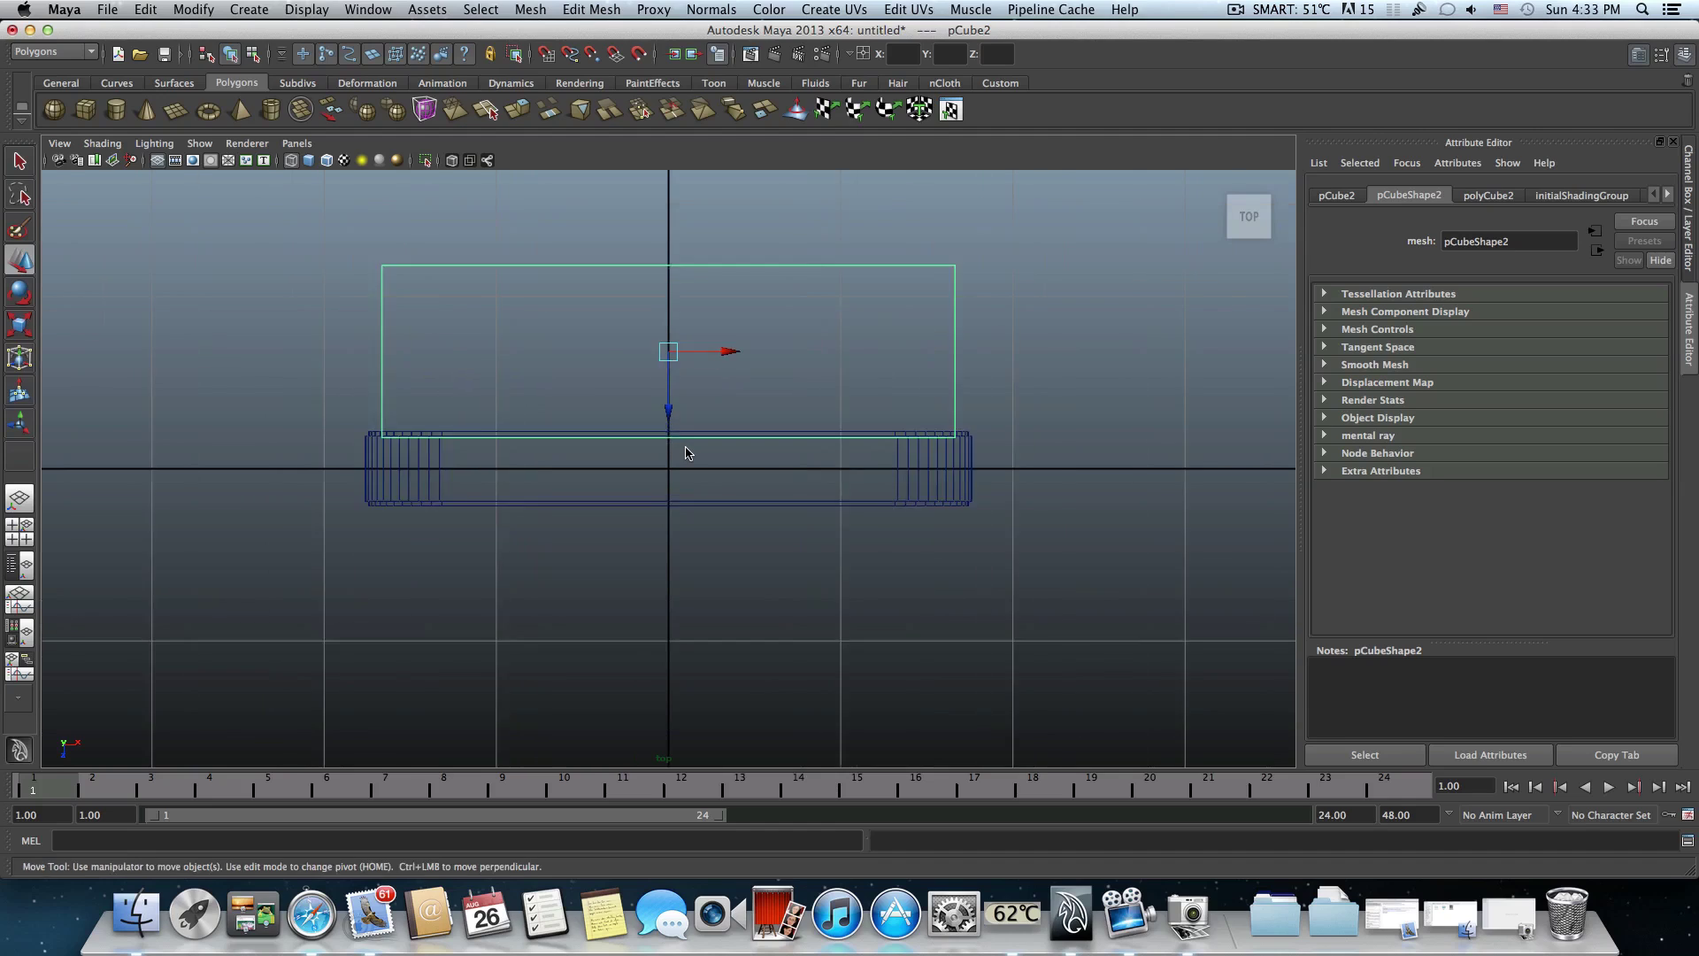
drag(665, 378, 668, 372)
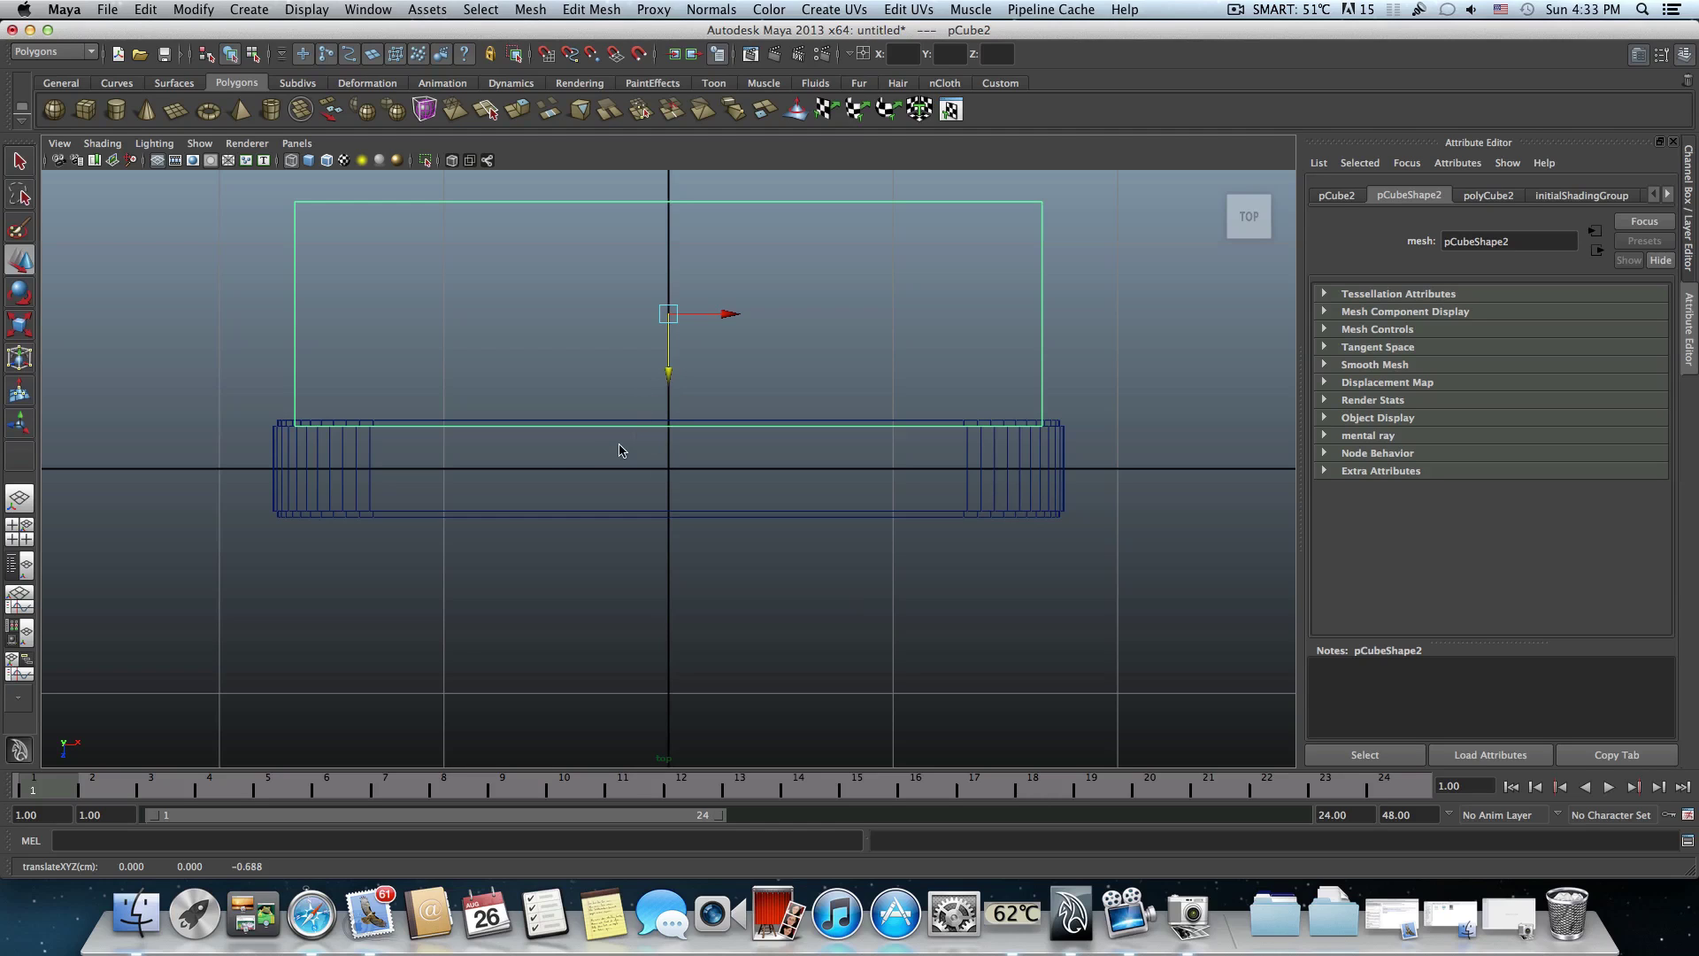
- Subtract the second box from the slab with a Boolean Difference to cut the screen recess
key(space)
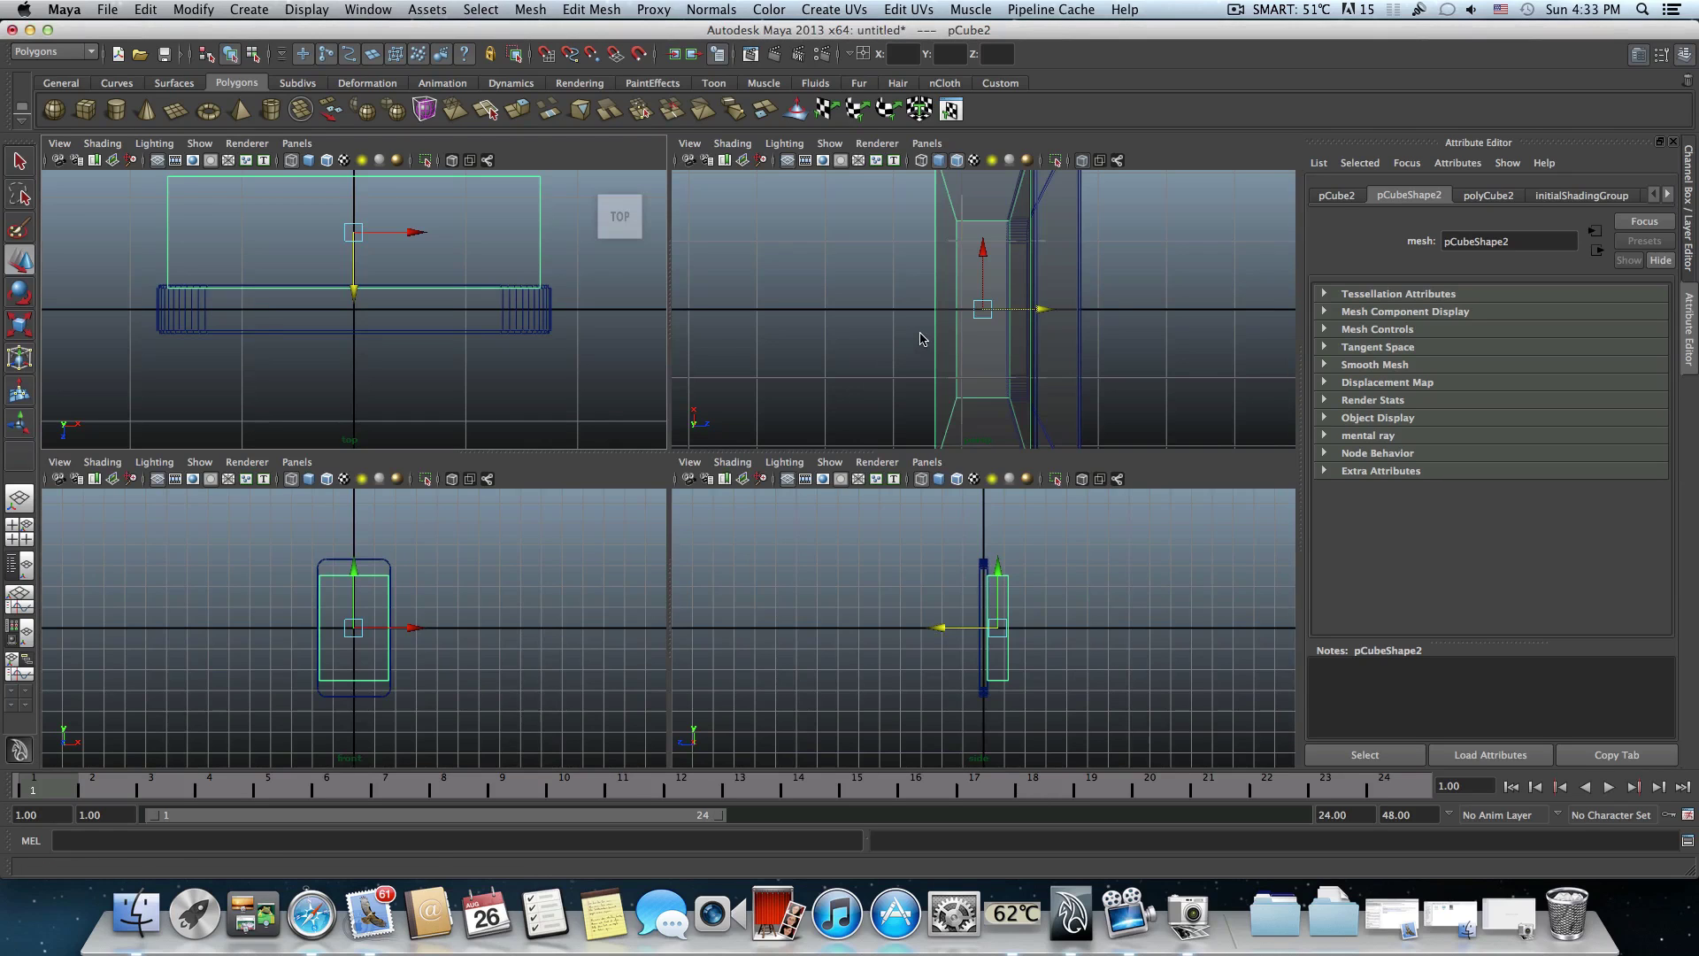
key(space)
alt+drag(803, 420, 821, 344)
click(785, 270)
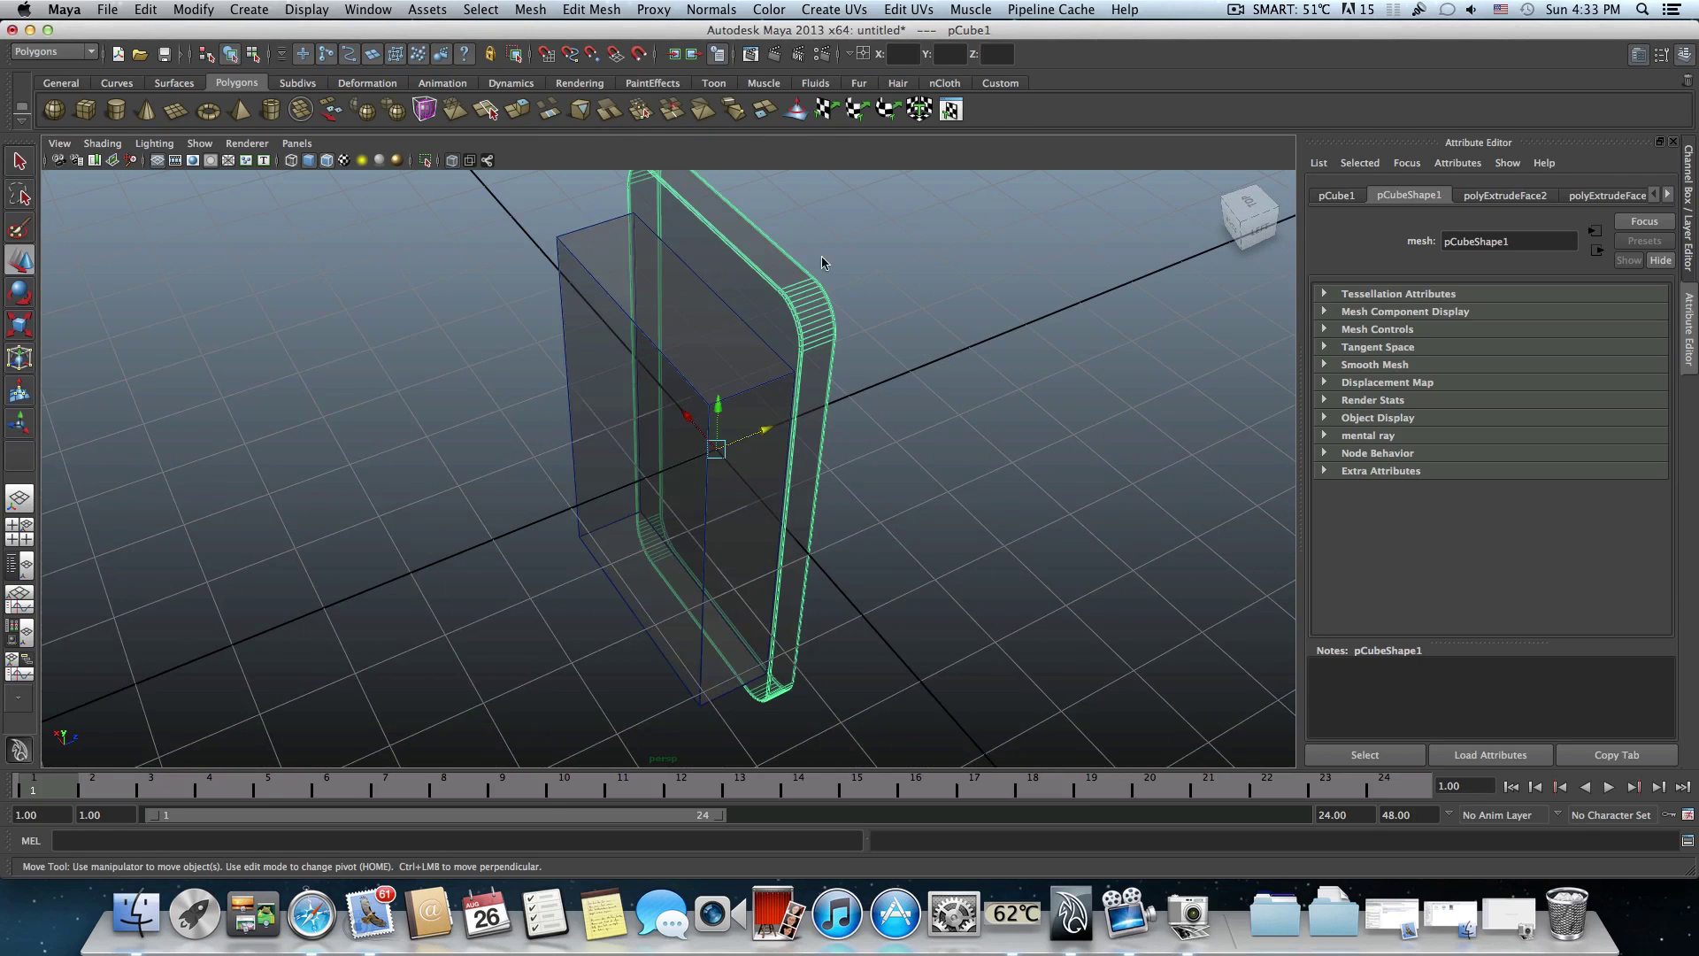
click(626, 365)
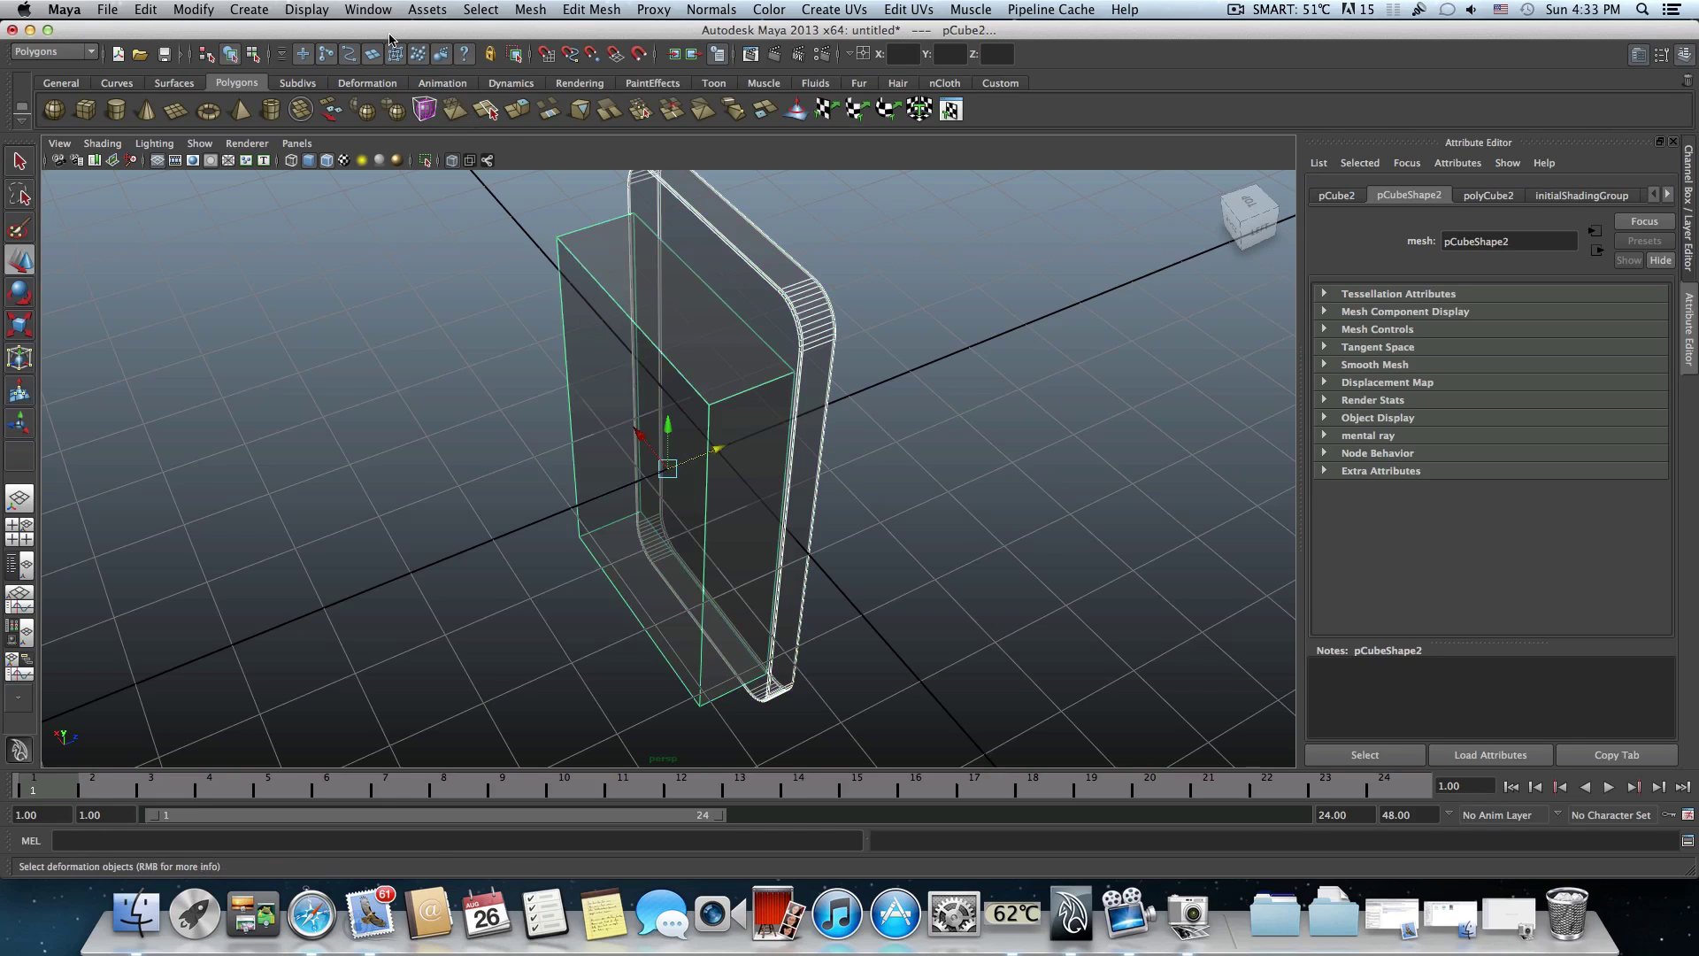
click(528, 10)
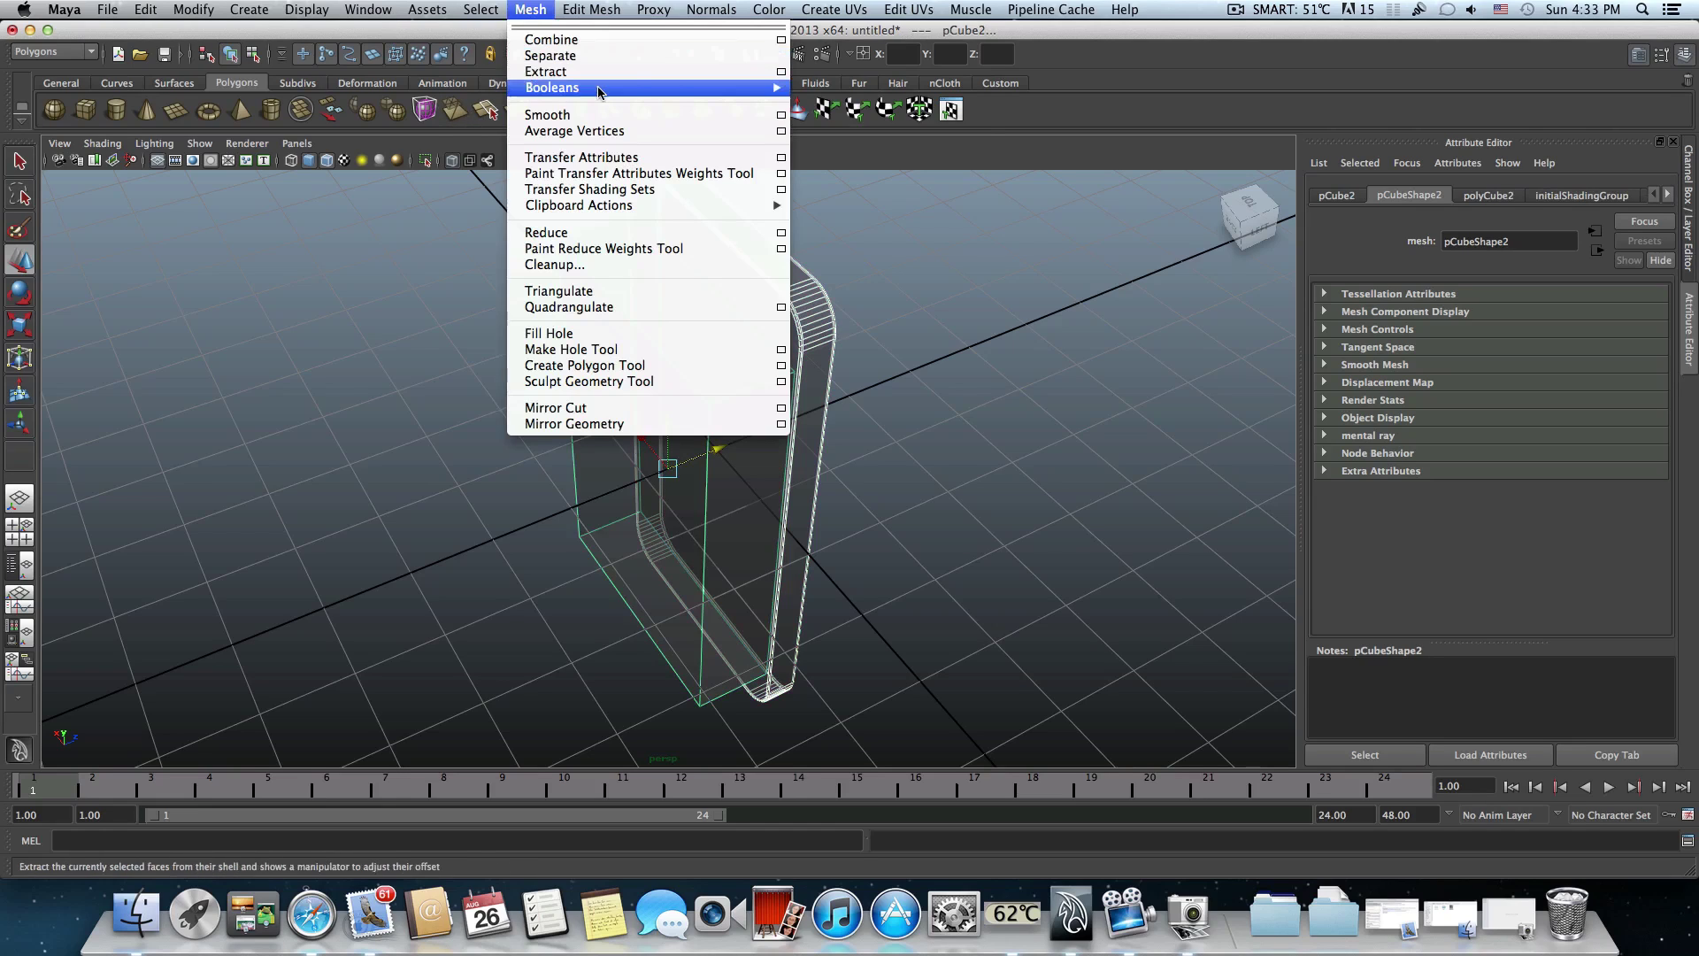
mouse_move(600, 89)
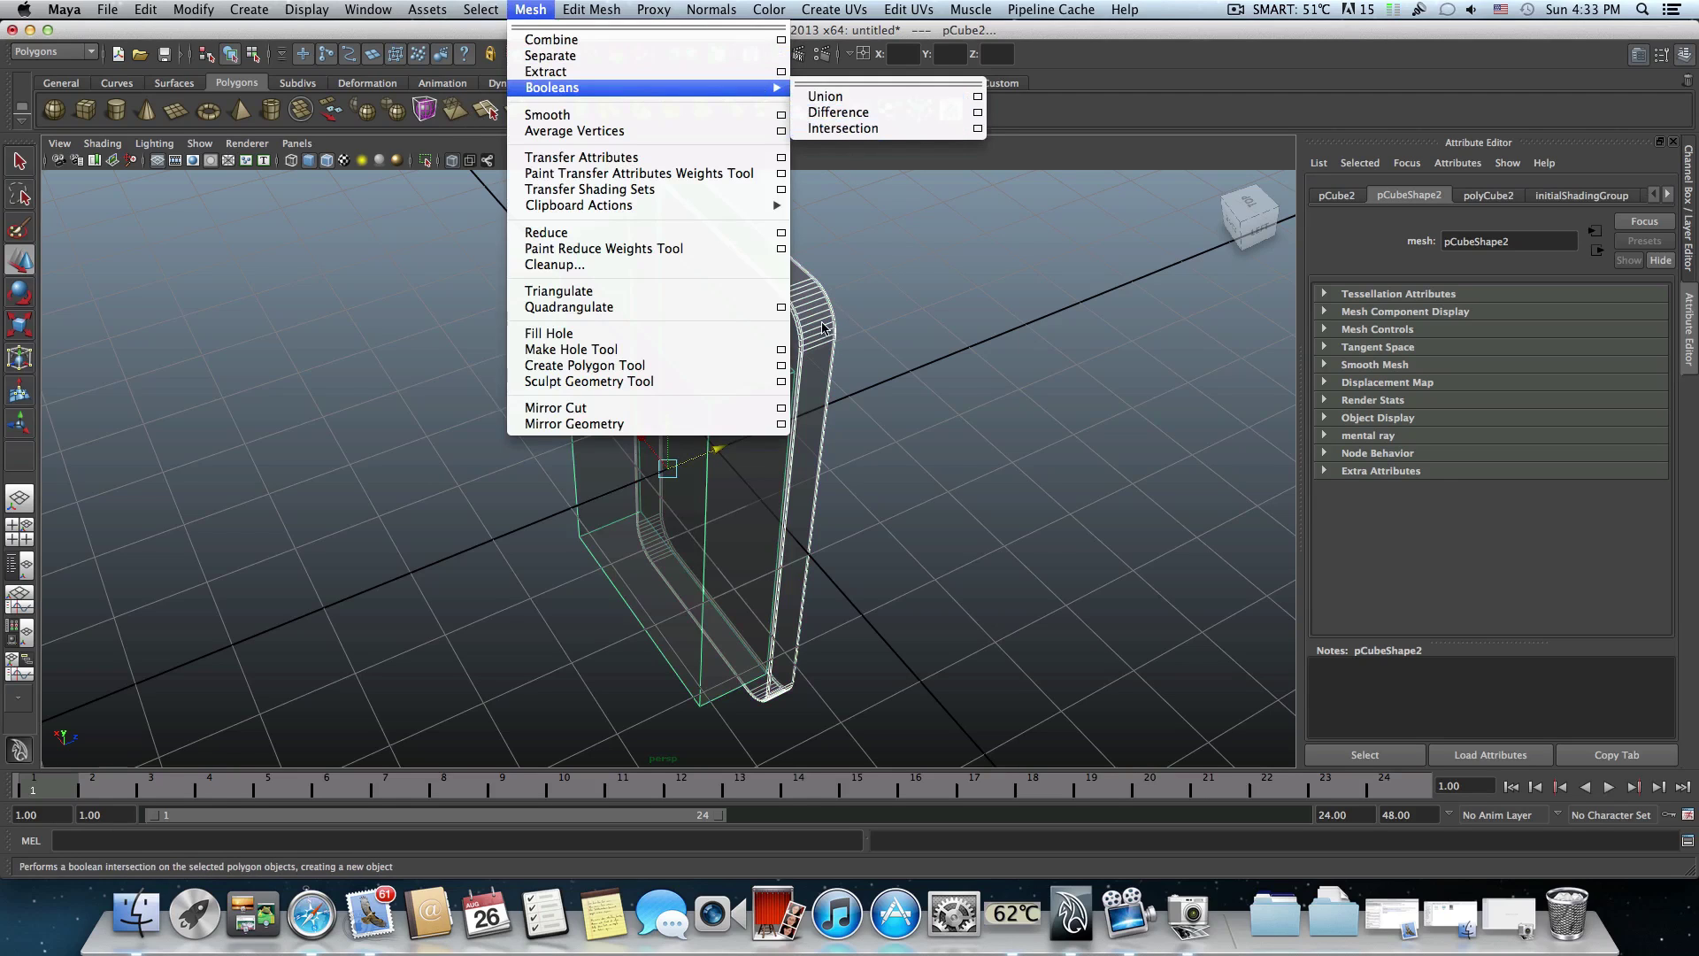
click(836, 112)
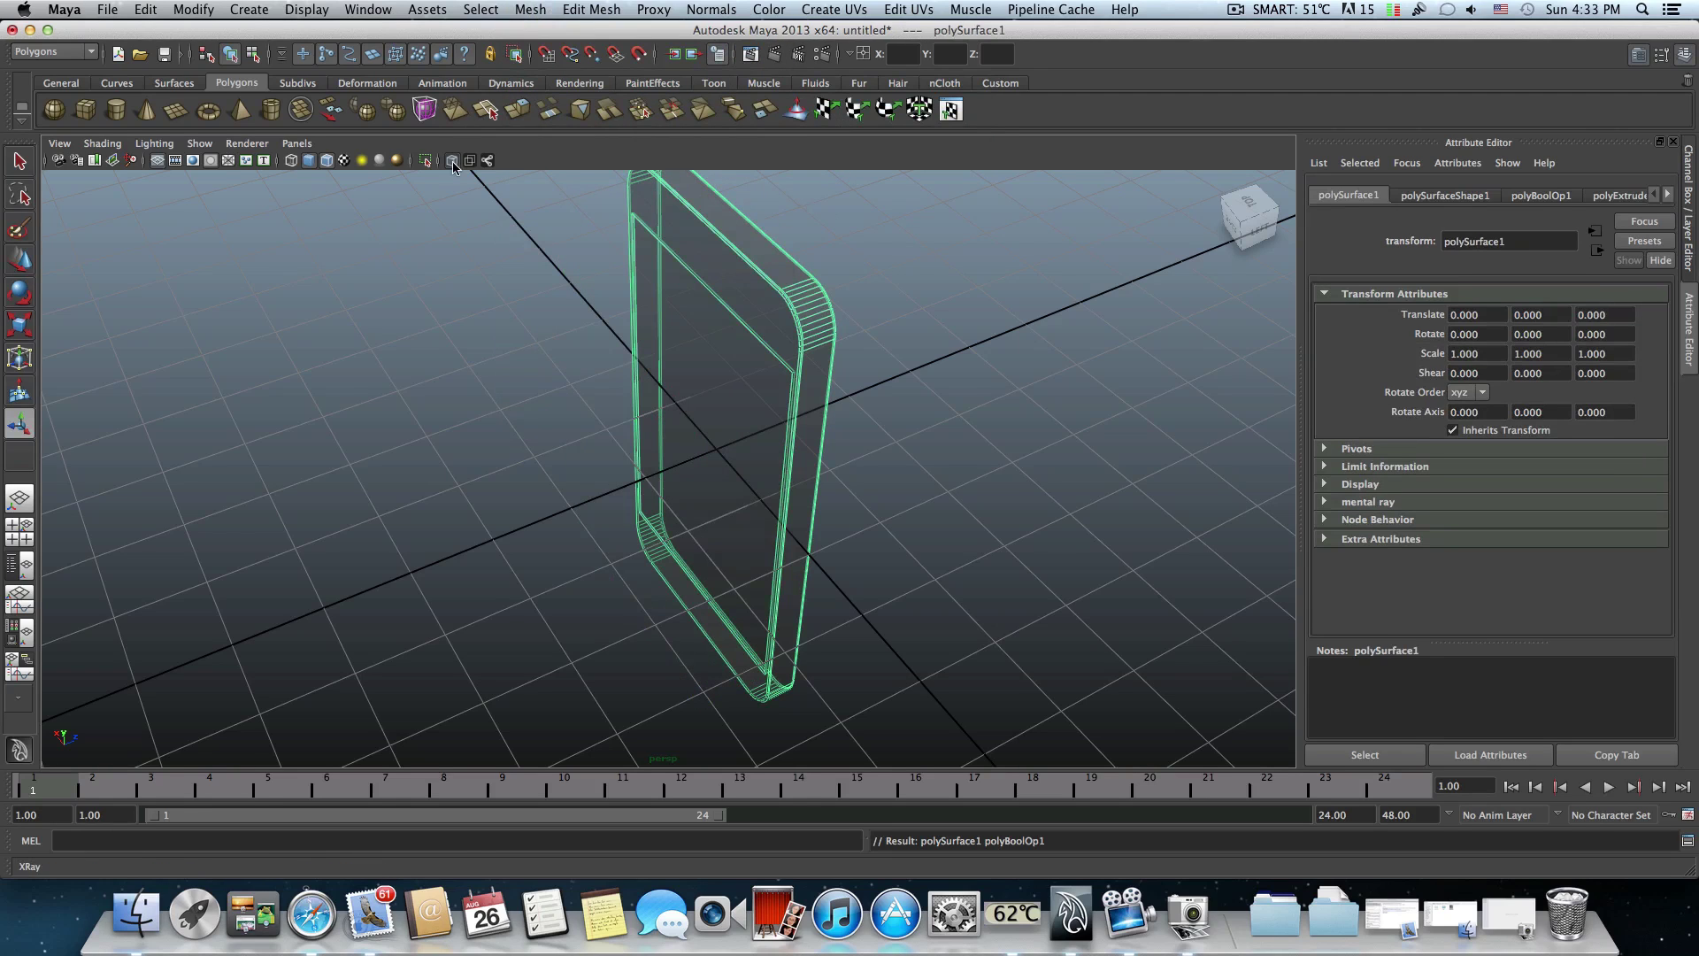
- Turn off X-Ray shading in the perspective view and look at the screen recess from several angles
alt+drag(579, 285, 504, 235)
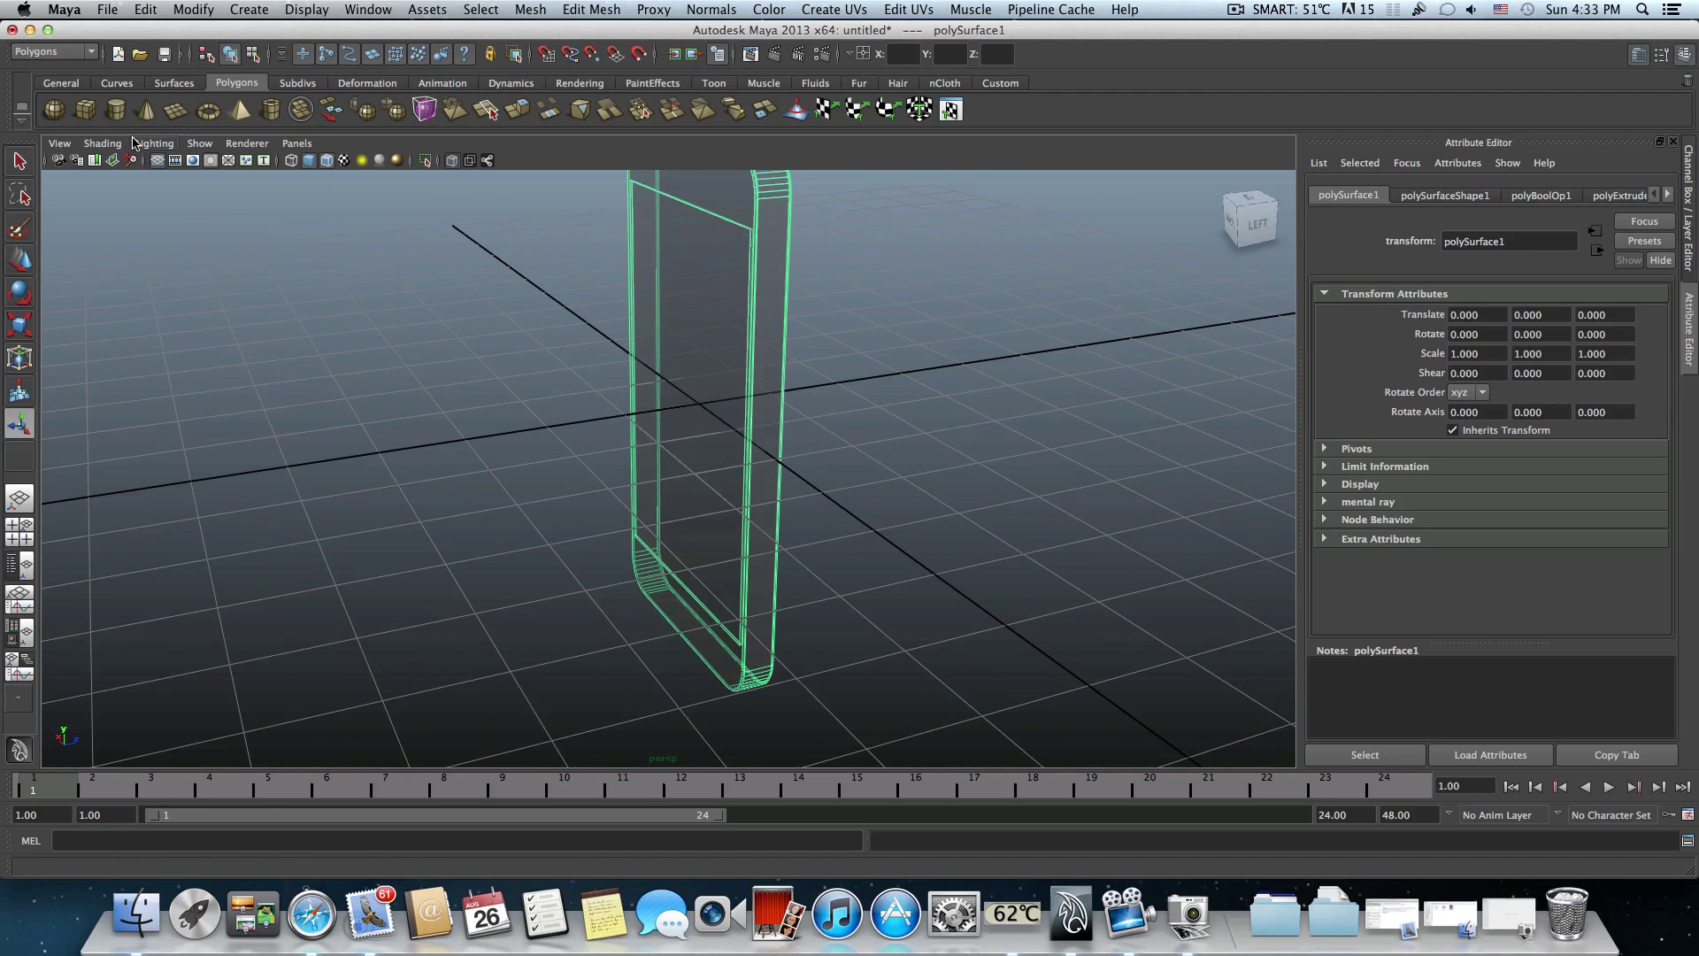
click(104, 143)
click(170, 328)
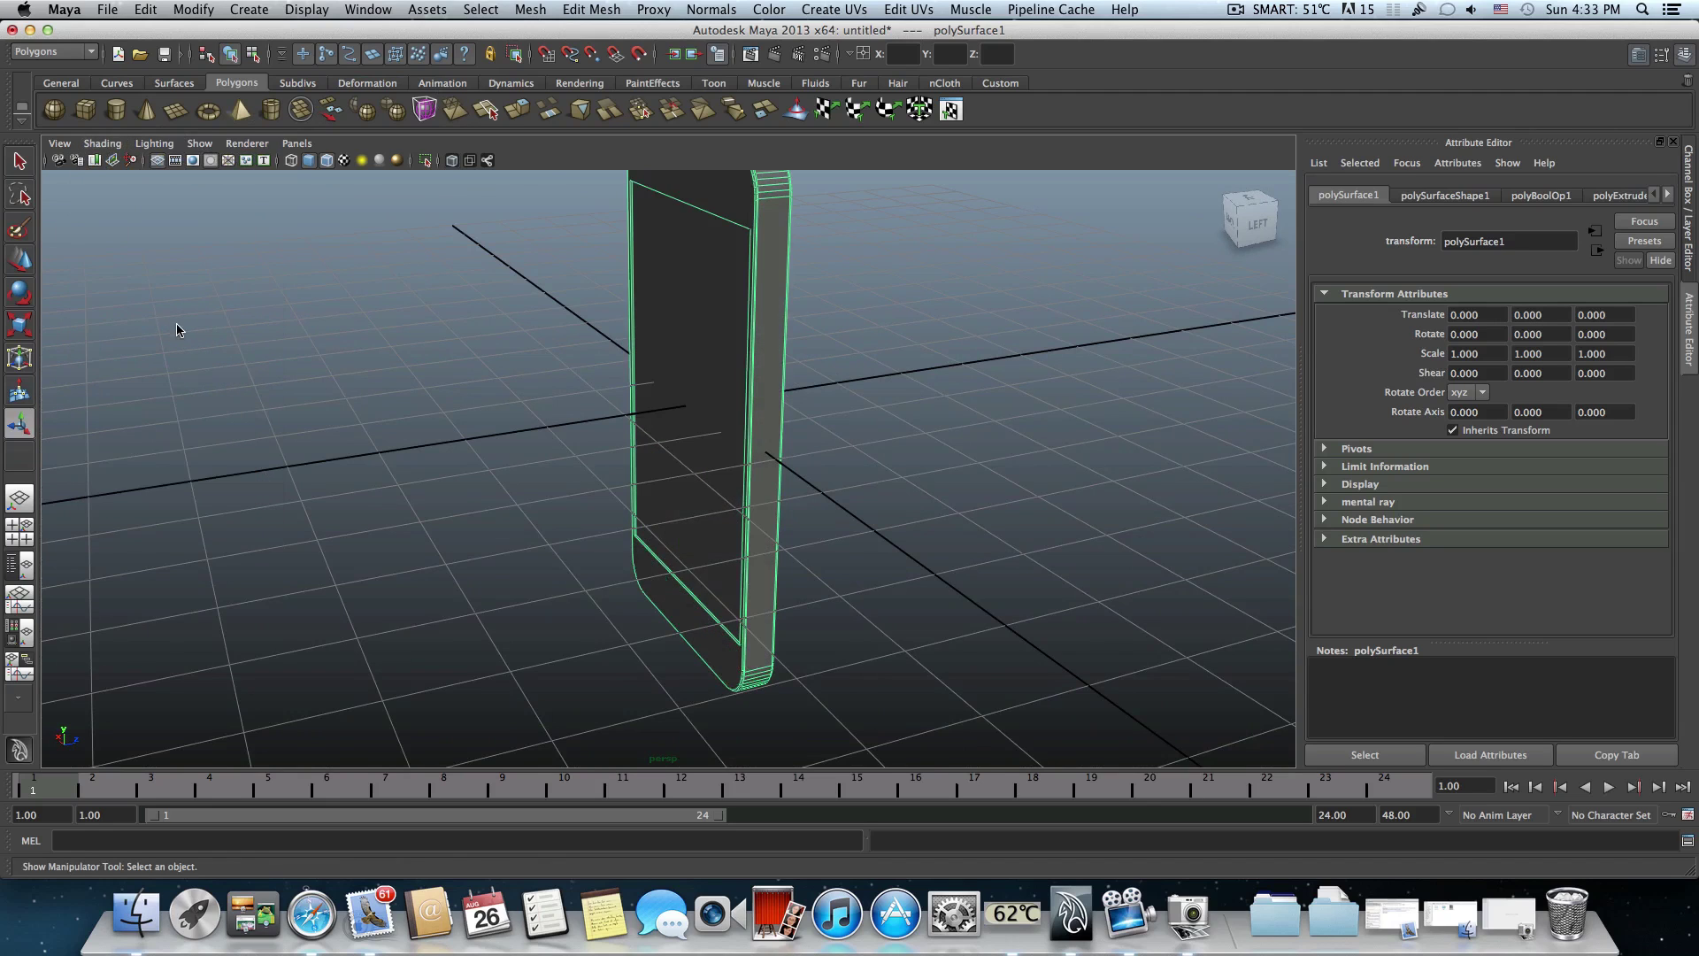
mouse_move(518, 333)
alt+mouse_down()
mouse_move(645, 310)
mouse_move(398, 317)
alt+mouse_up()
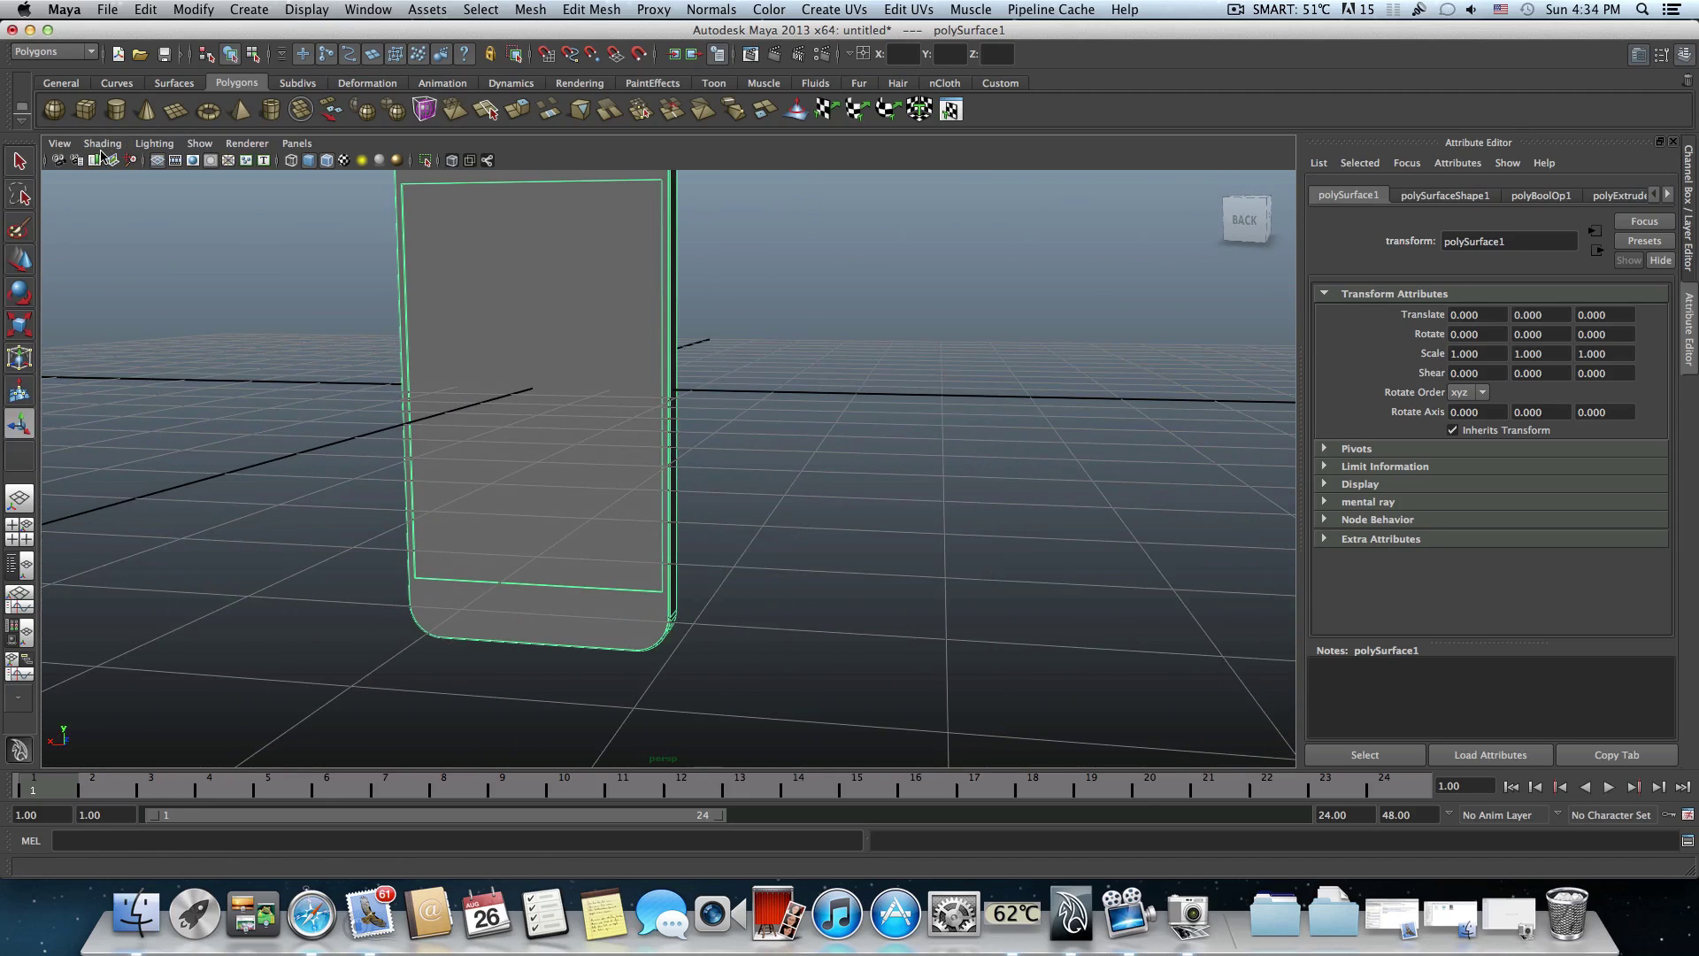
scroll(429, 399, up, 3)
alt+middle_drag(429, 399, 447, 495)
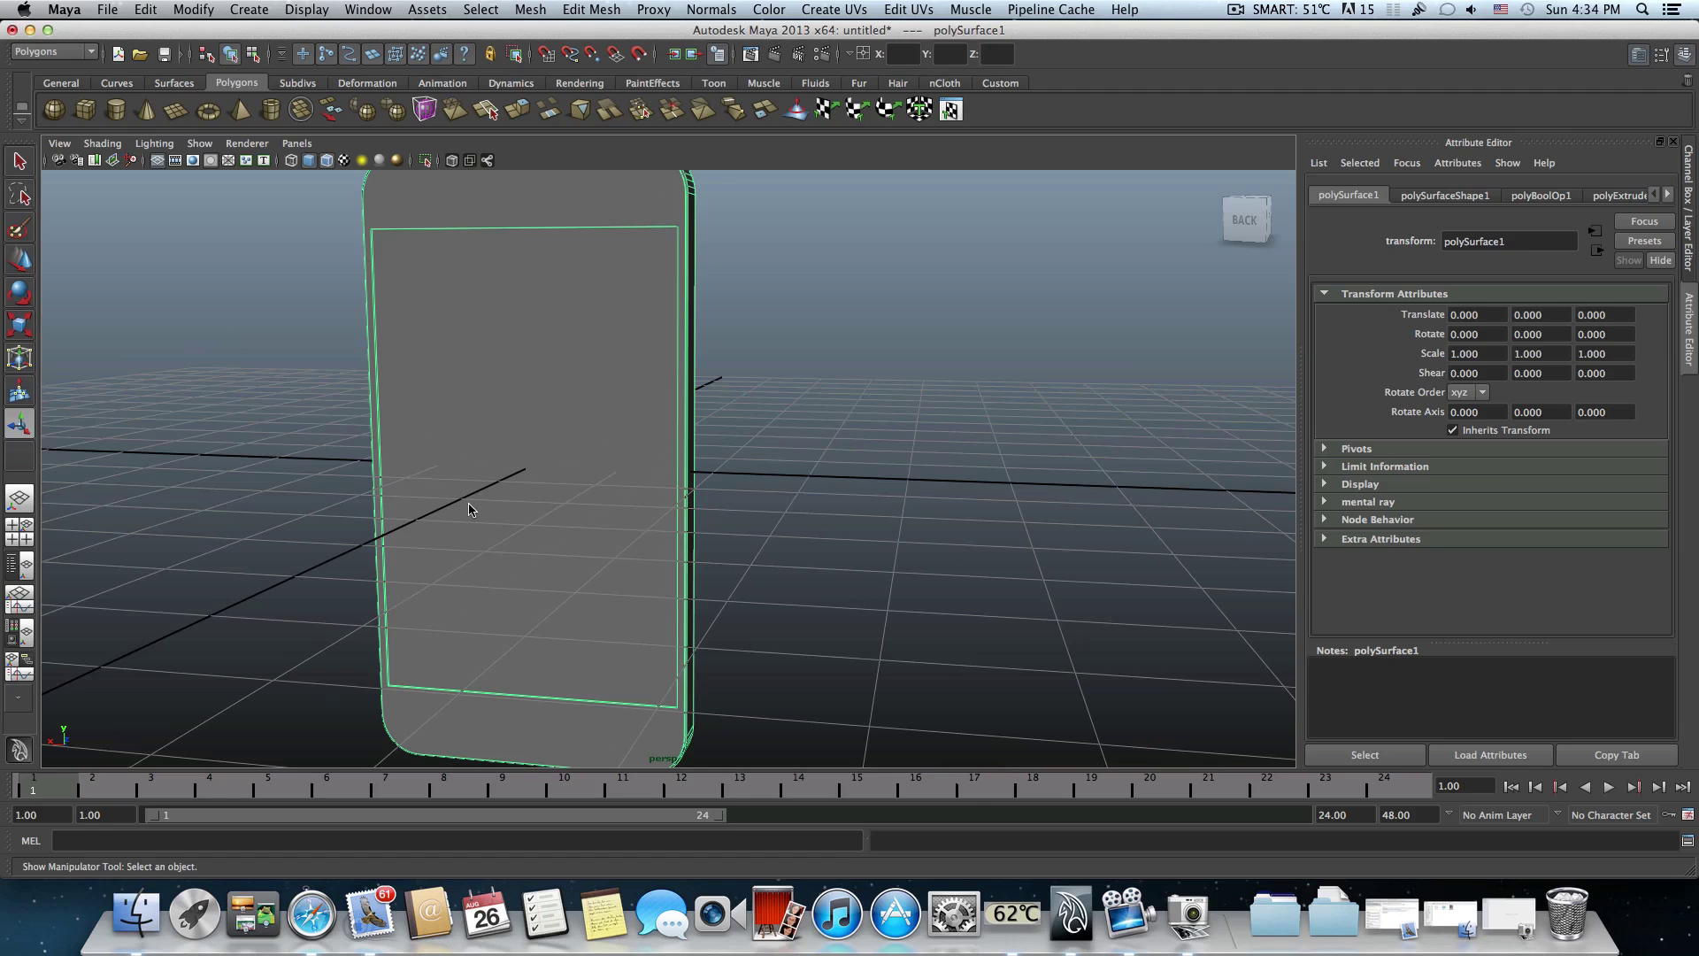
alt+drag(459, 505, 515, 467)
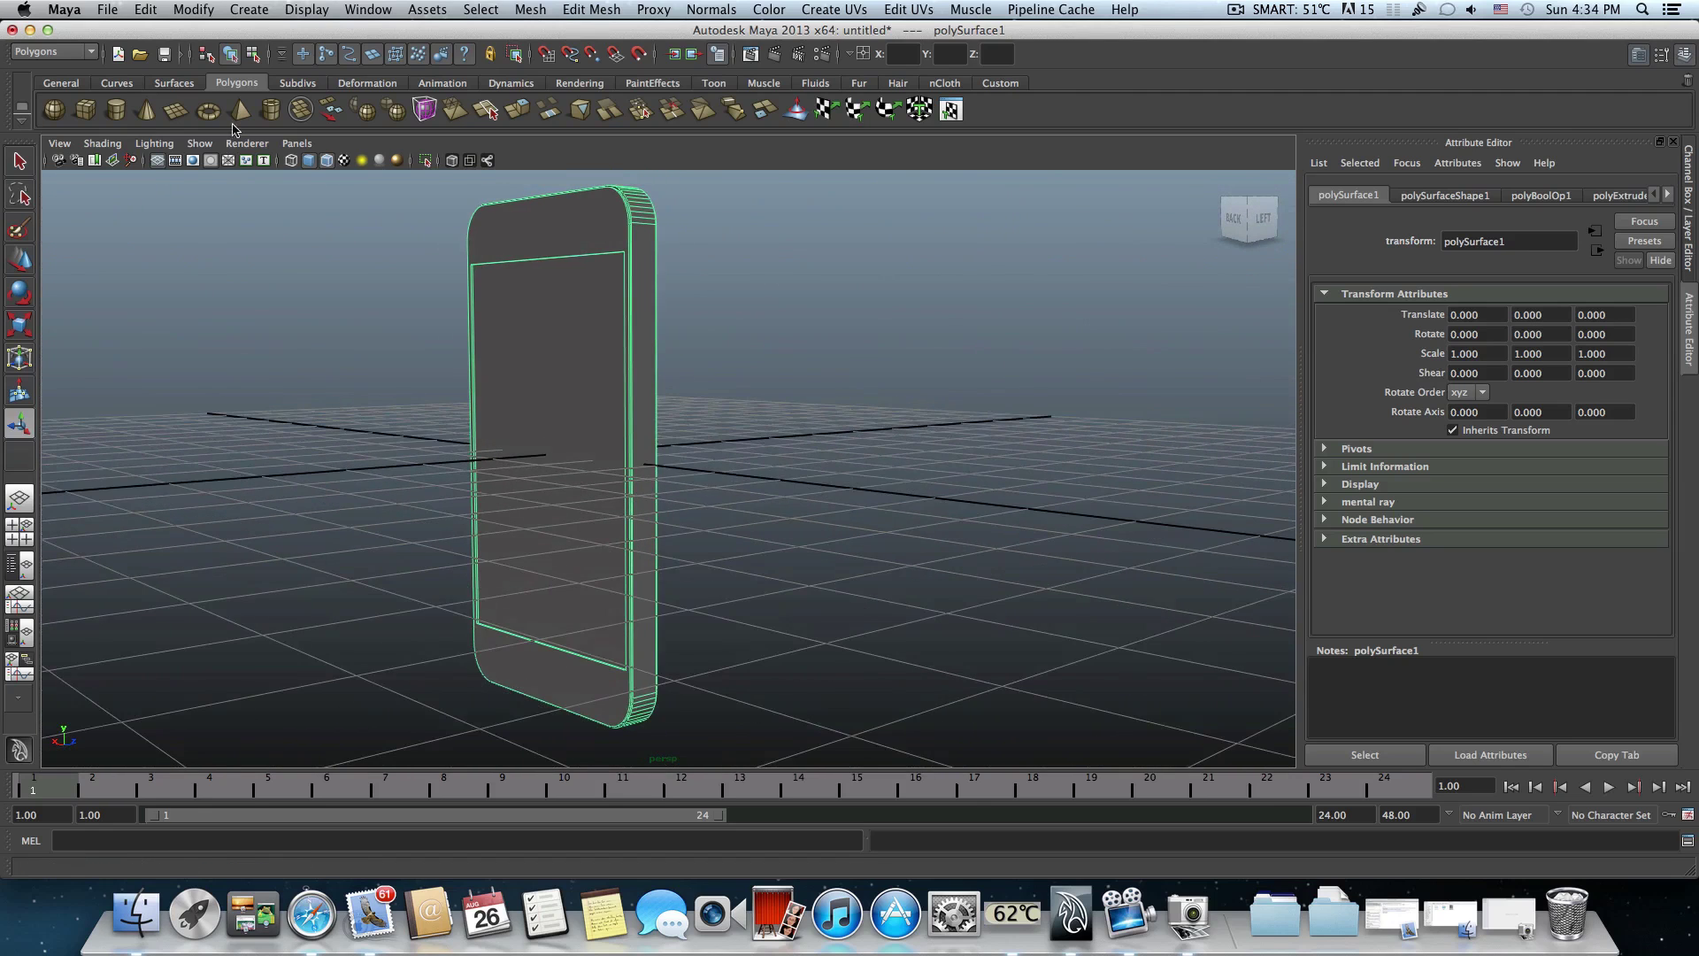
- Create a polygon cylinder and move it behind the phone to about -3.246 in Z
click(116, 109)
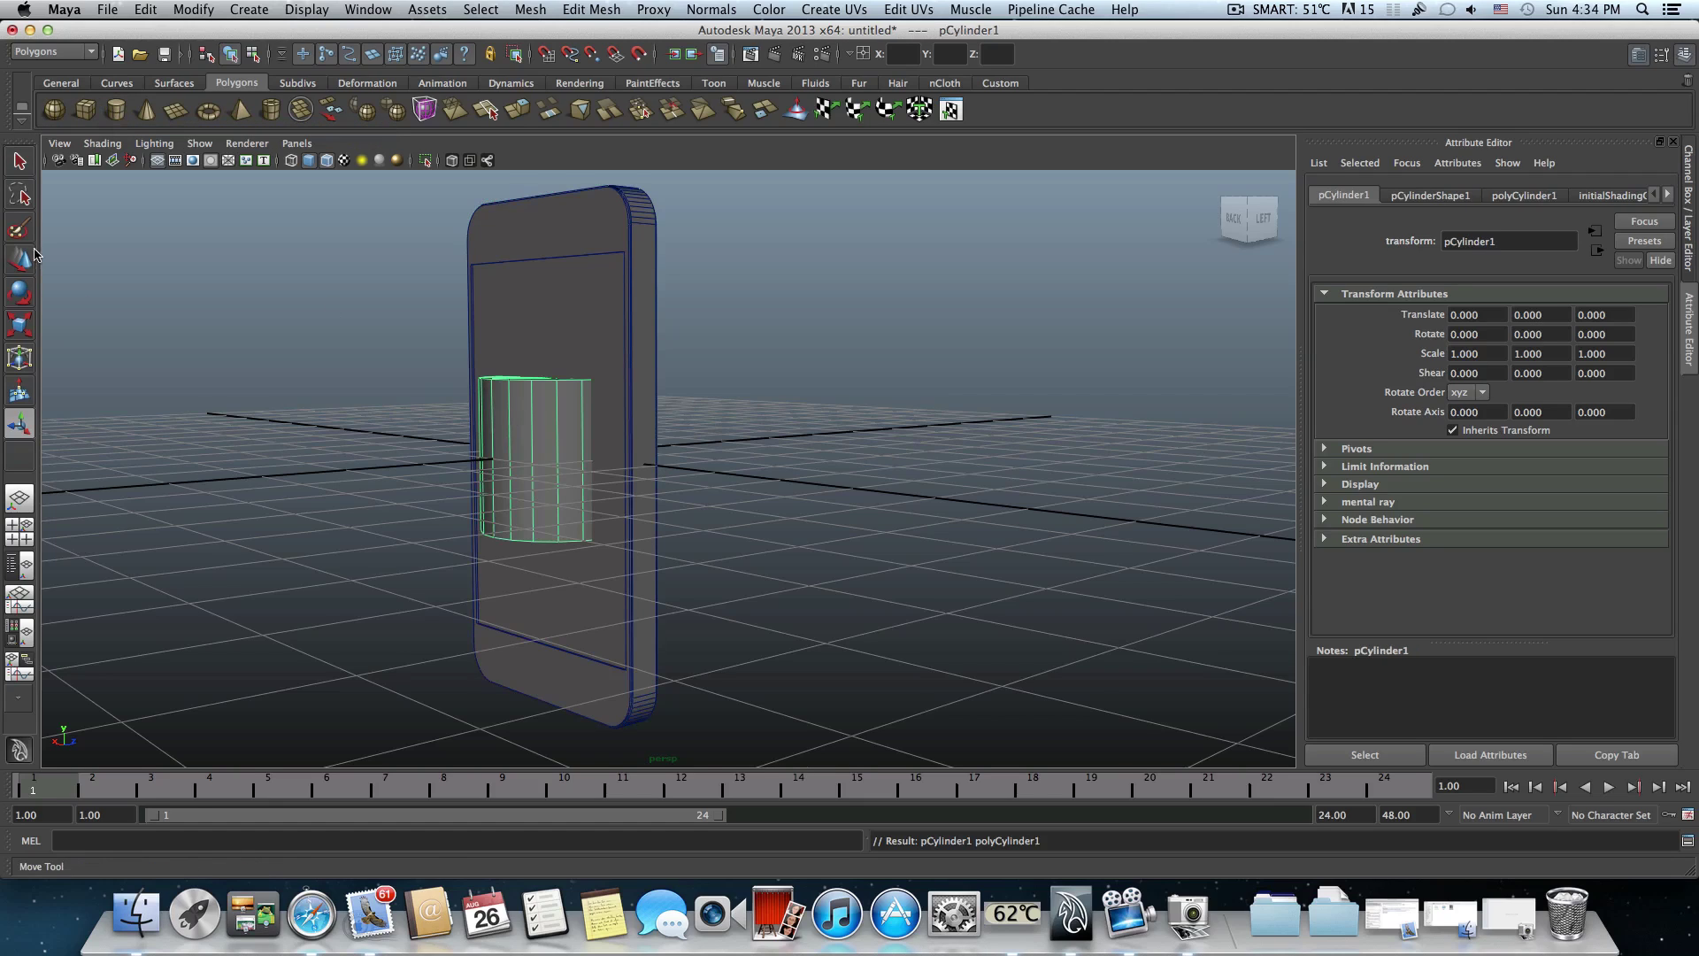
key(w)
drag(593, 452, 382, 481)
alt+drag(382, 480, 292, 518)
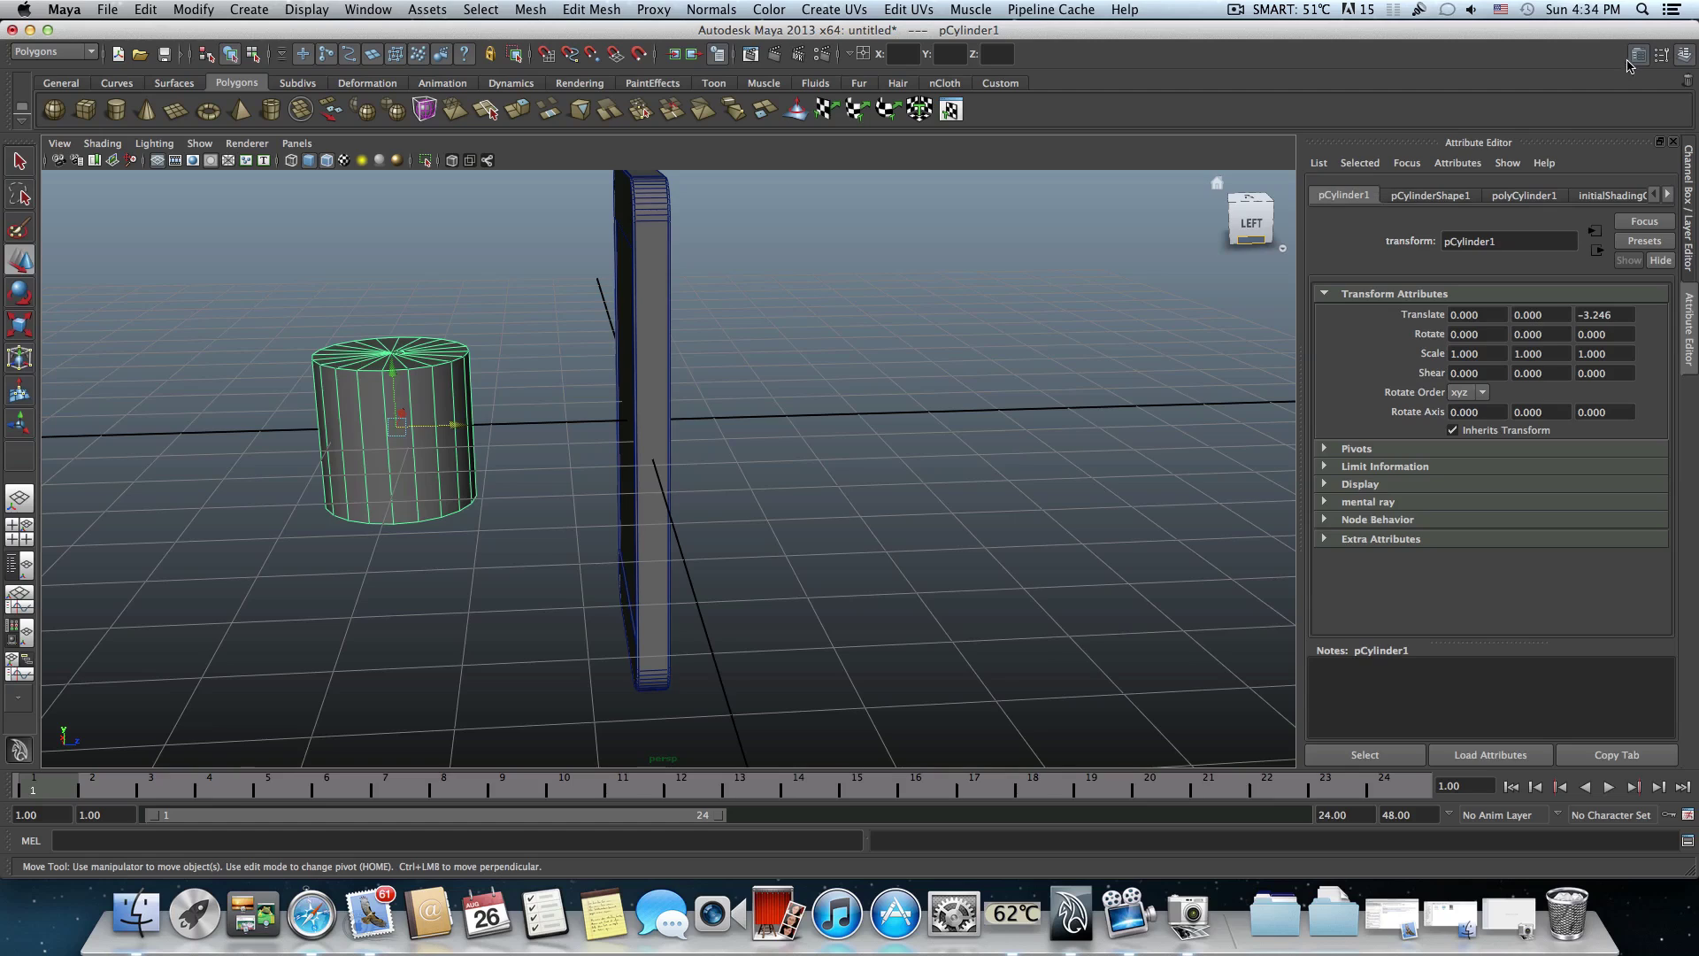
- Set the cylinder's axis subdivisions to 50, enable Round Cap and set its cap subdivisions to 19
click(1638, 56)
click(1638, 56)
click(1524, 199)
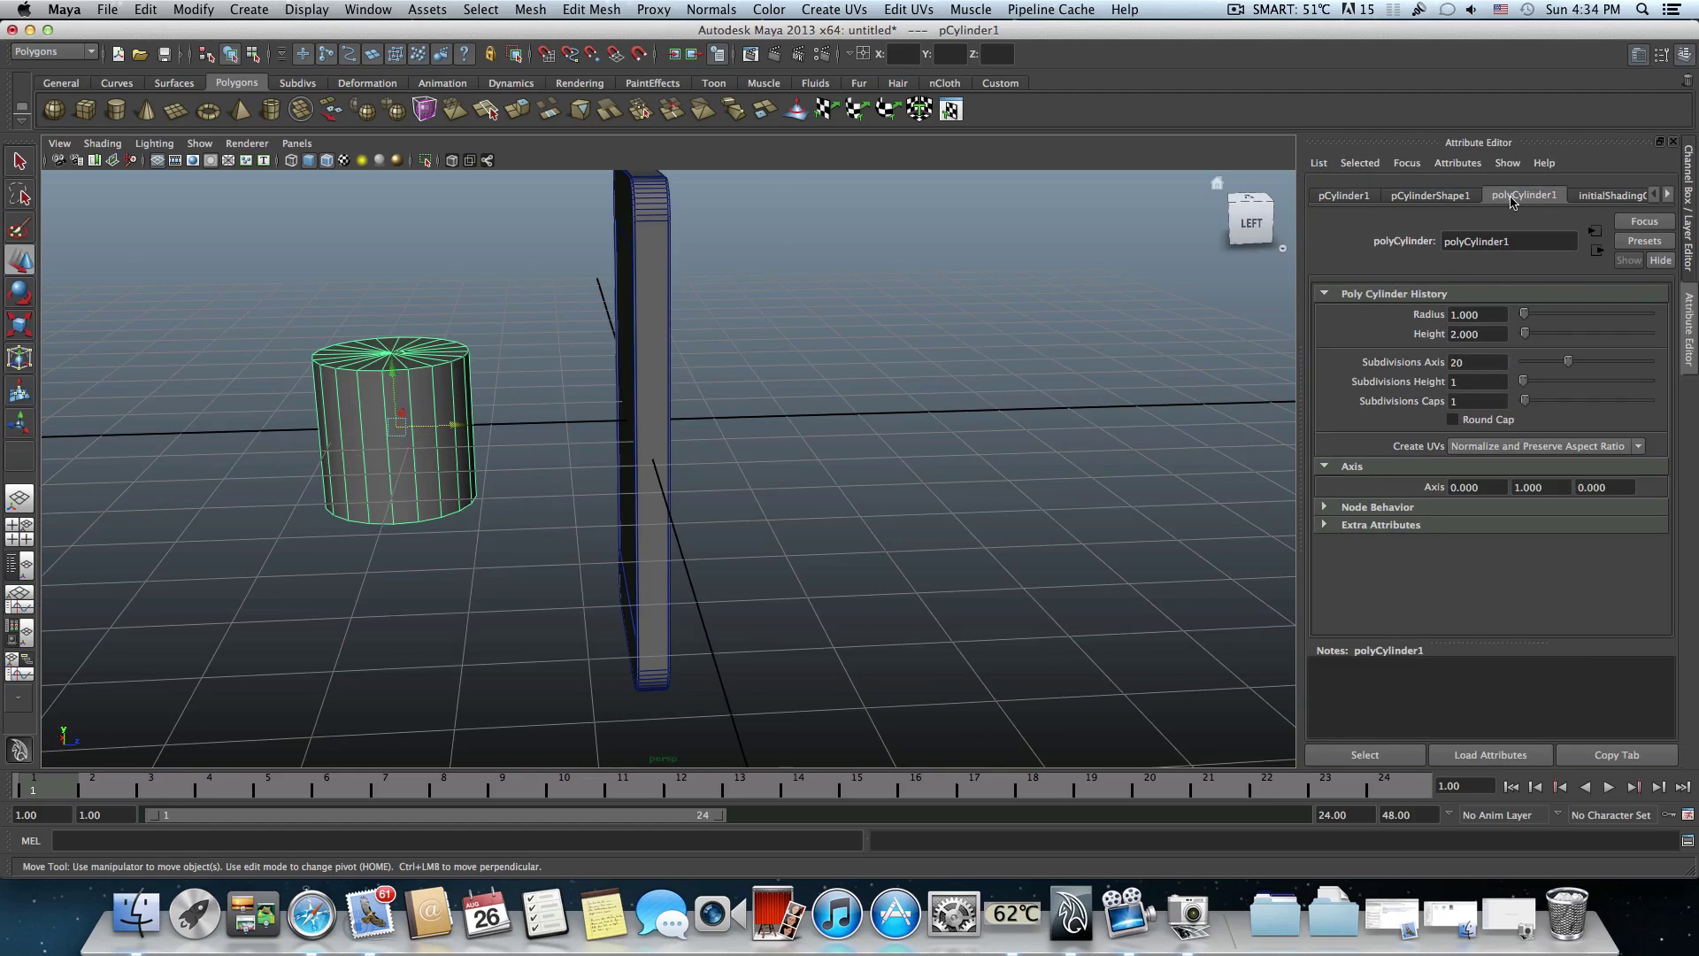
drag(1571, 364, 1689, 375)
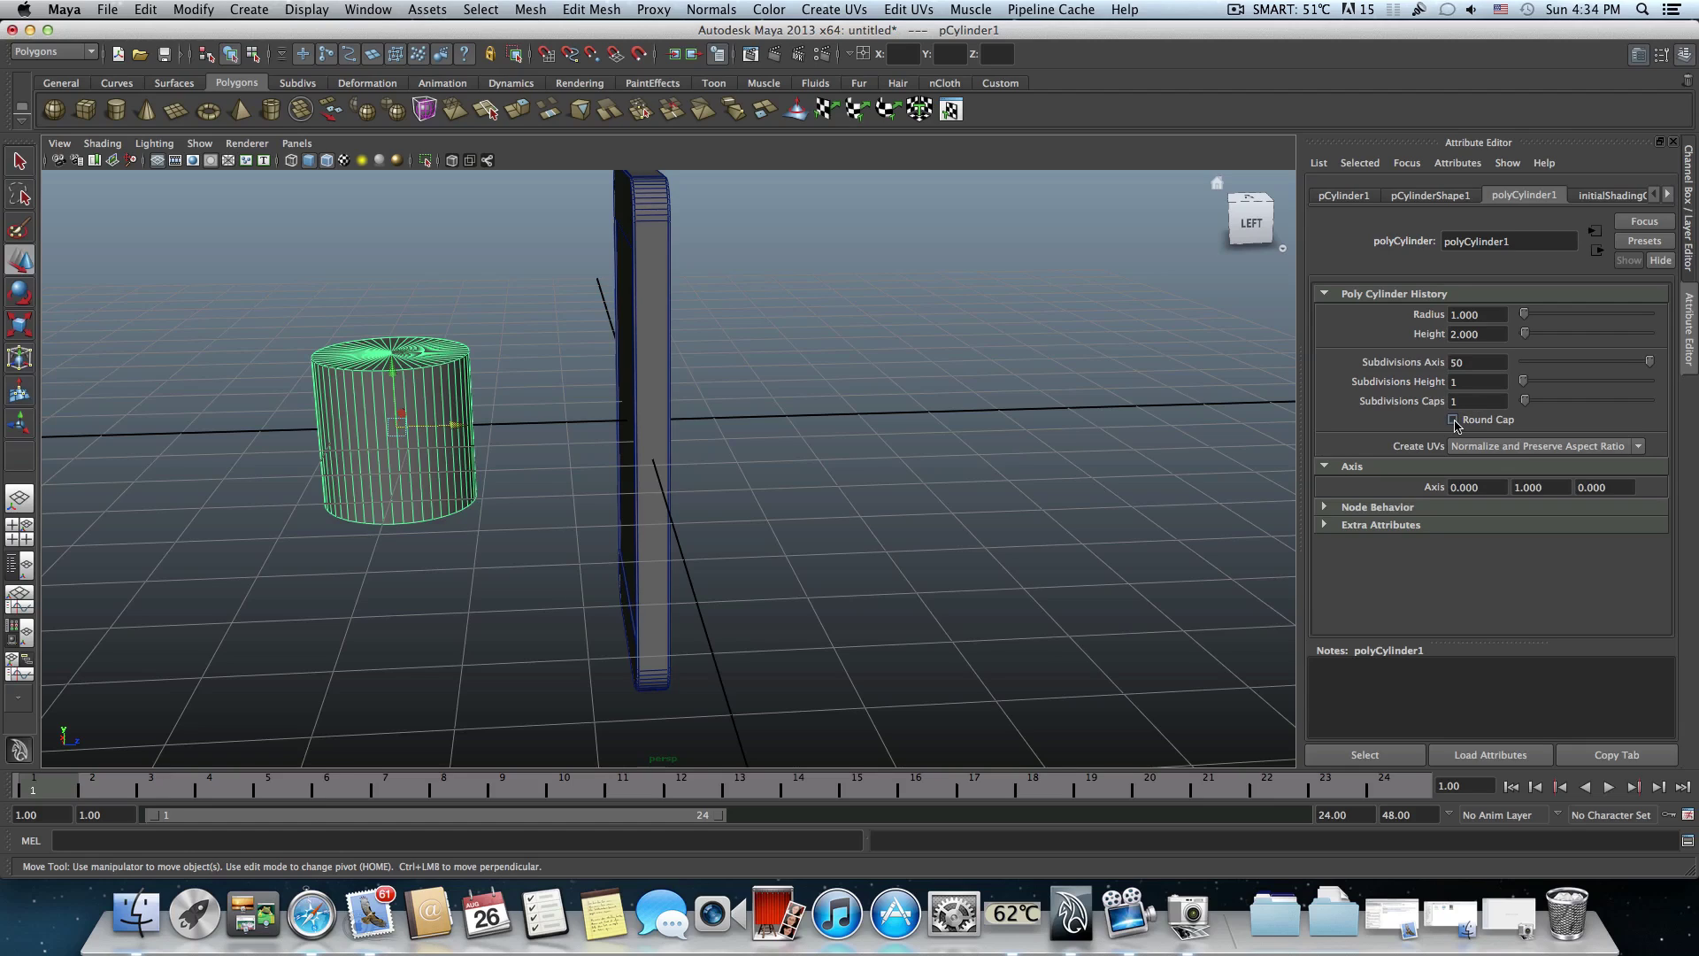
click(1453, 421)
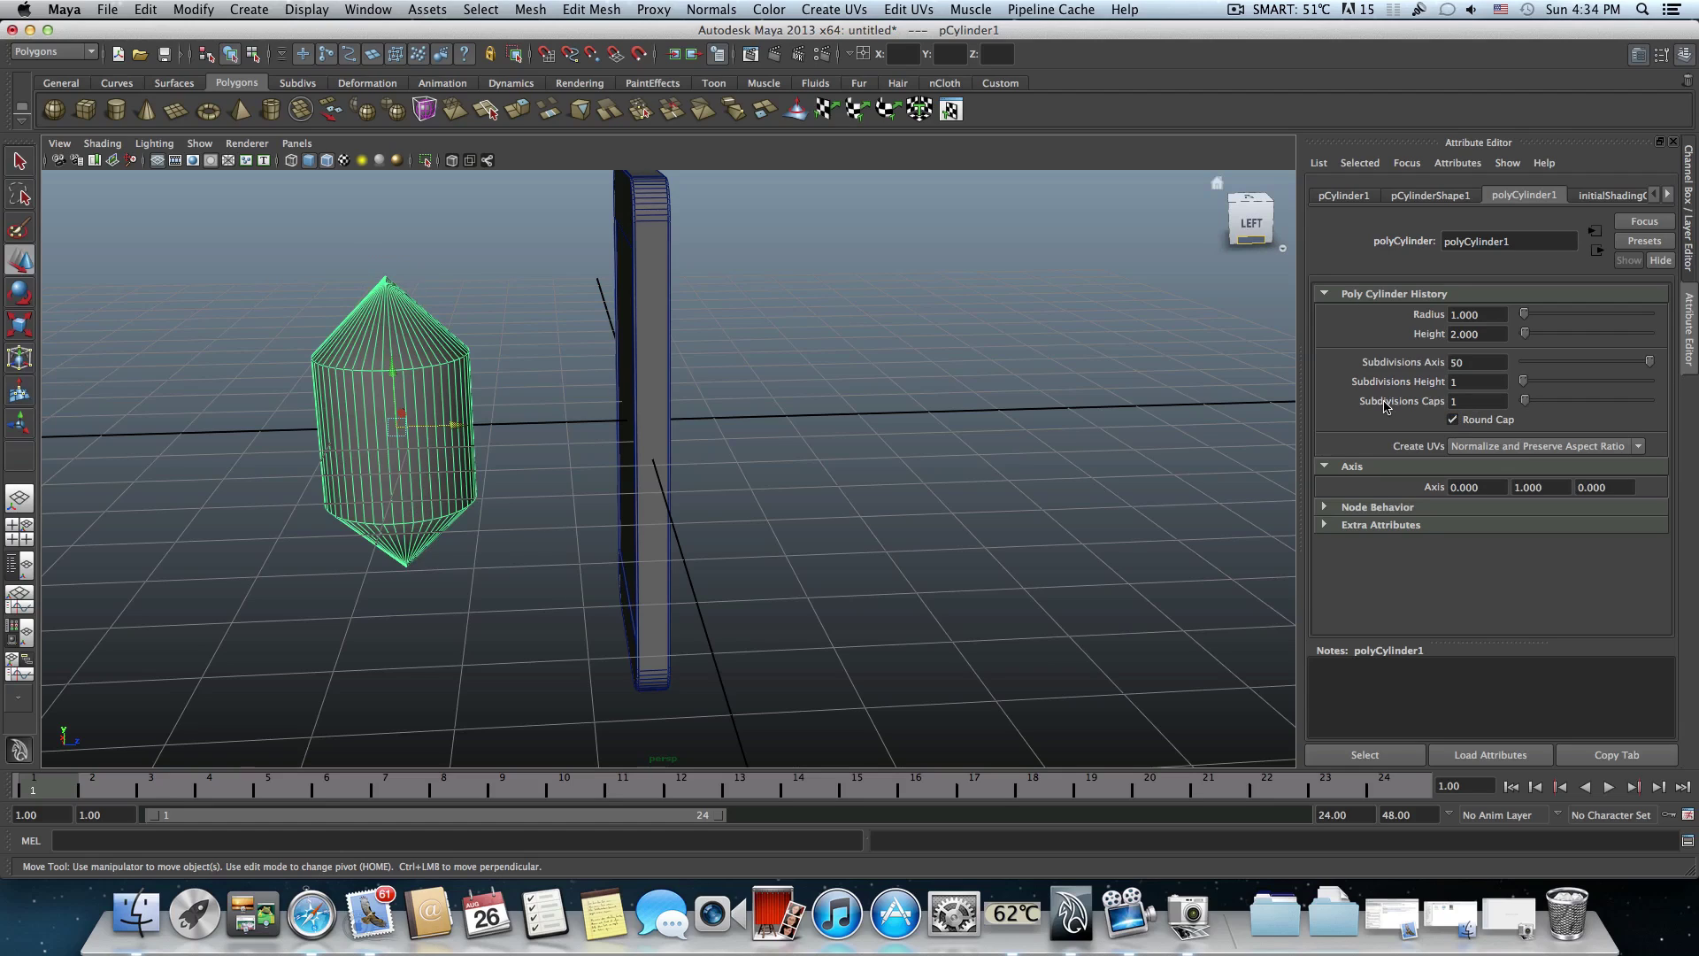
drag(1525, 400, 1572, 401)
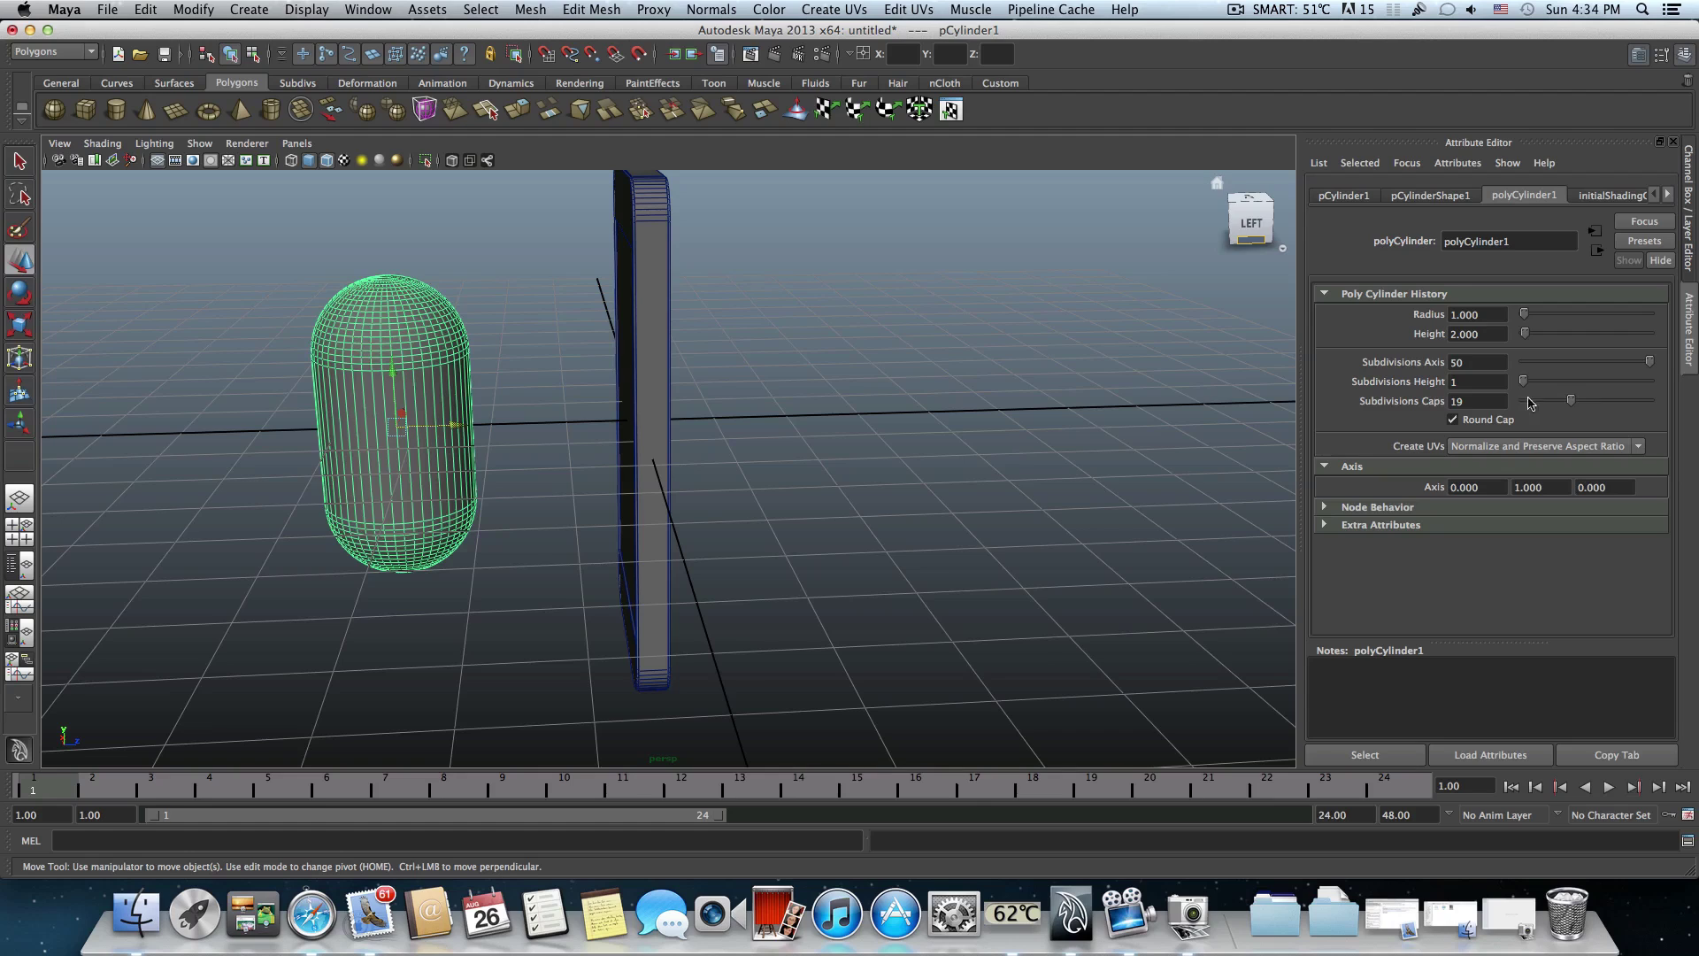
alt+middle_drag(380, 368, 416, 328)
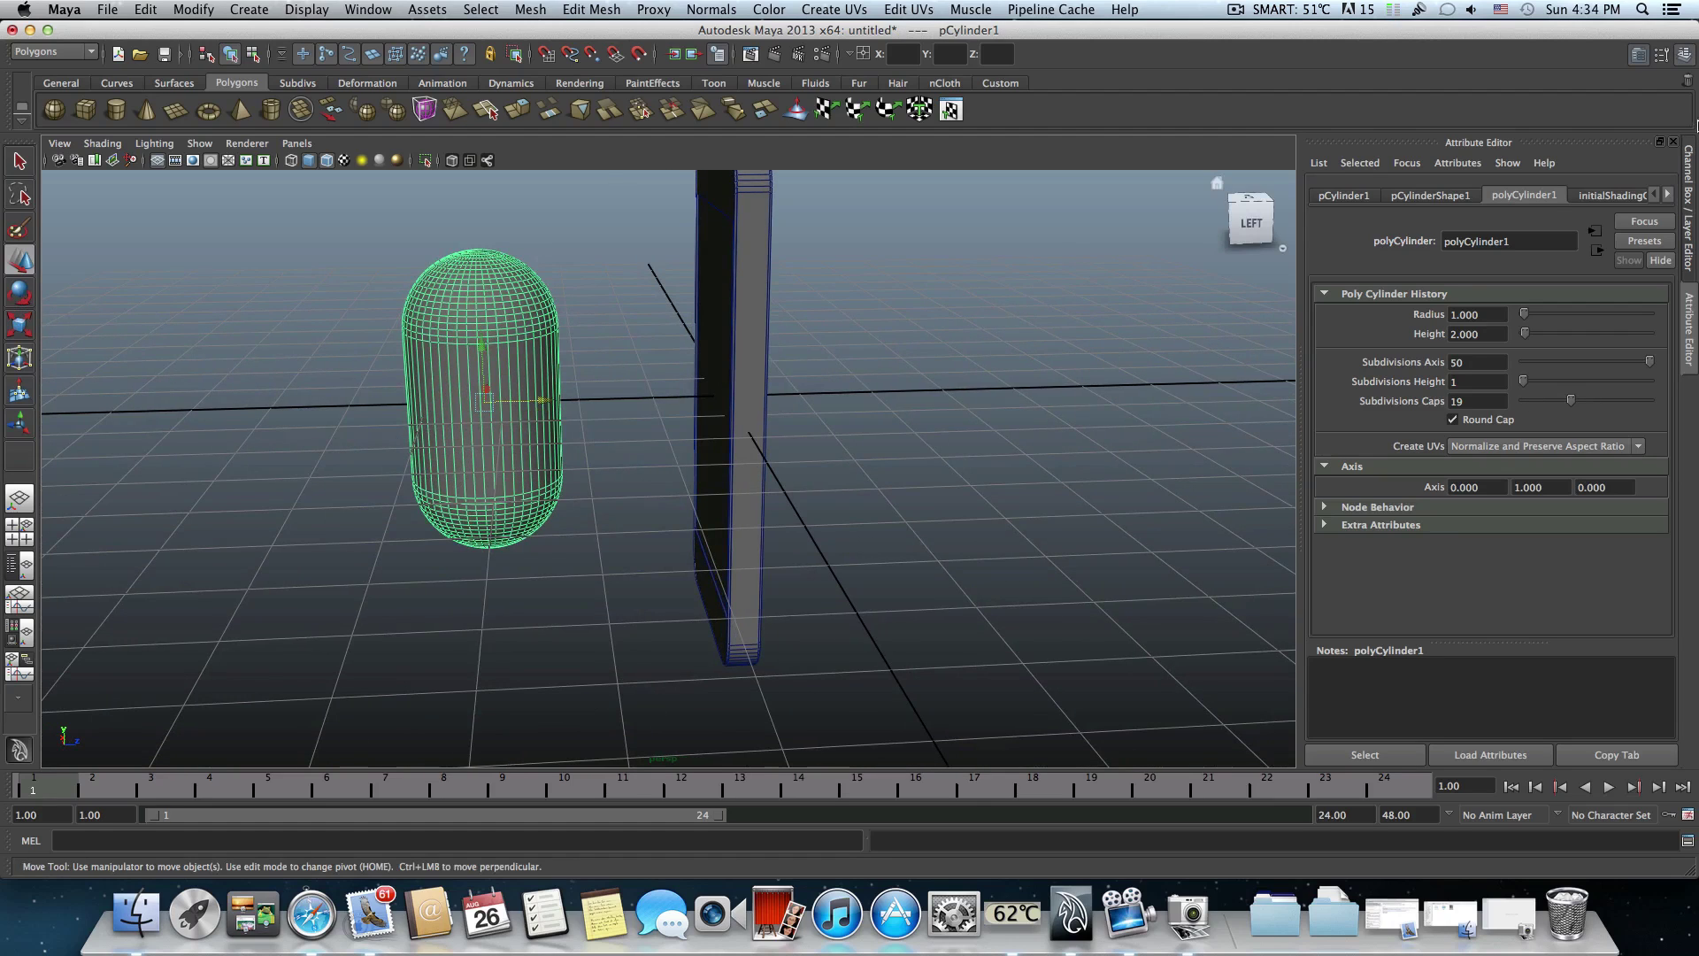
- Rotate the round-capped cylinder to 90 degrees in X so that it points at the phone
click(1684, 59)
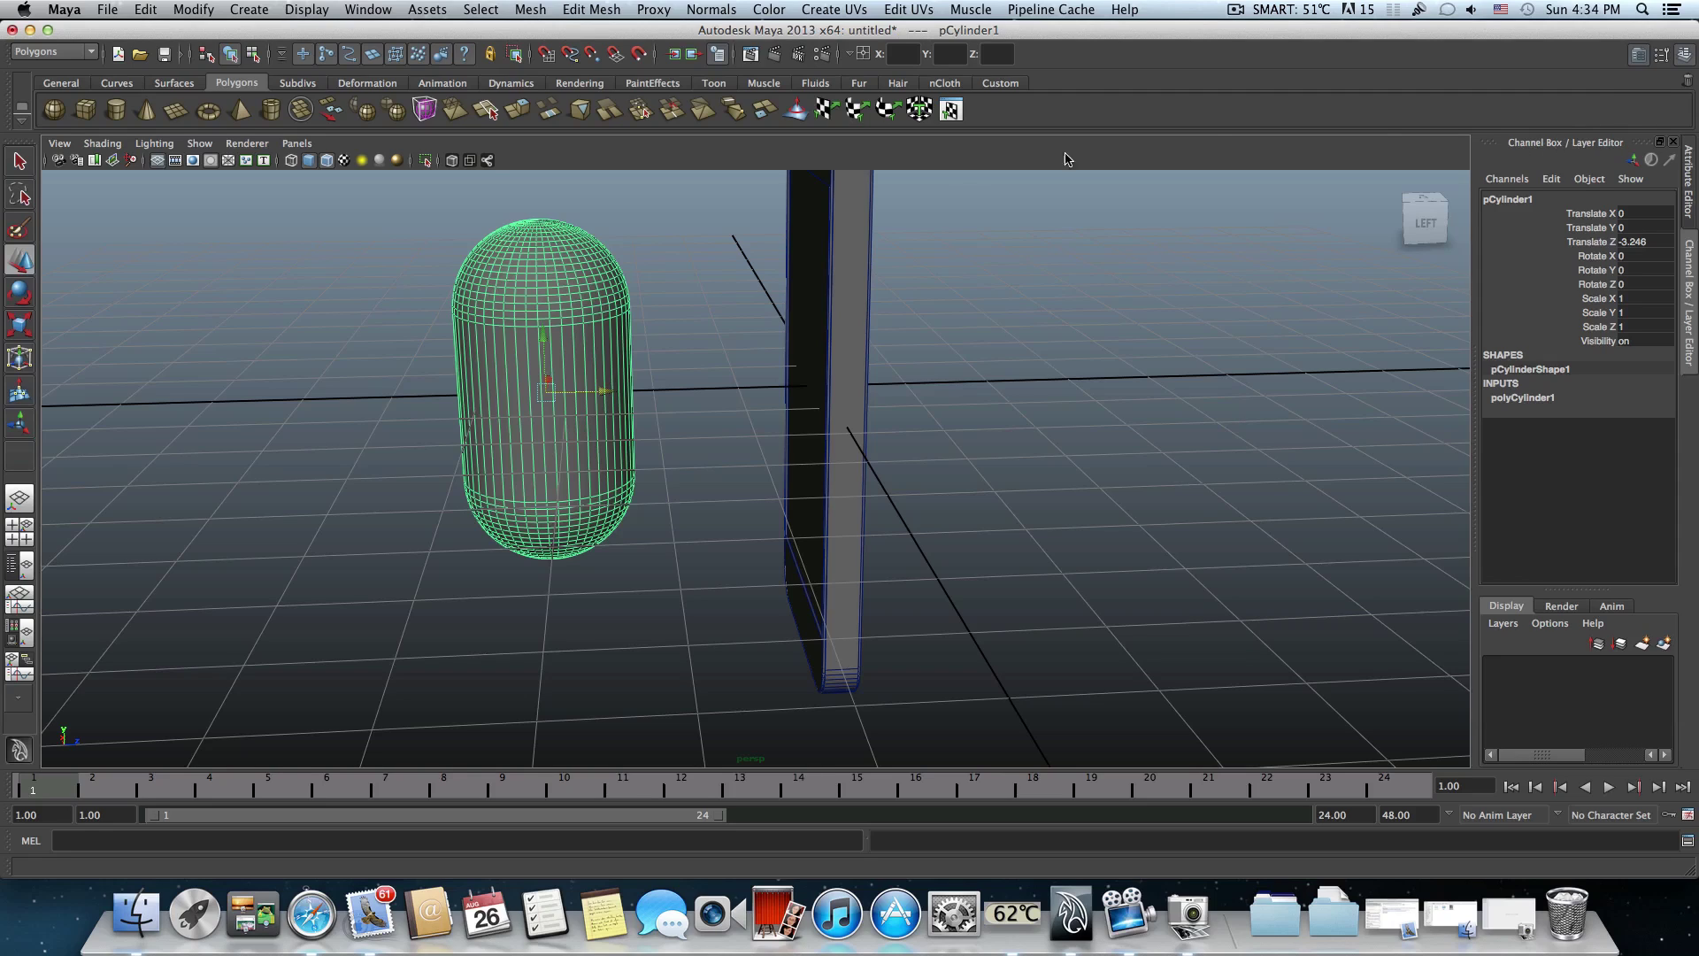
click(20, 292)
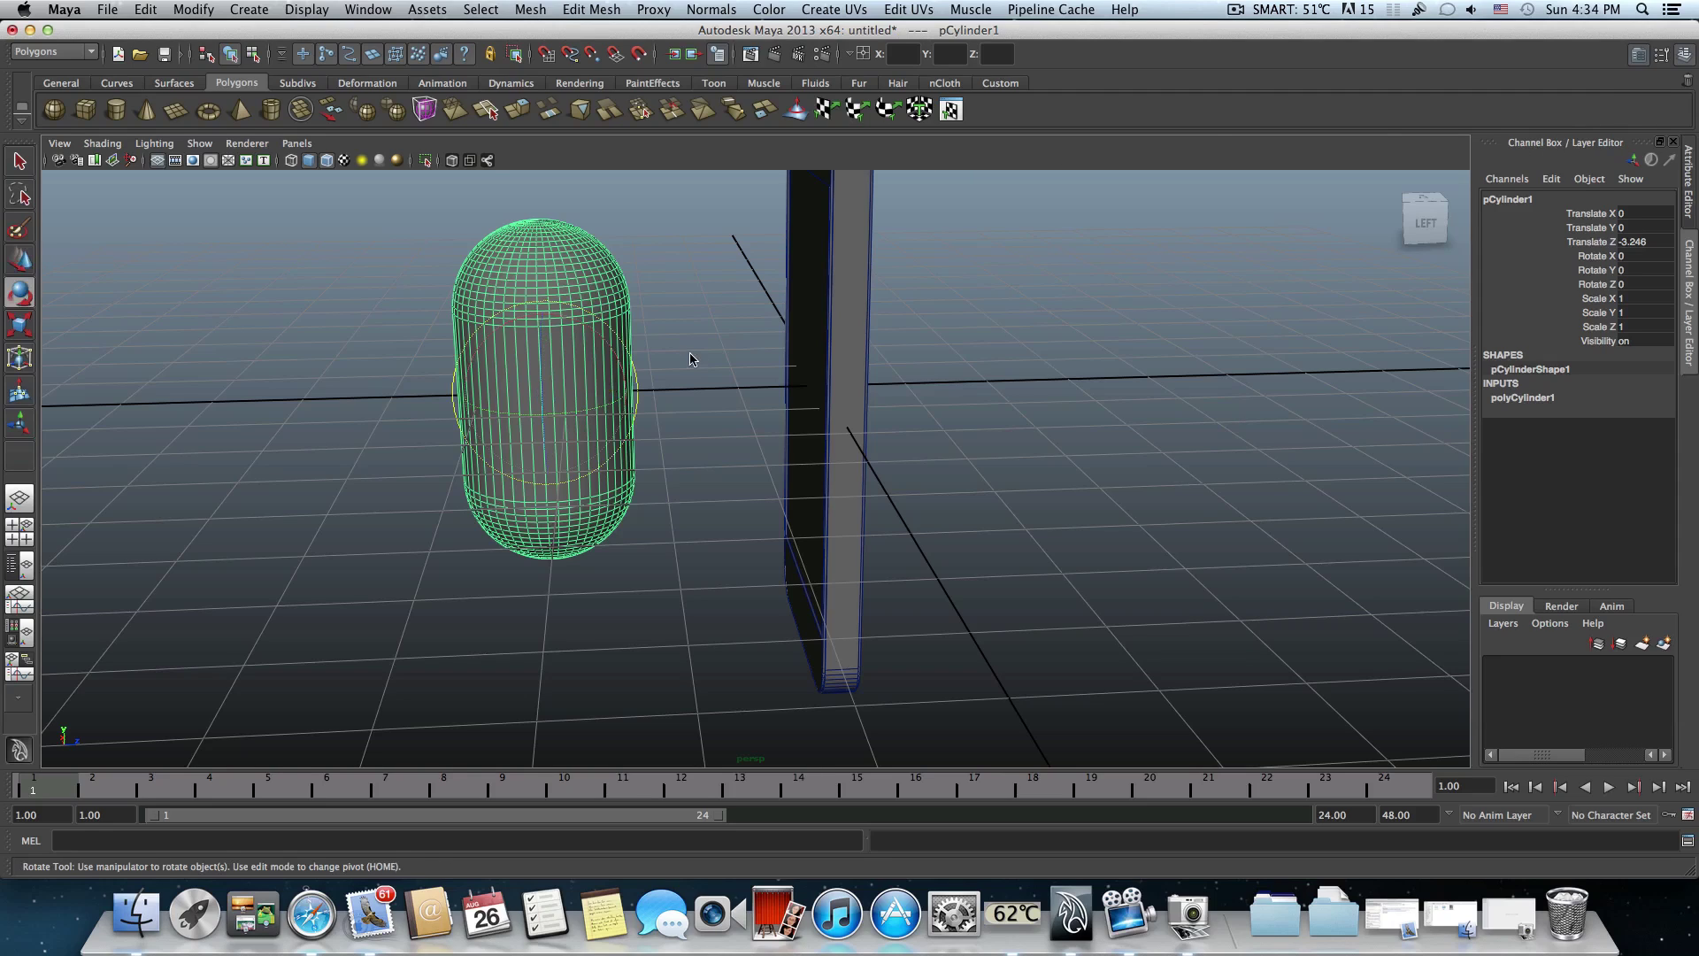
drag(595, 337, 615, 372)
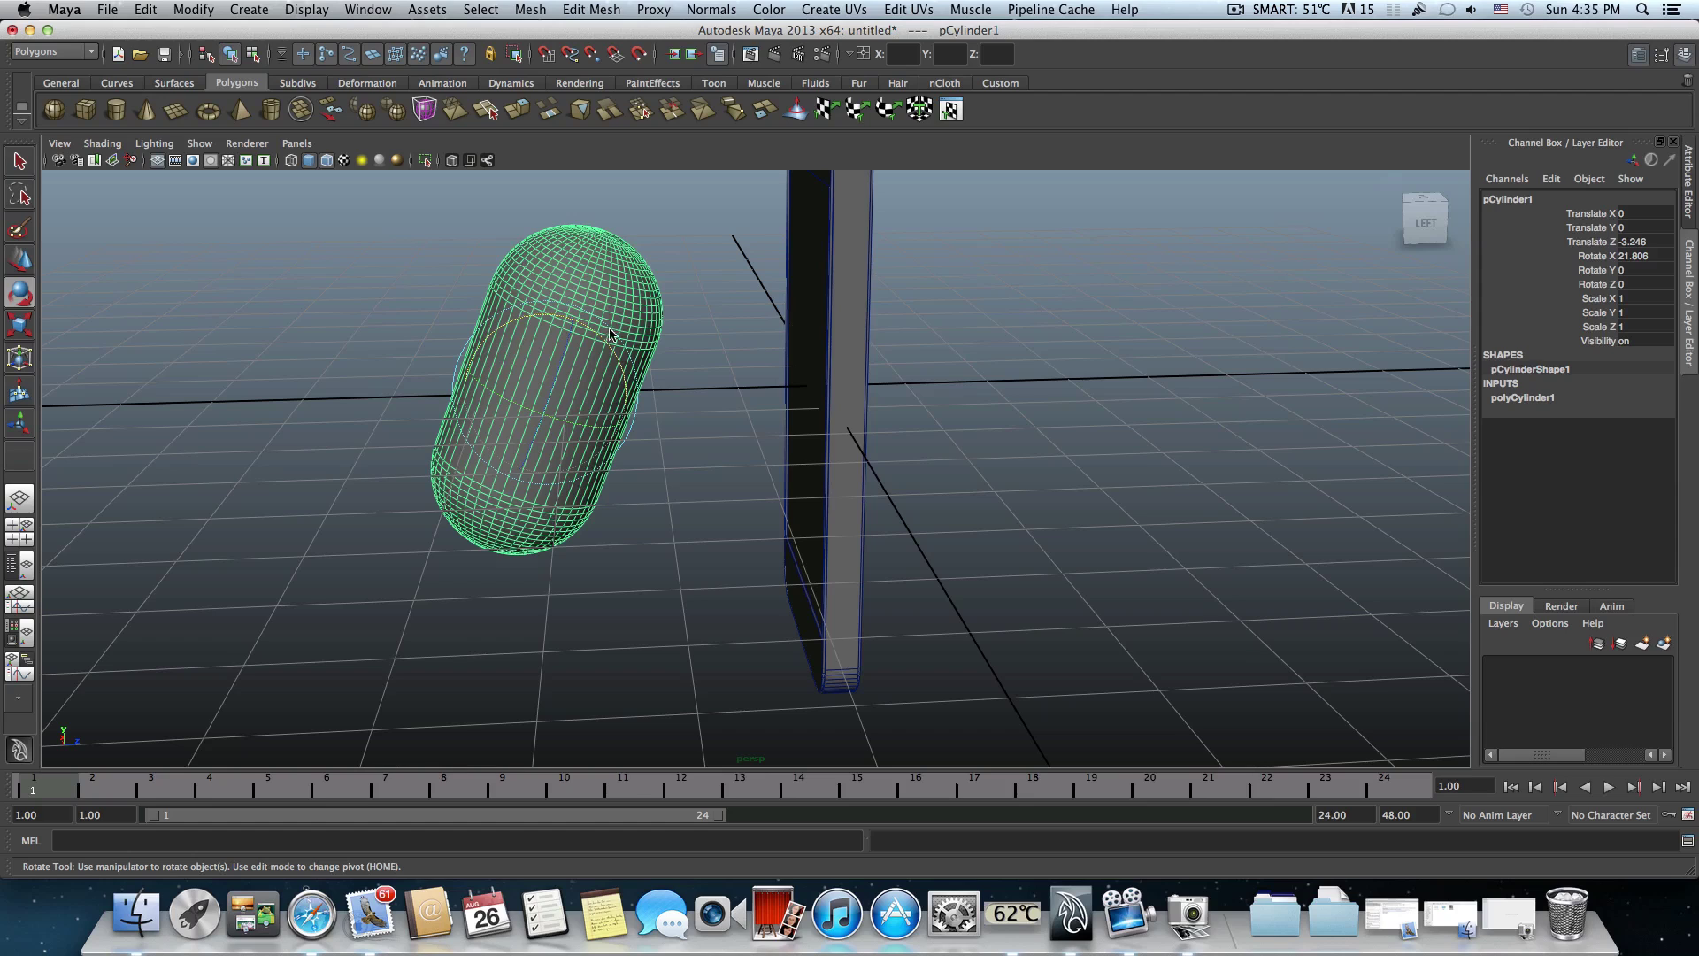
drag(600, 342, 612, 383)
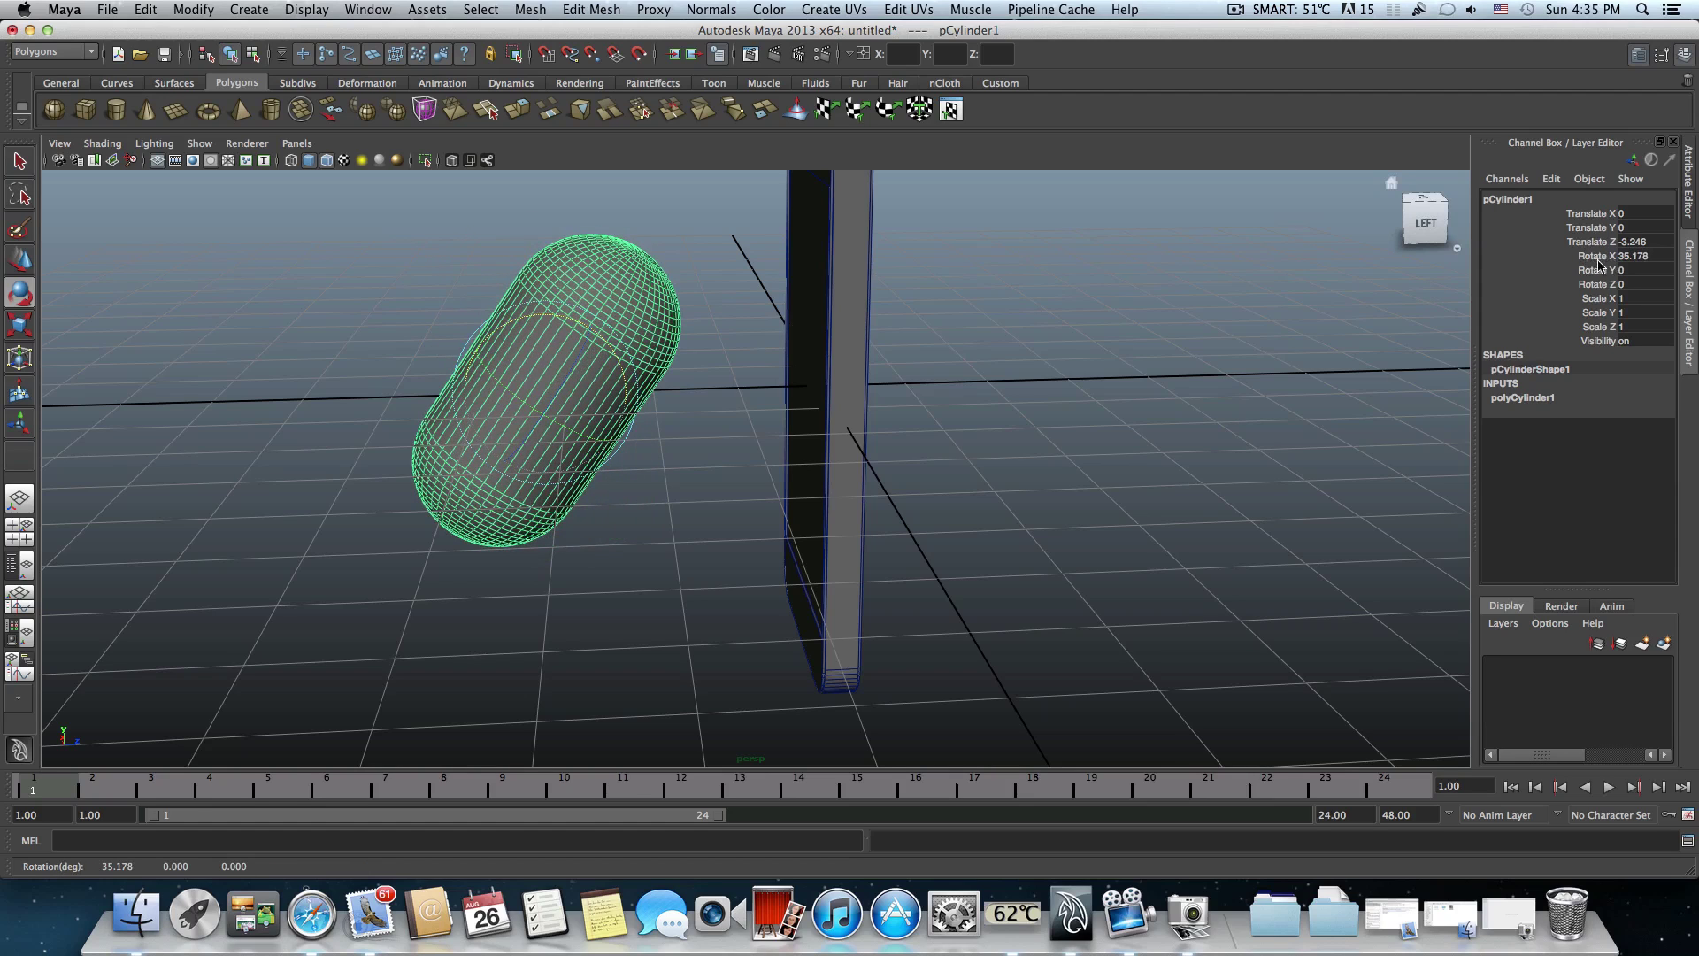
click(1634, 256)
text(90)
key(Return)
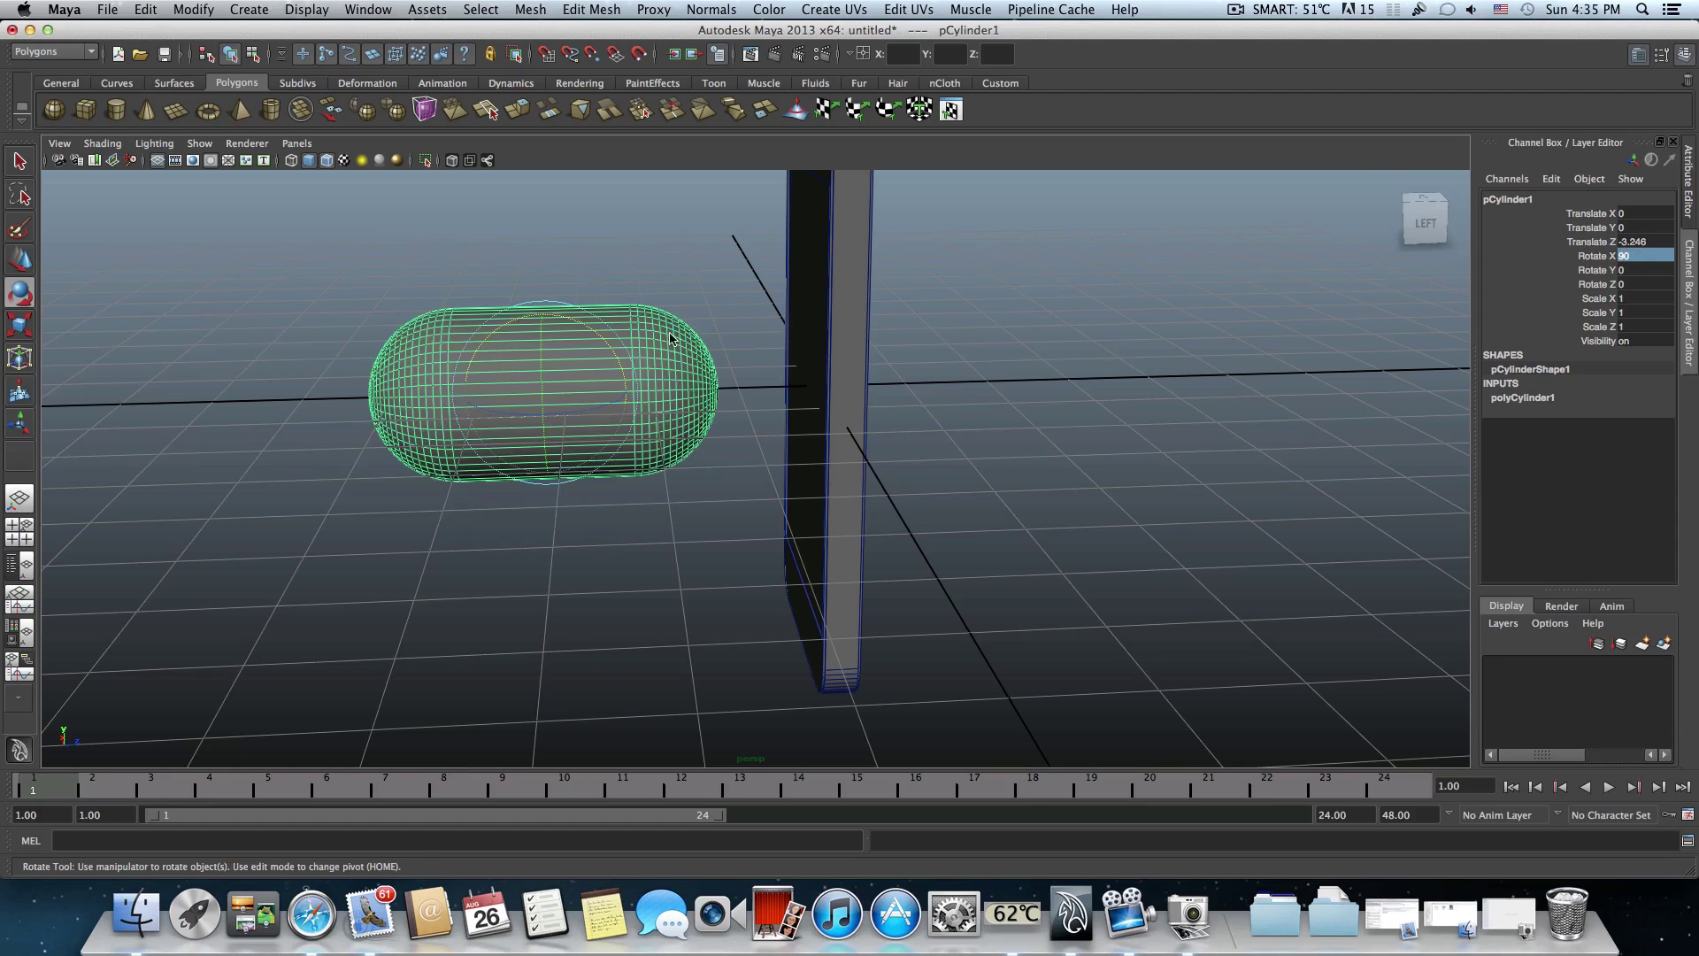
- Lower the capsule to about -2.785 in Y, below the screen recess, and scale it uniformly to about 0.254
click(25, 265)
drag(543, 338, 436, 528)
key(r)
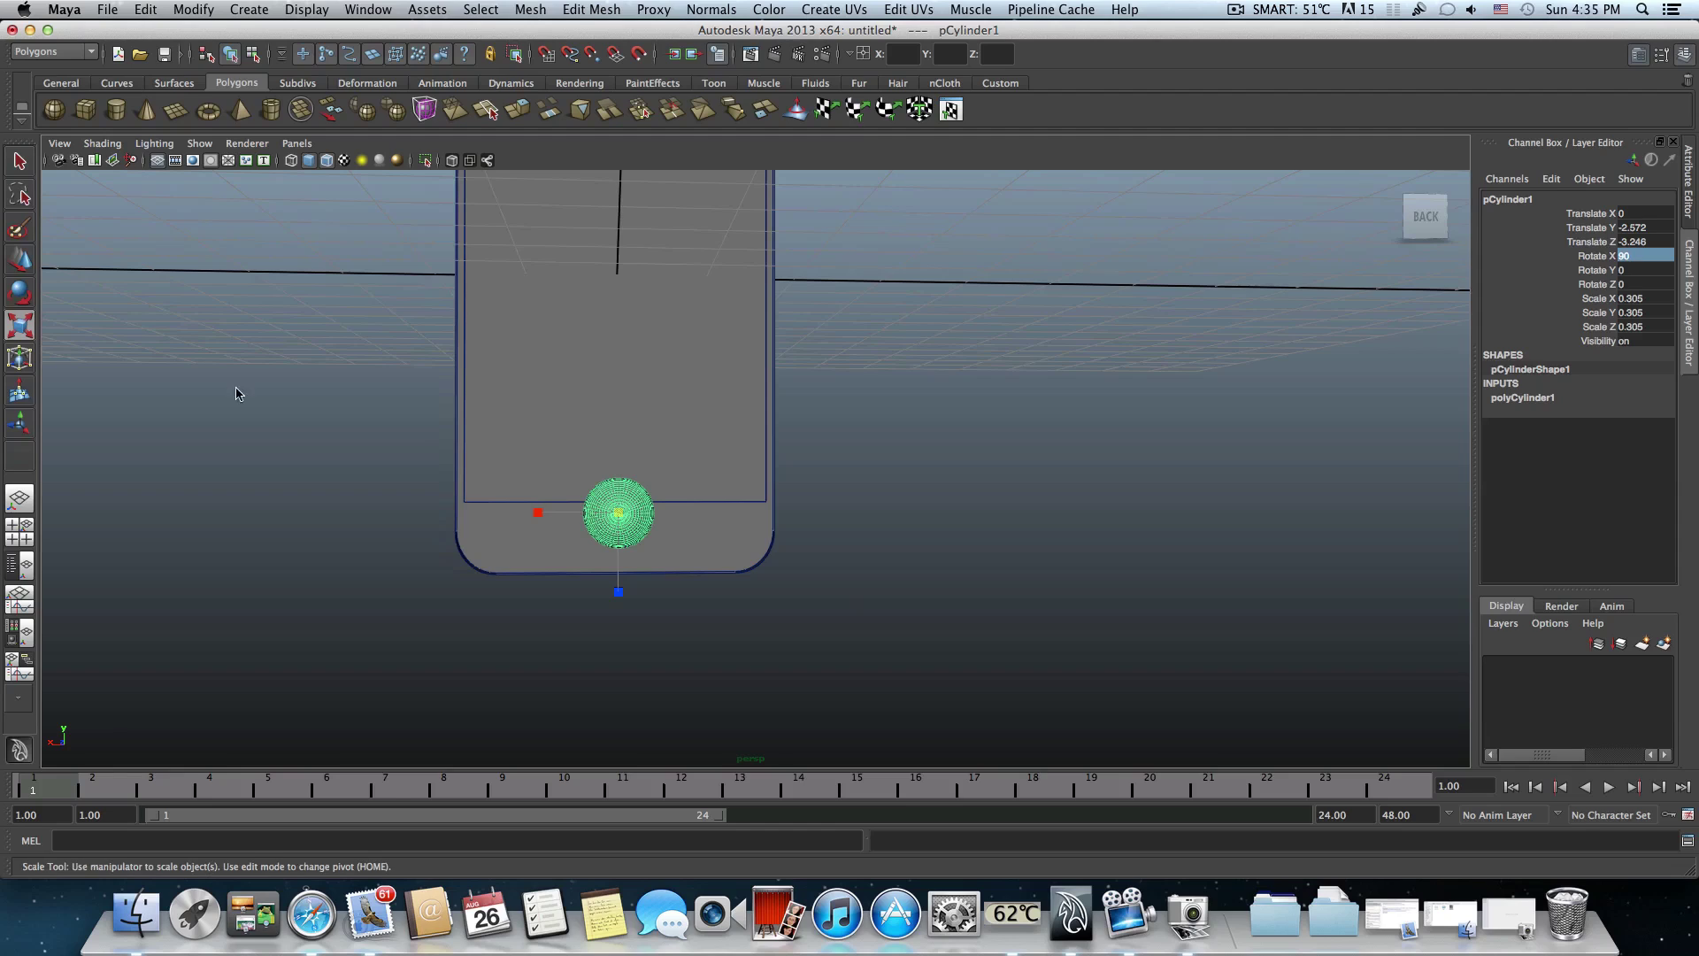
key(w)
drag(620, 453, 620, 478)
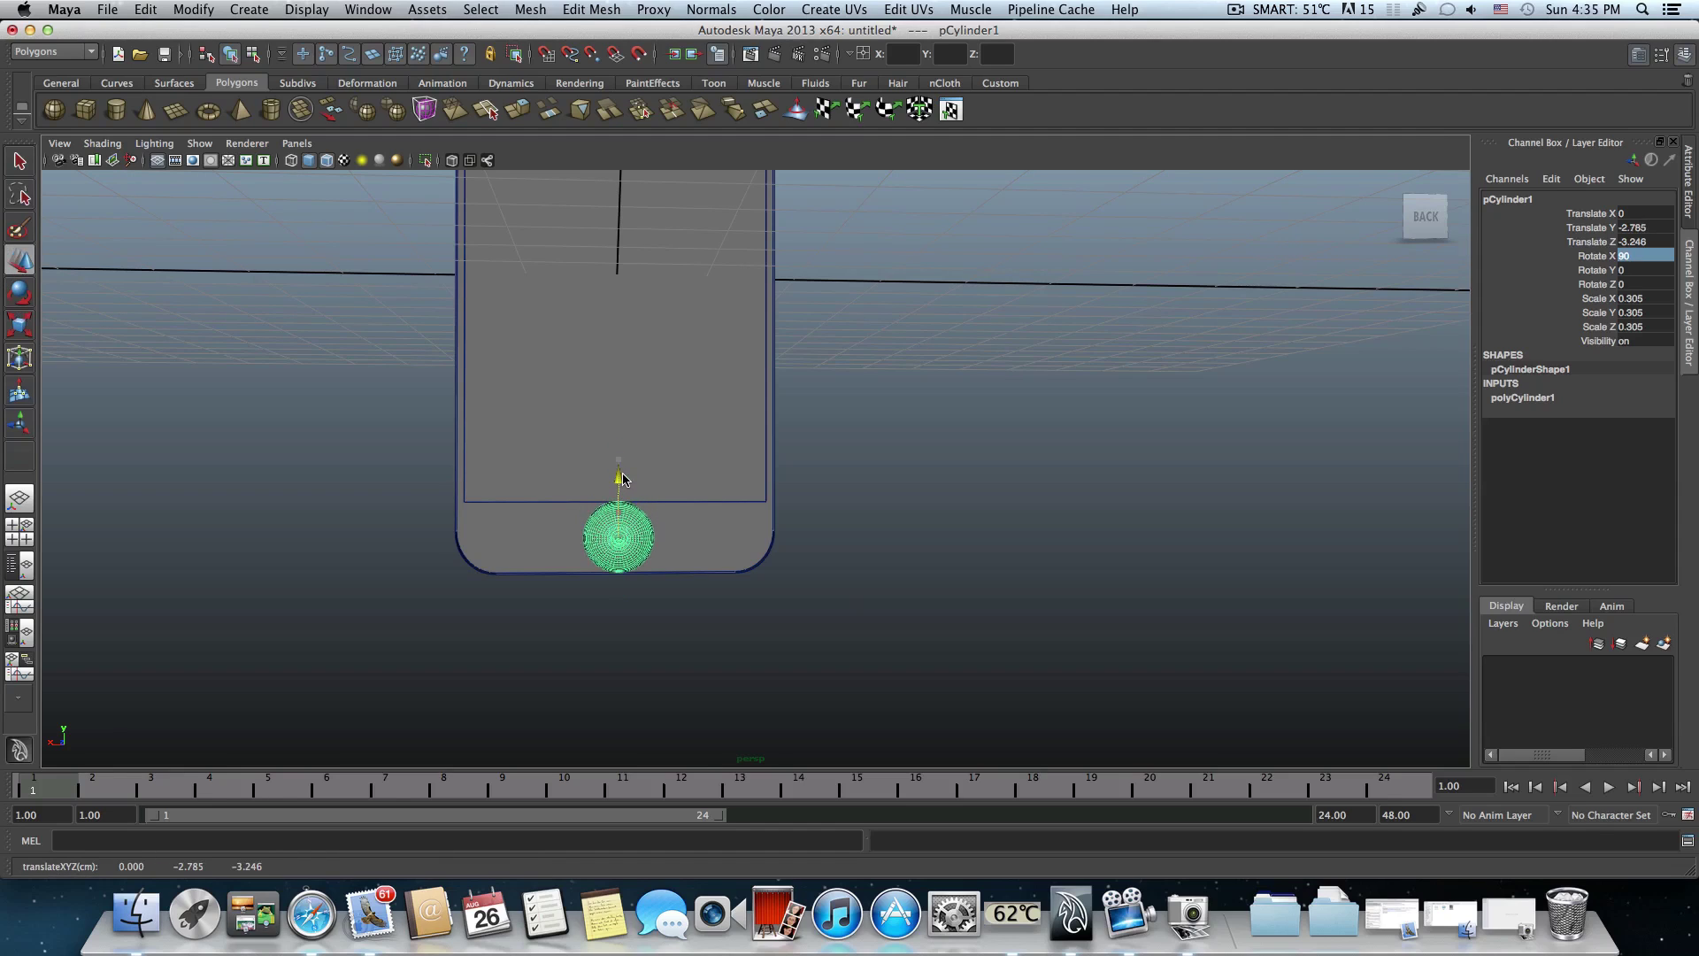
click(20, 325)
drag(620, 539, 478, 535)
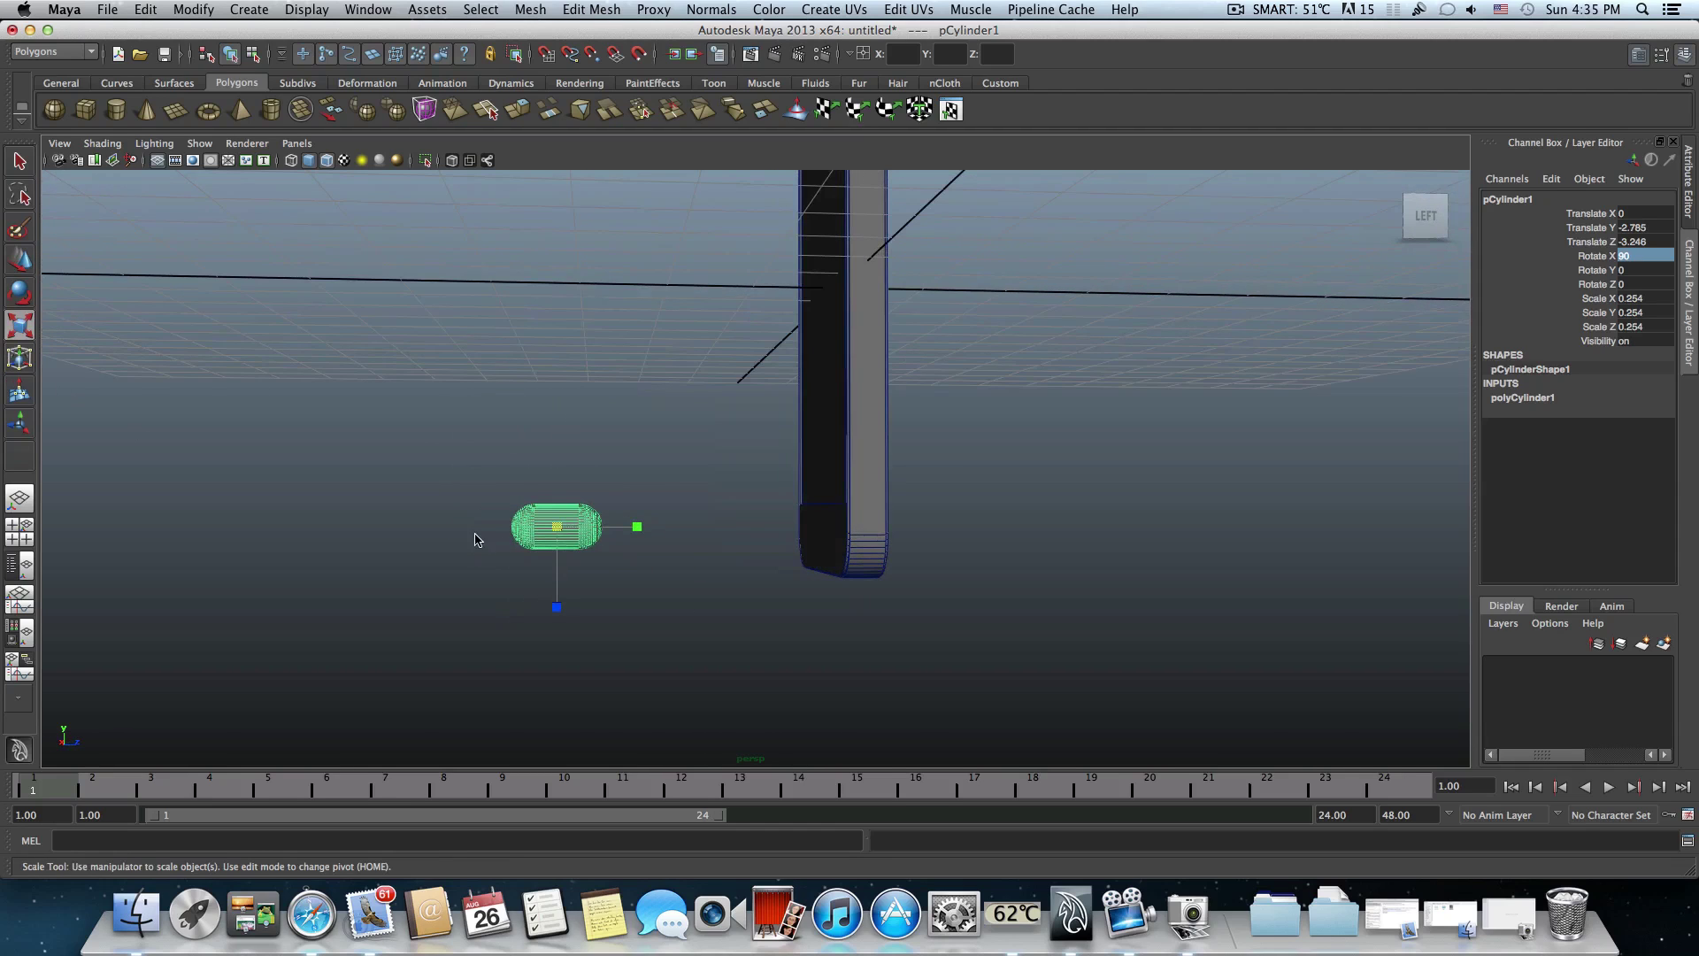
- Move the capsule into the phone's face at about -0.271 in Z and lower it to about -2.878 in Y
click(22, 262)
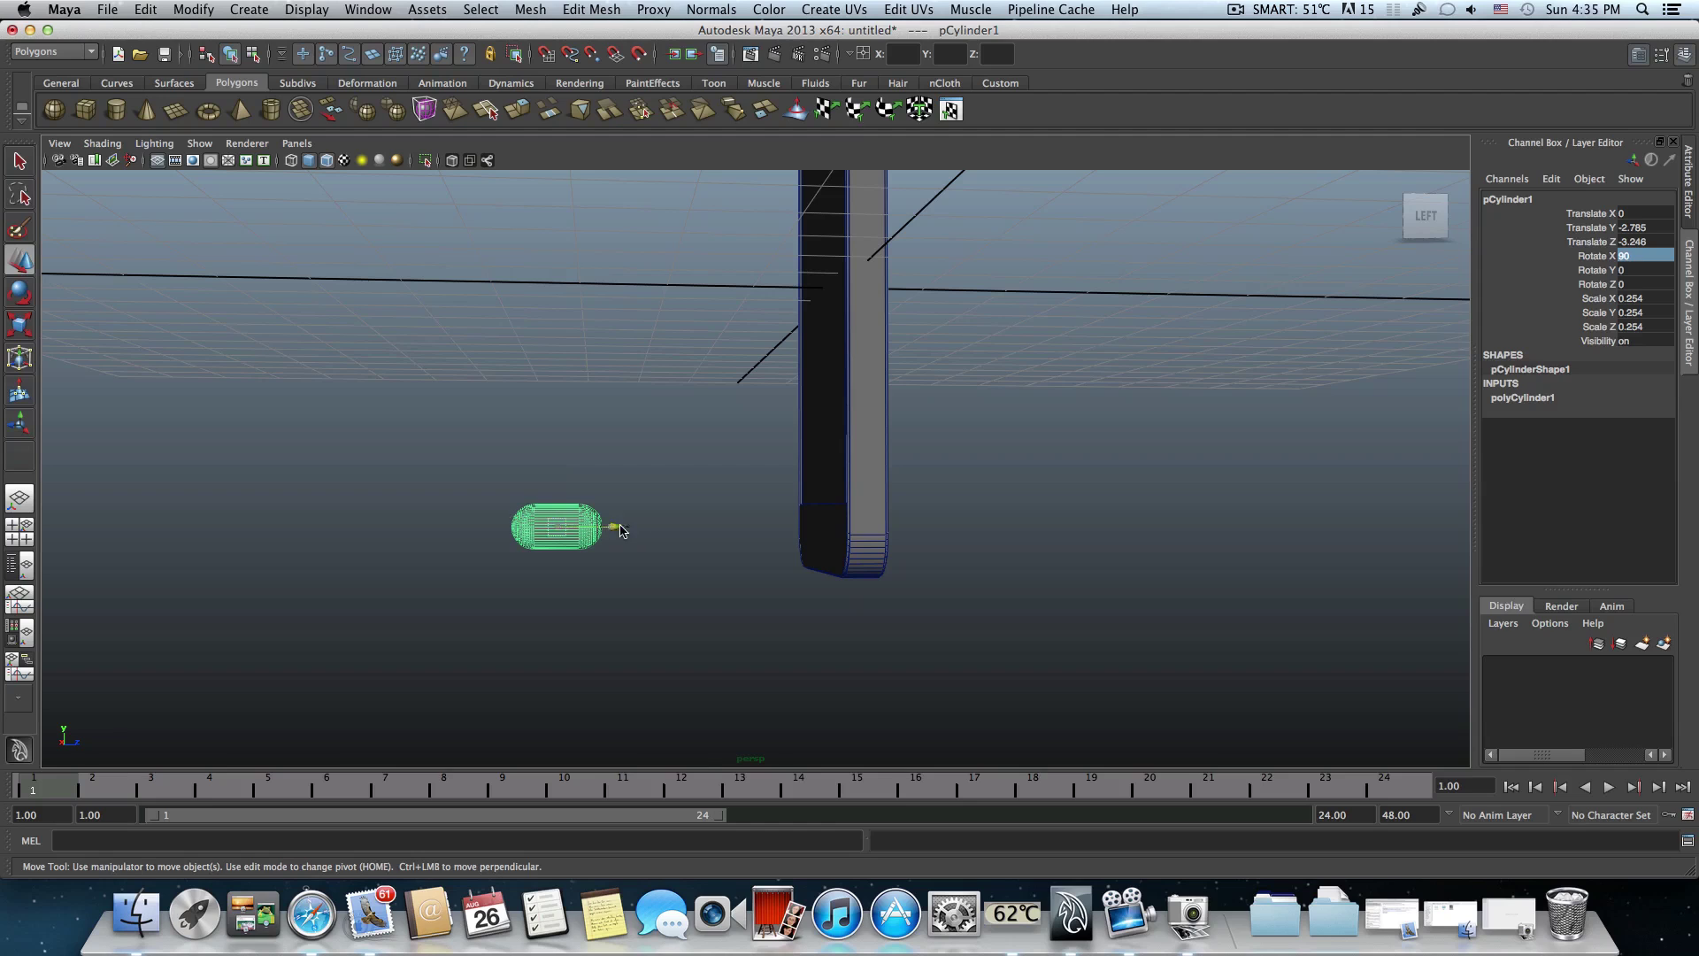
drag(619, 527, 918, 539)
alt+drag(667, 466, 736, 455)
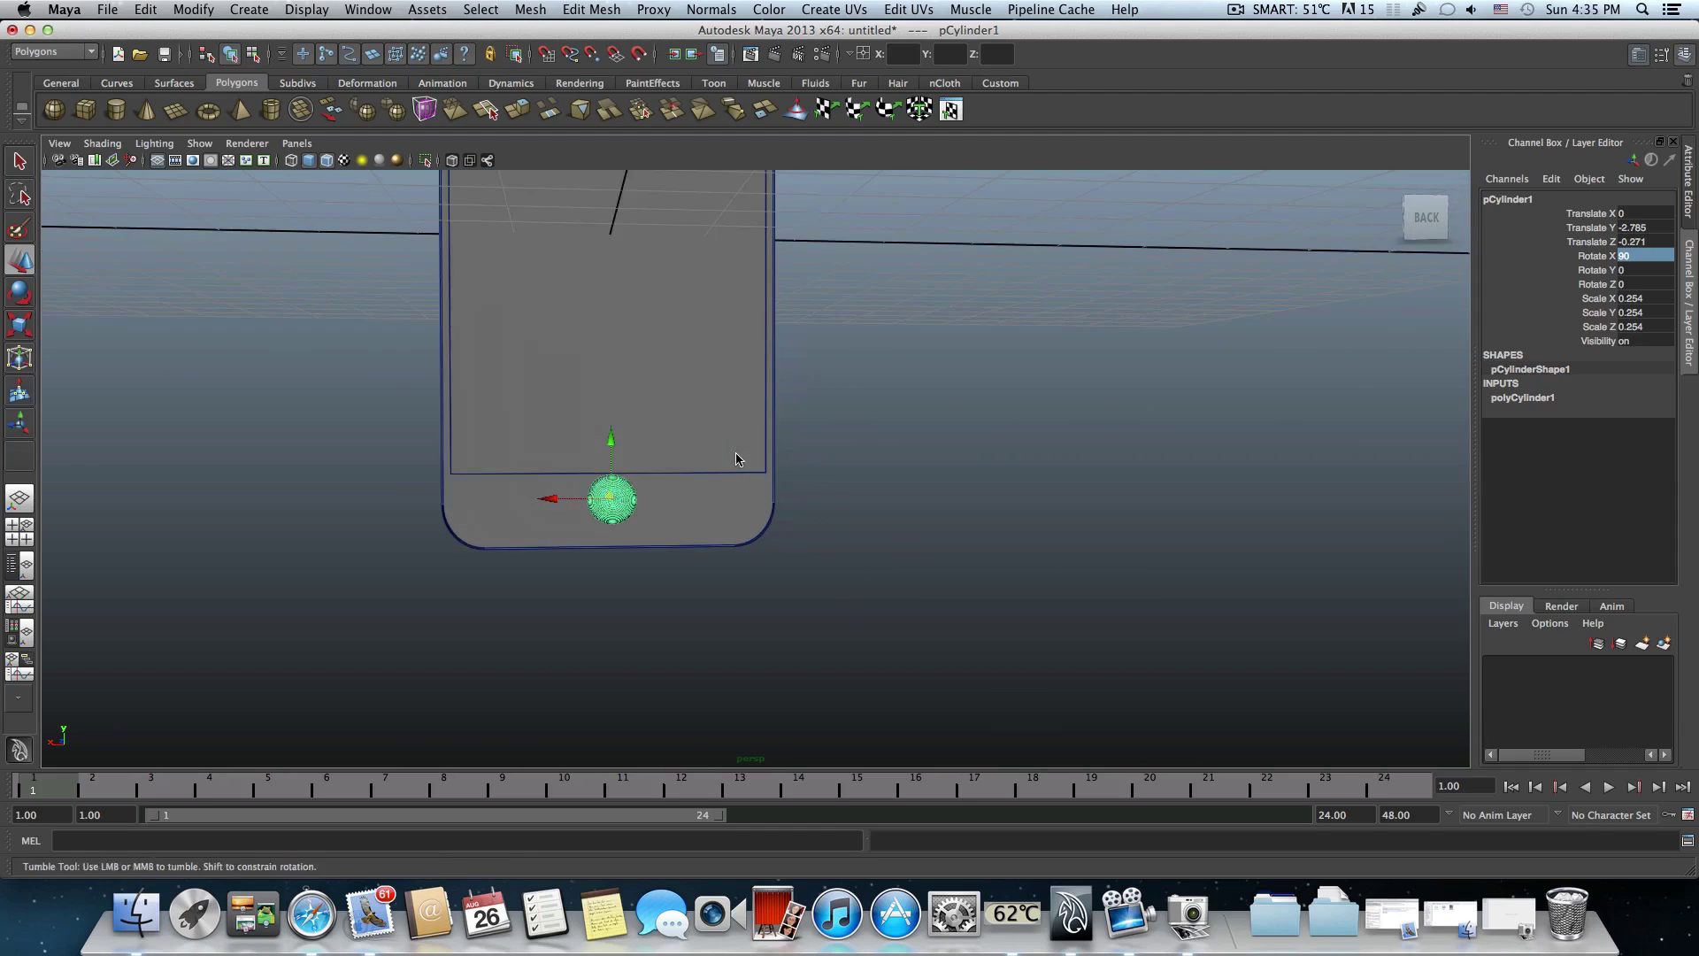
drag(610, 441, 630, 492)
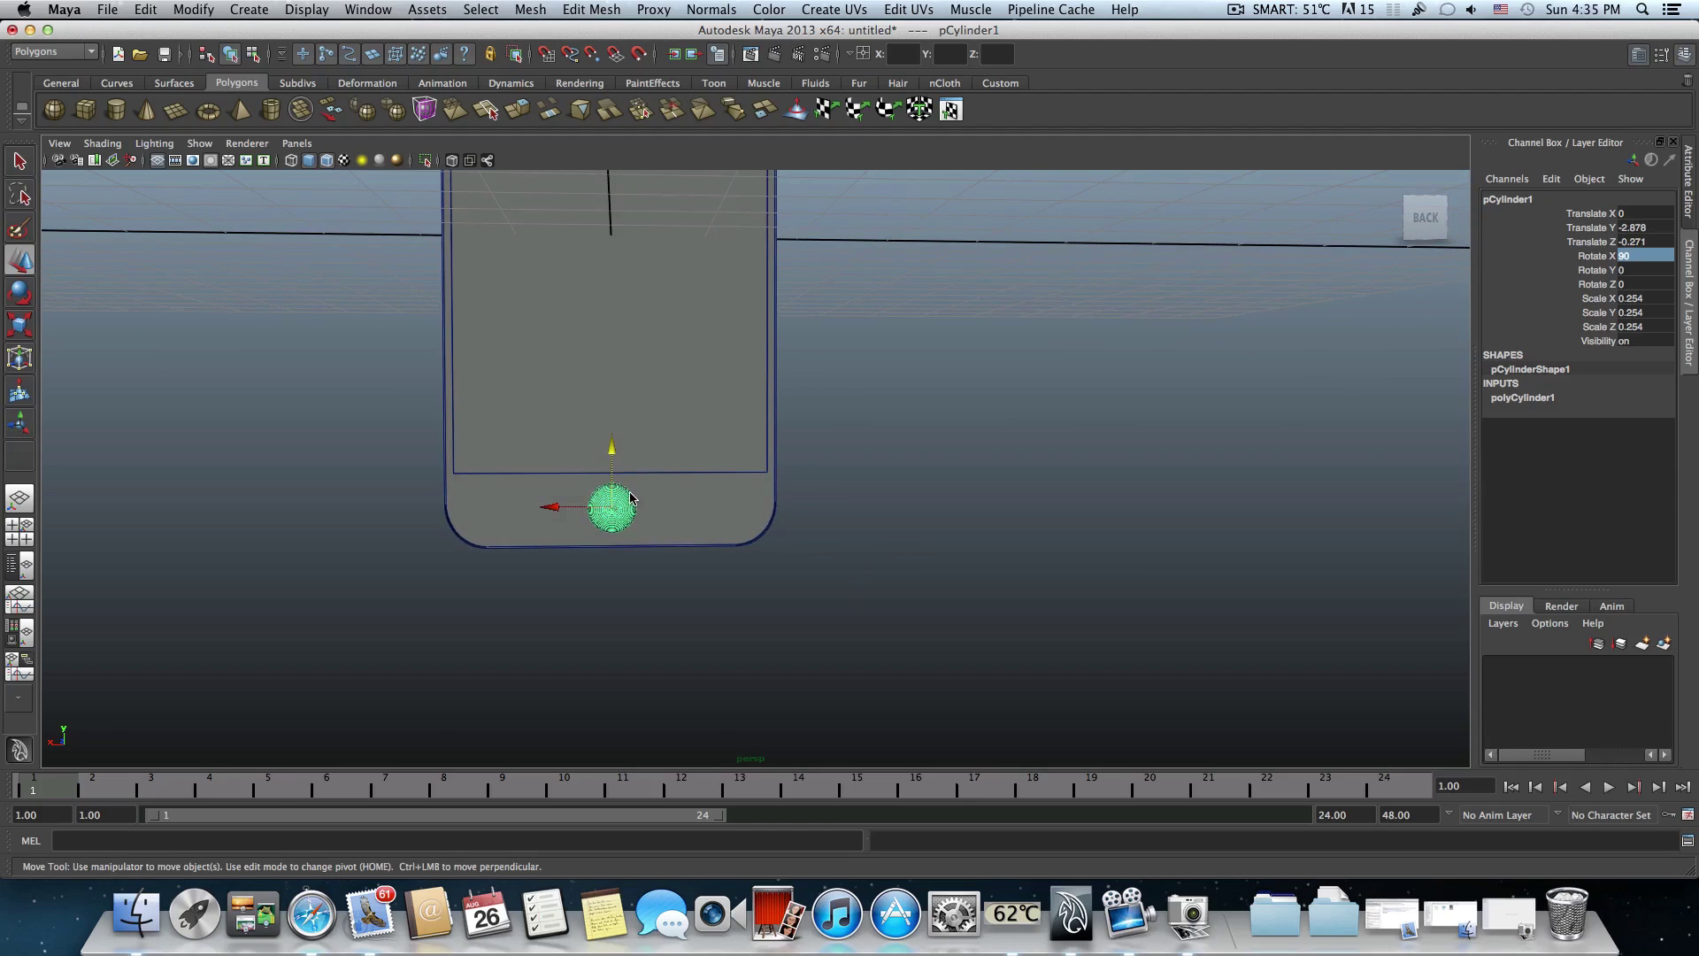
alt+middle_drag(624, 489, 657, 451)
alt+right_drag(657, 452, 675, 435)
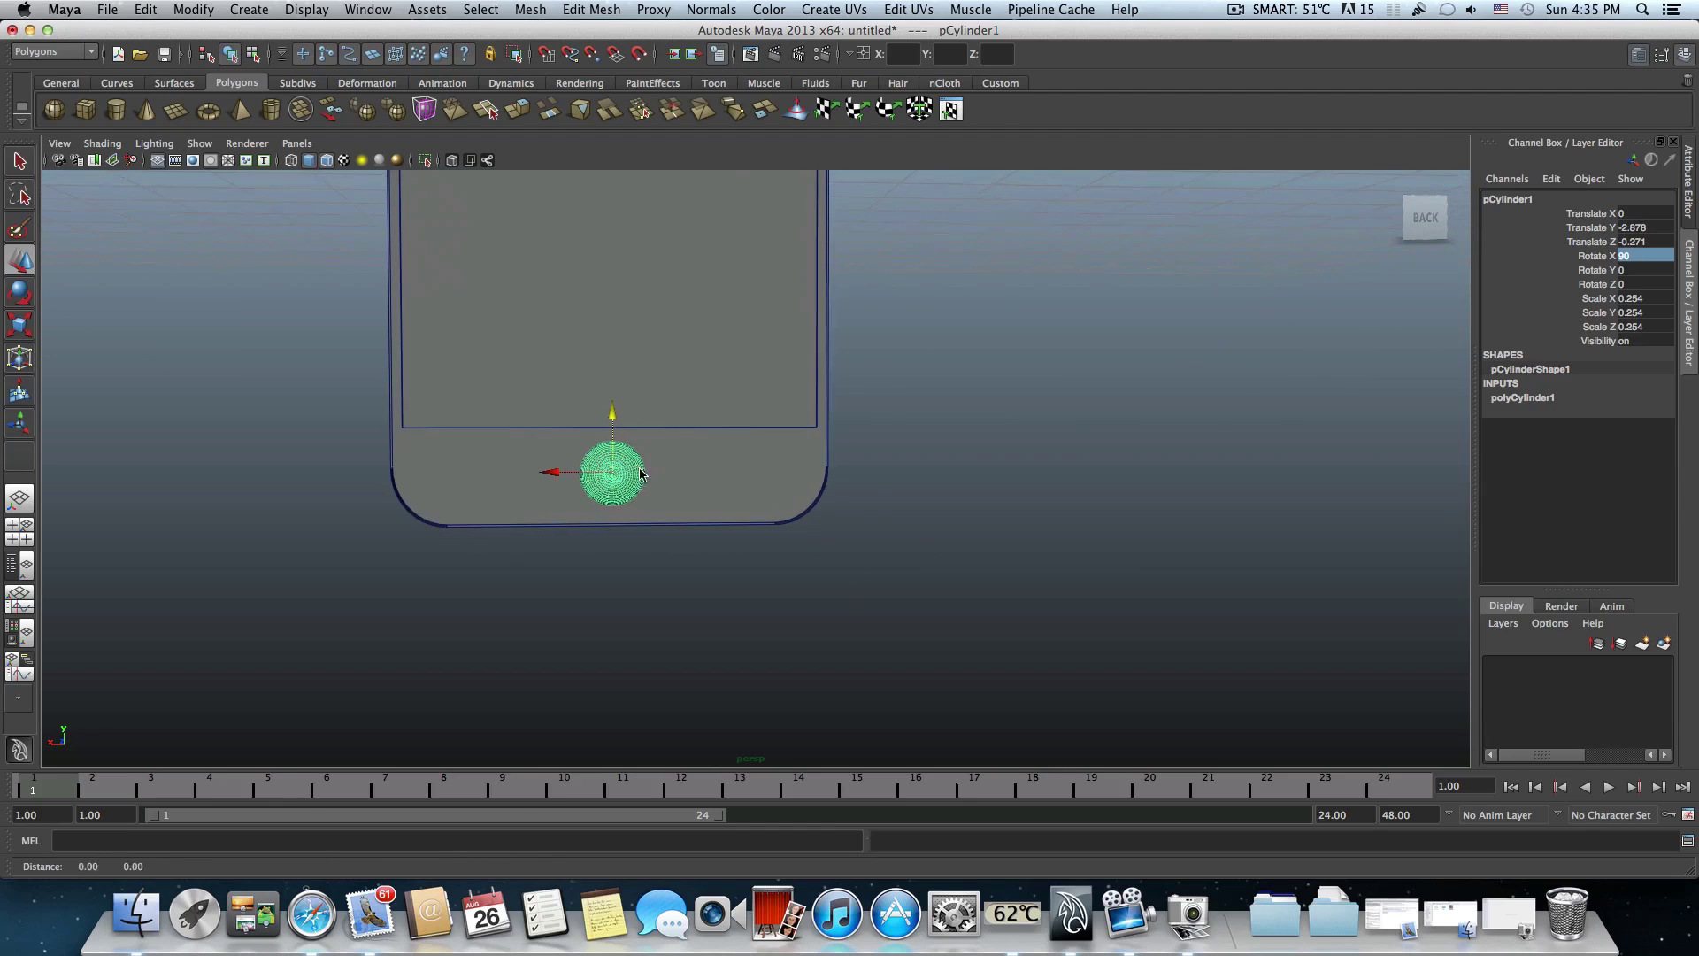
- Examine the capsule's placement below the screen recess from straight on and from several angles
alt+middle_drag(675, 435, 729, 482)
alt+right_drag(729, 488, 738, 490)
alt+middle_drag(738, 490, 725, 478)
alt+drag(687, 472, 672, 470)
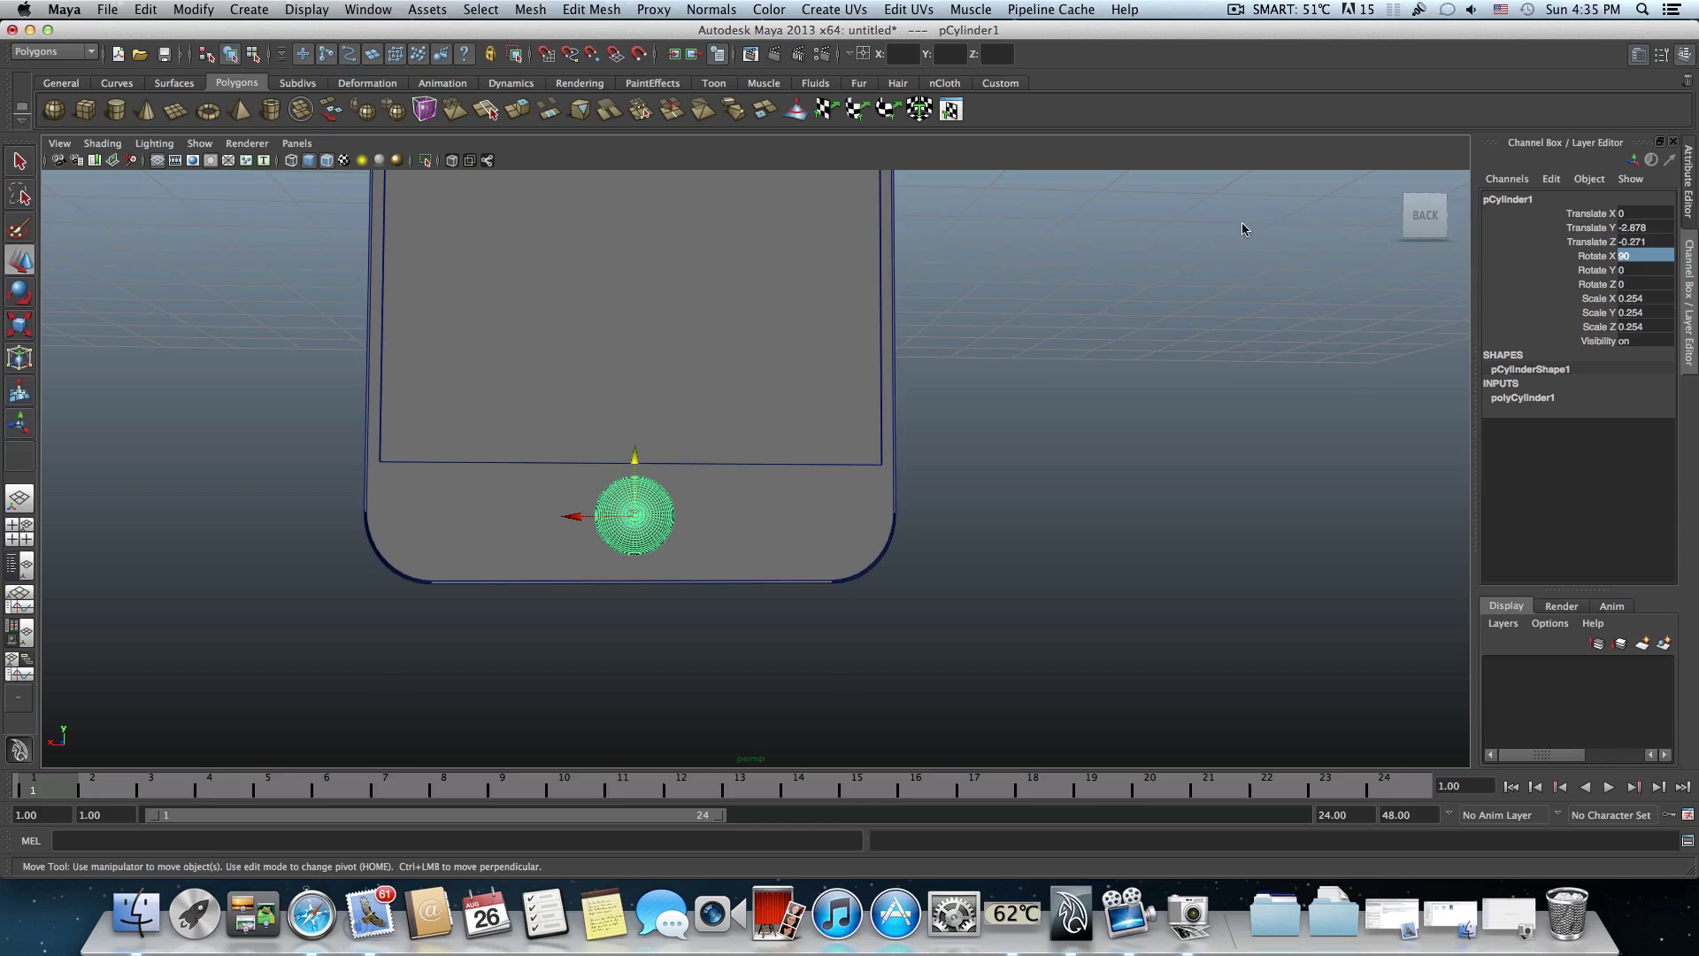
click(1423, 219)
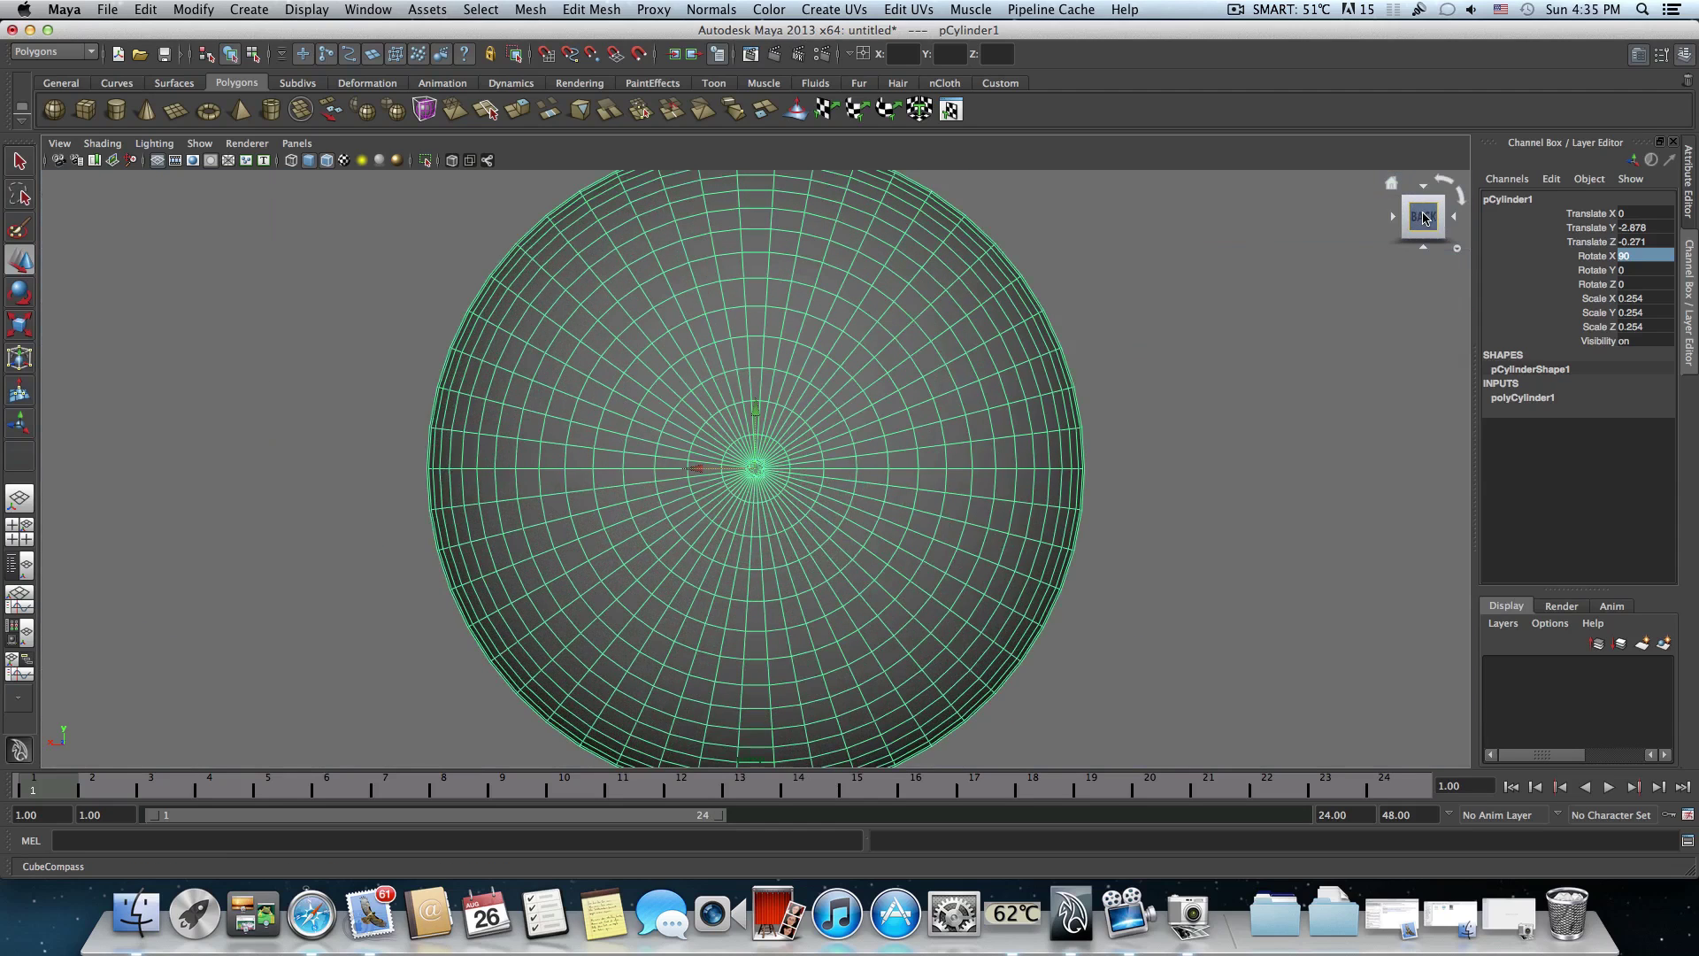
scroll(1116, 469, down, 6)
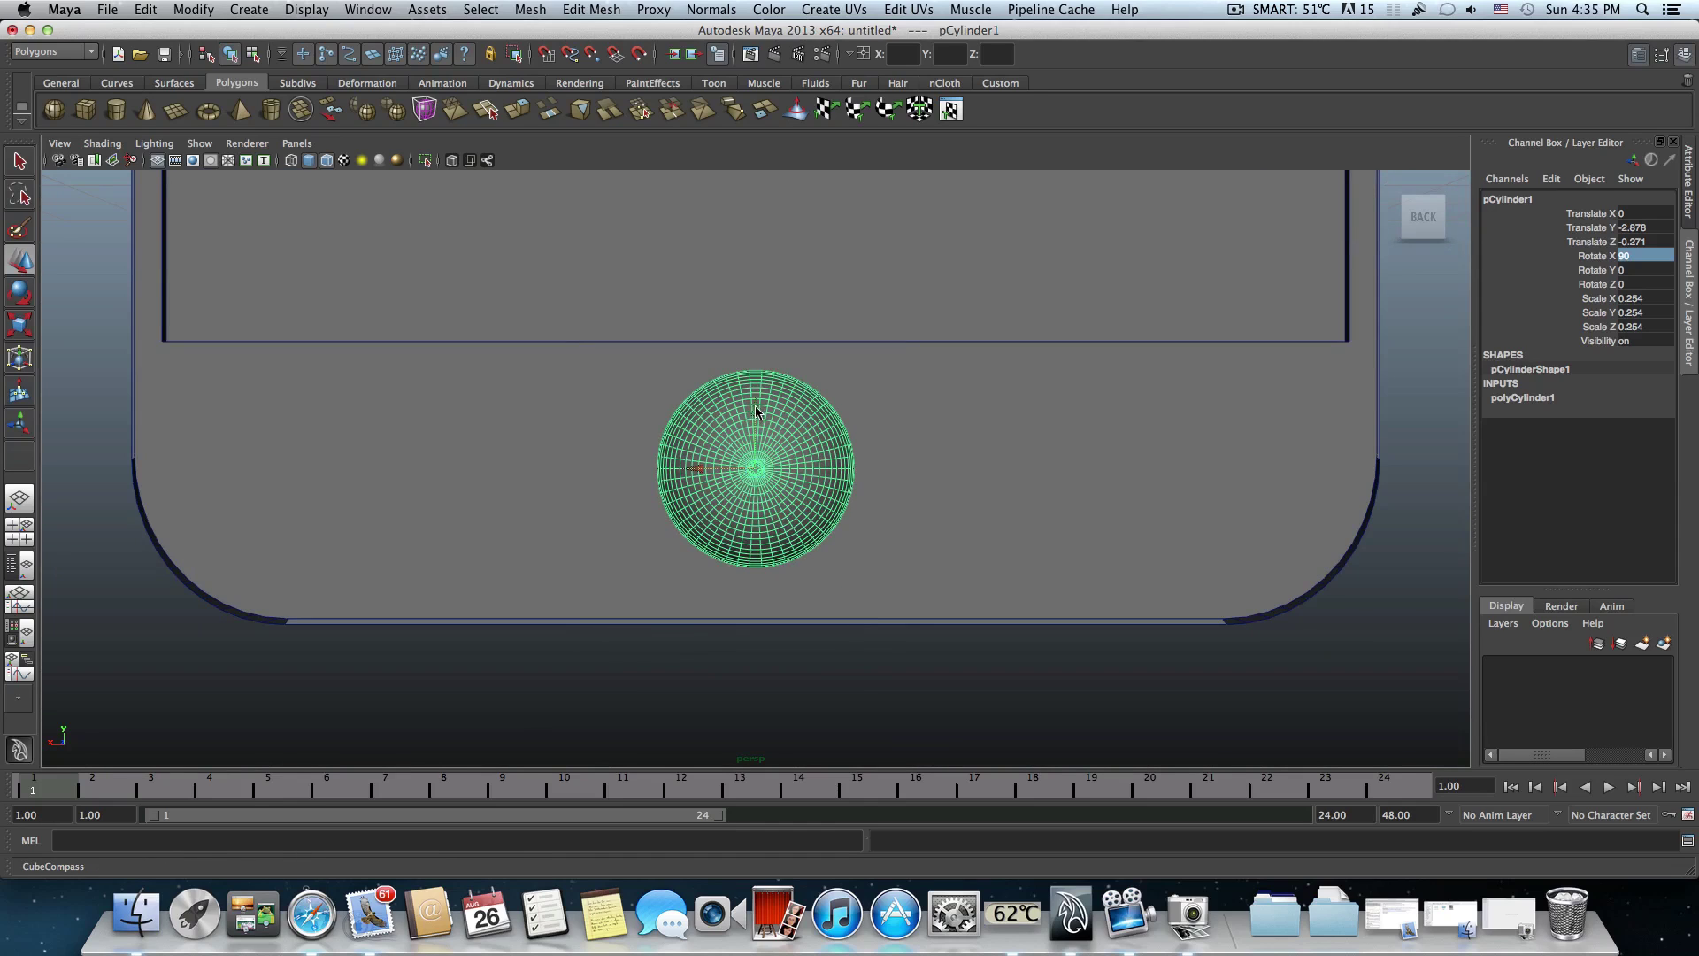
alt+drag(847, 426, 741, 437)
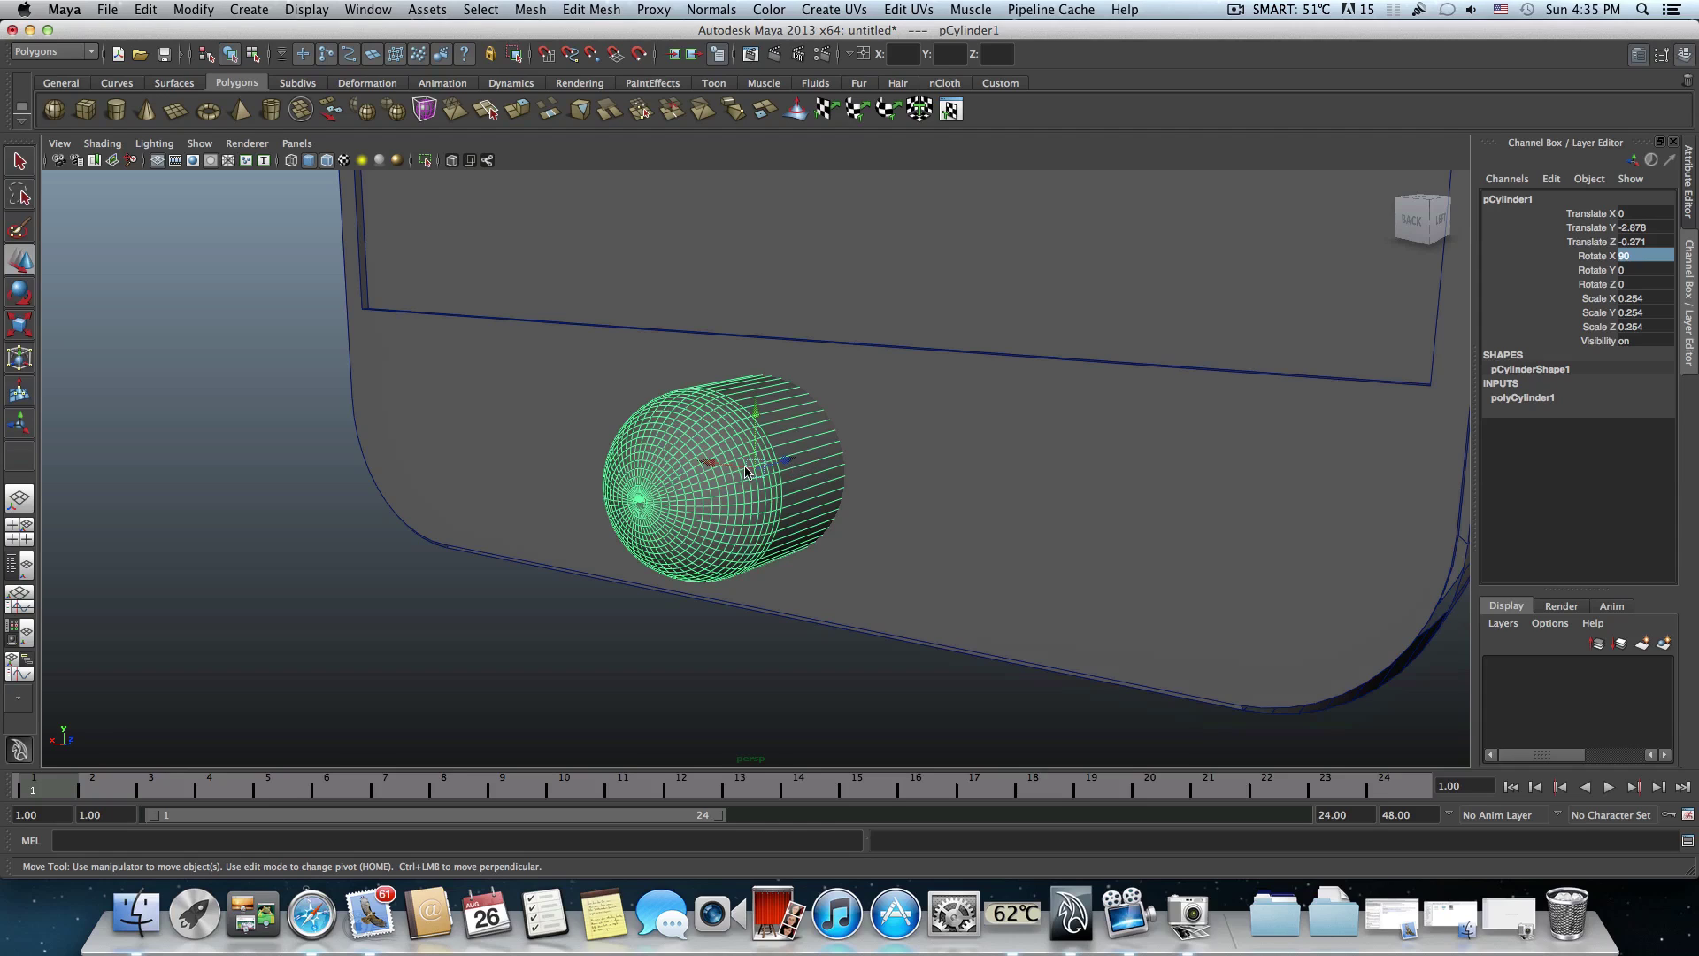
alt+drag(745, 471, 825, 462)
scroll(825, 462, down, 6)
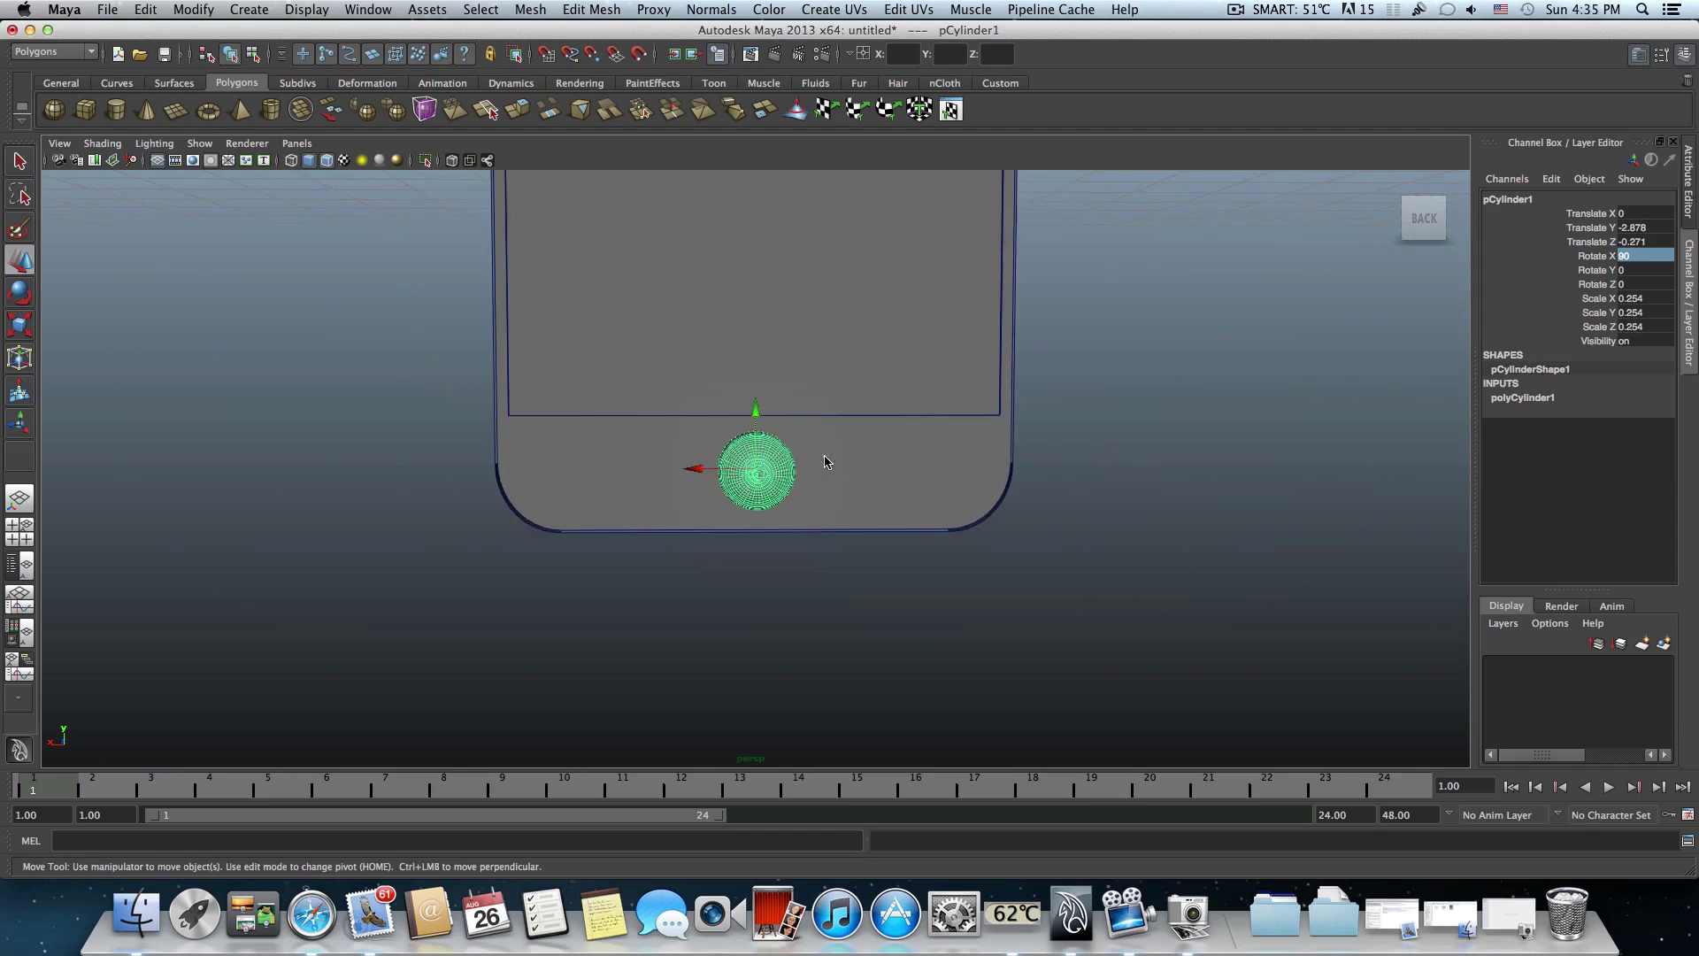
scroll(824, 459, down, 4)
alt+drag(819, 273, 601, 332)
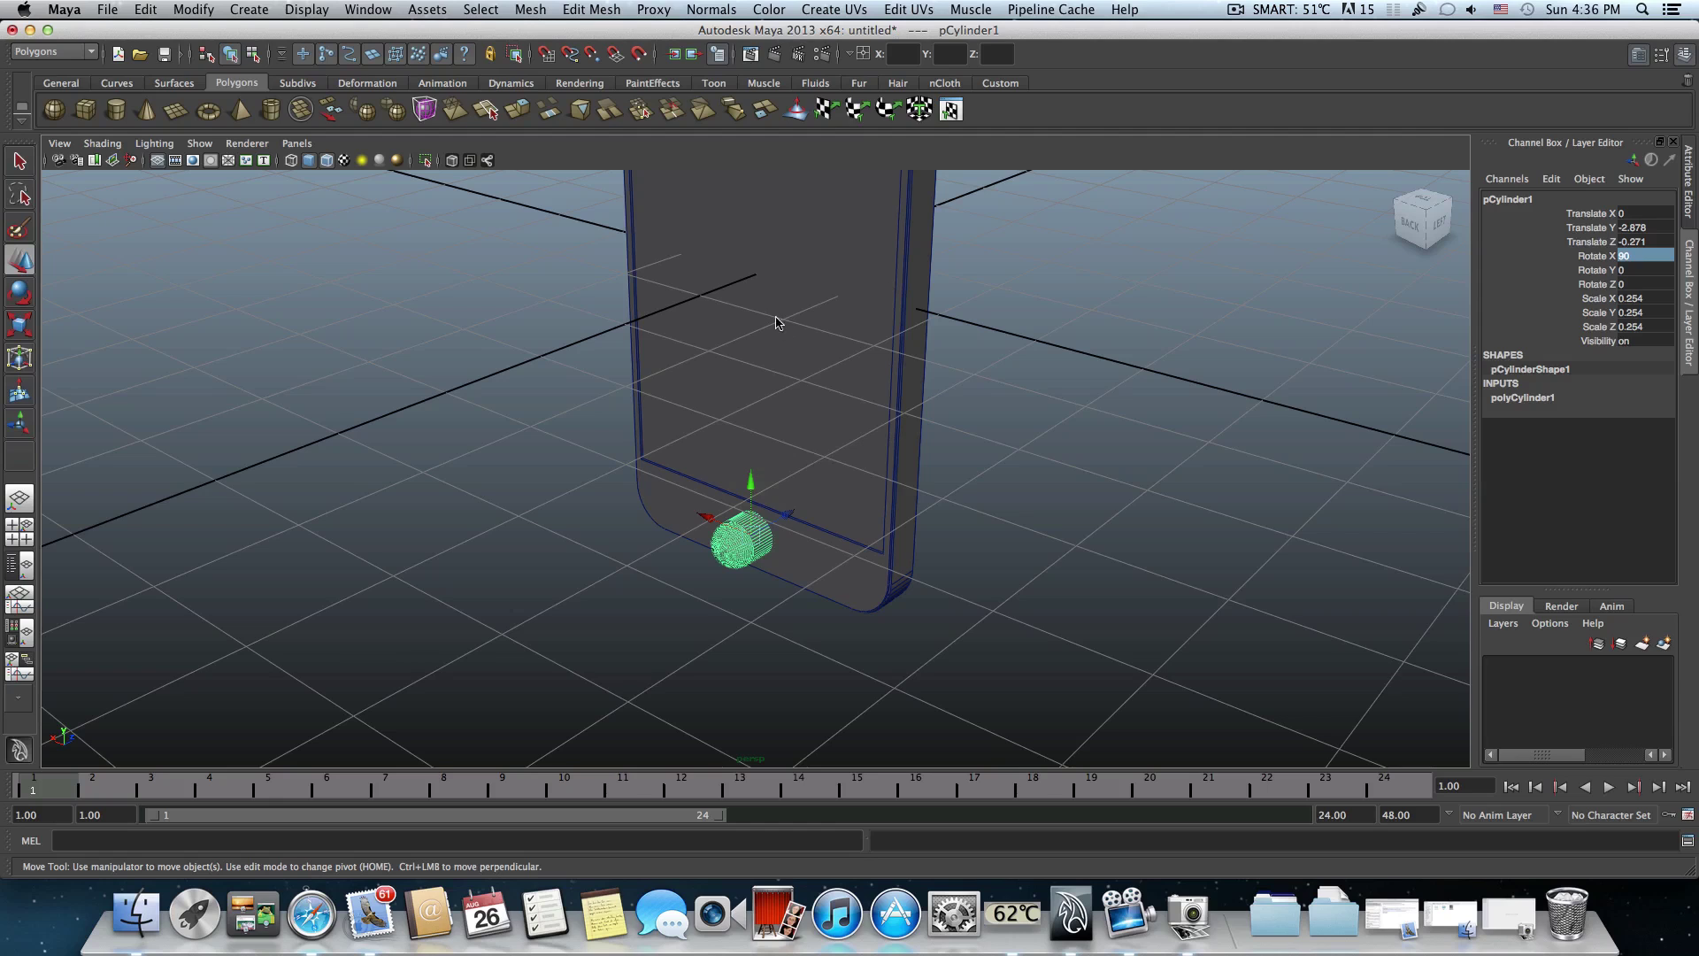
alt+drag(740, 463, 814, 444)
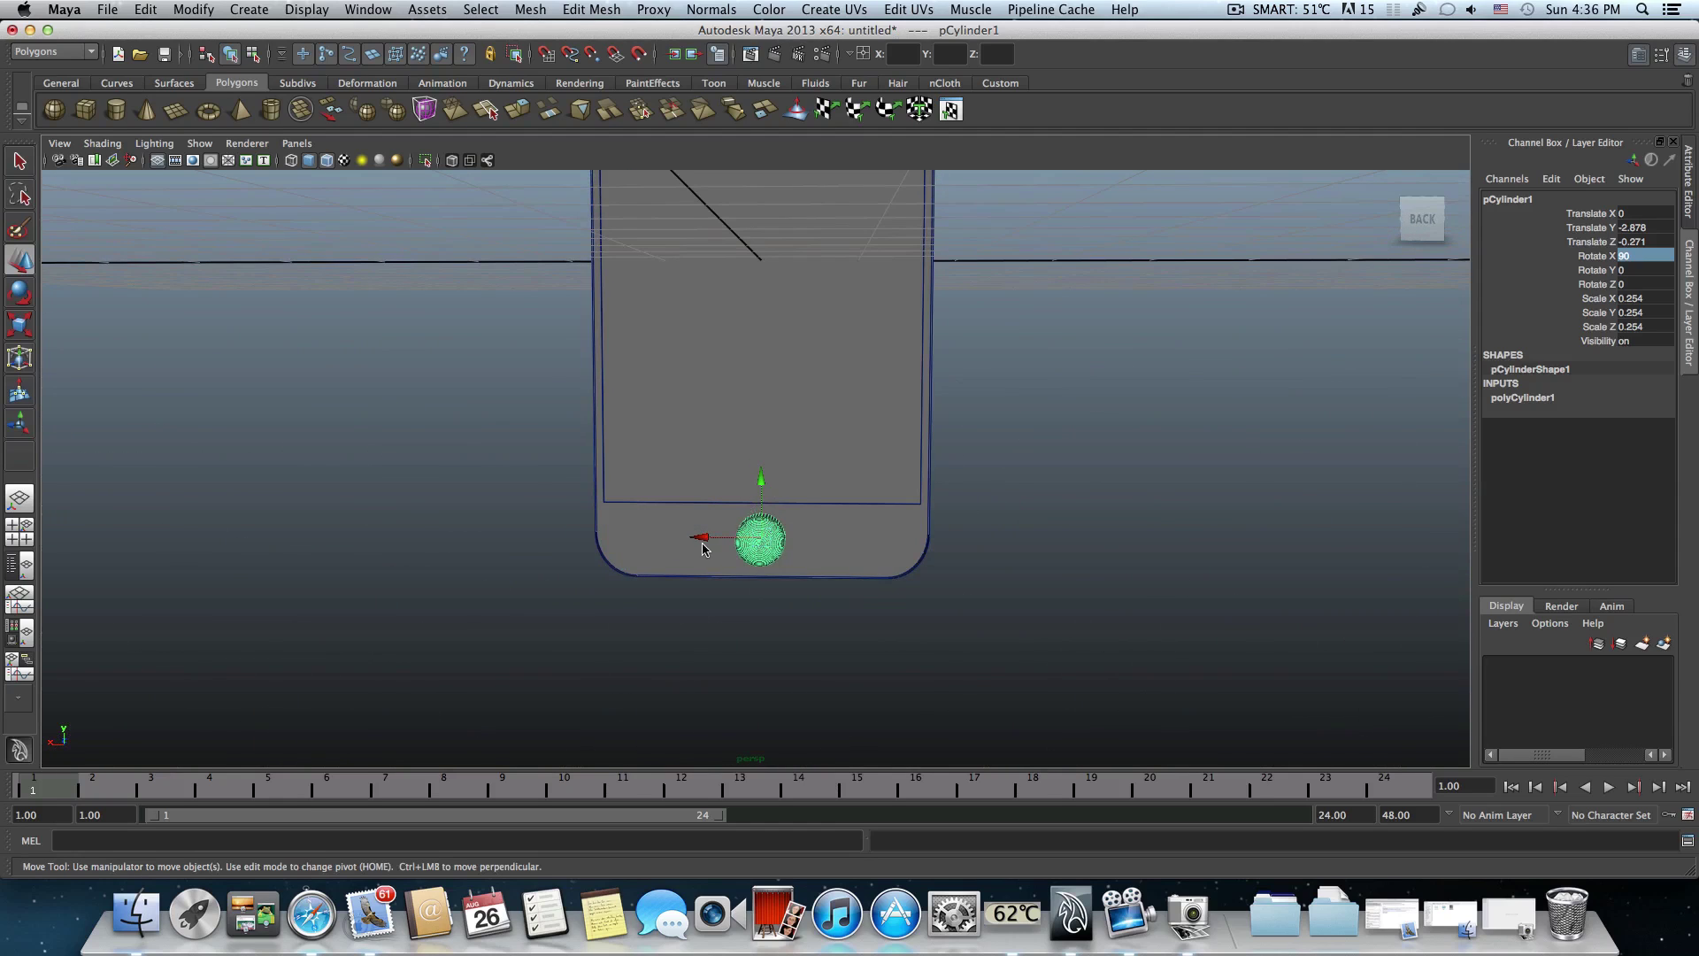
scroll(703, 536, up, 3)
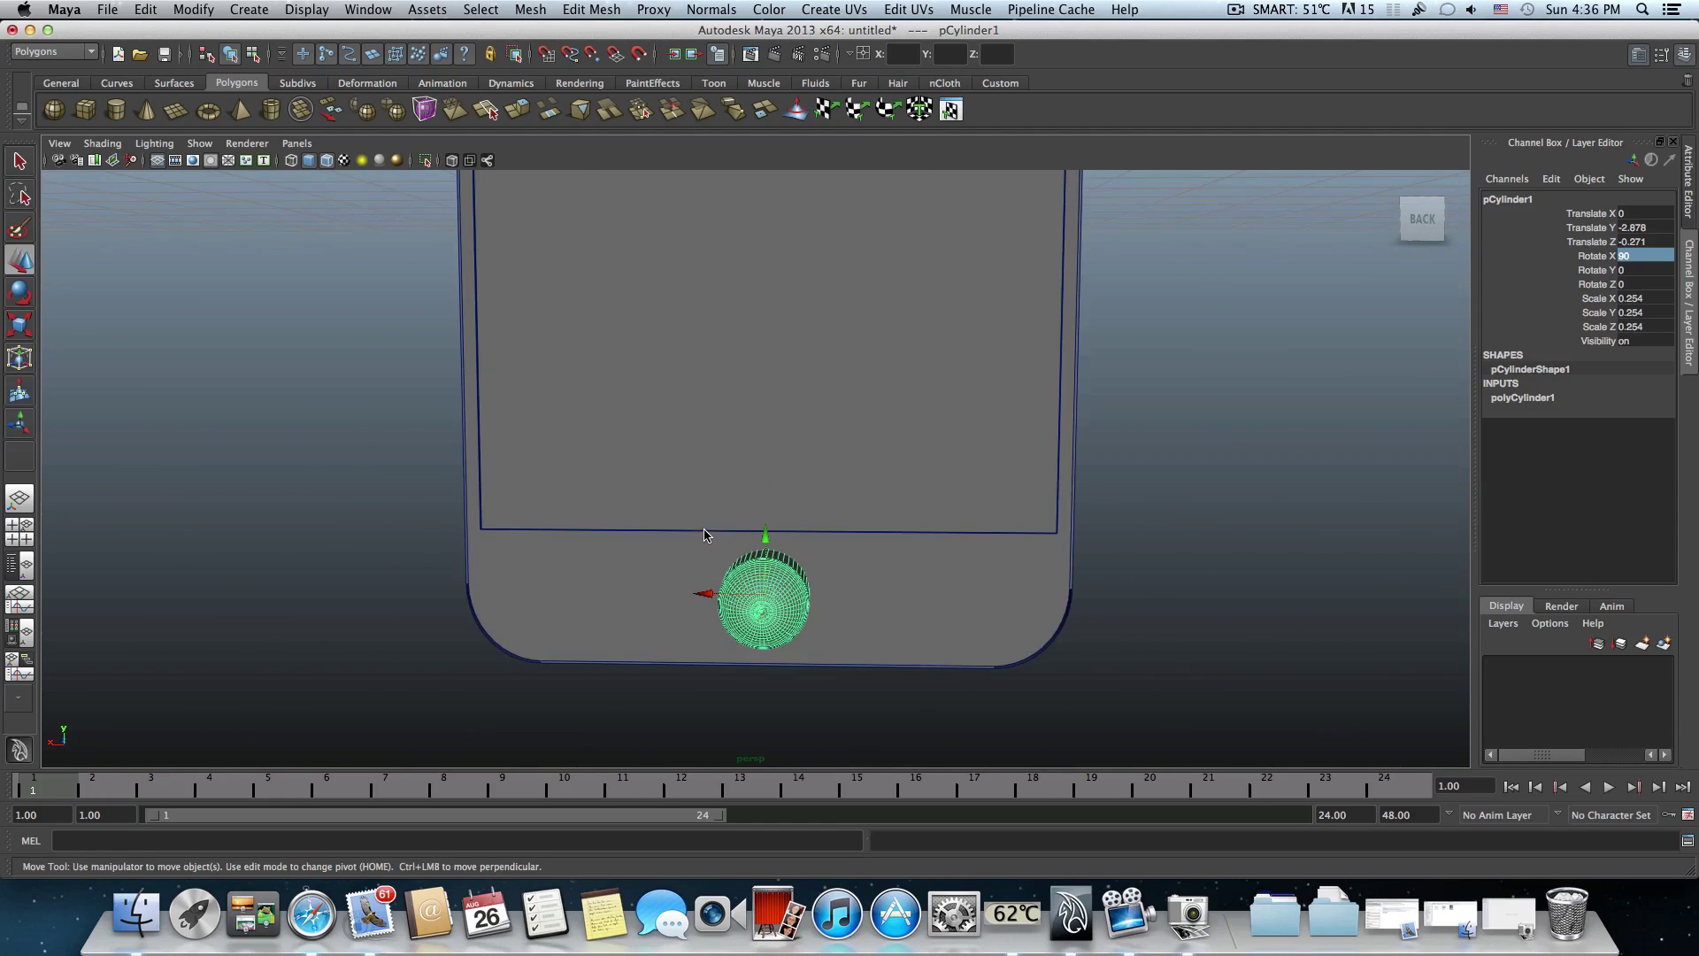
alt+drag(705, 534, 704, 449)
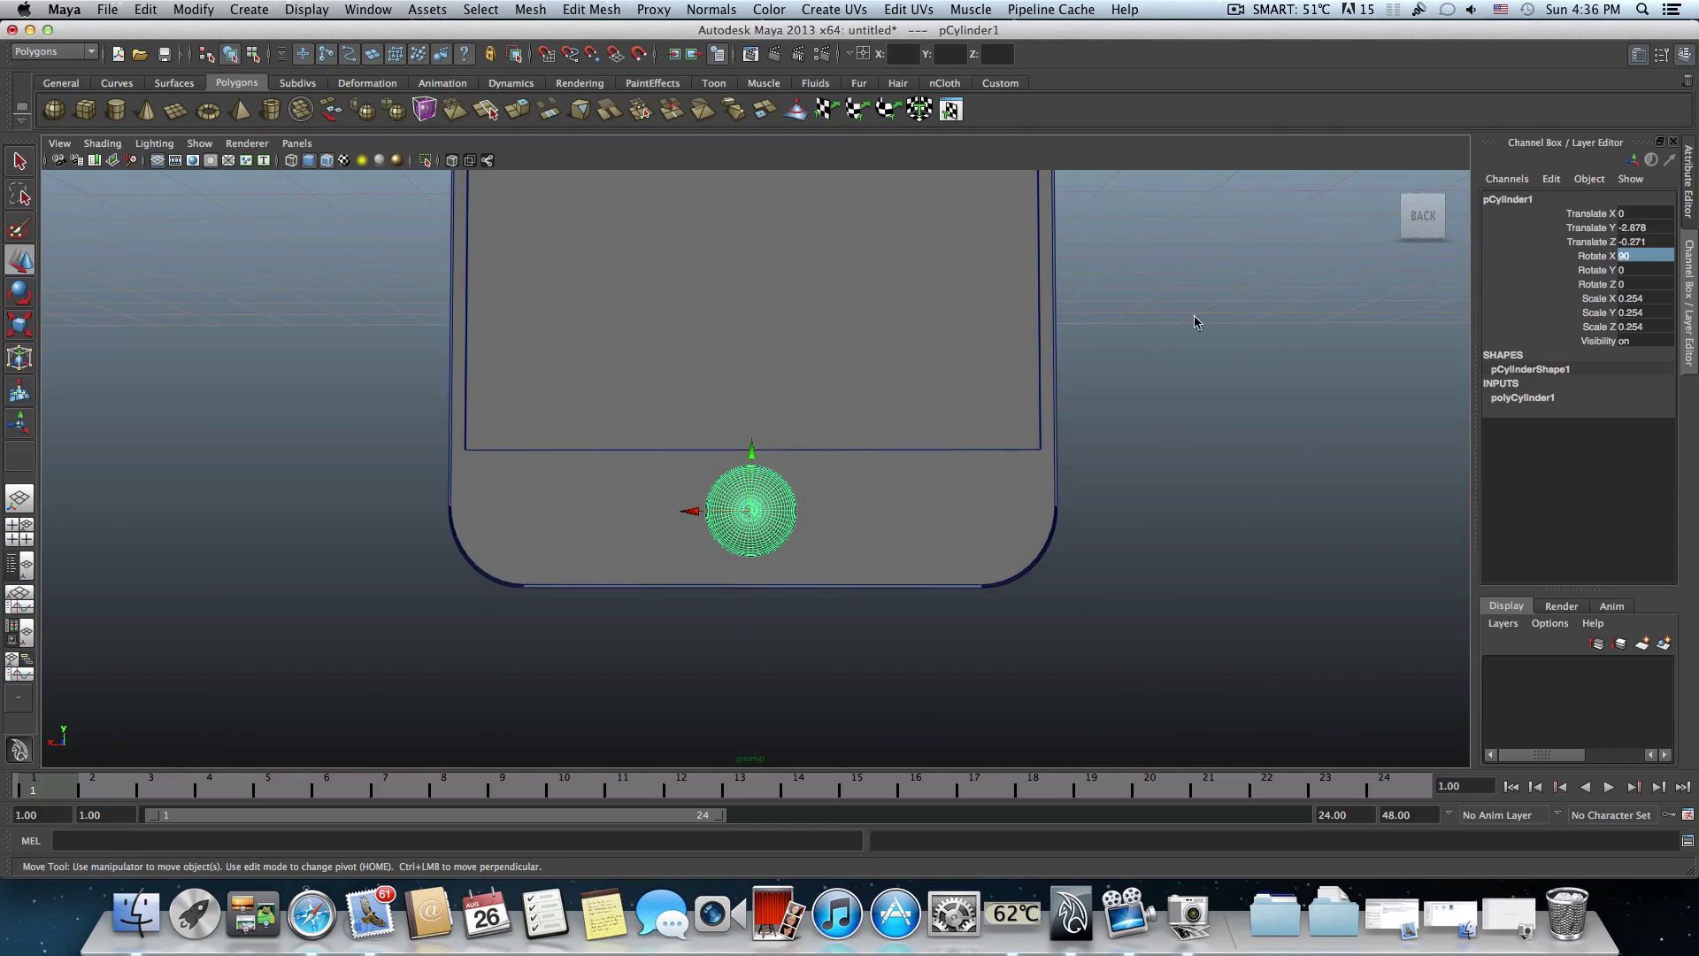
- Lower the capsule to about -2.907 in Y, centring it between the screen recess and the phone's bottom edge
click(1424, 223)
scroll(858, 449, up, 3)
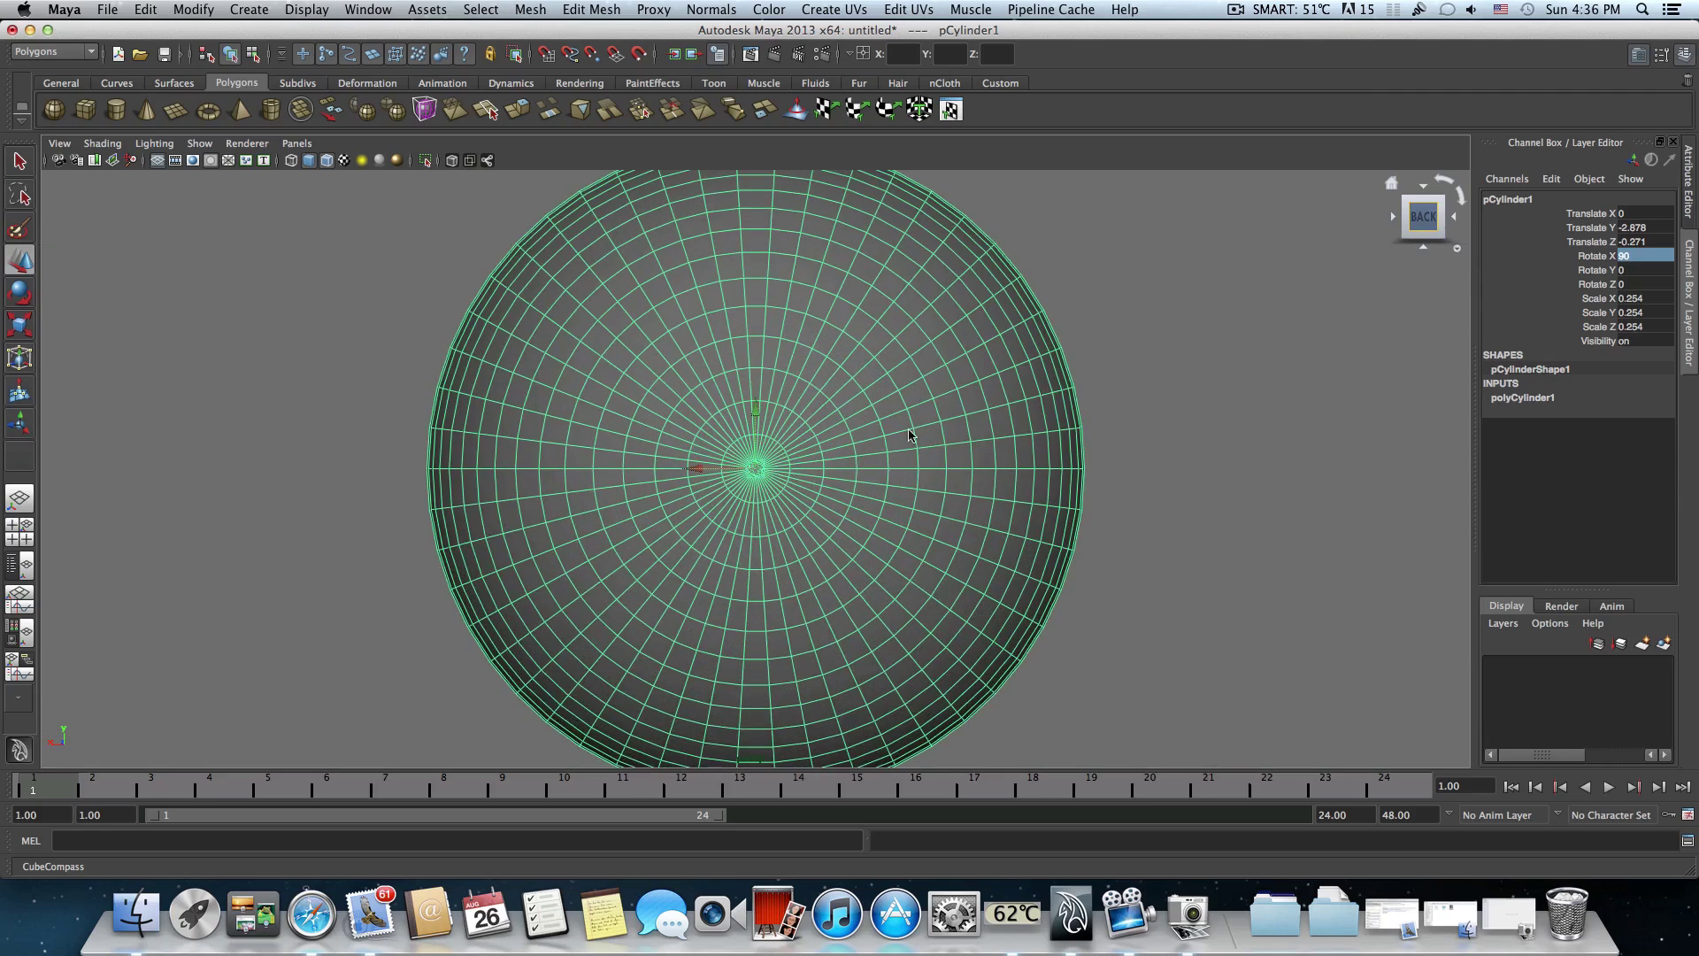
scroll(857, 449, down, 5)
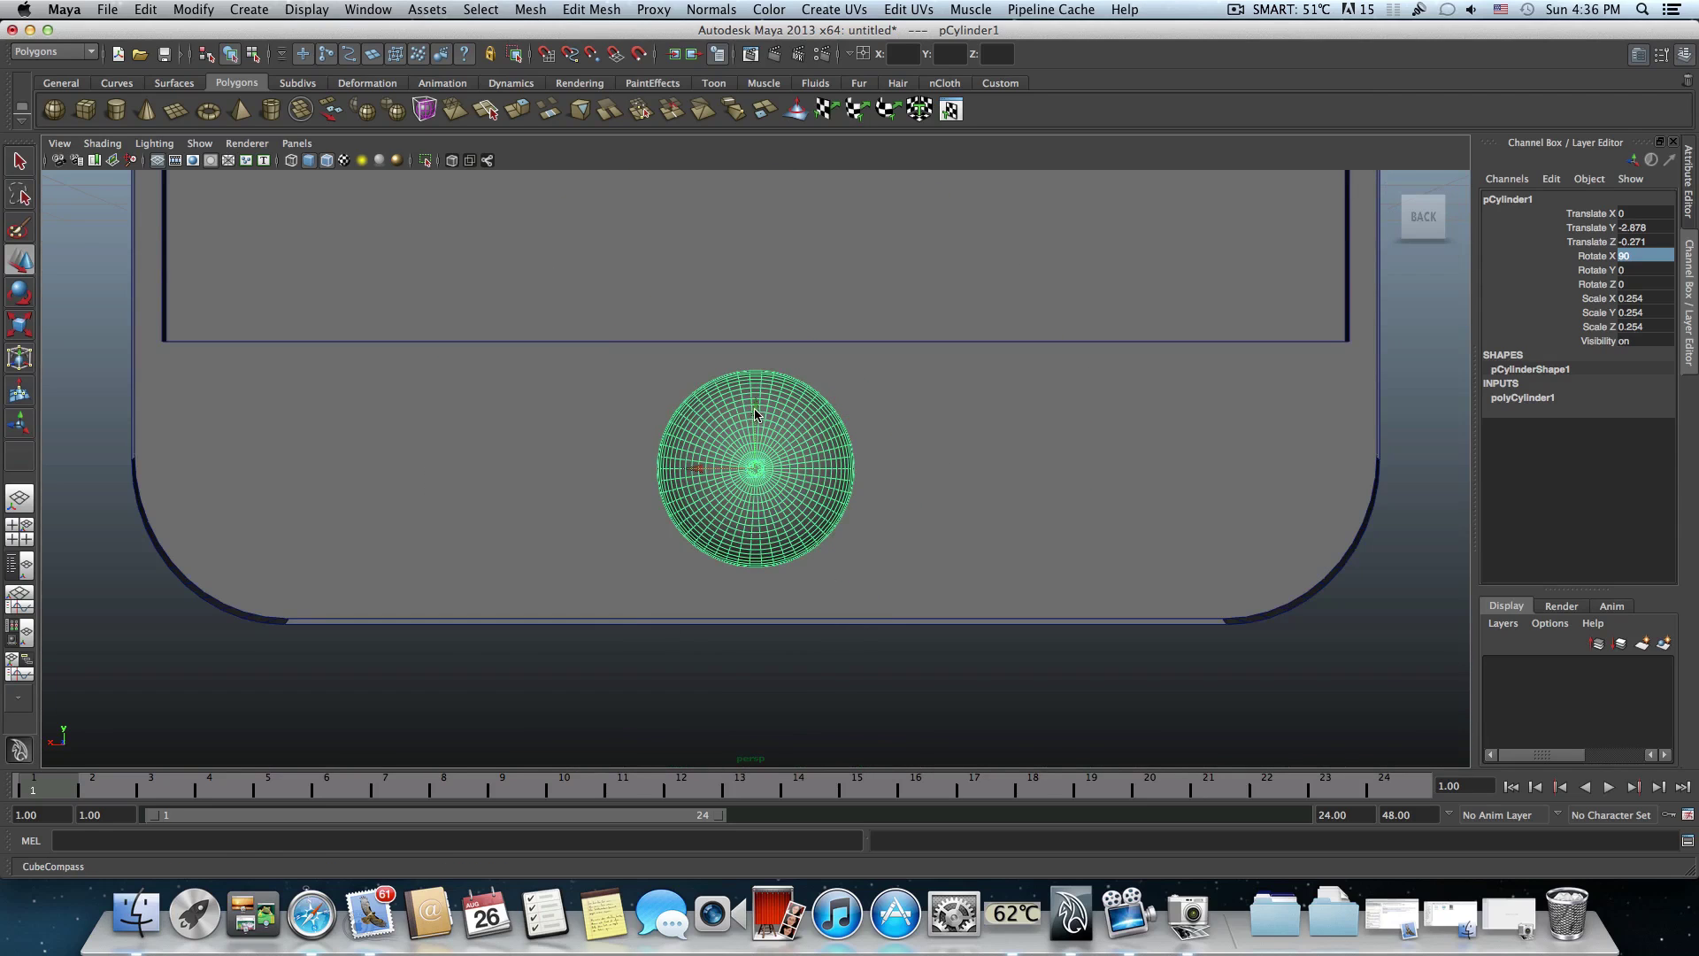
drag(756, 412, 757, 417)
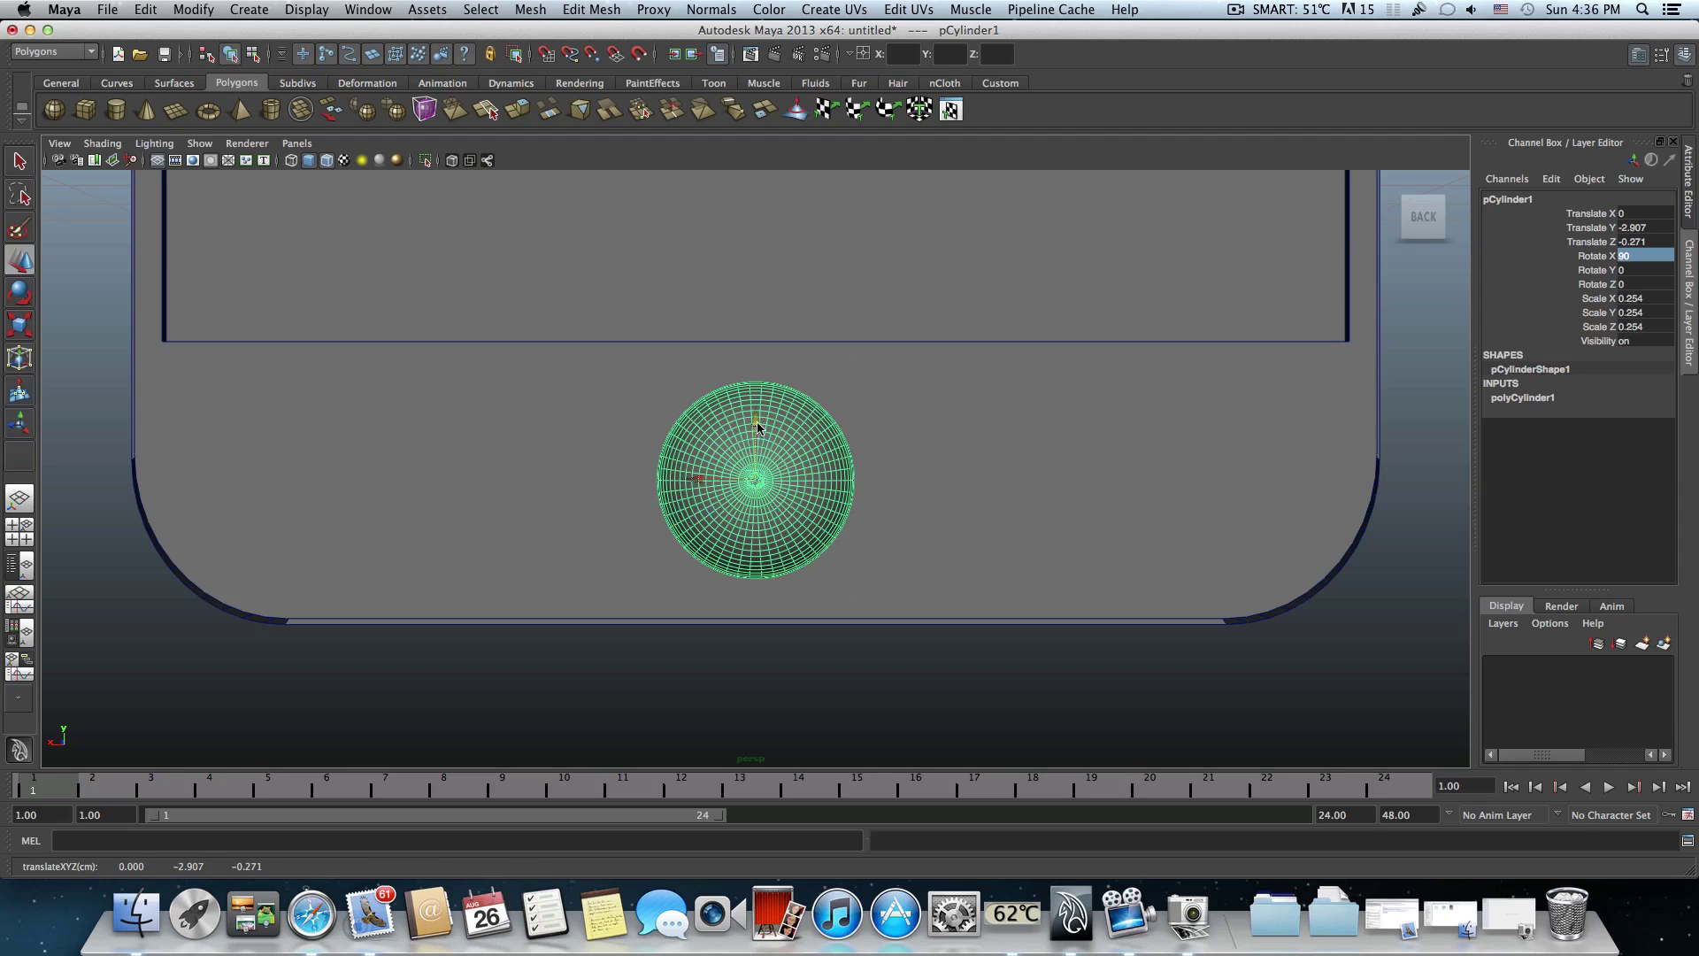
- Duplicate the capsule and move the copy away from the phone's face to about -1.568 in Z
alt+drag(991, 501, 831, 518)
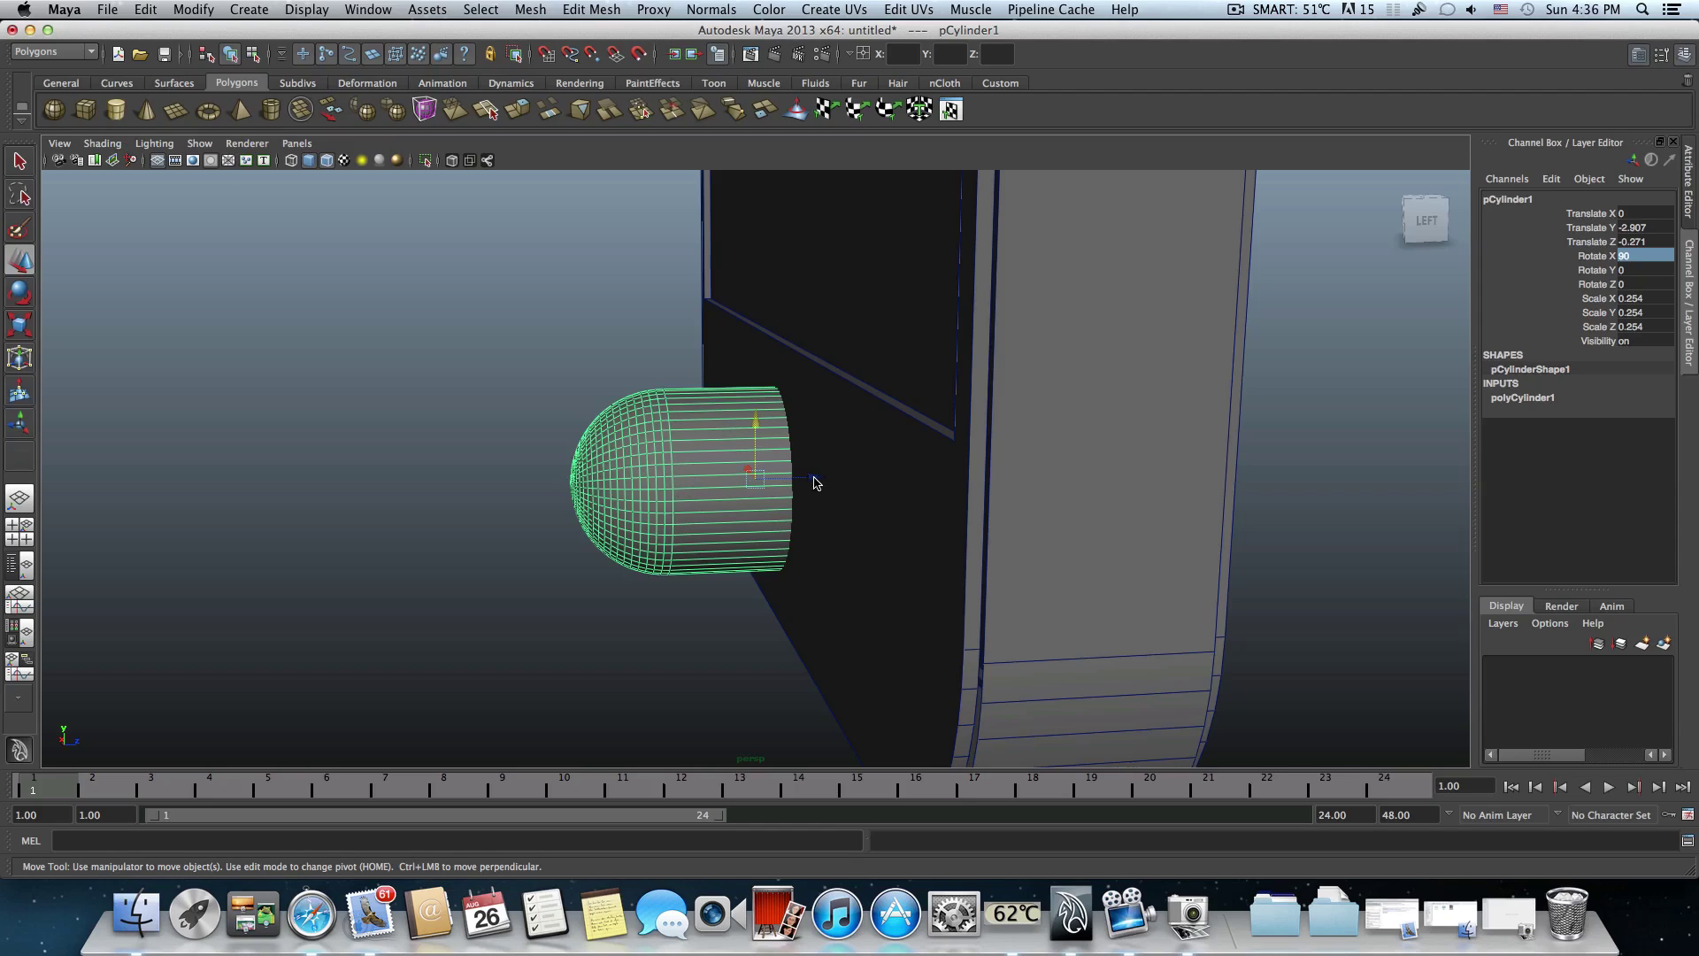
key(super+d)
drag(812, 479, 332, 499)
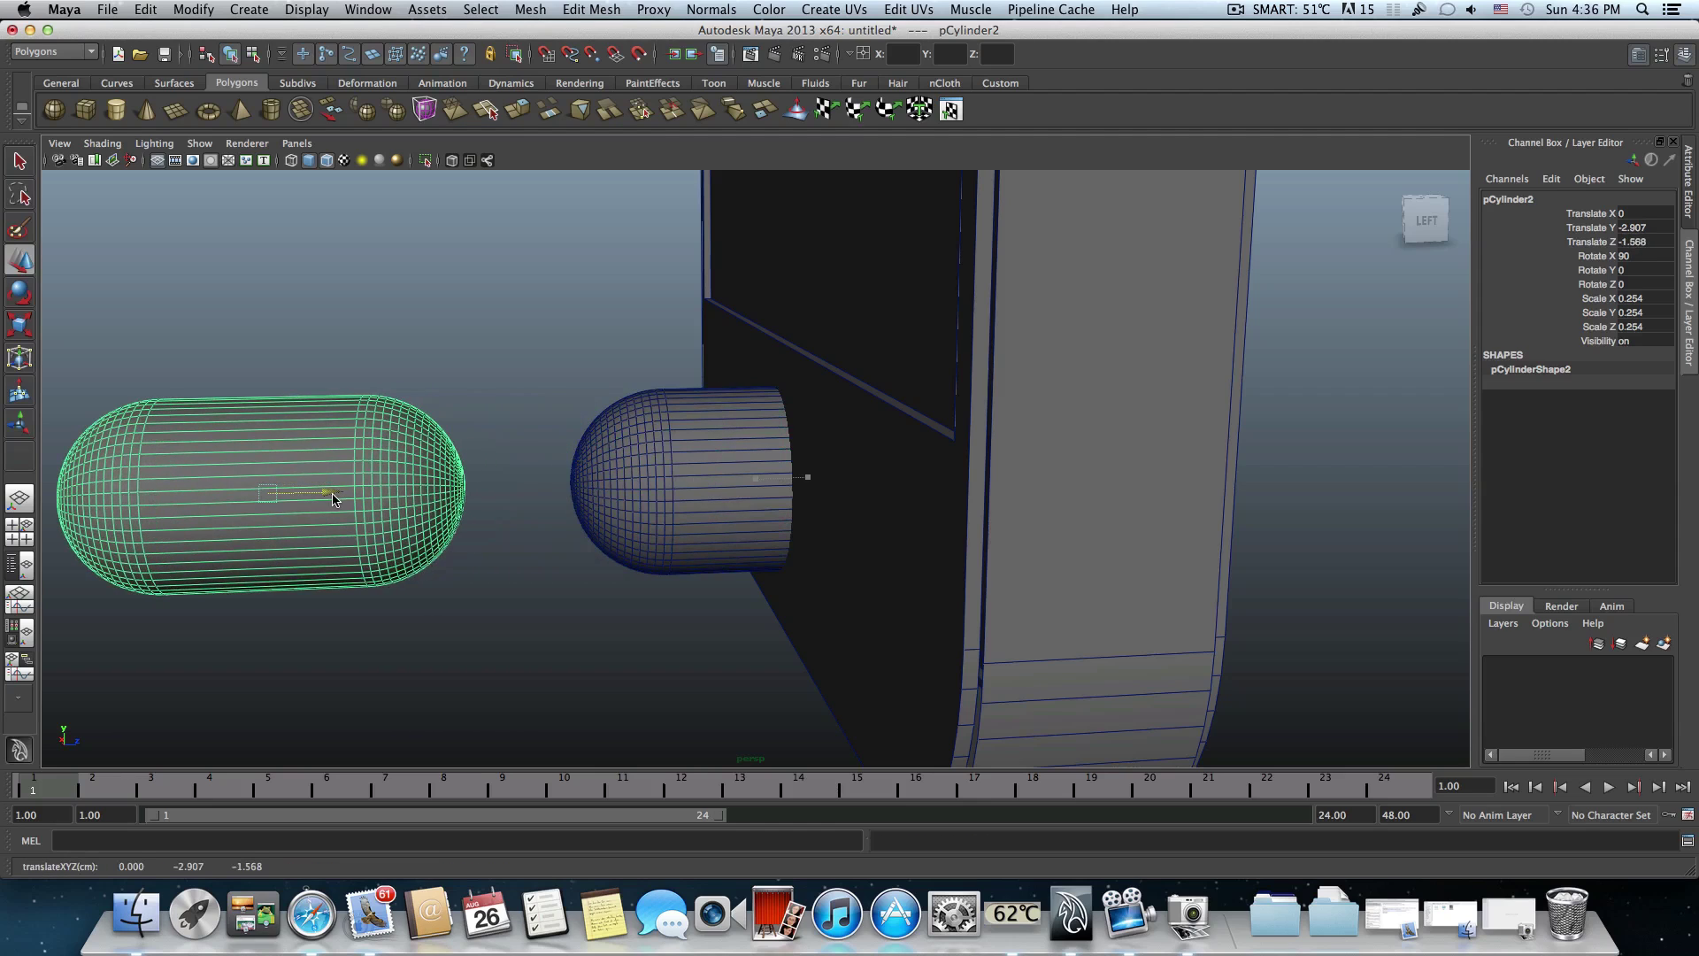
- Disable Round Cap on the original cylinder and pull it outward to about -0.366 in Z
click(715, 466)
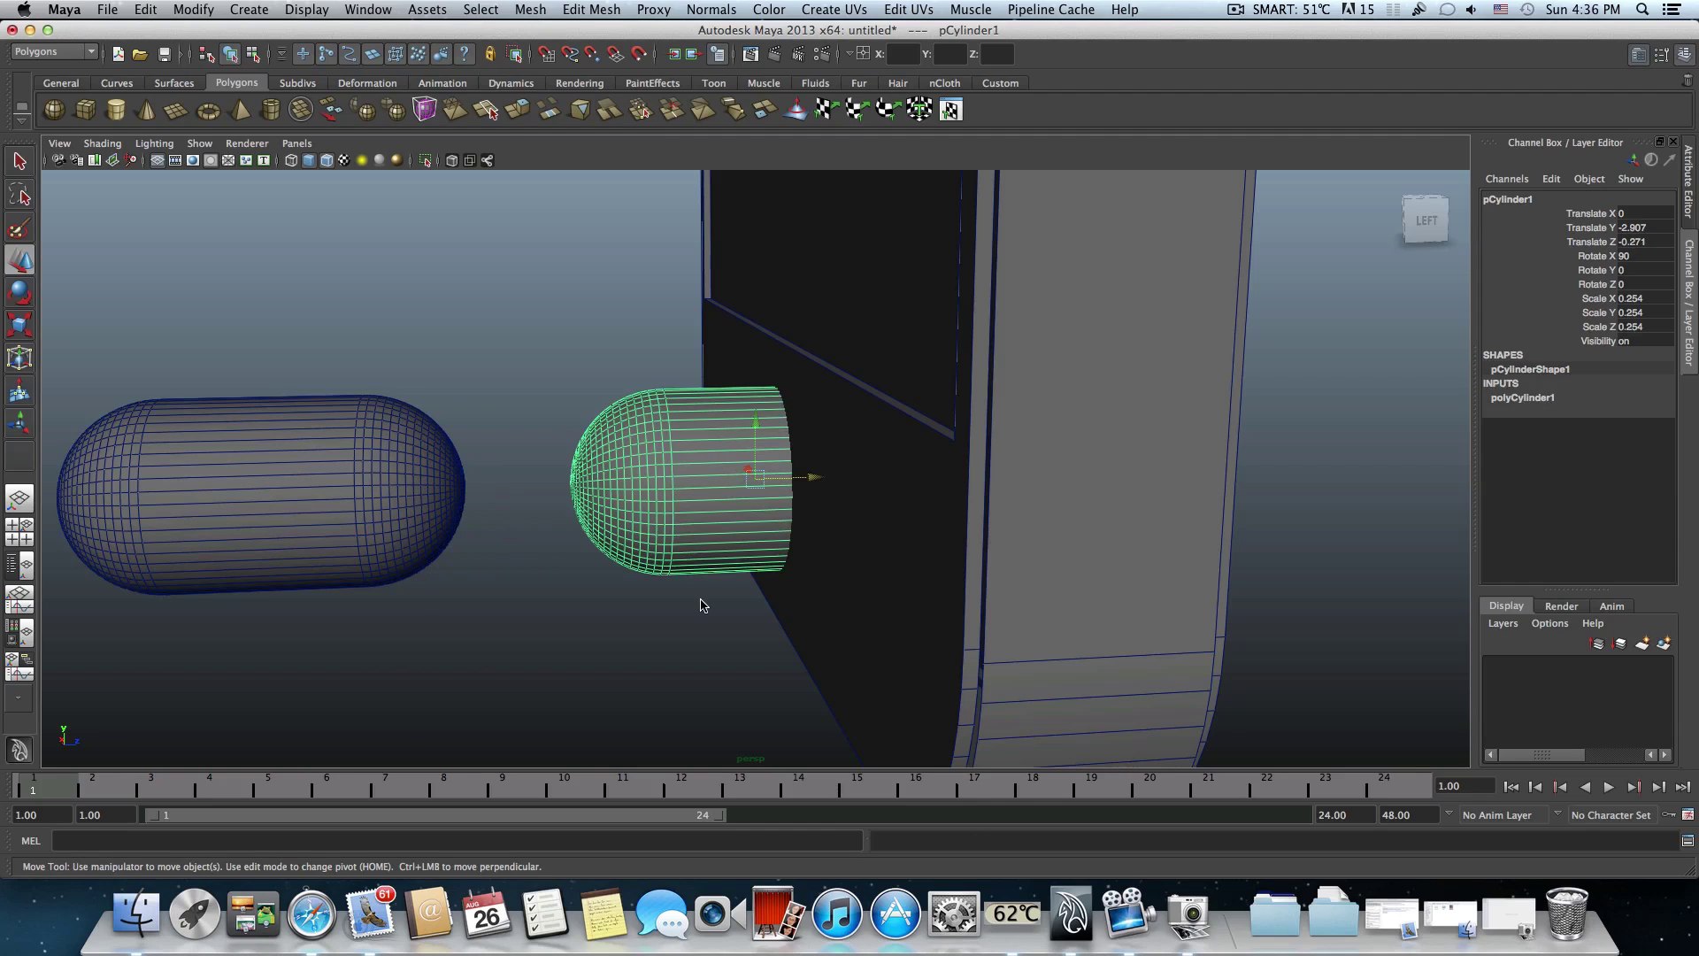
click(1638, 56)
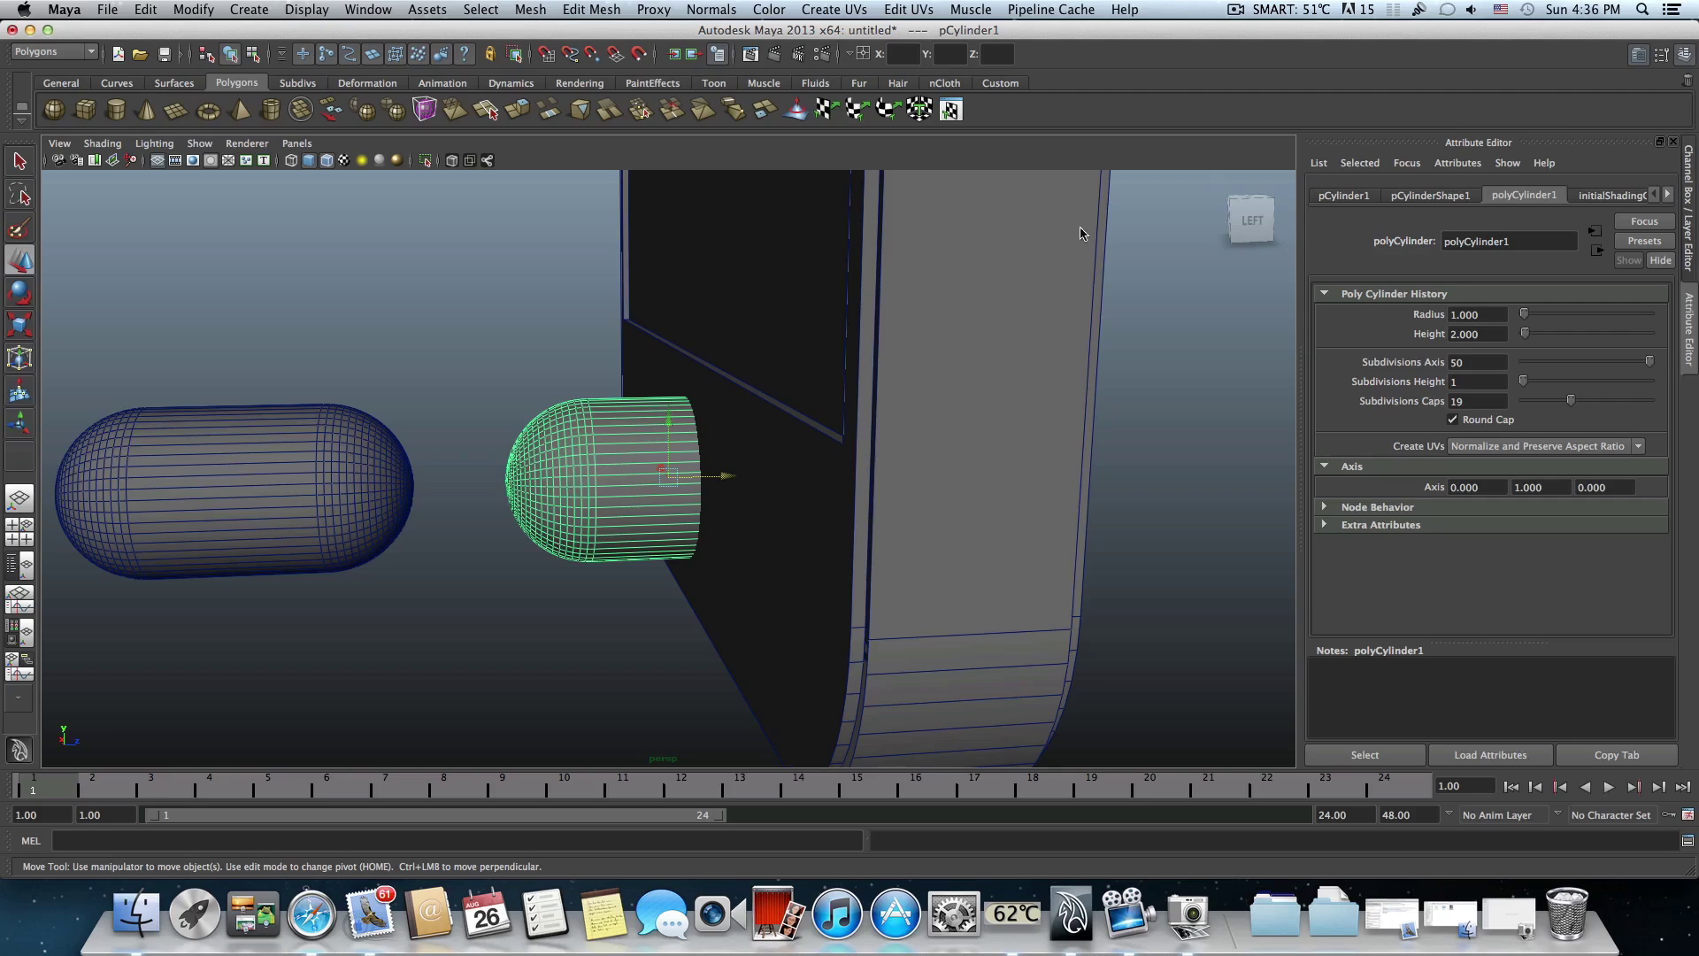
click(1453, 421)
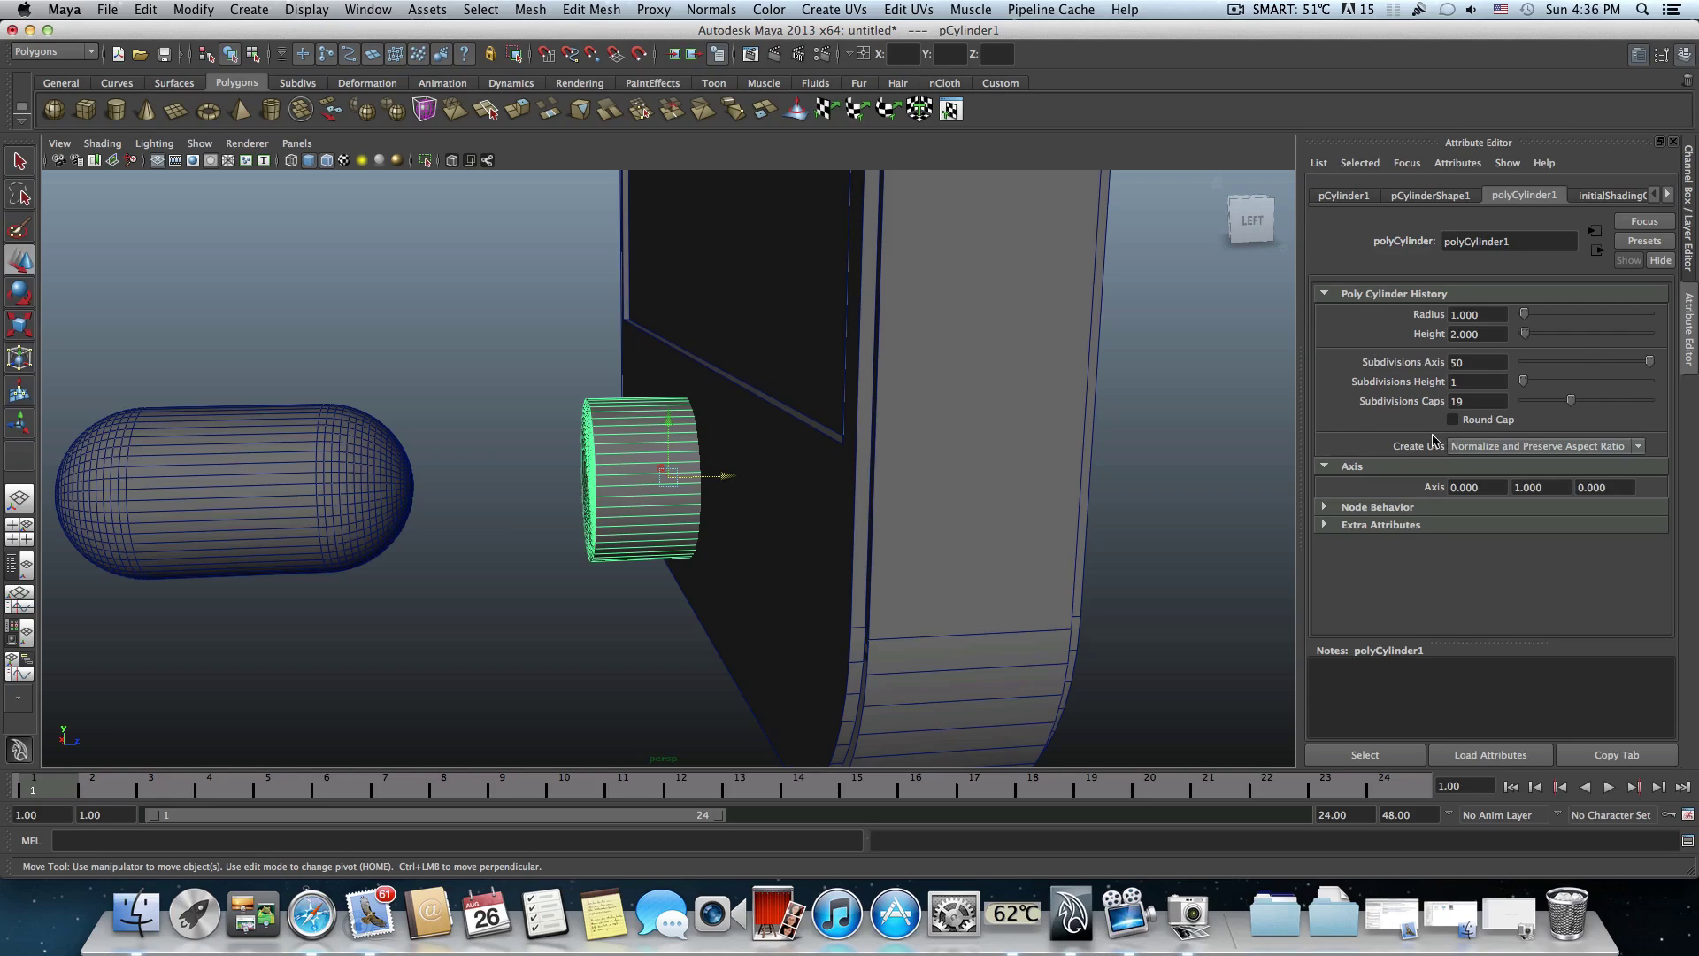
alt+drag(770, 478, 697, 480)
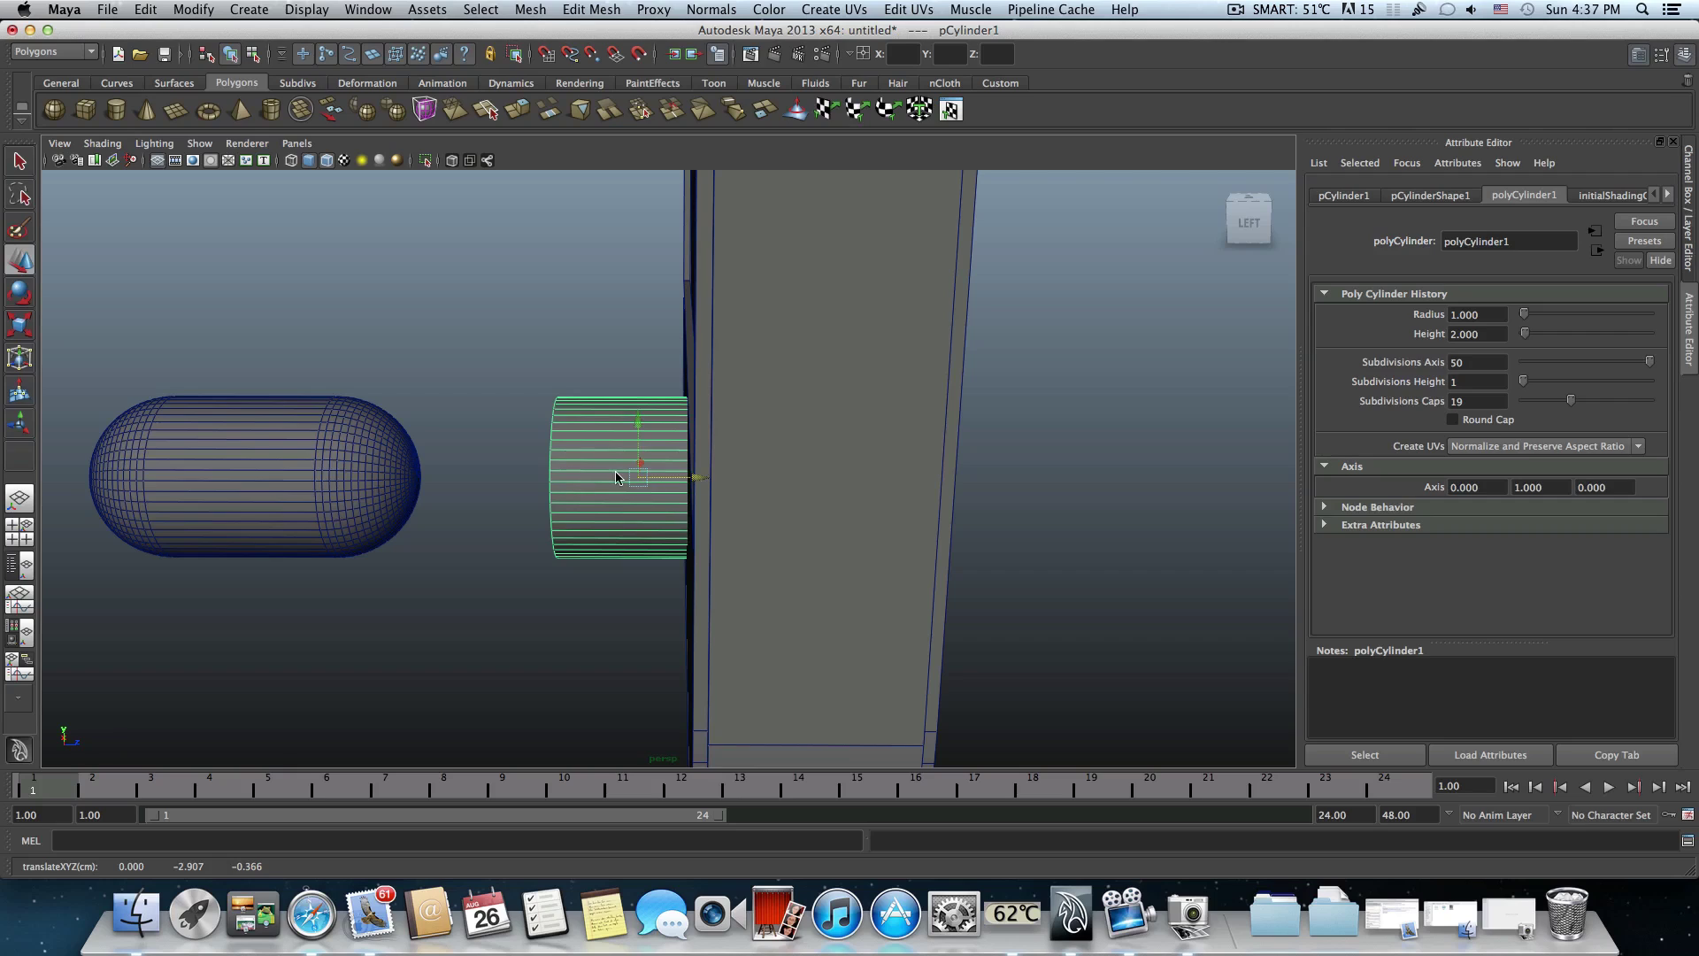
click(329, 461)
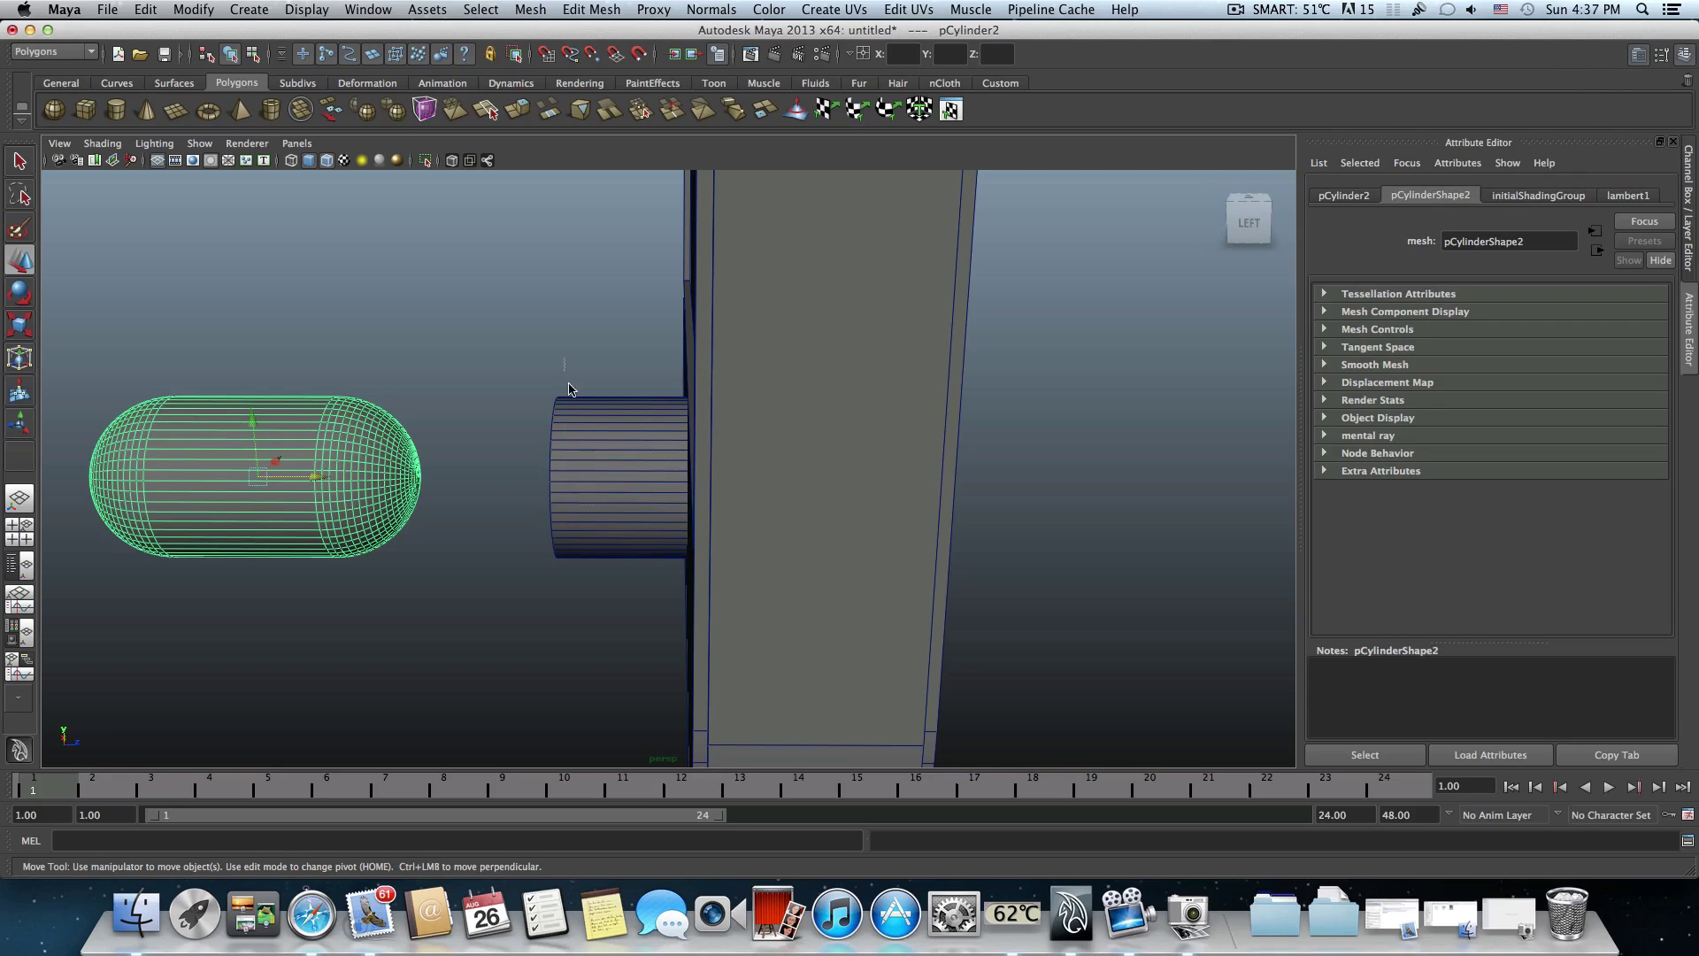
drag(569, 389, 606, 652)
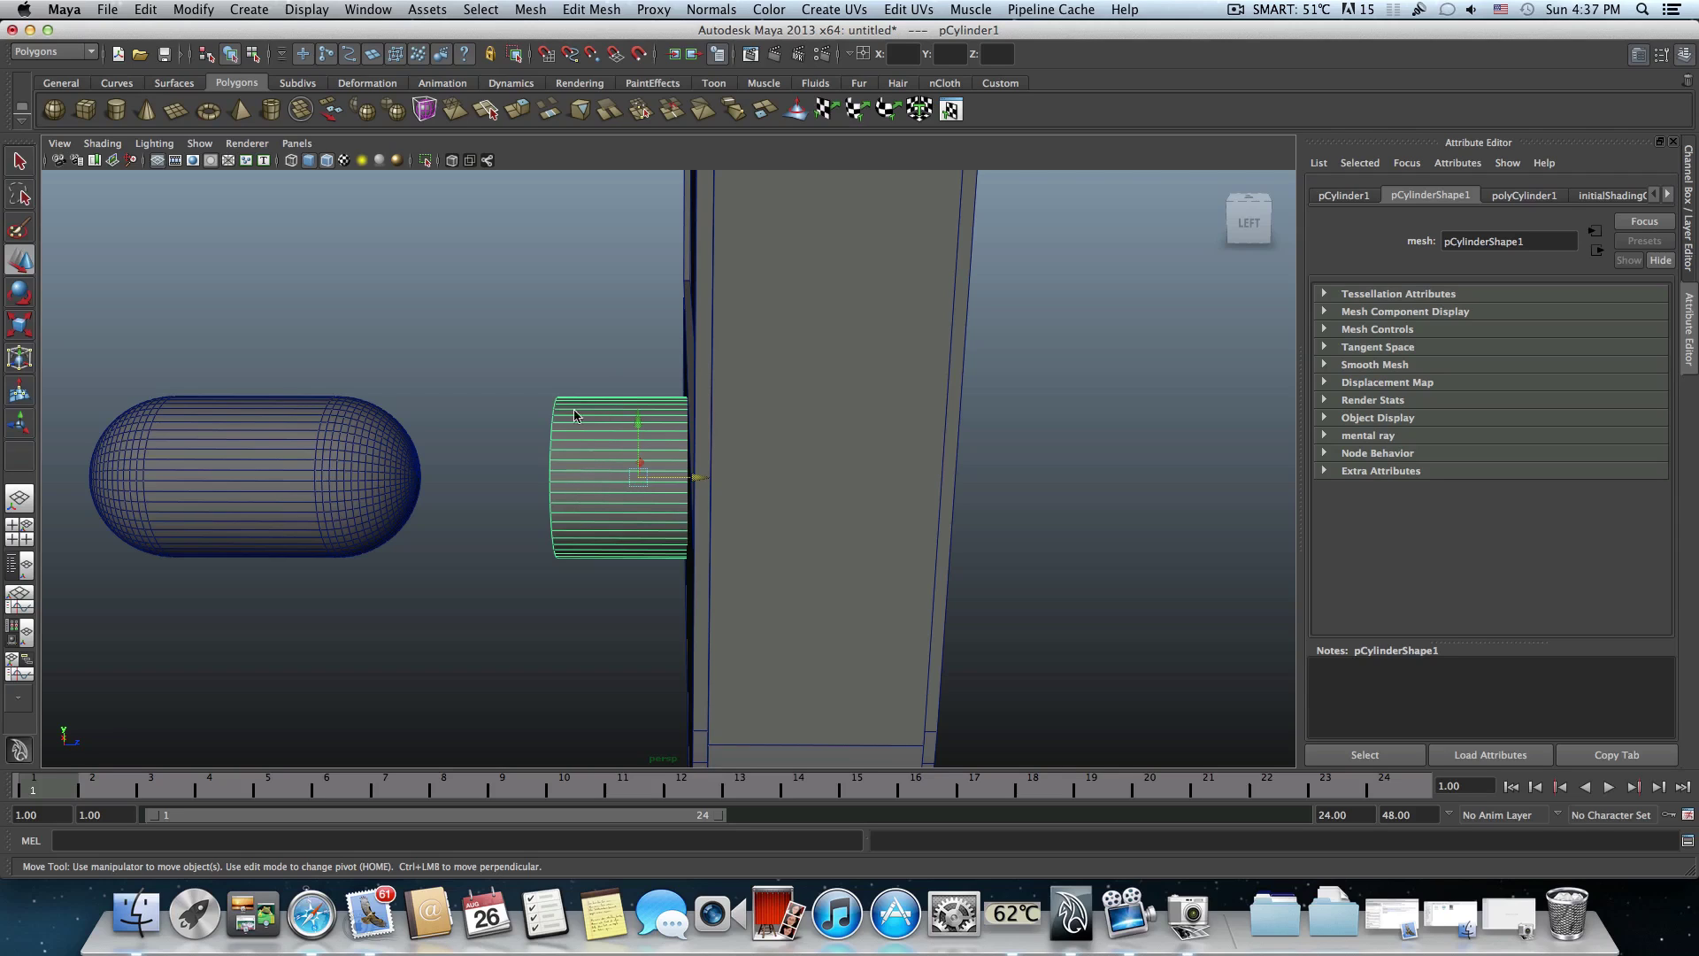
click(320, 444)
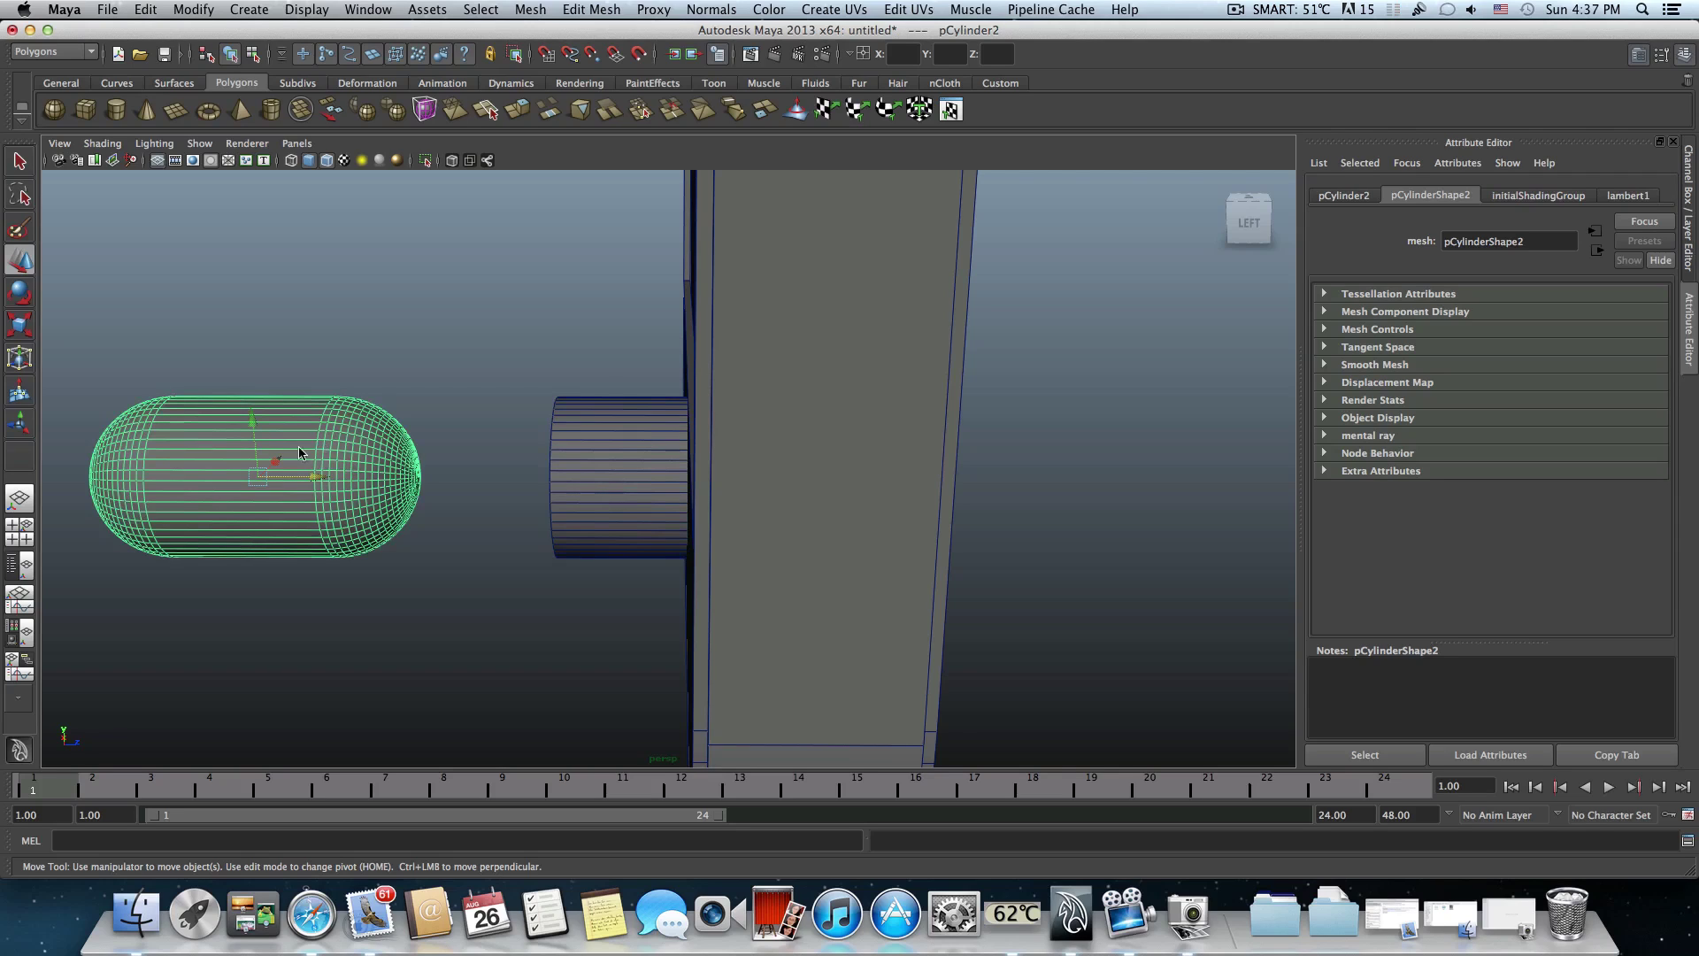
click(593, 470)
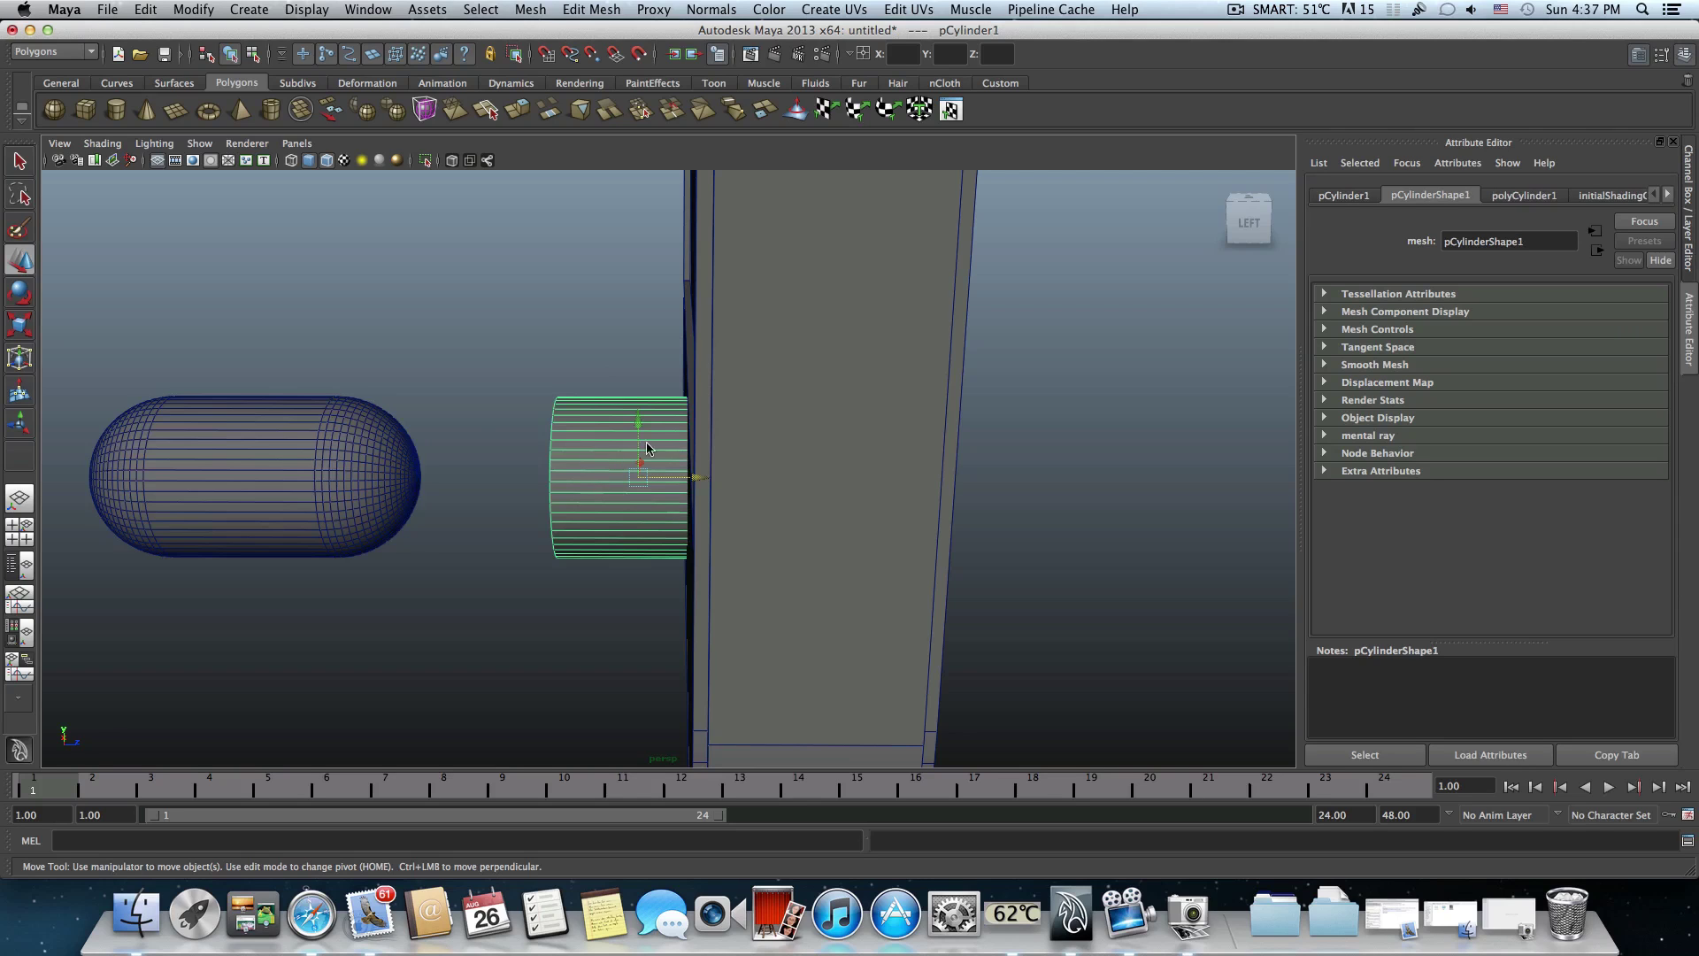
alt+drag(646, 444, 506, 447)
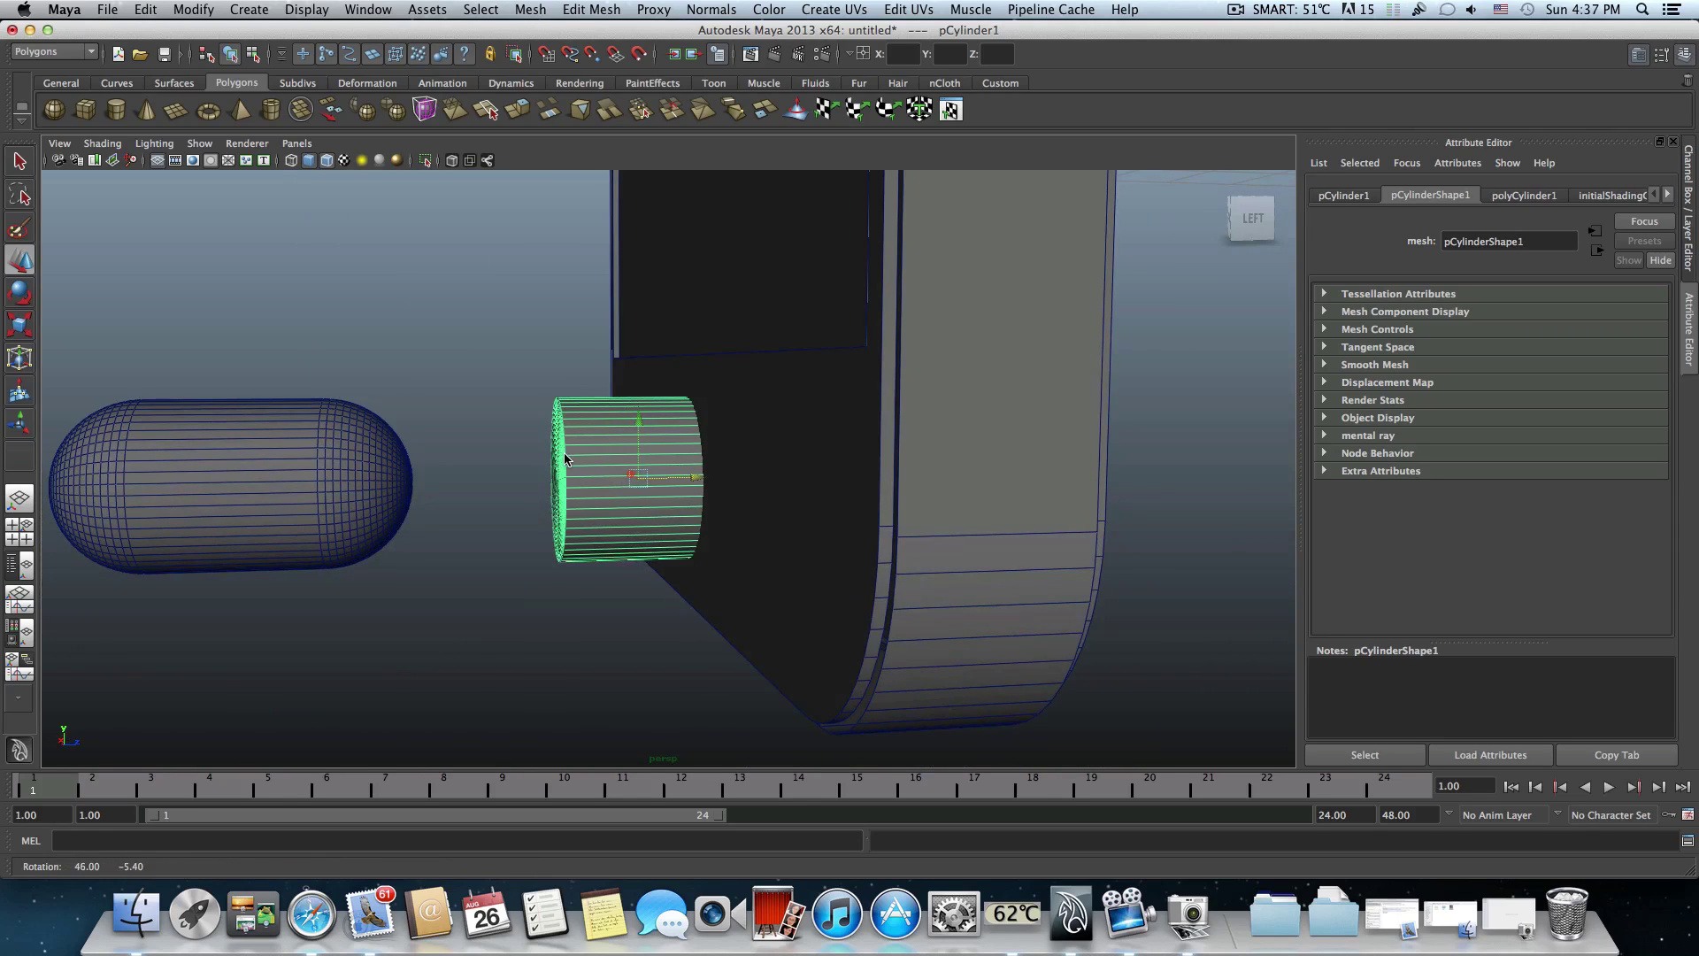
- Turn on X-ray shading and move the flat-ended cylinder outward to about -0.458 in Z, leaving its end in the phone's face
click(121, 148)
click(146, 328)
mouse_move(653, 447)
alt+mouse_down()
mouse_move(674, 449)
mouse_move(671, 485)
alt+mouse_up()
click(650, 204)
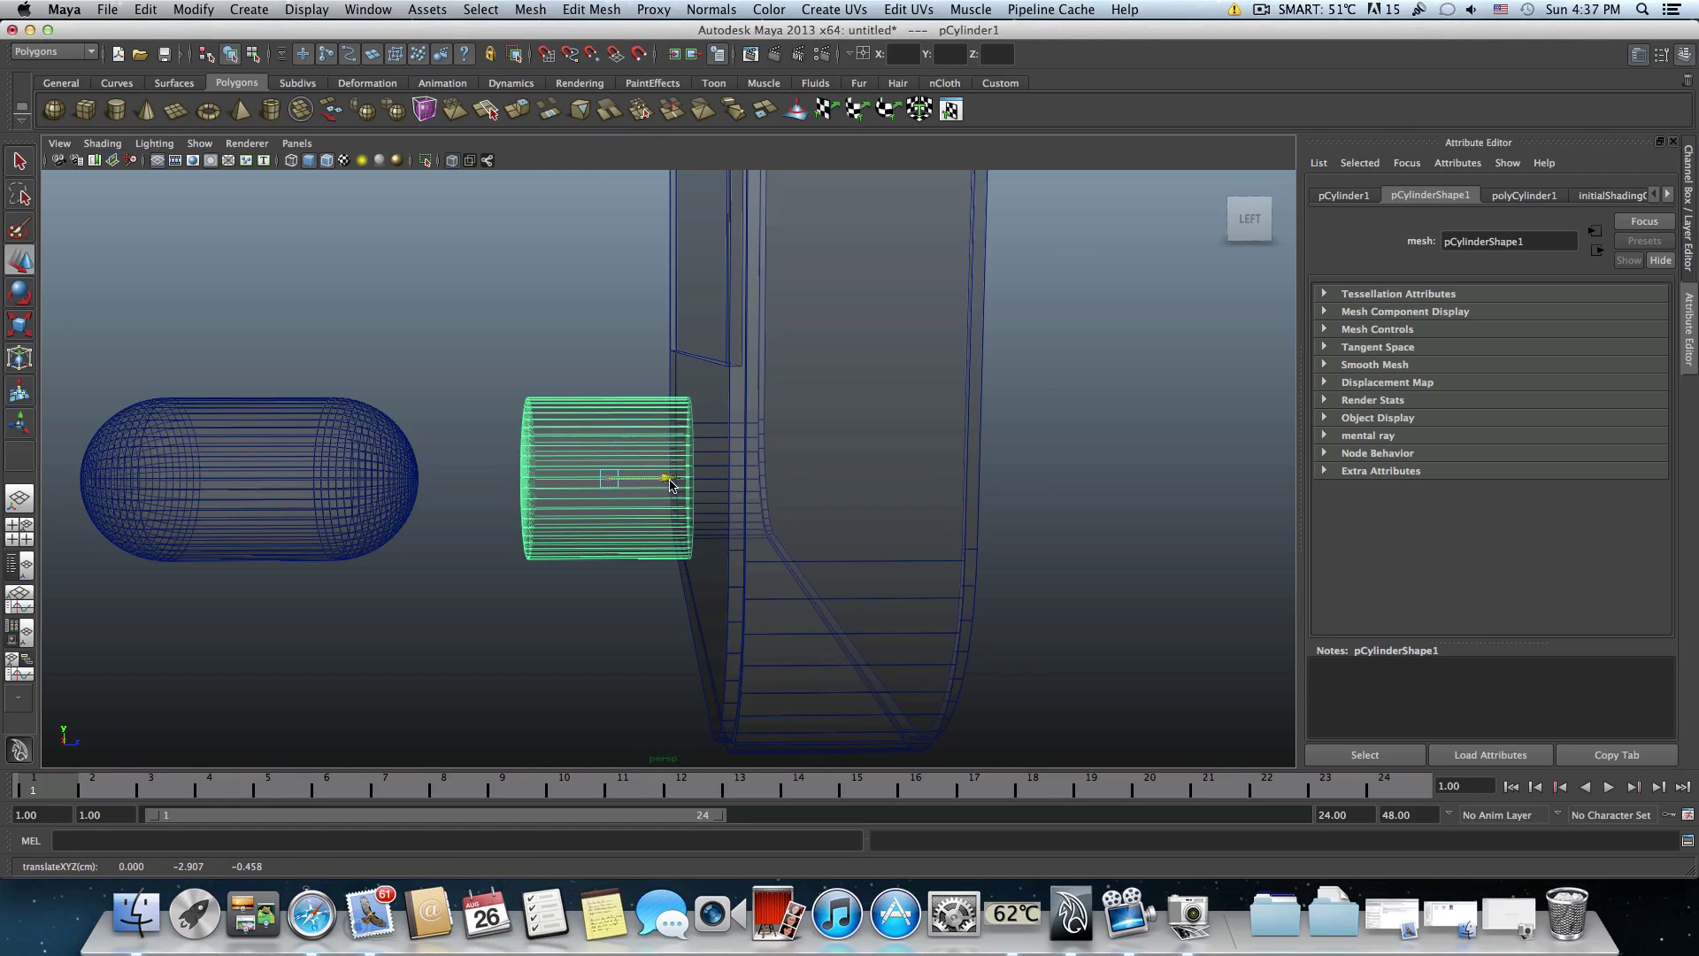
alt+drag(687, 484, 797, 477)
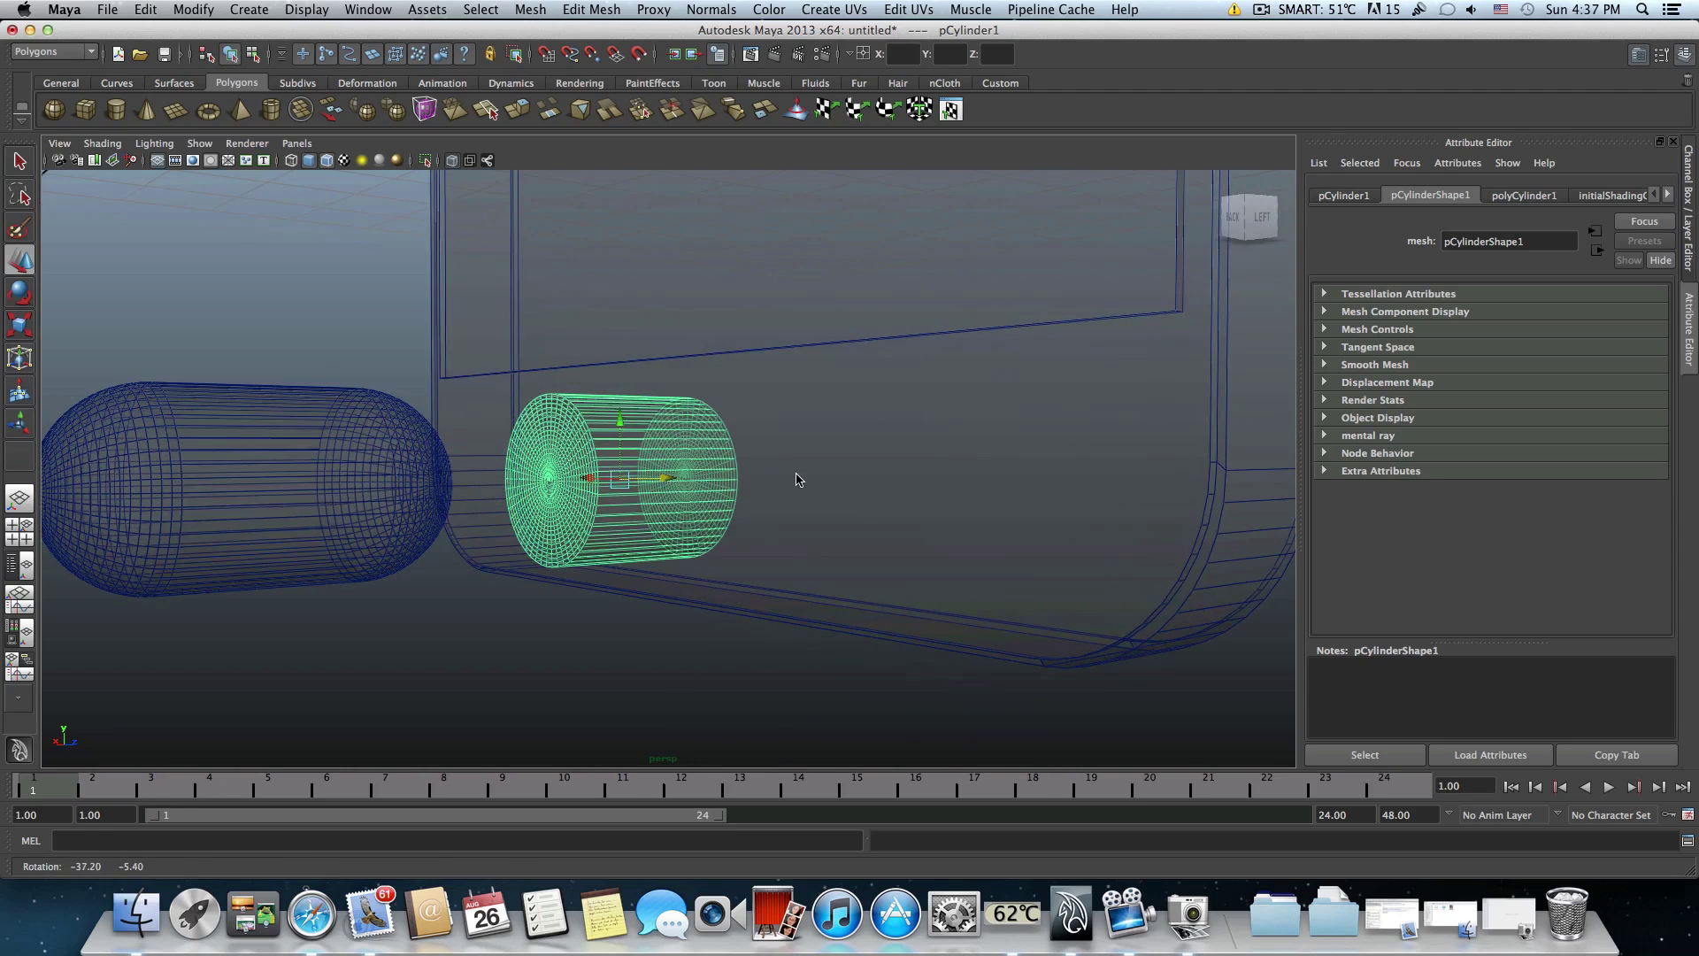
click(799, 419)
click(588, 469)
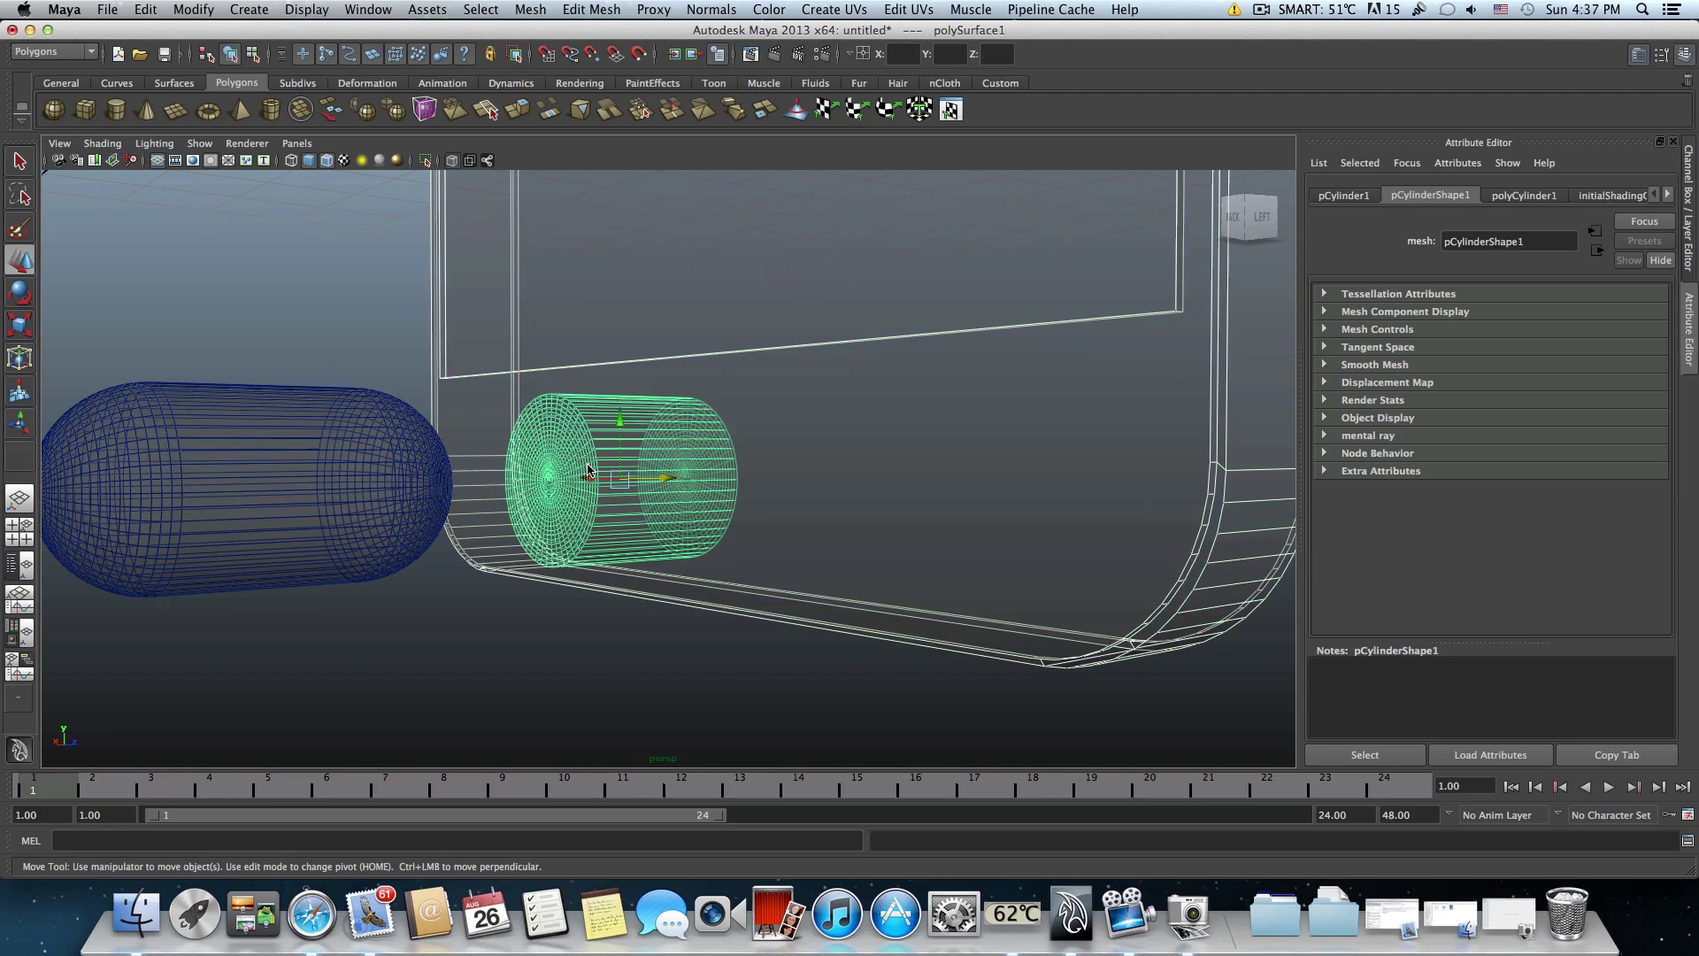
click(545, 10)
mouse_move(569, 89)
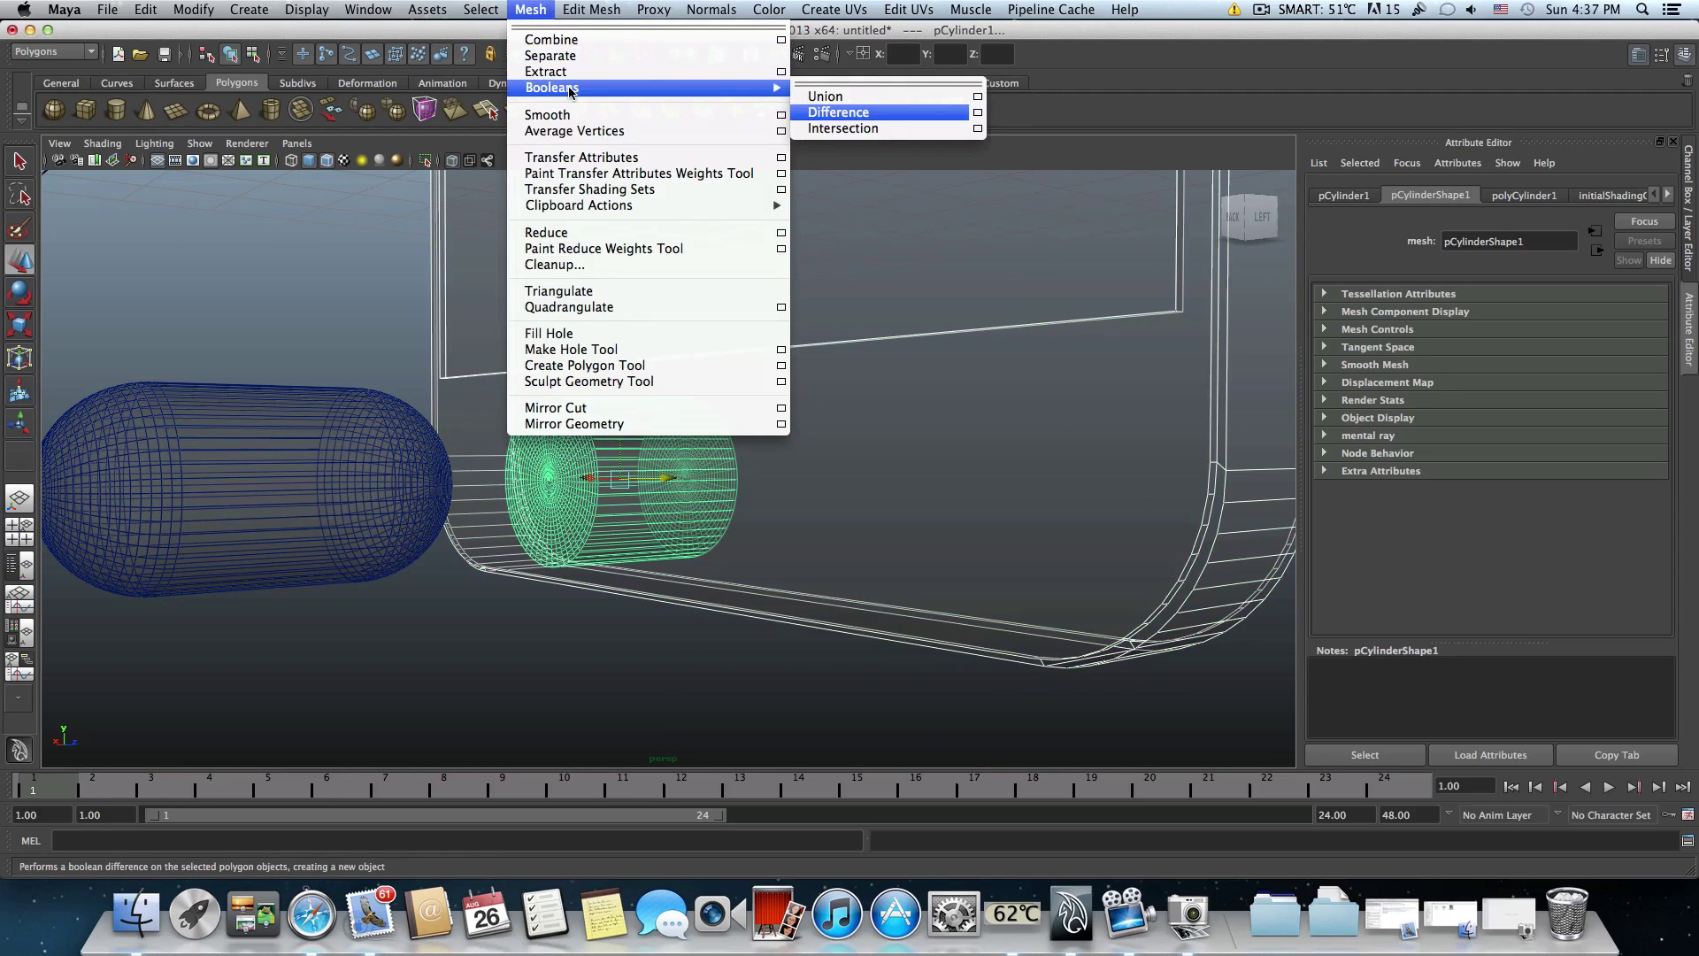
click(532, 14)
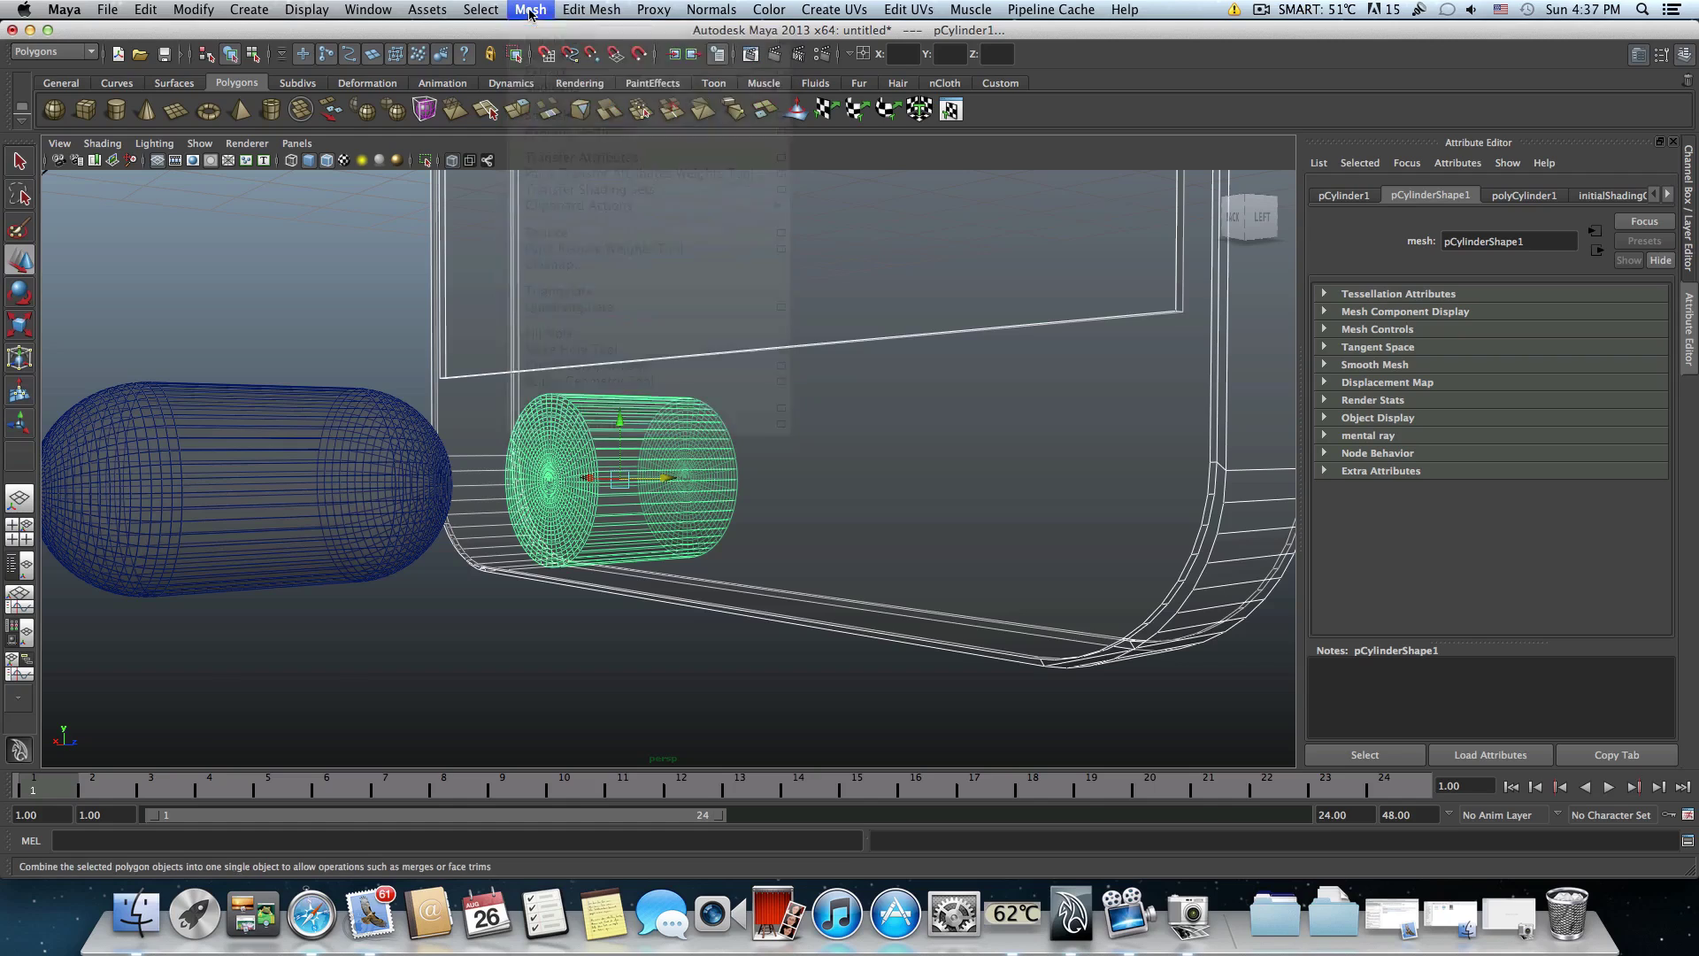
- Set the flat-ended cylinder's cap subdivisions to 0
click(1495, 195)
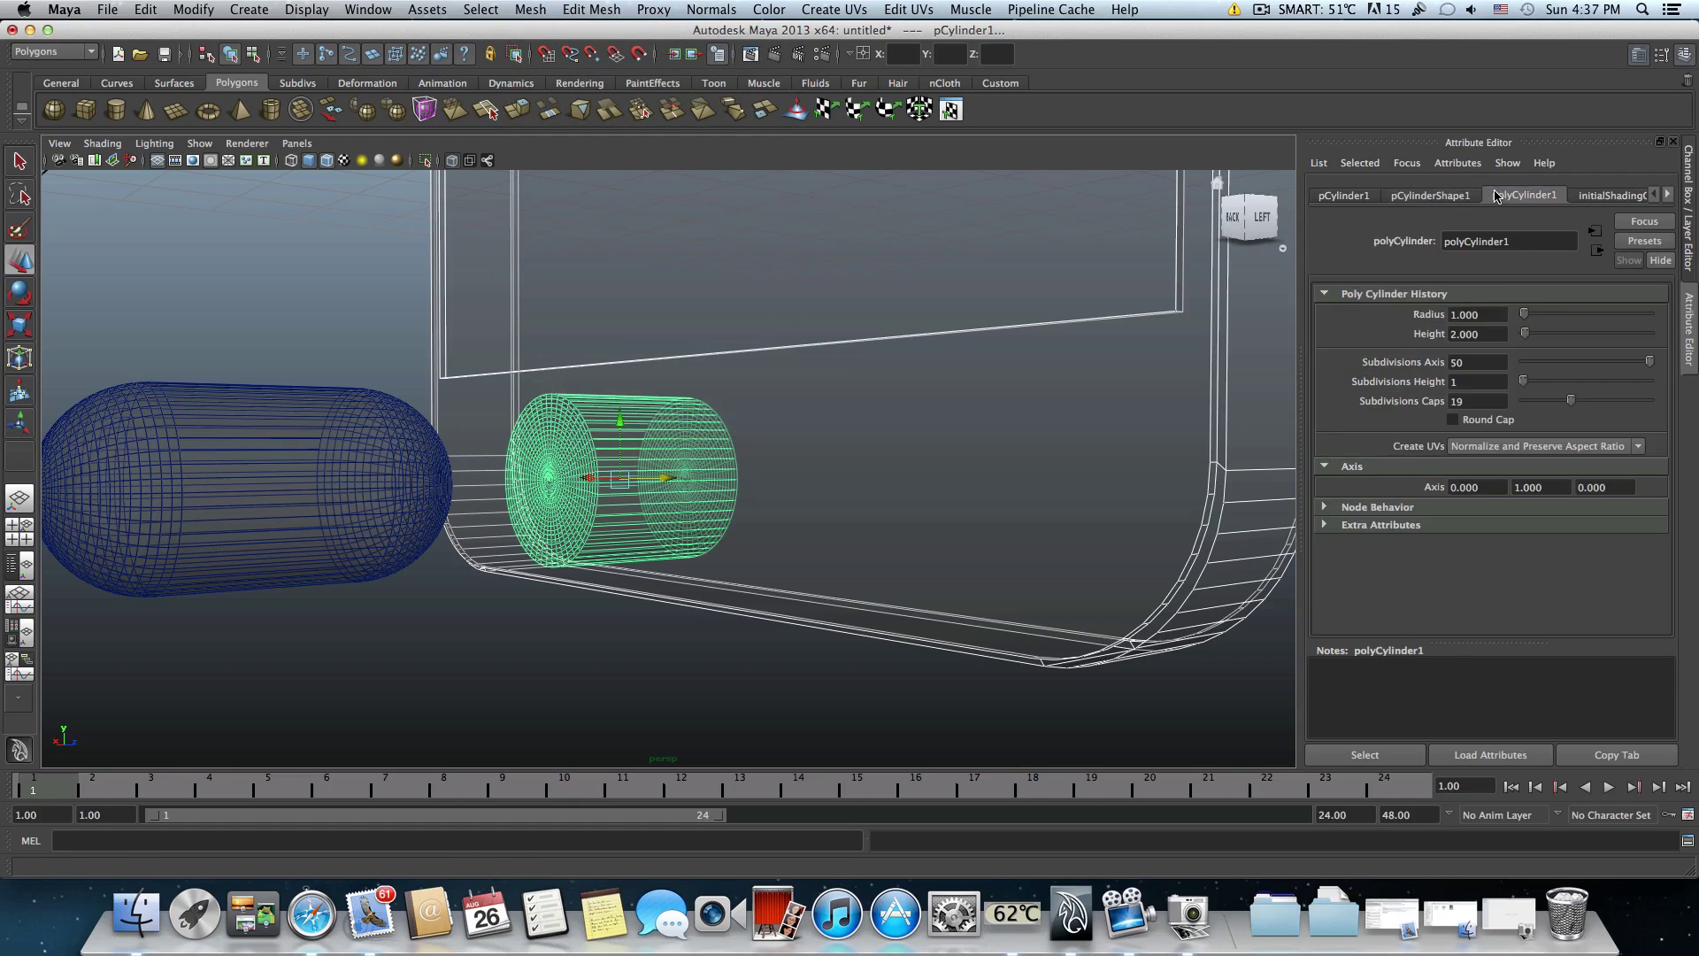
drag(1572, 405, 1522, 410)
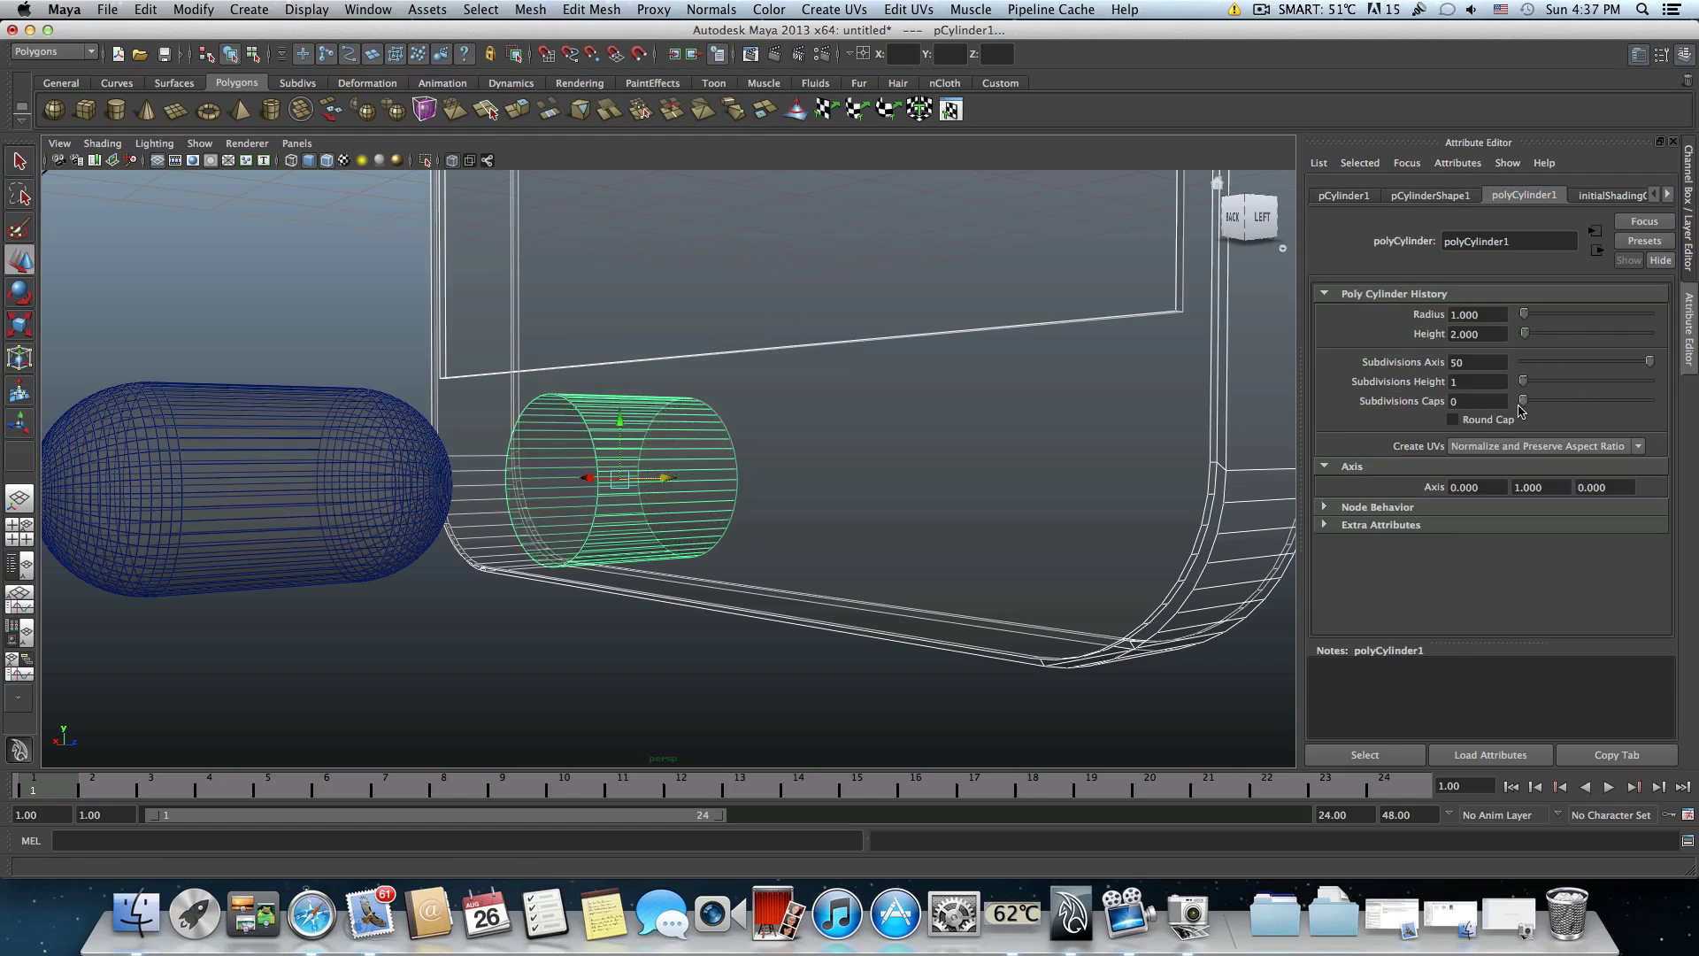
click(1453, 403)
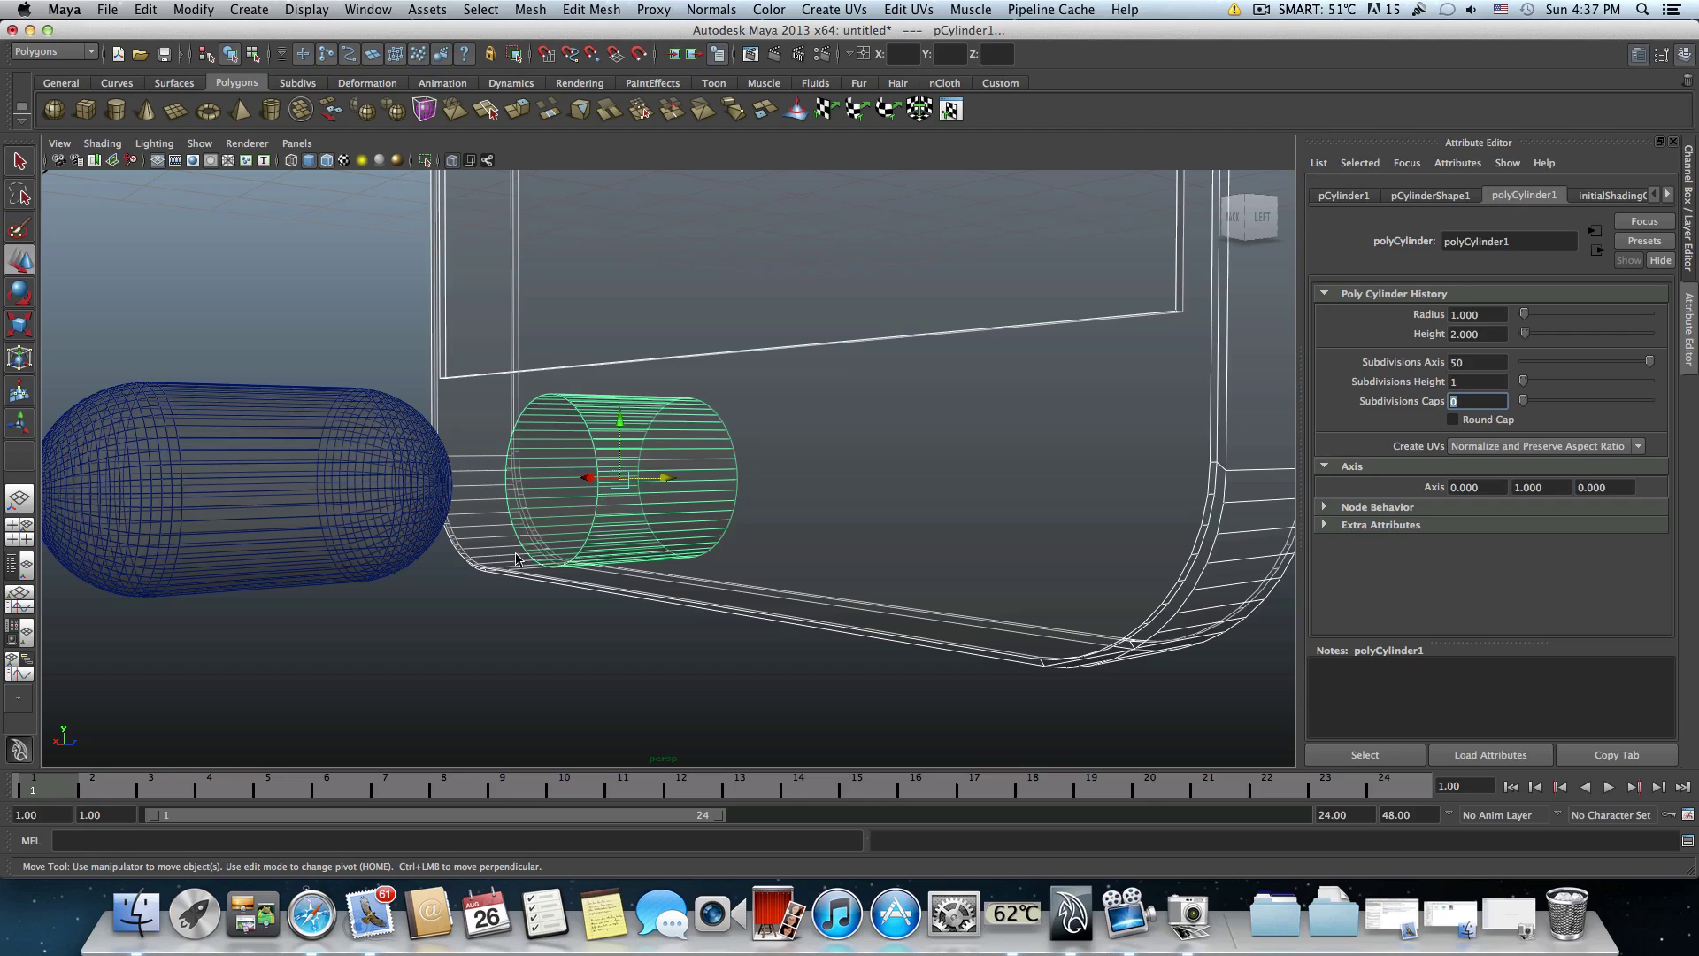
- Subtract the flat-ended cylinder from the phone body with a Boolean Difference to cut the home button hole
alt+drag(733, 517, 770, 450)
click(770, 448)
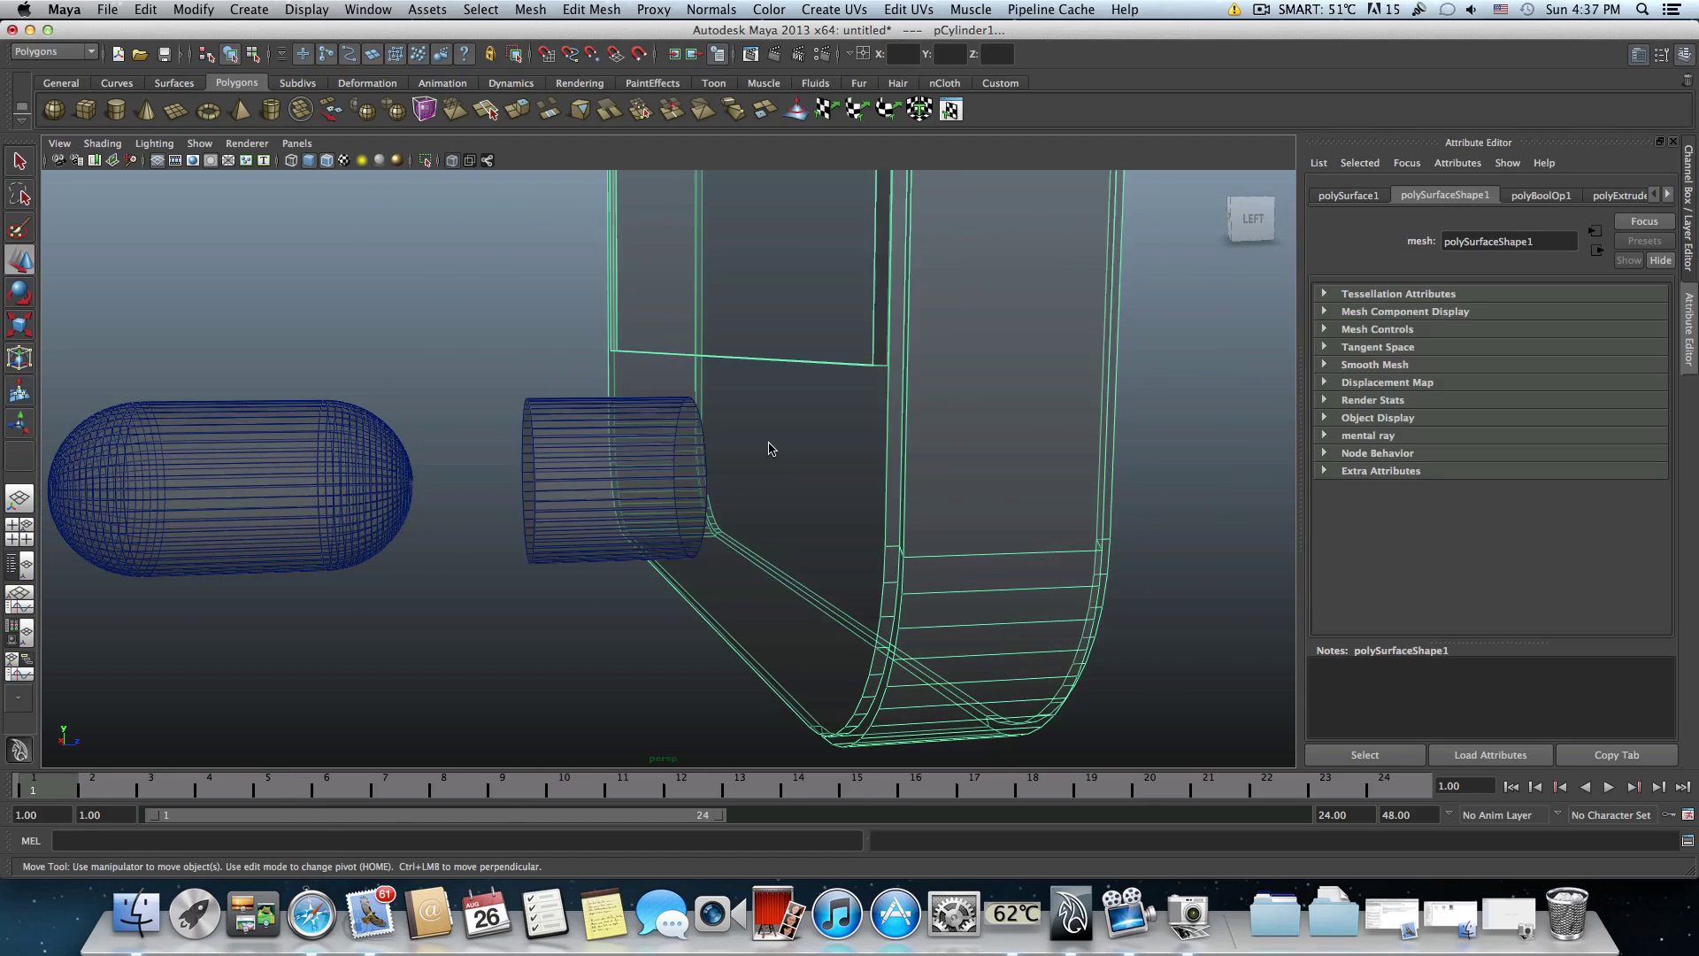
click(654, 460)
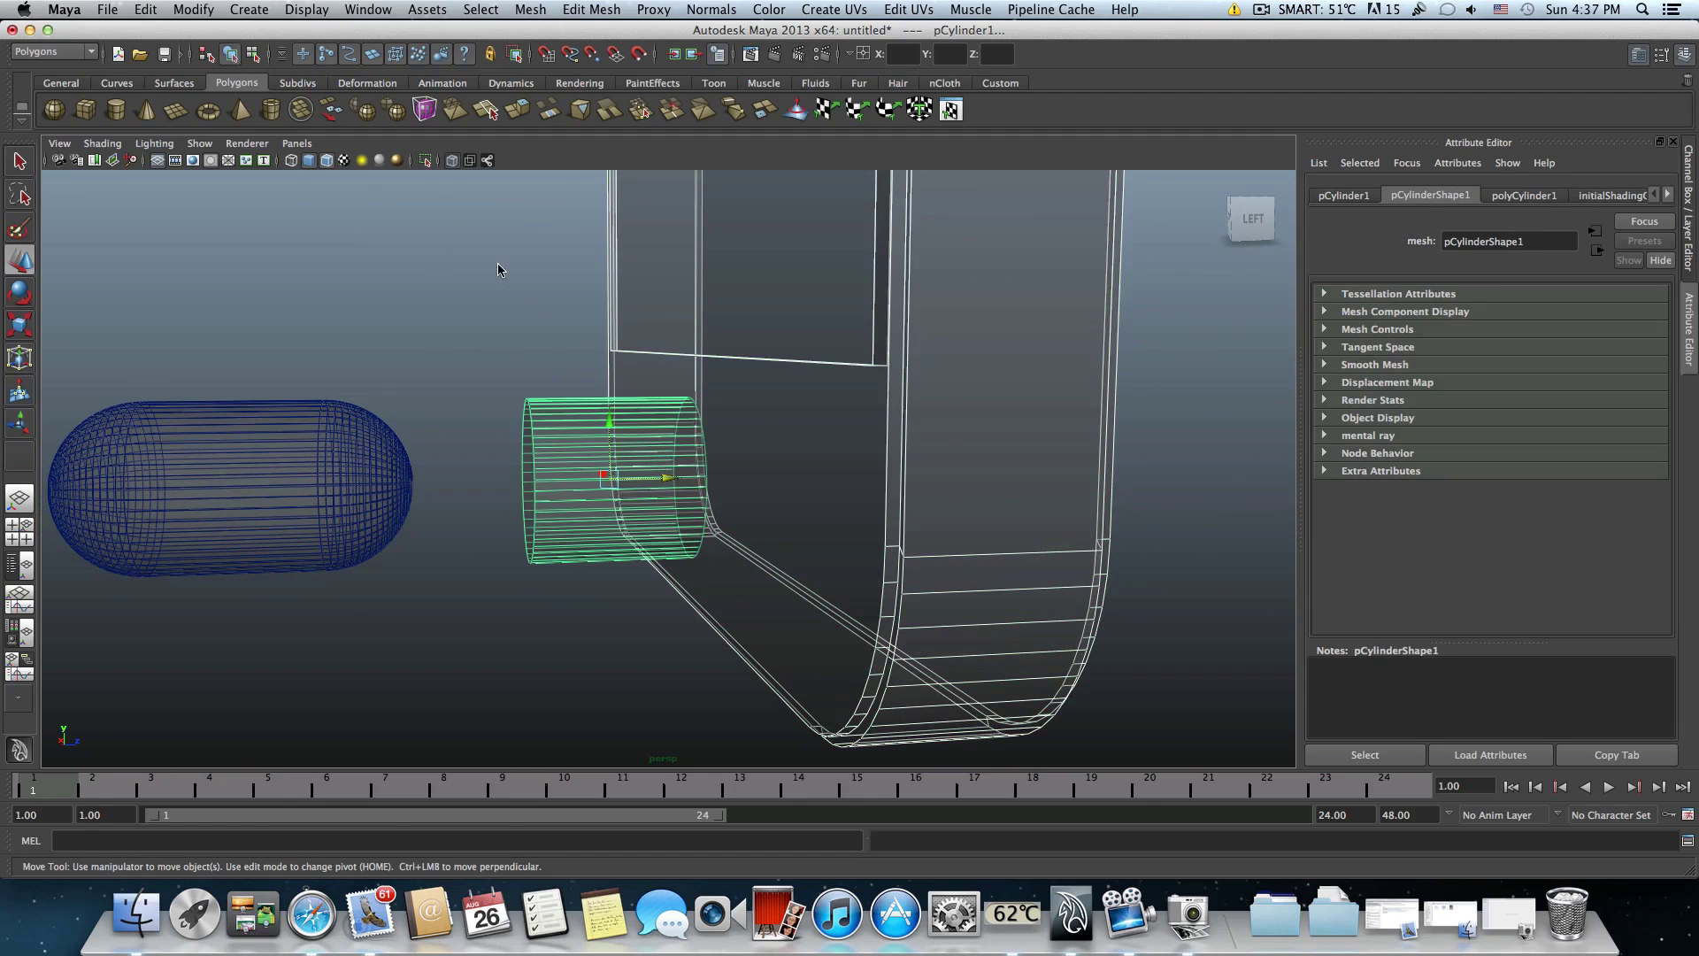
key(z)
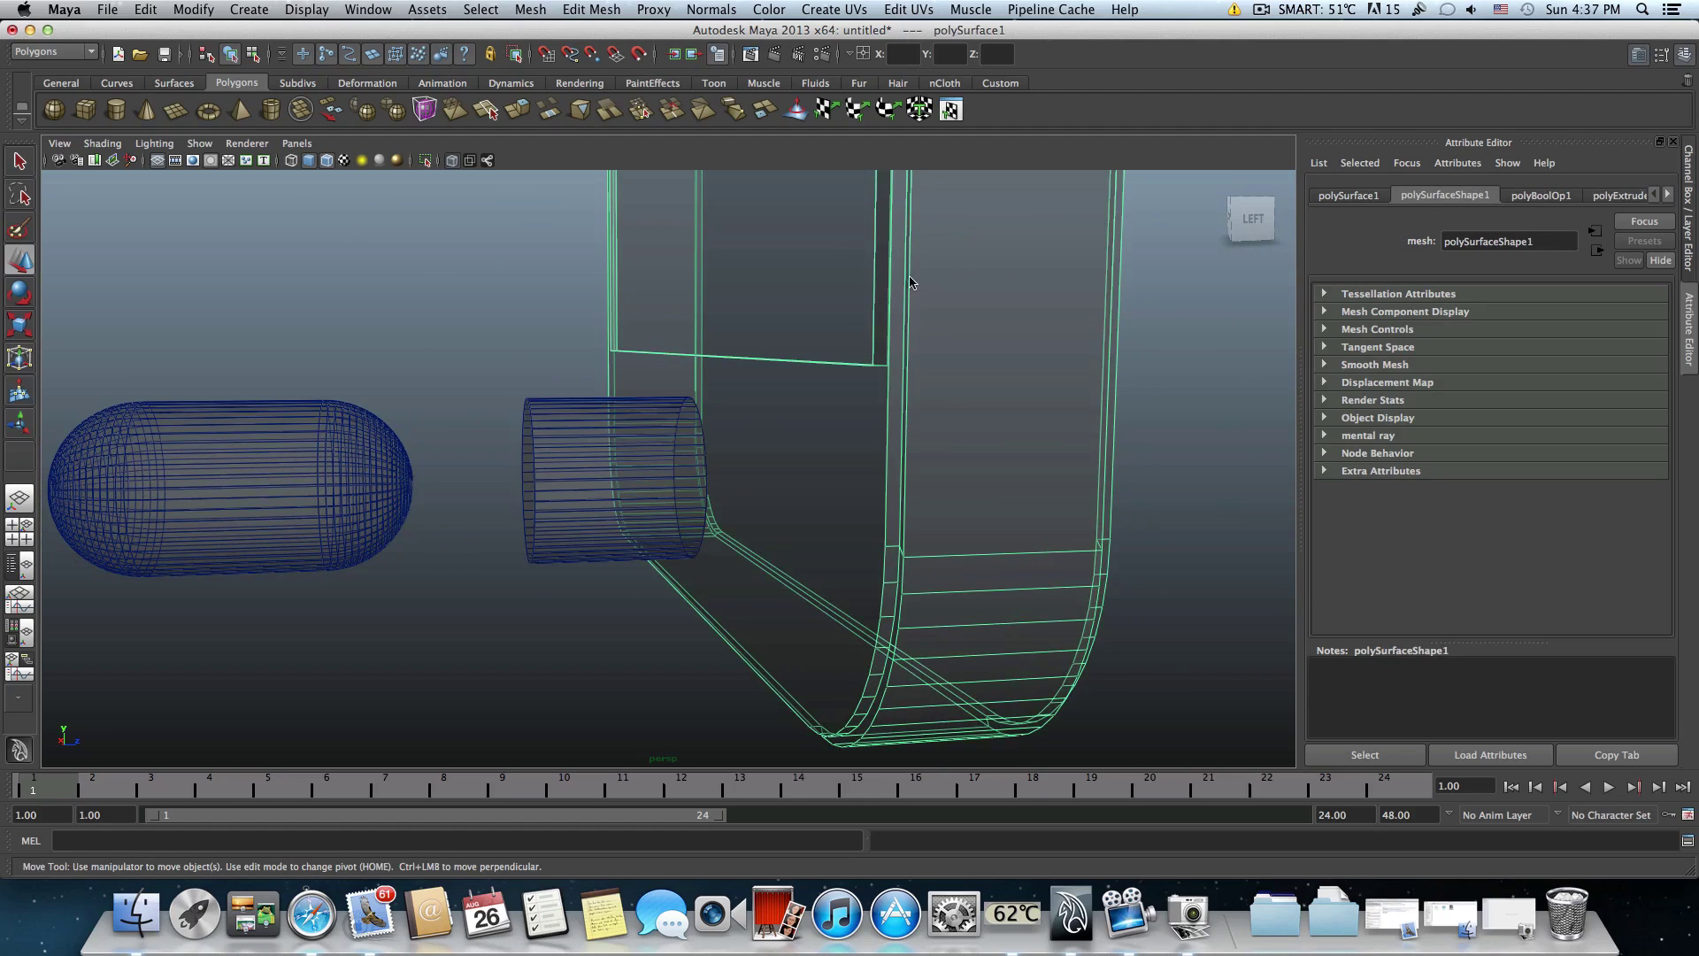
click(529, 452)
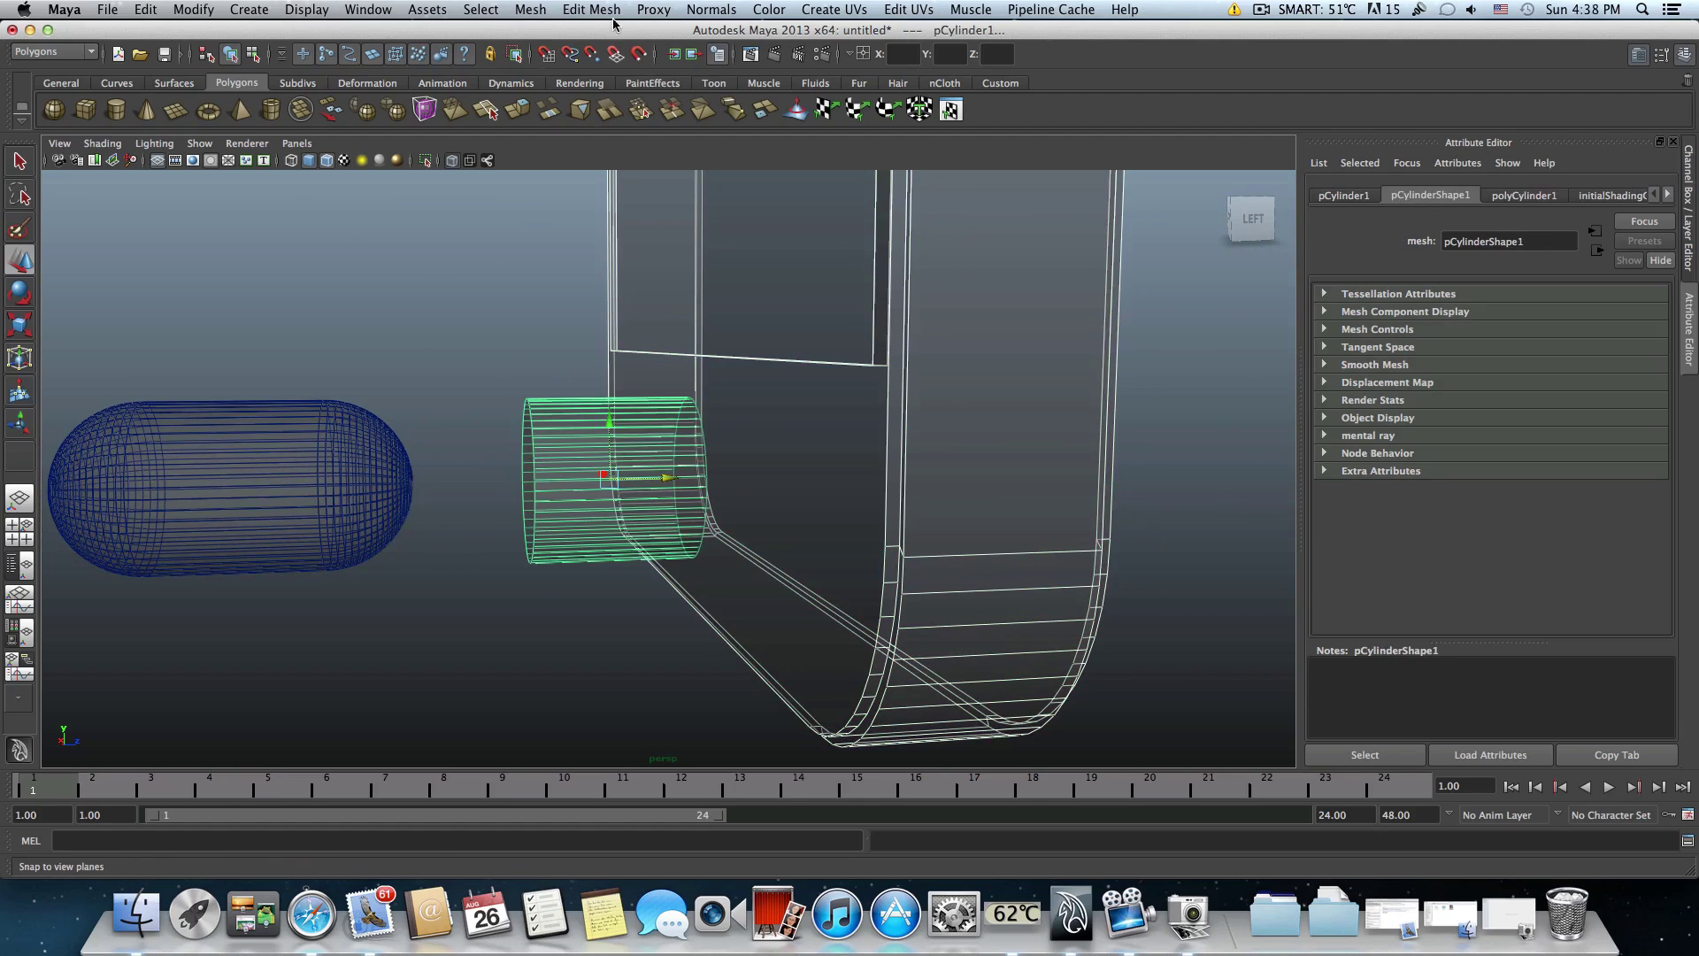
click(531, 10)
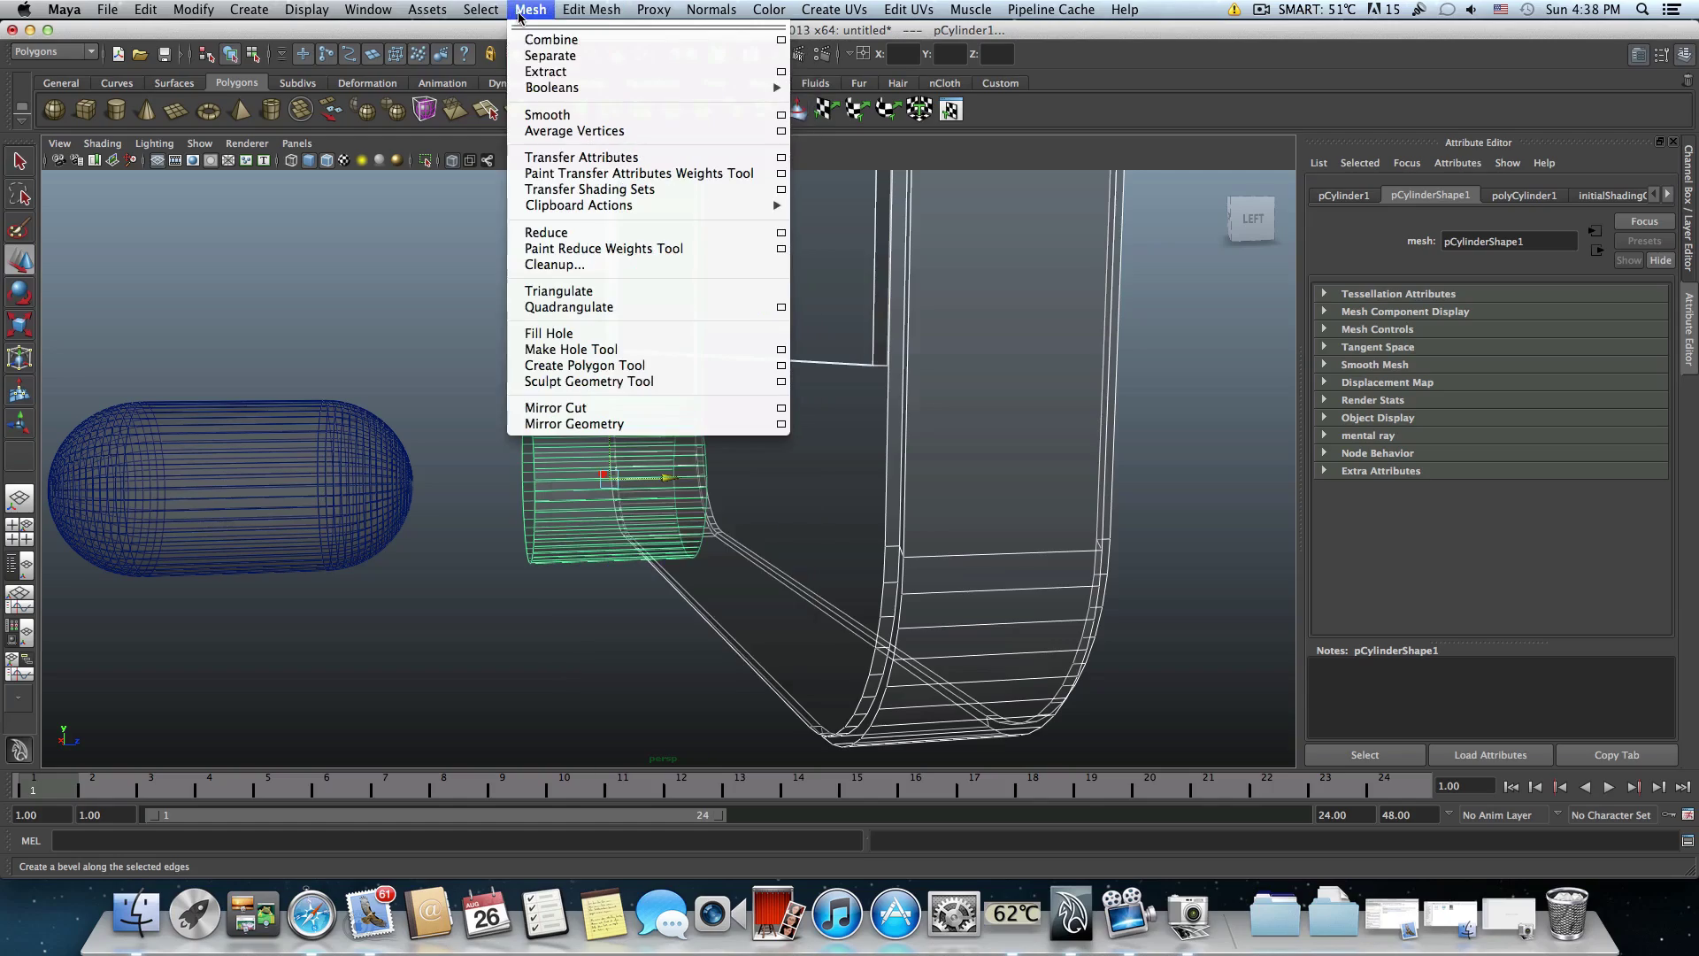
mouse_move(556, 92)
click(837, 112)
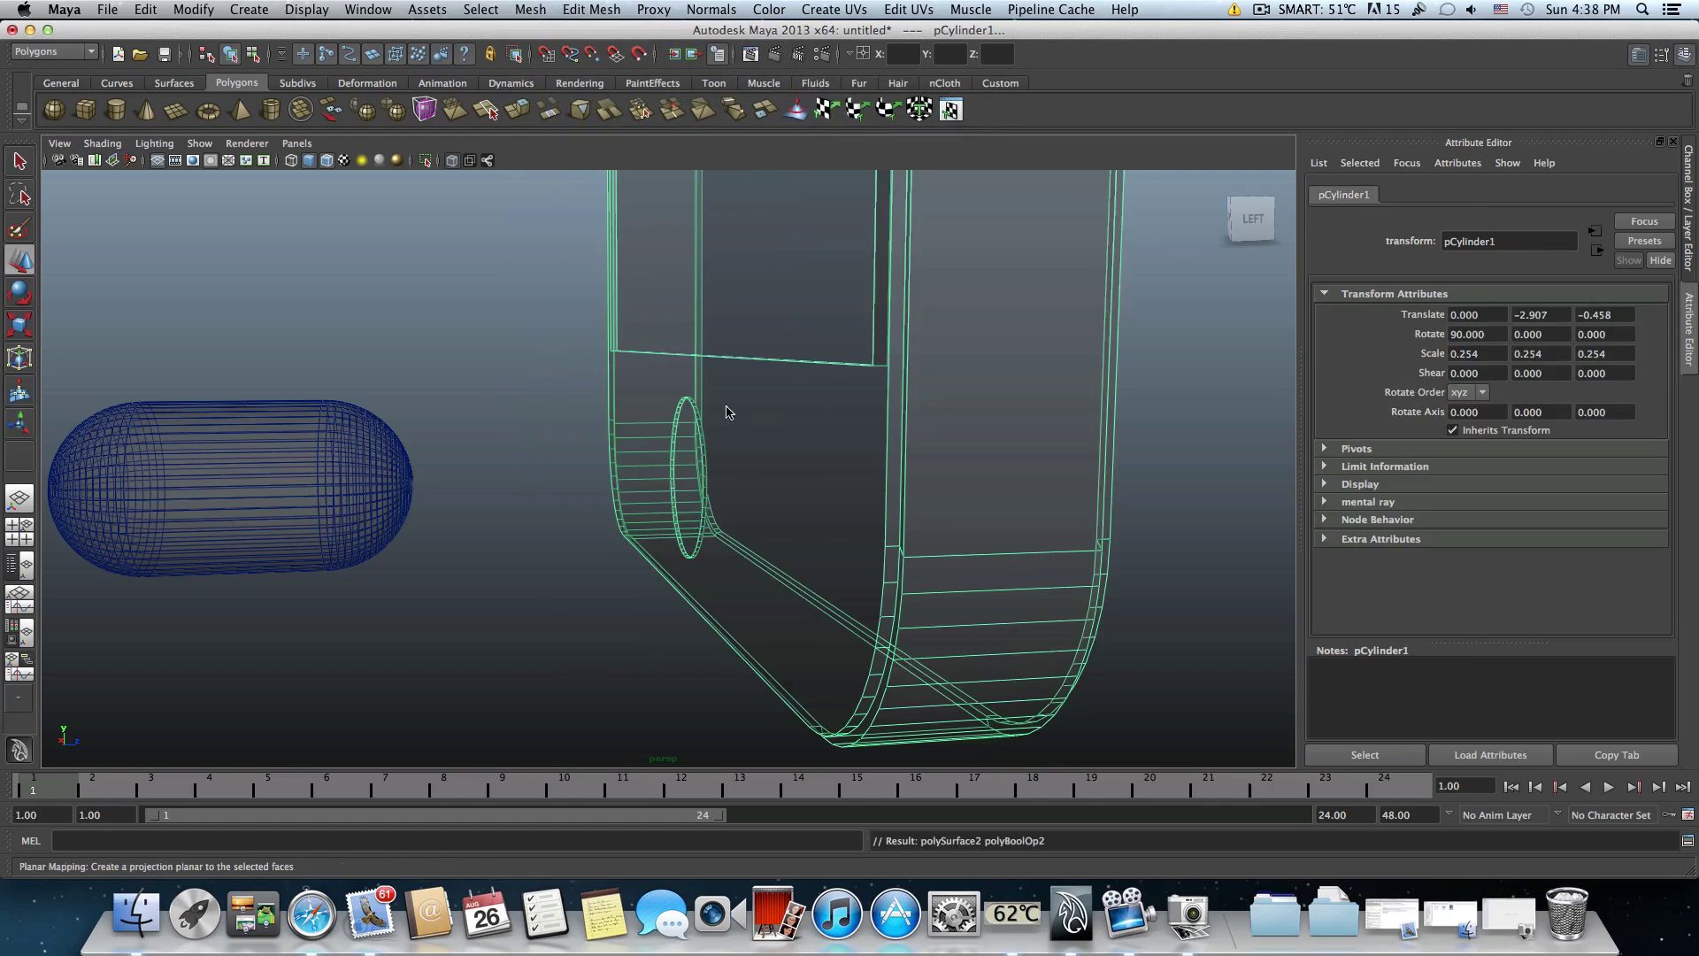
- Scale the round-capped capsule to about 0.252 and flatten it to about 0.047 along its length
alt+drag(721, 416, 263, 490)
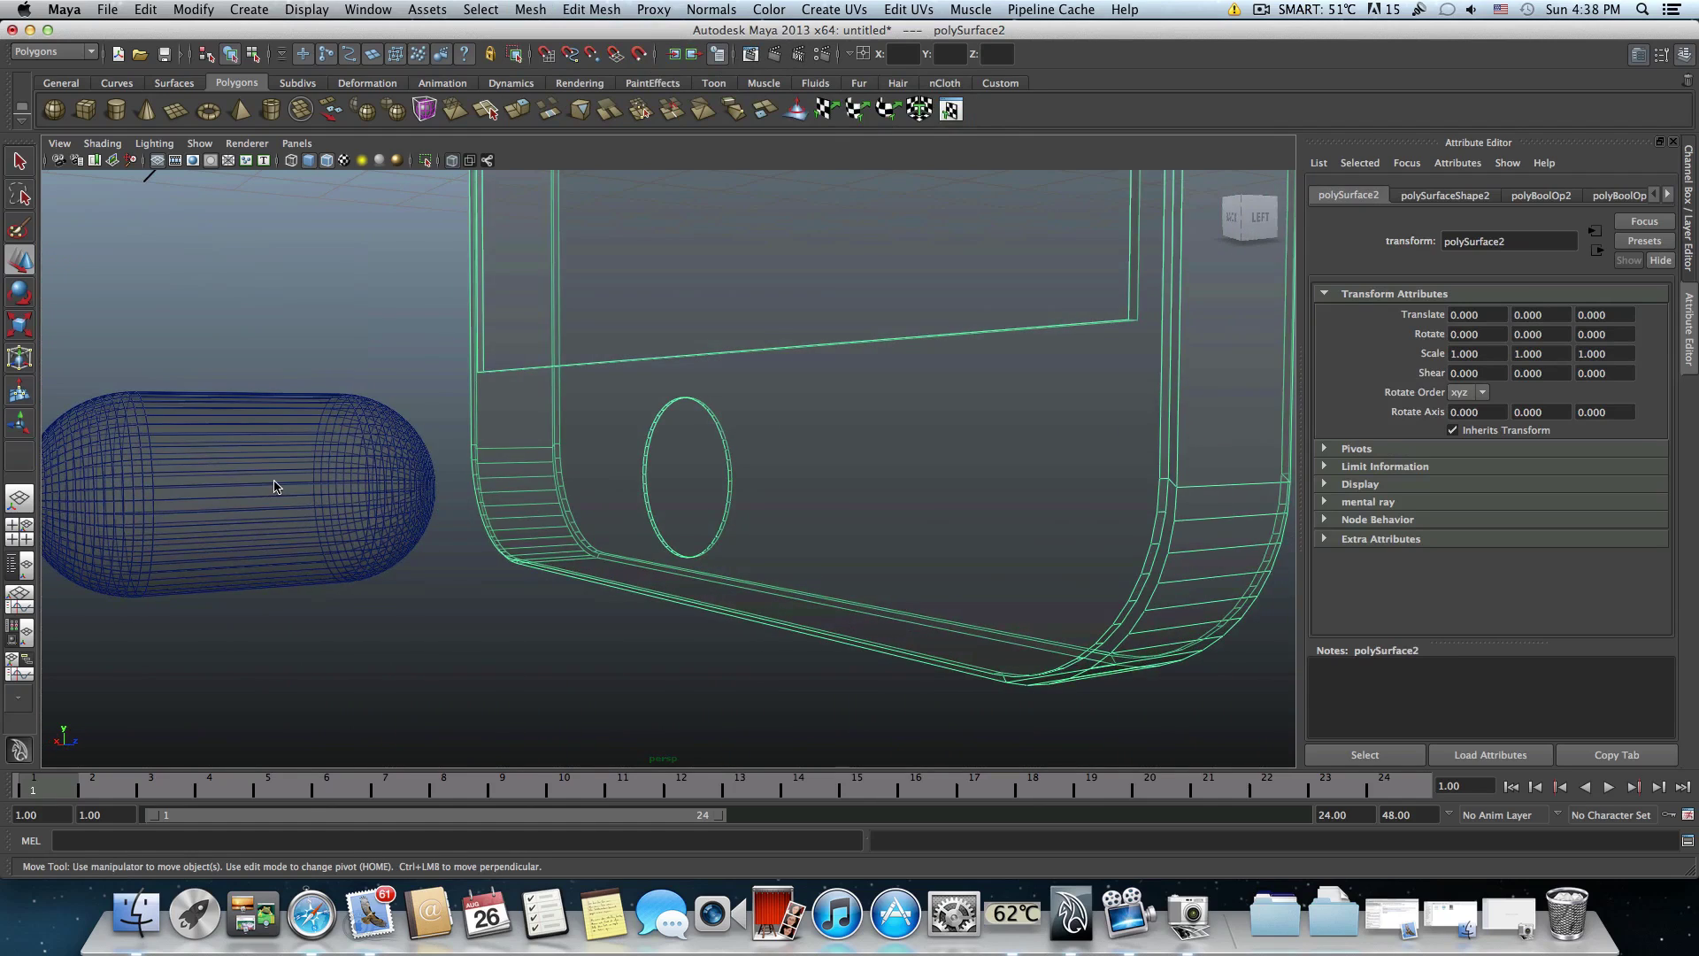
click(274, 486)
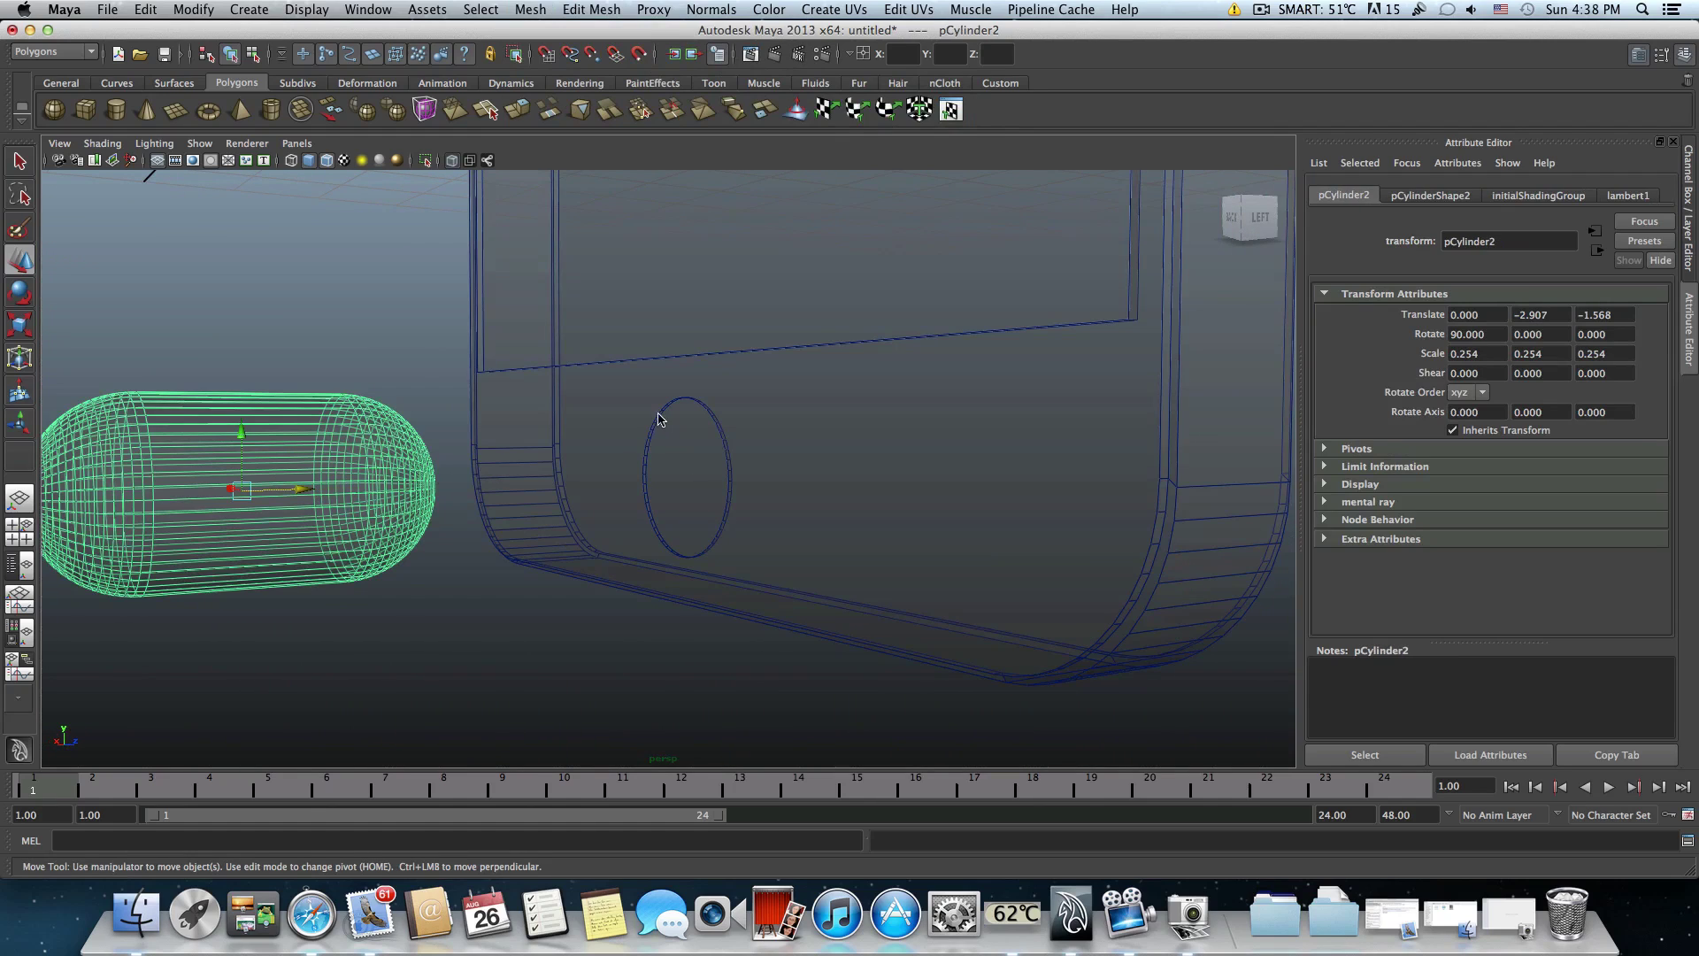
alt+drag(655, 440, 766, 449)
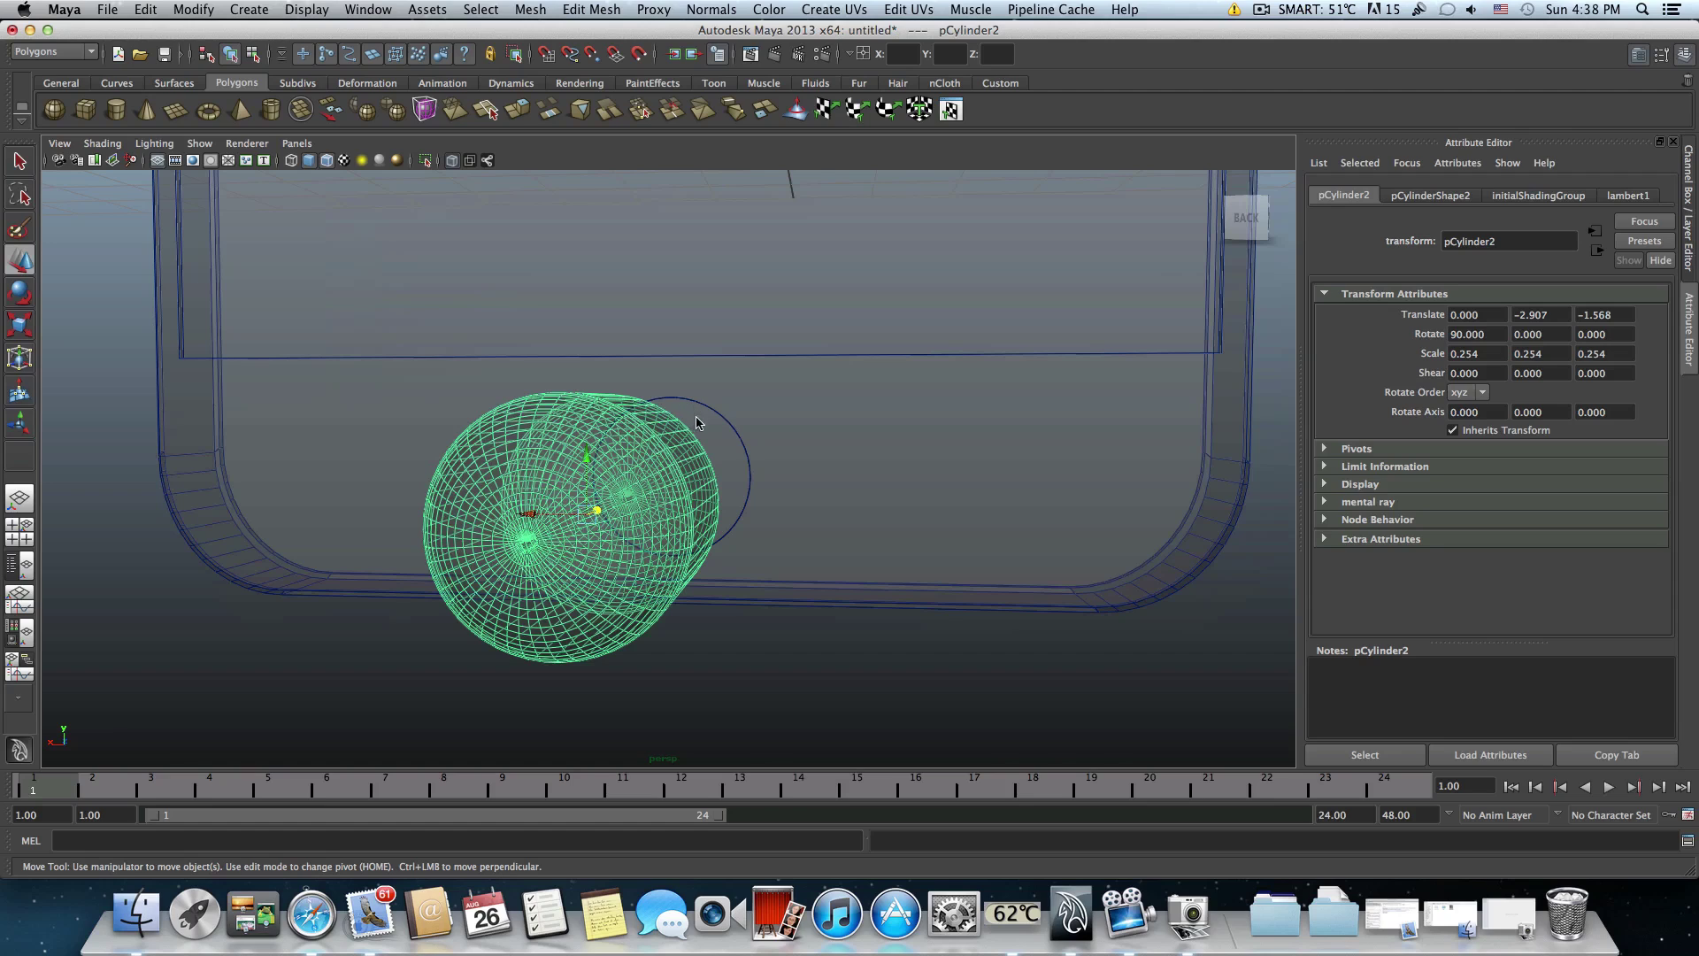
alt+drag(704, 428, 690, 429)
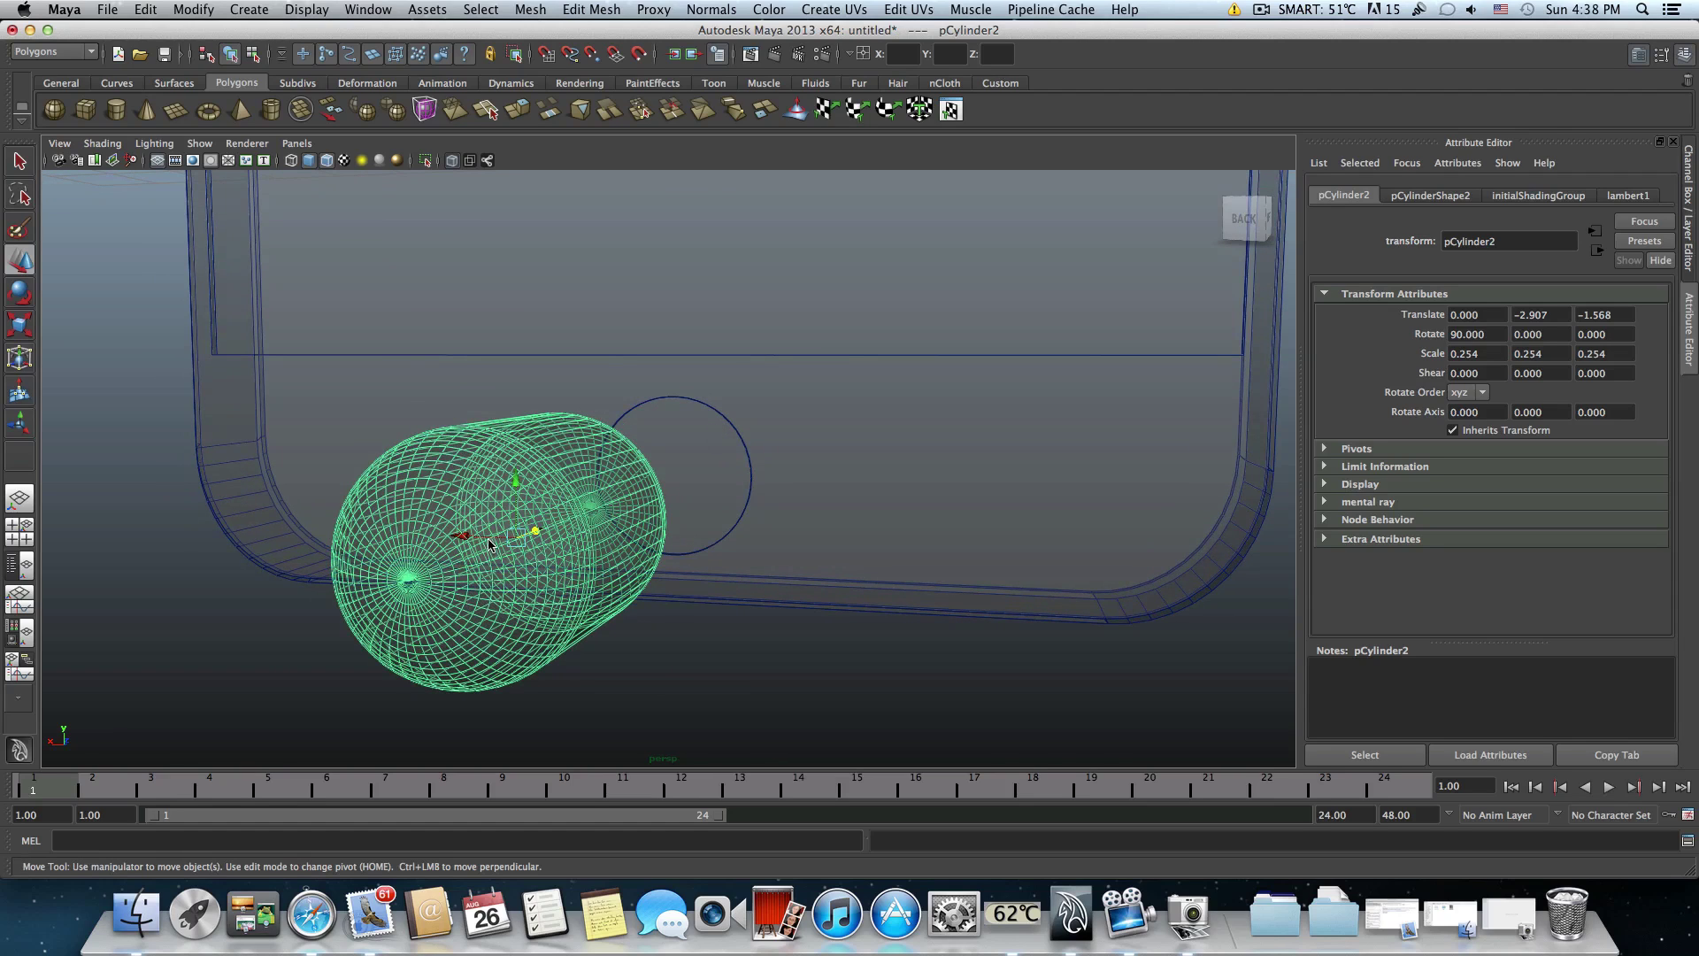
alt+drag(515, 522, 543, 505)
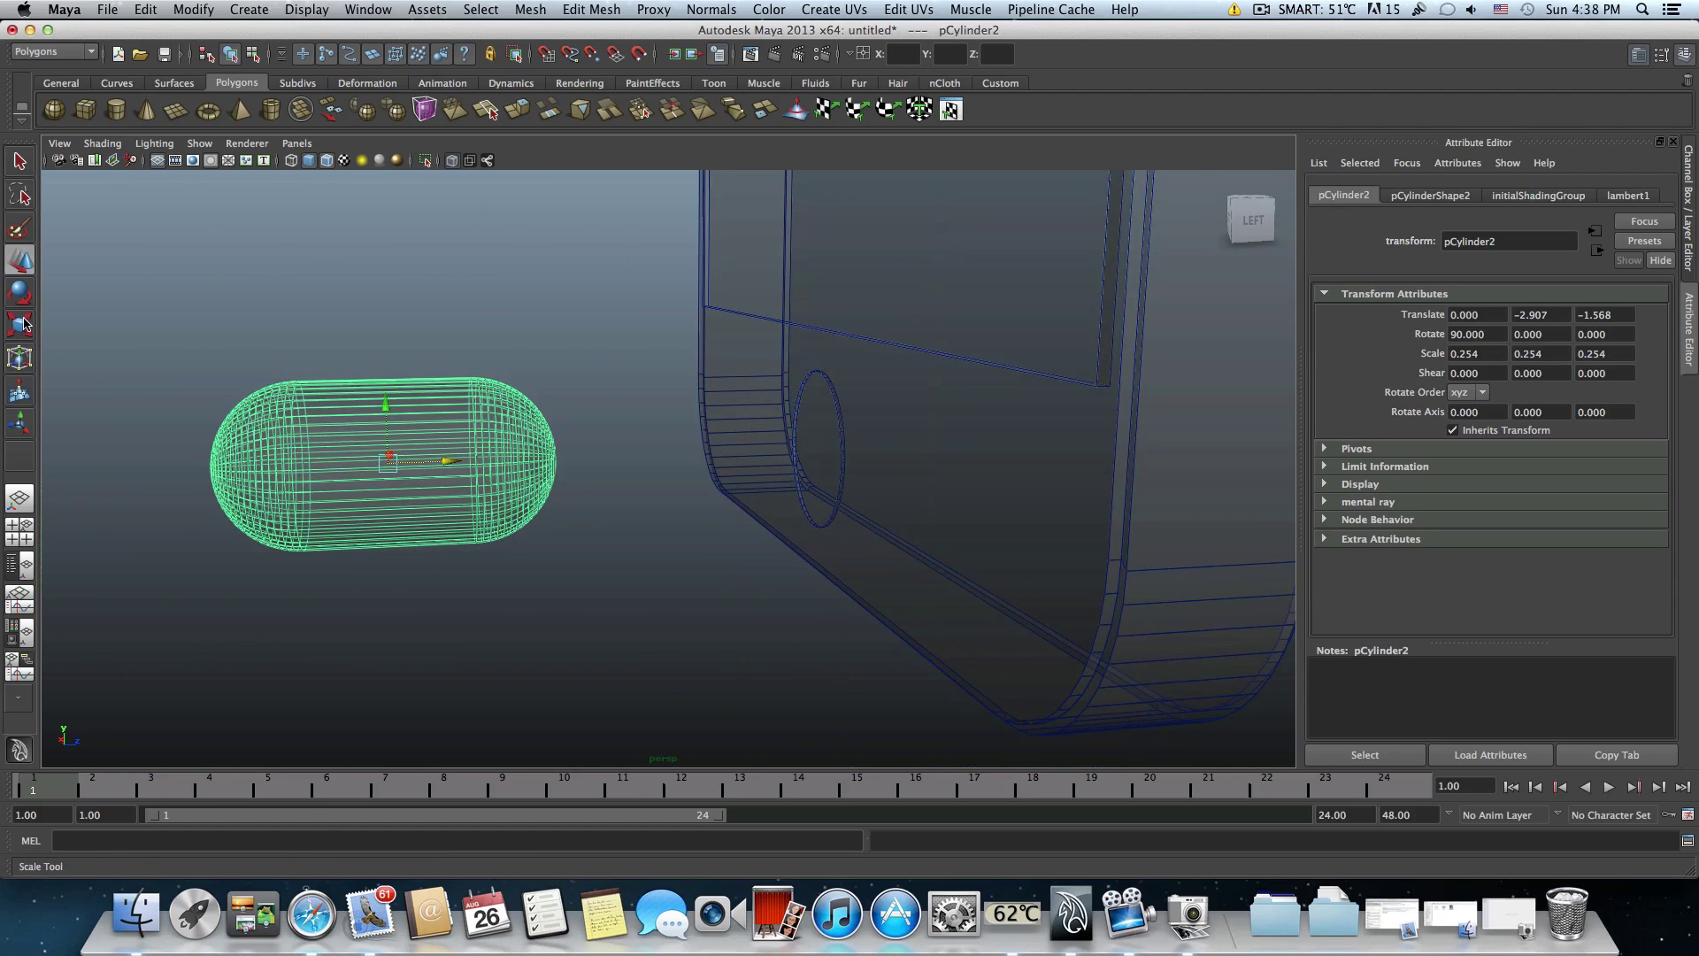
key(r)
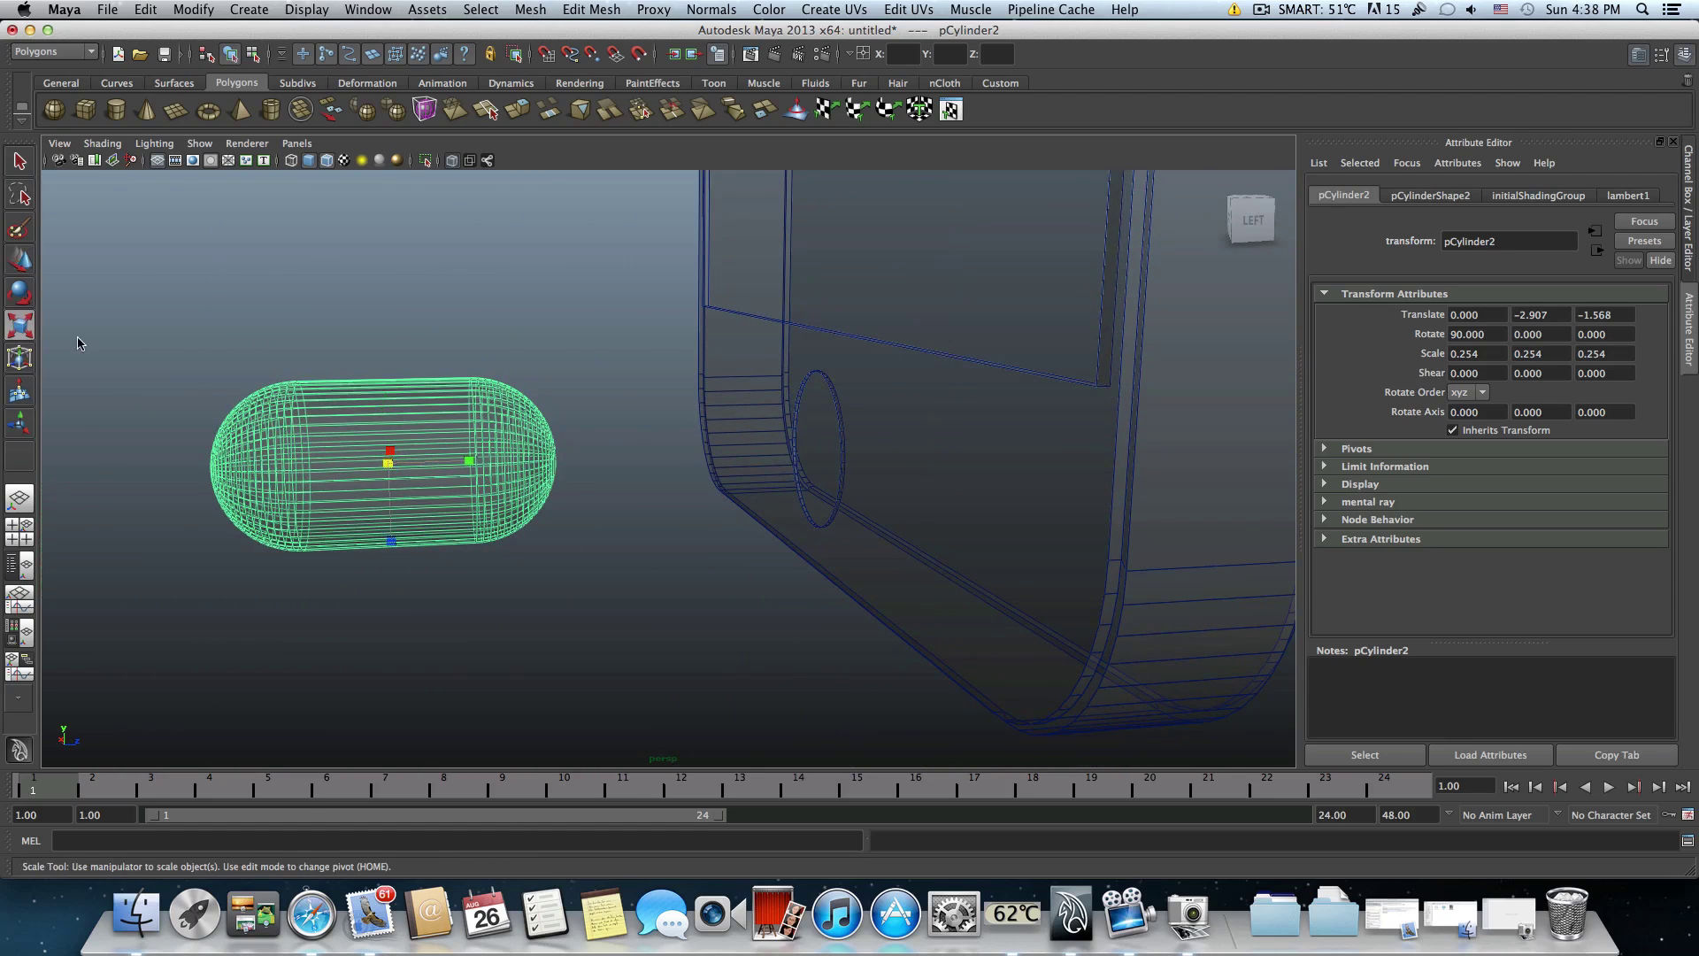
click(388, 464)
drag(387, 464, 387, 466)
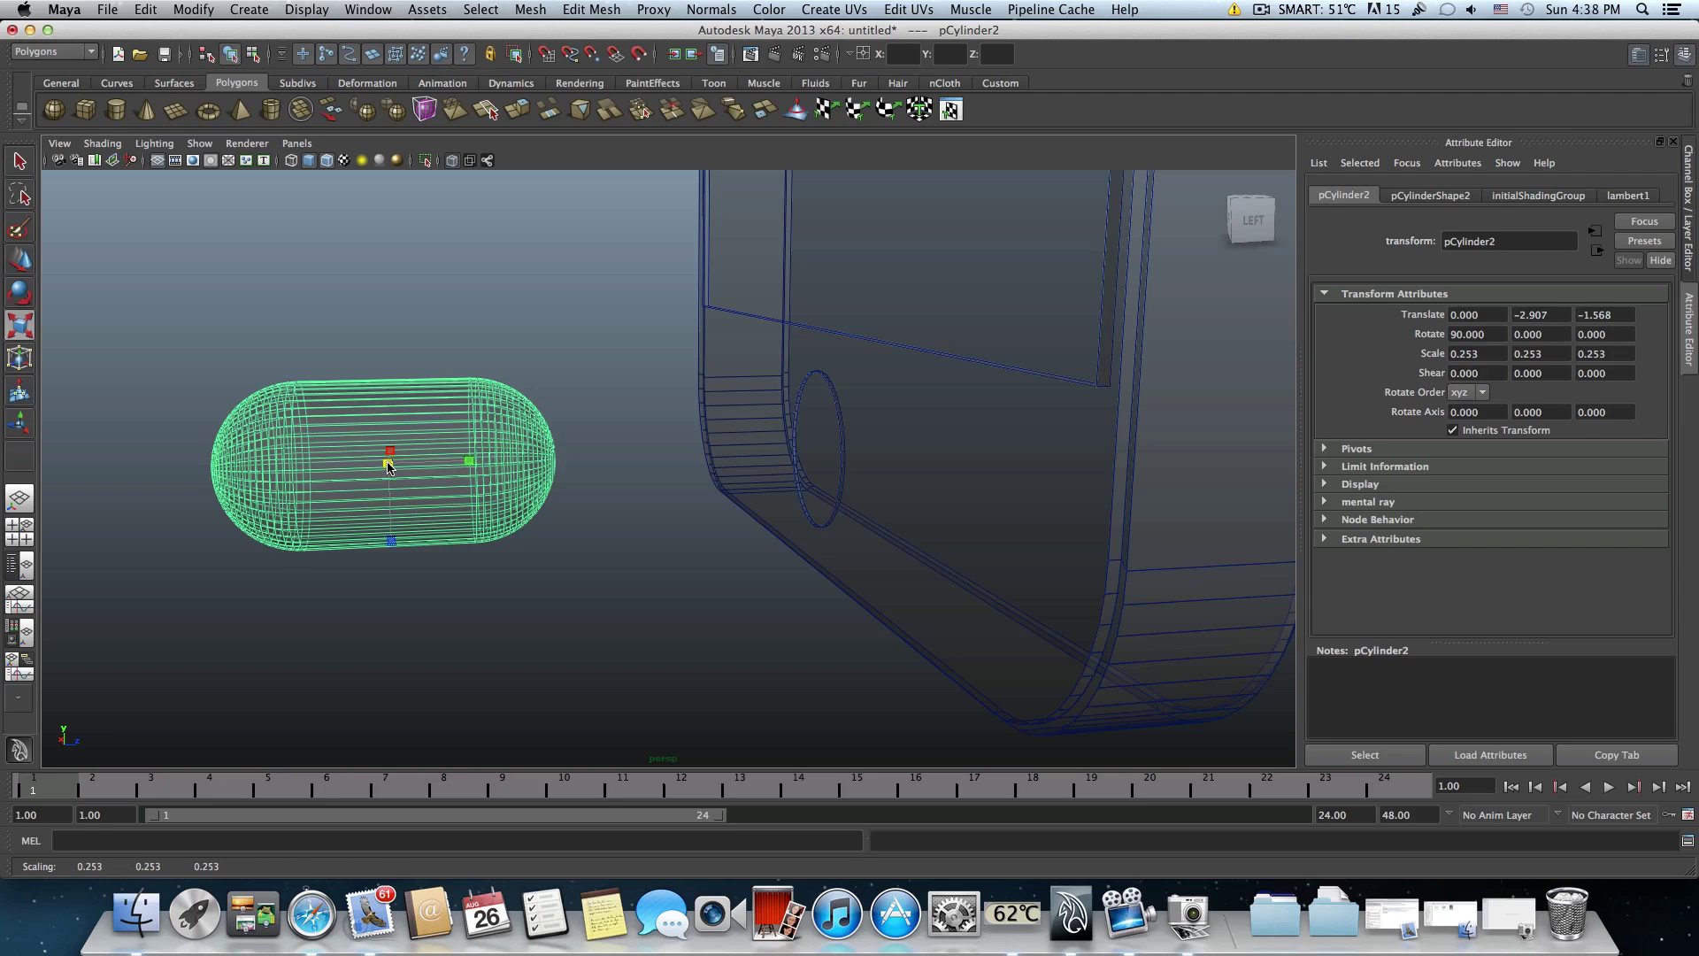
drag(387, 465, 845, 462)
- Move the flattened disc into the home button hole, to about -0.264 in Z
key(w)
alt+right_drag(845, 462, 958, 459)
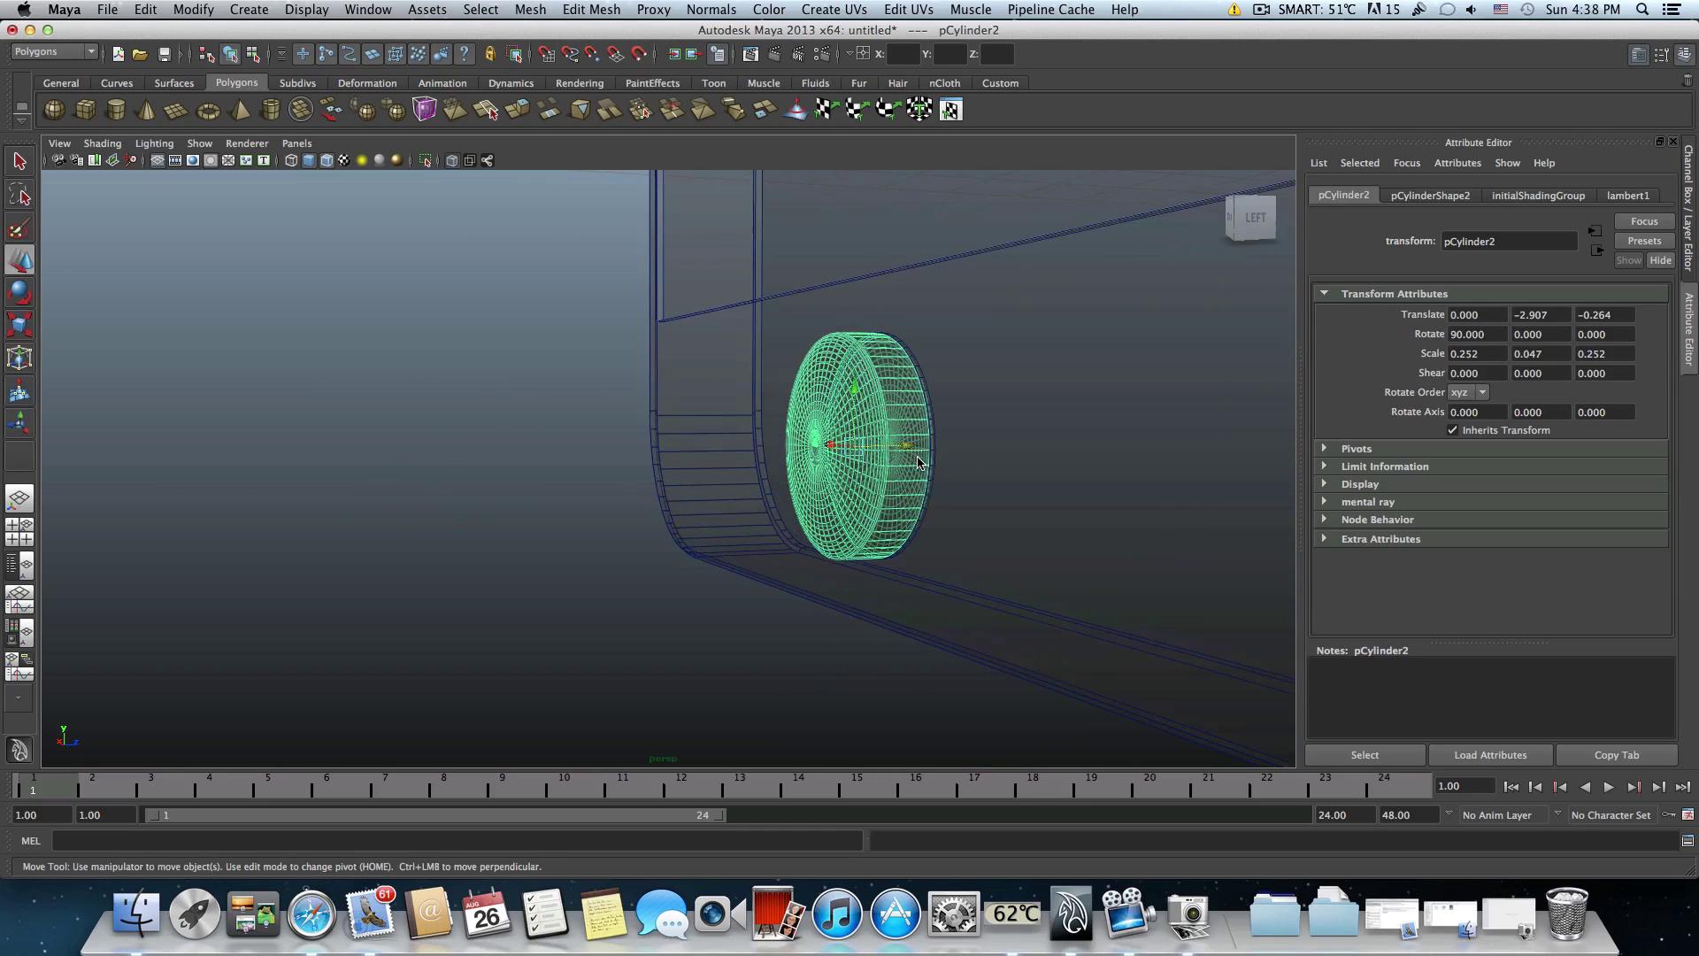
alt+middle_drag(918, 462, 588, 416)
alt+right_drag(469, 384, 860, 449)
alt+middle_drag(441, 396, 515, 442)
alt+right_drag(535, 416, 656, 409)
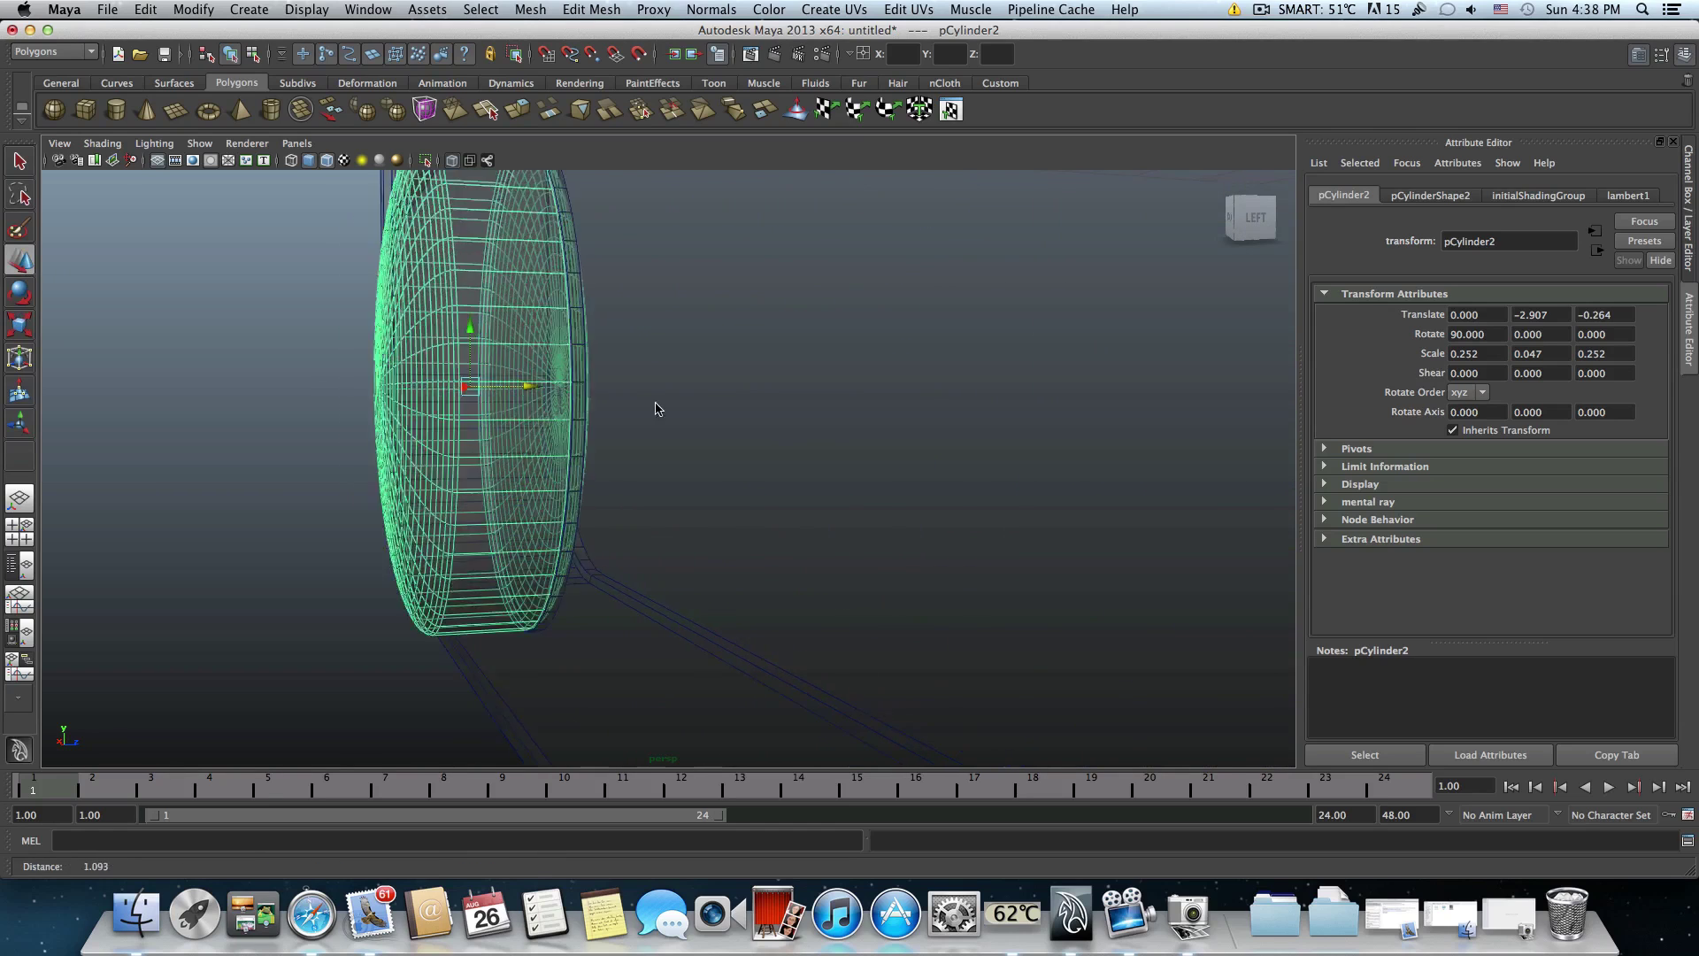
- Adjust the disc's depth against the phone's face to about -0.253 in Z
alt+drag(656, 408, 415, 450)
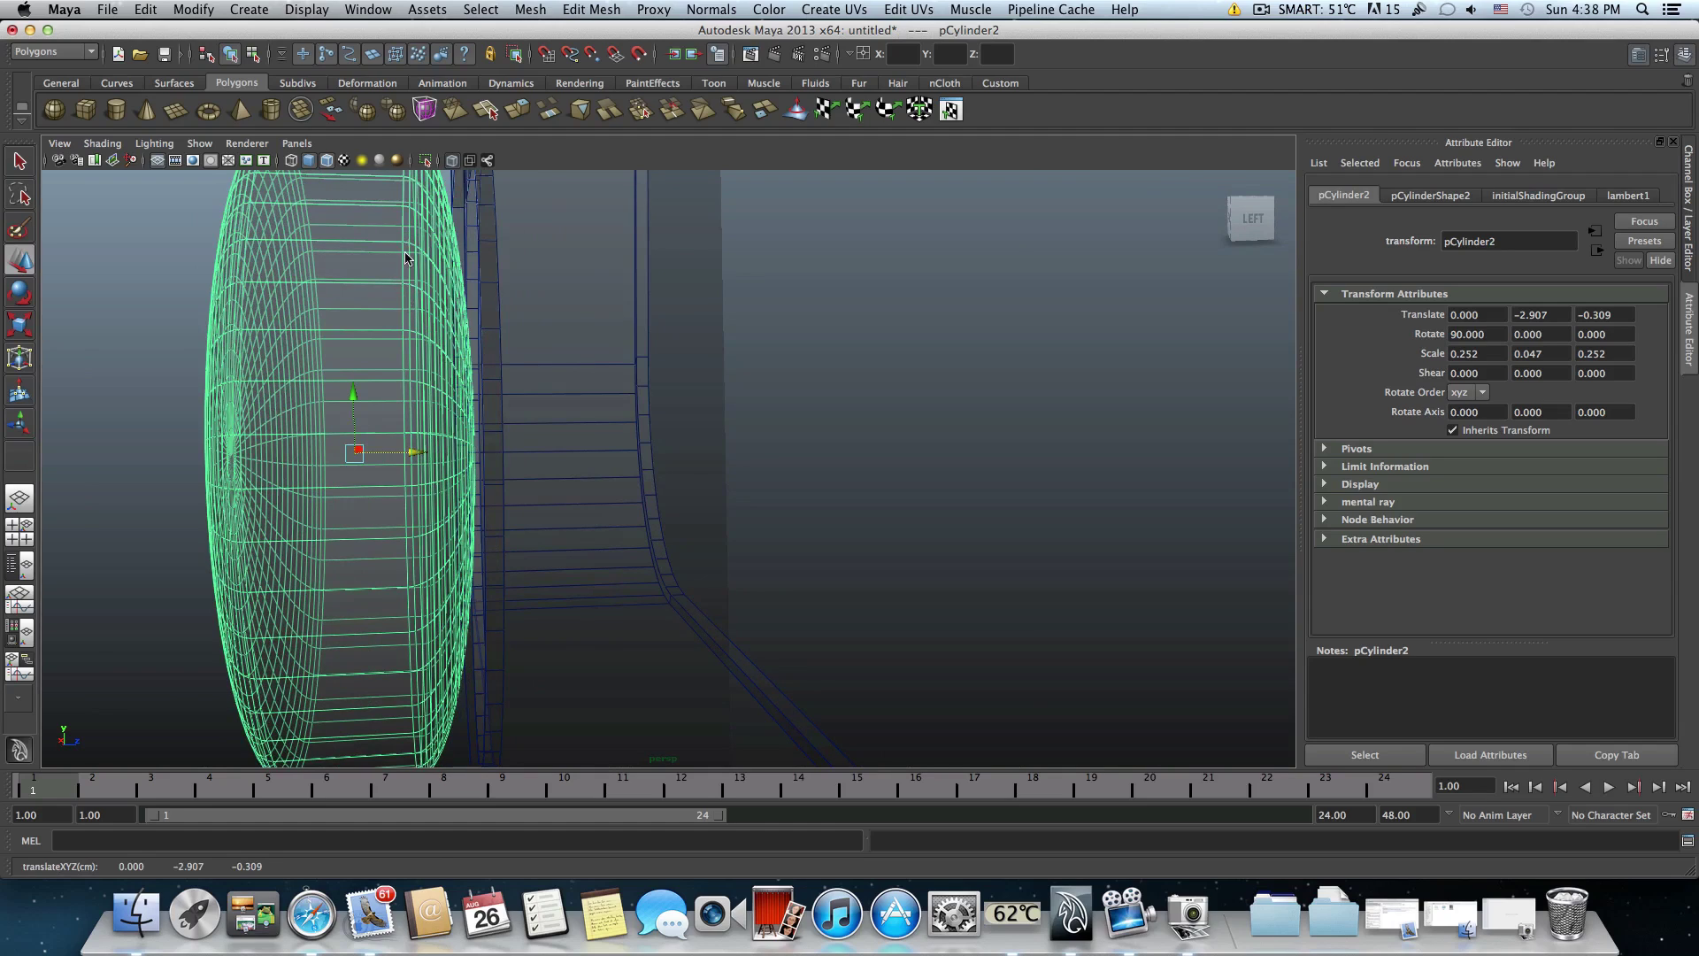
drag(411, 456, 515, 460)
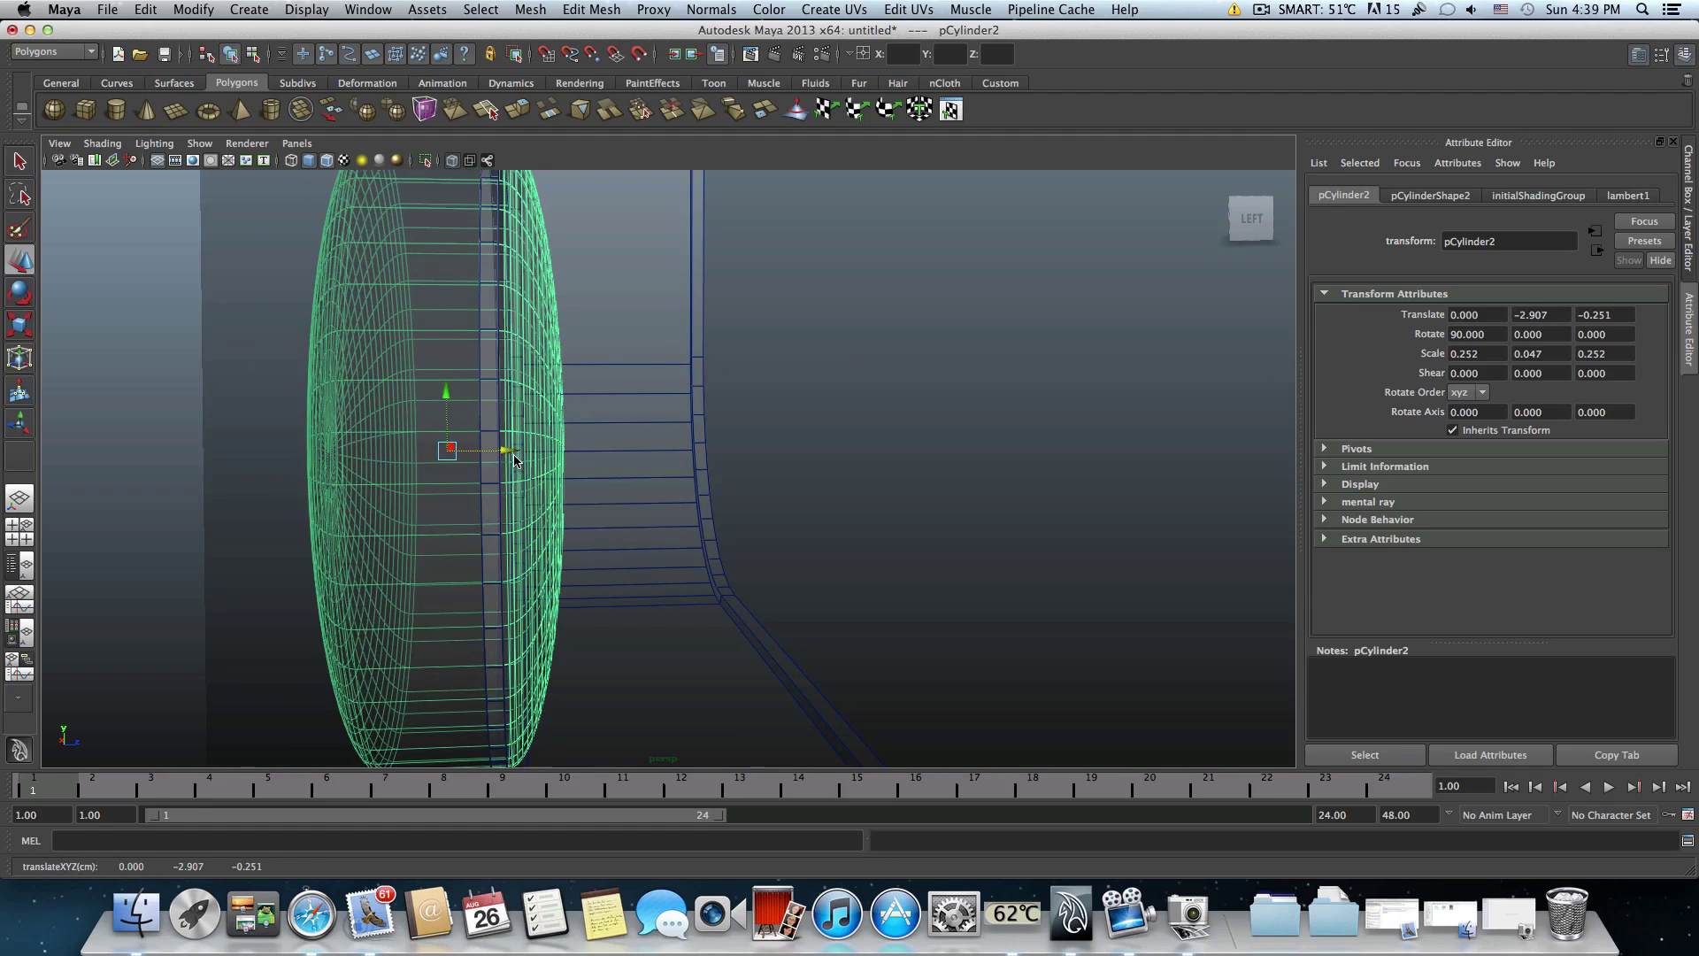
shift+click(505, 457)
shift+click(440, 445)
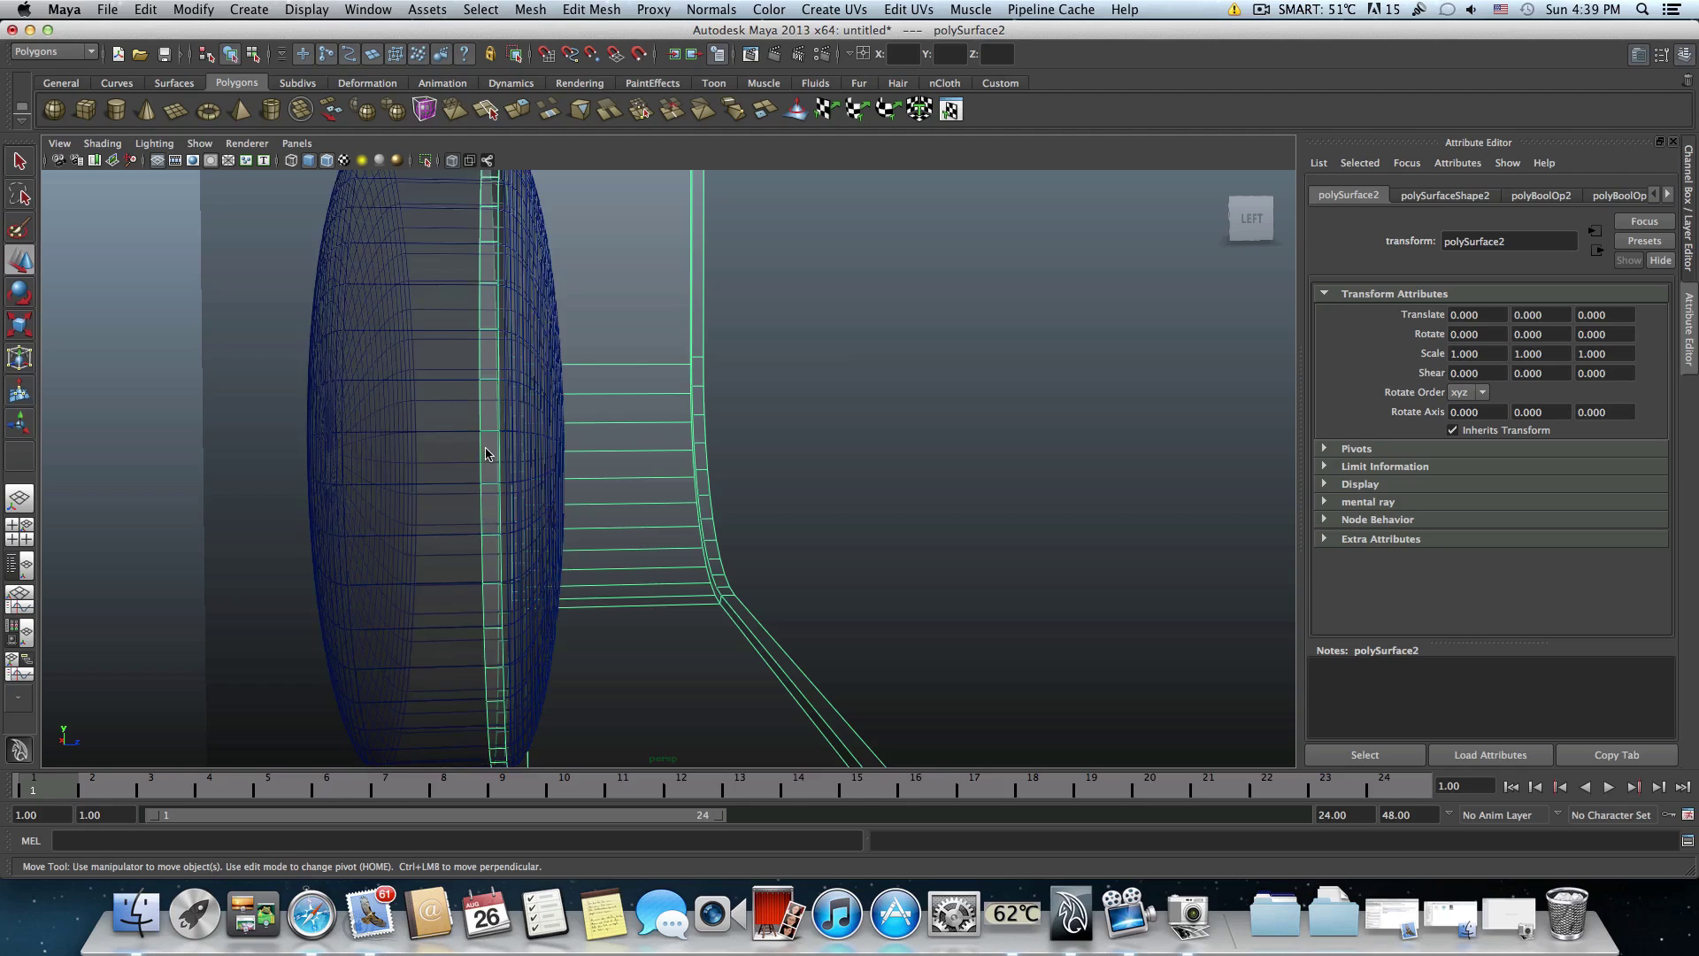
click(379, 492)
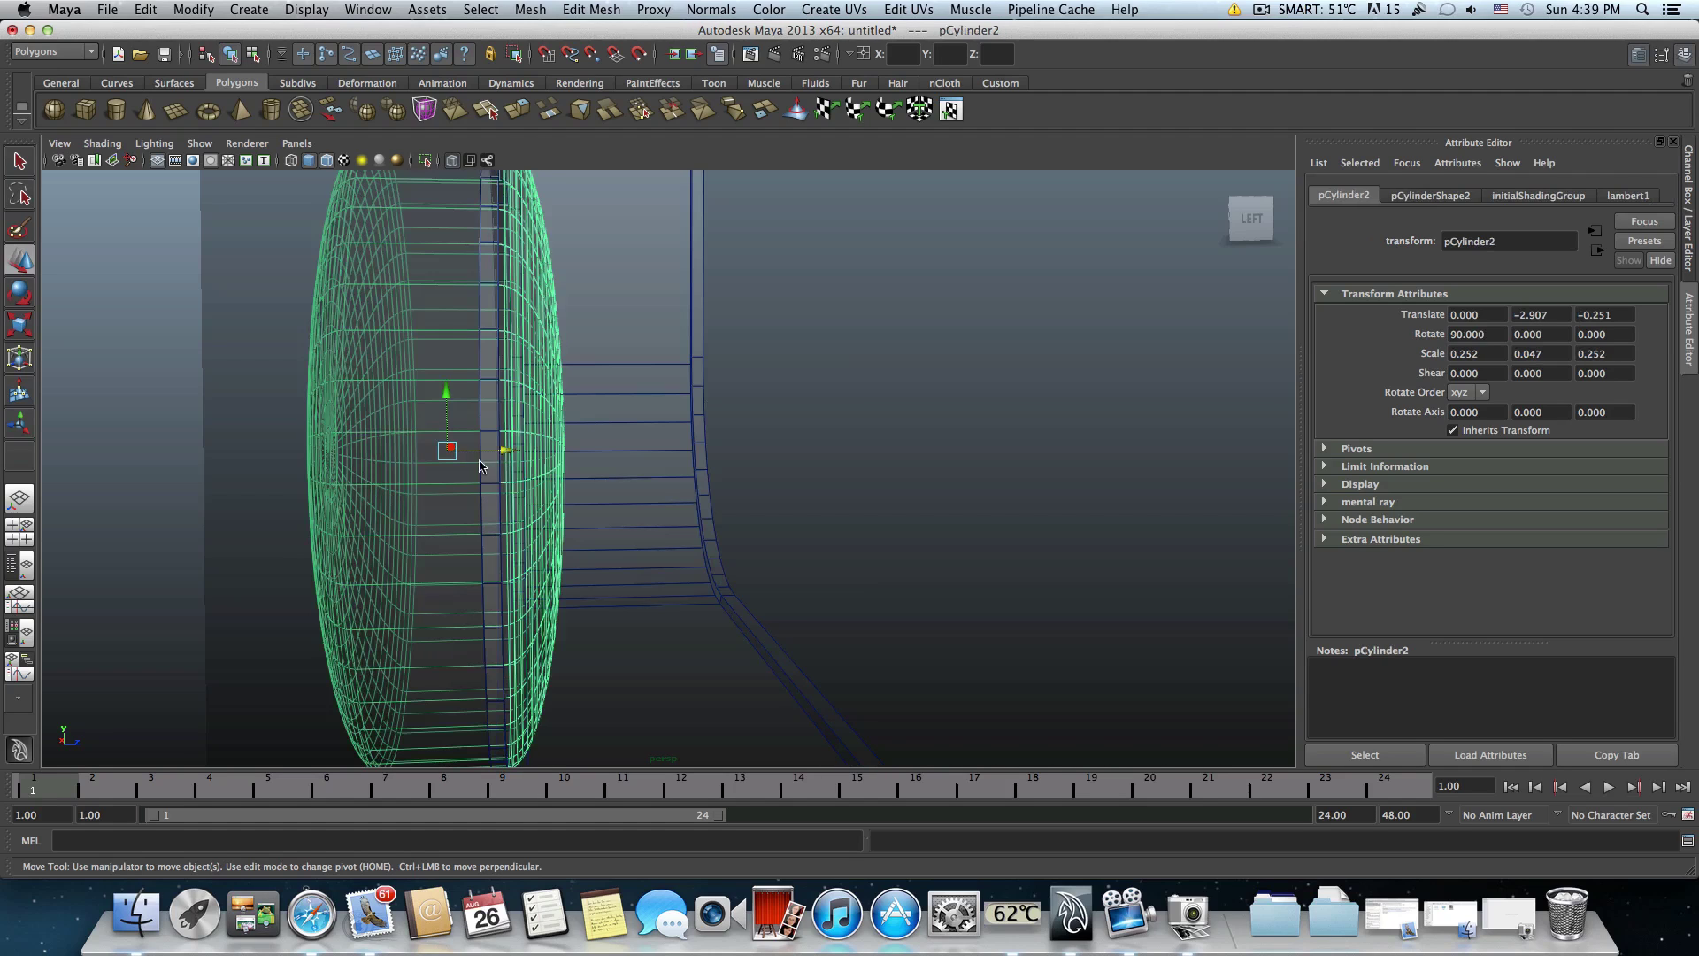
drag(504, 449, 591, 462)
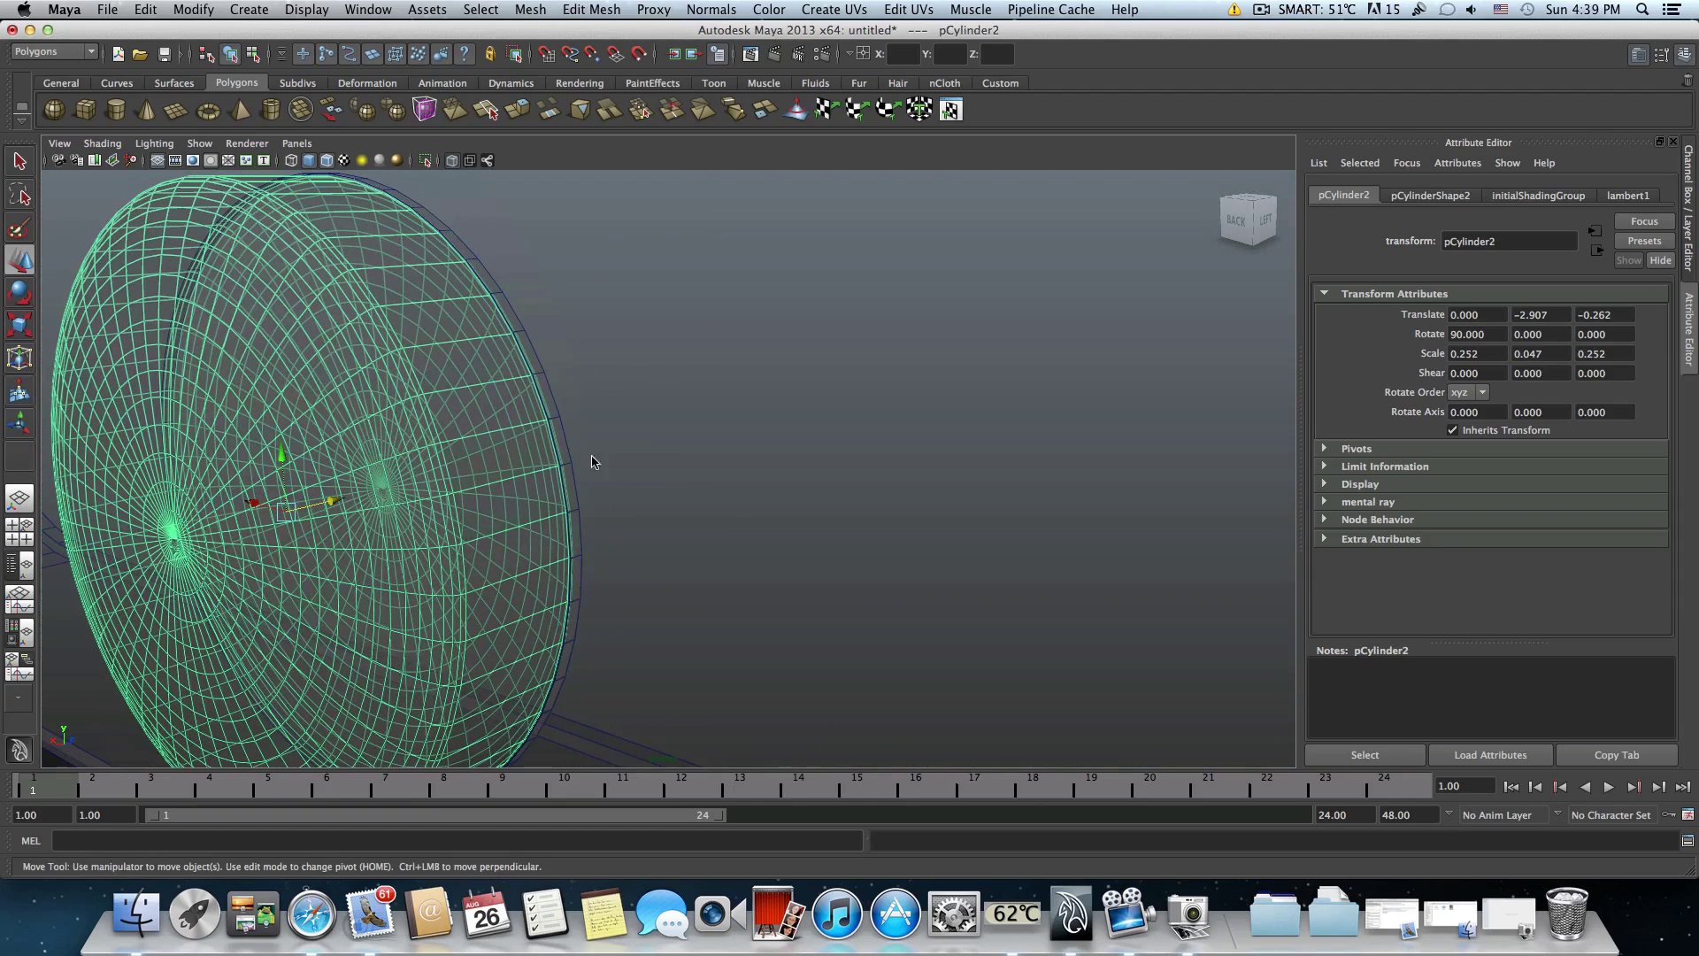
drag(346, 506, 371, 452)
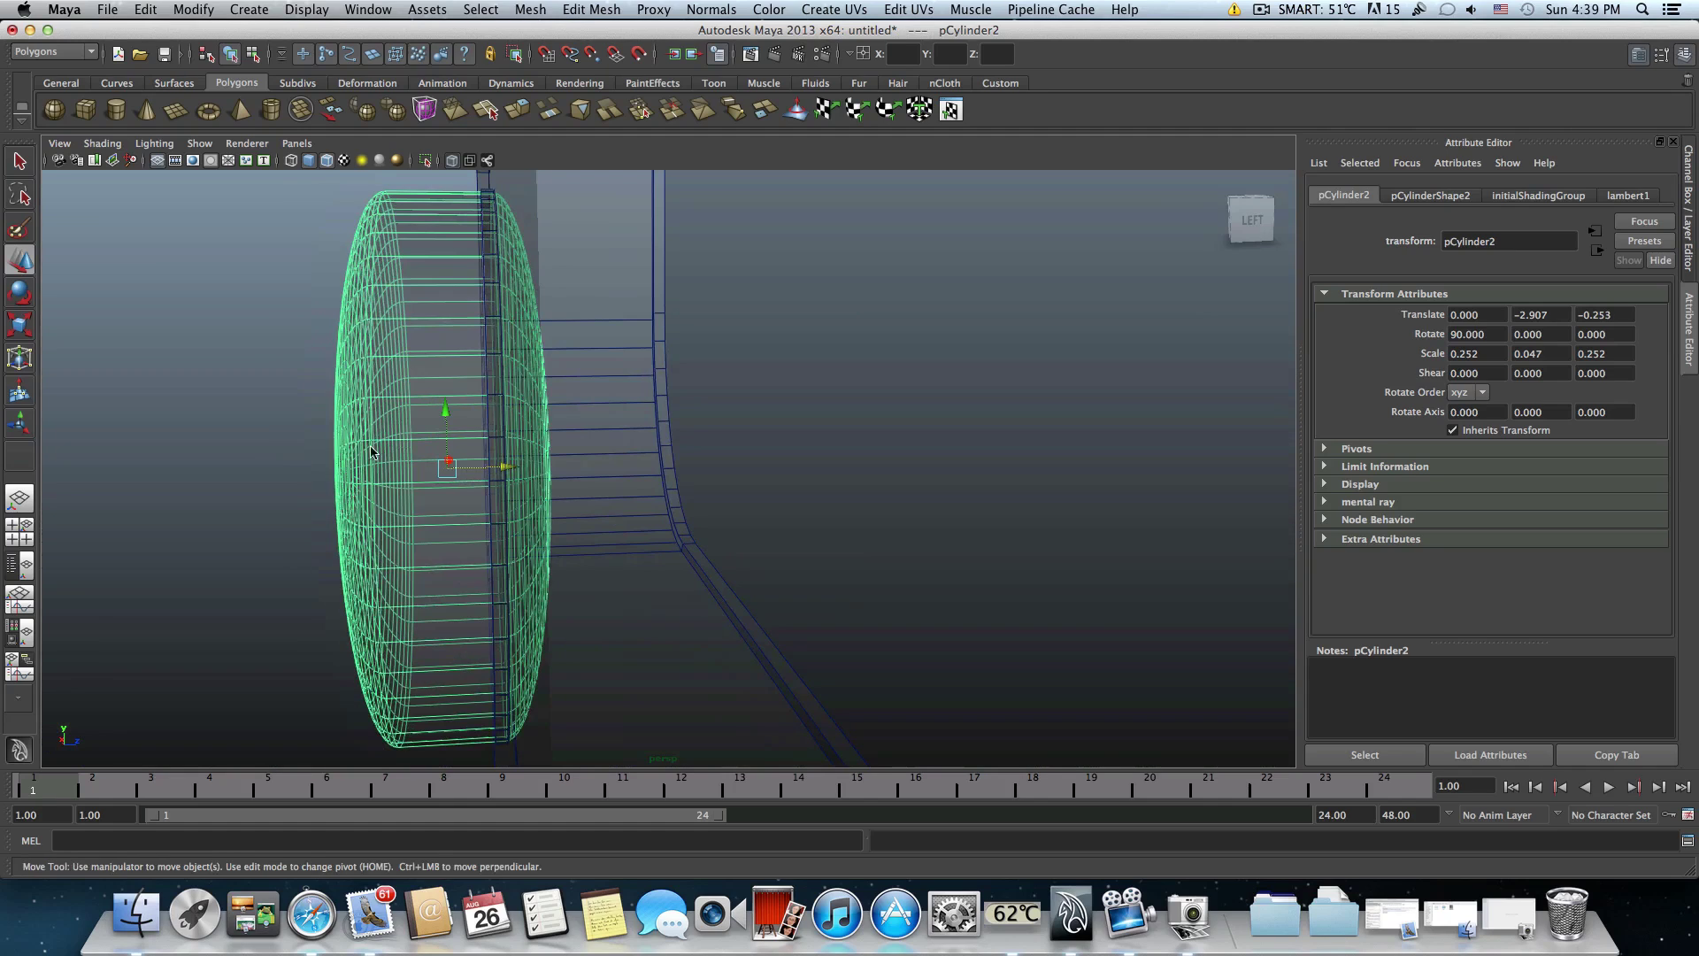
- Pull the disc out to about -0.535 in Z and select a few adjacent rim edges of the button hole
alt+drag(446, 374, 500, 432)
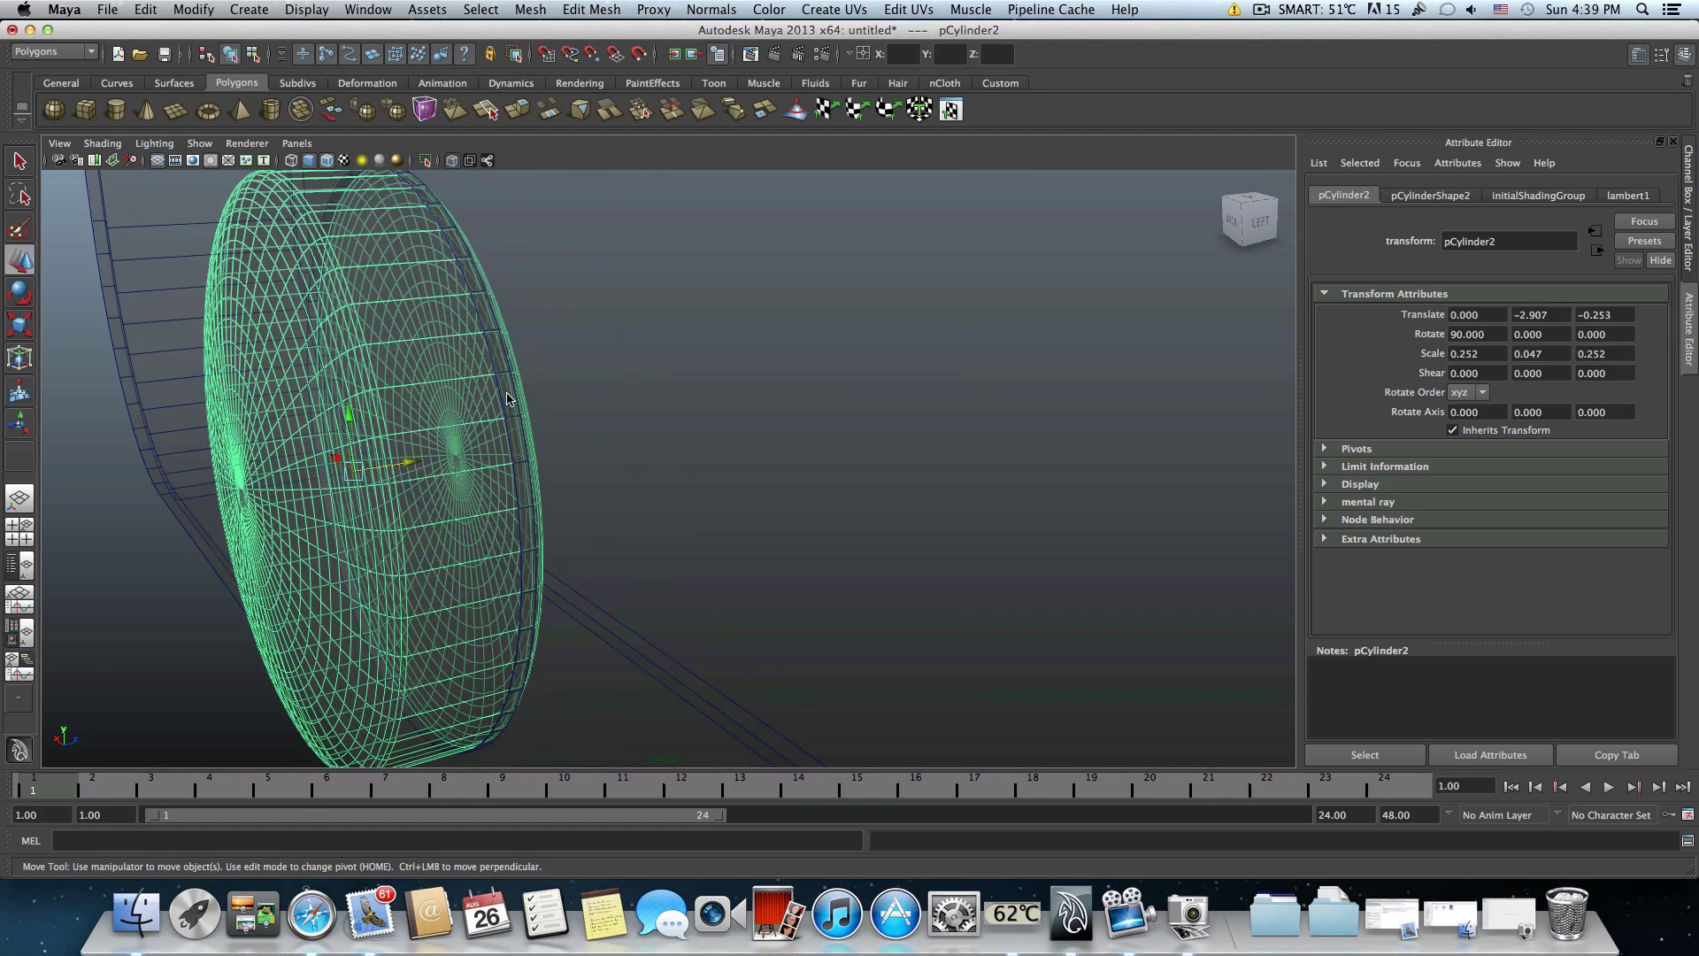
drag(410, 459, 154, 475)
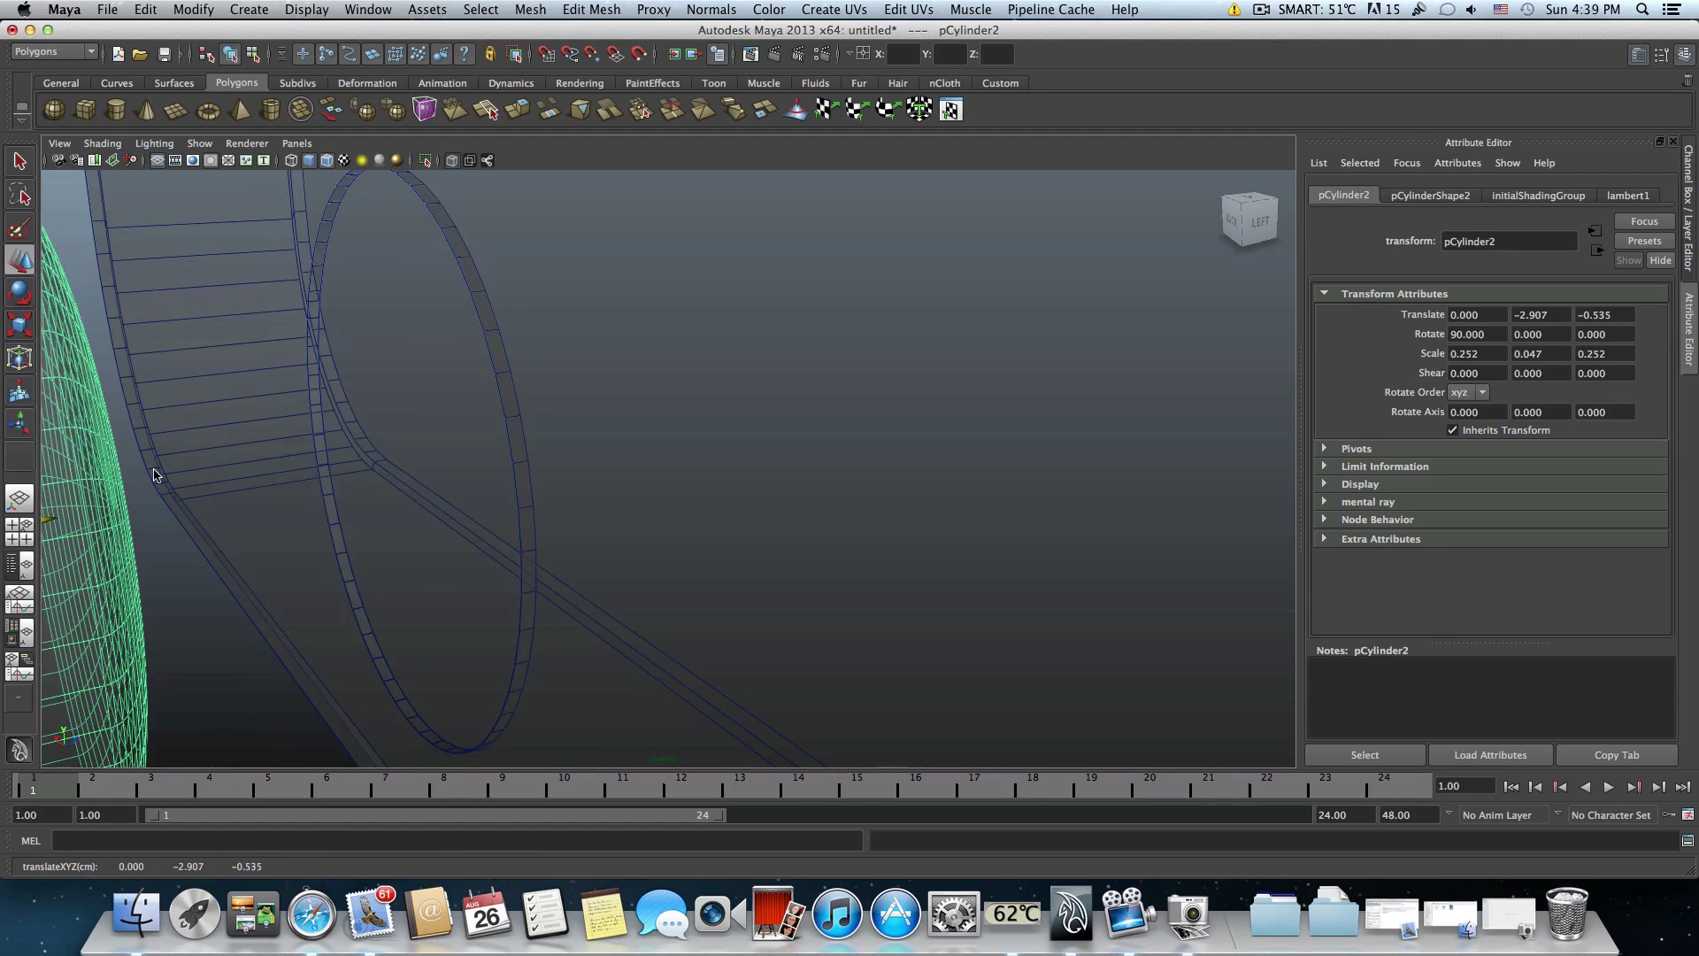
right_drag(333, 478, 327, 481)
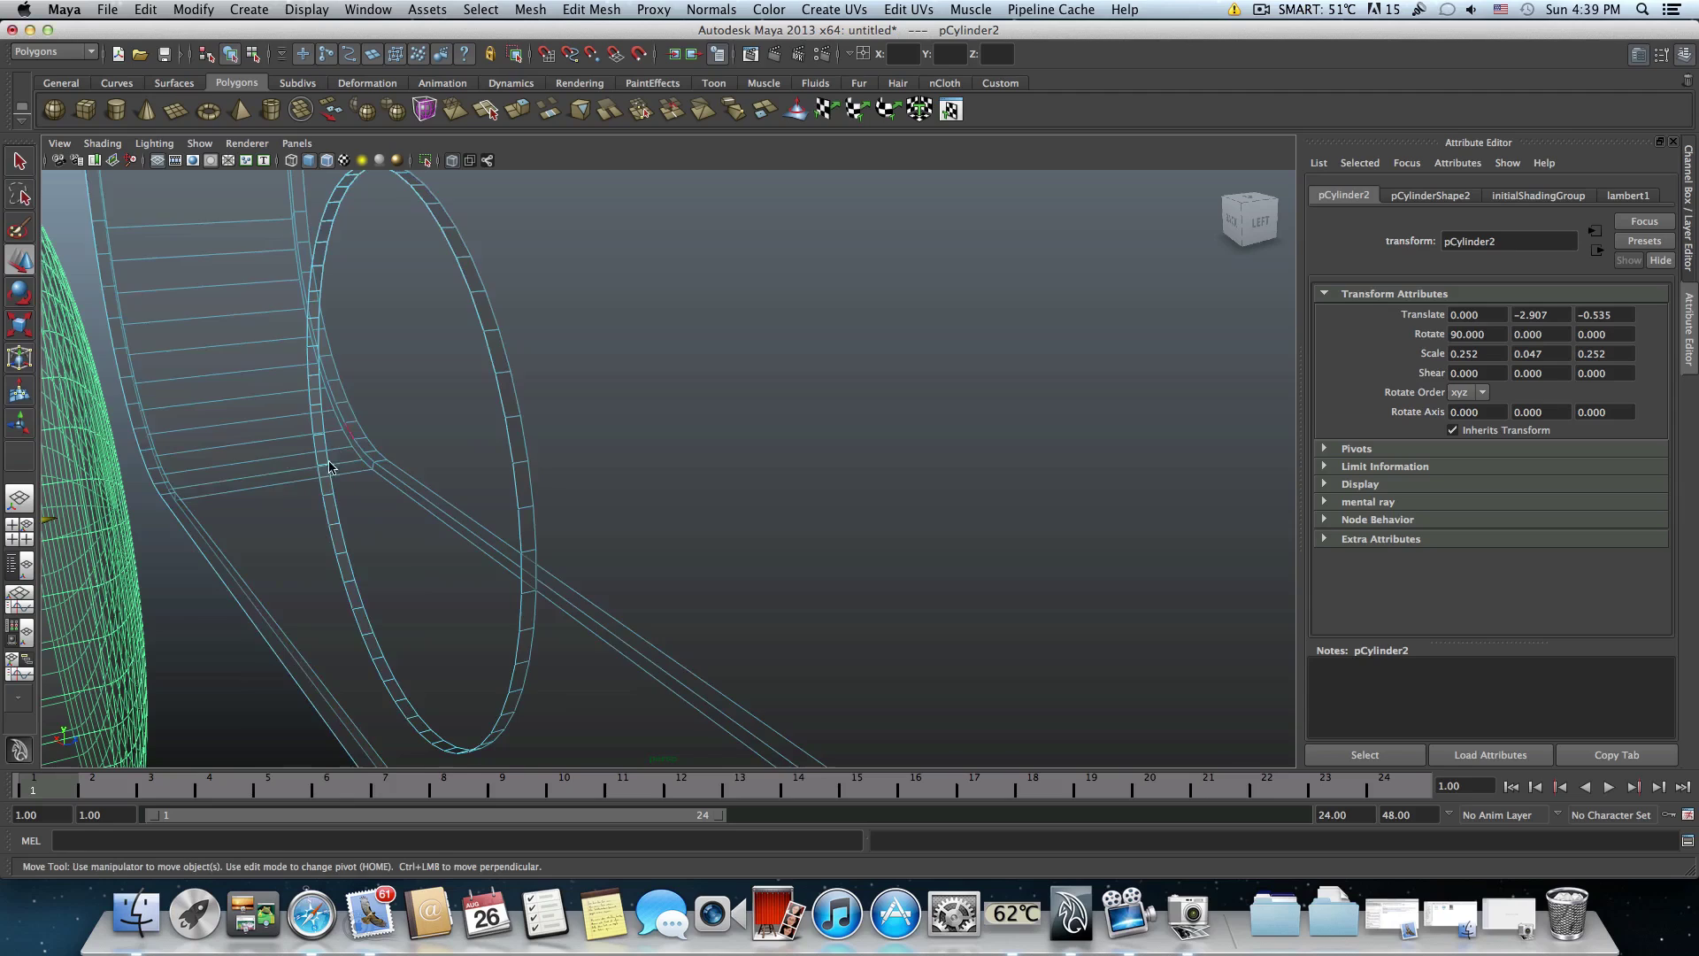
click(326, 481)
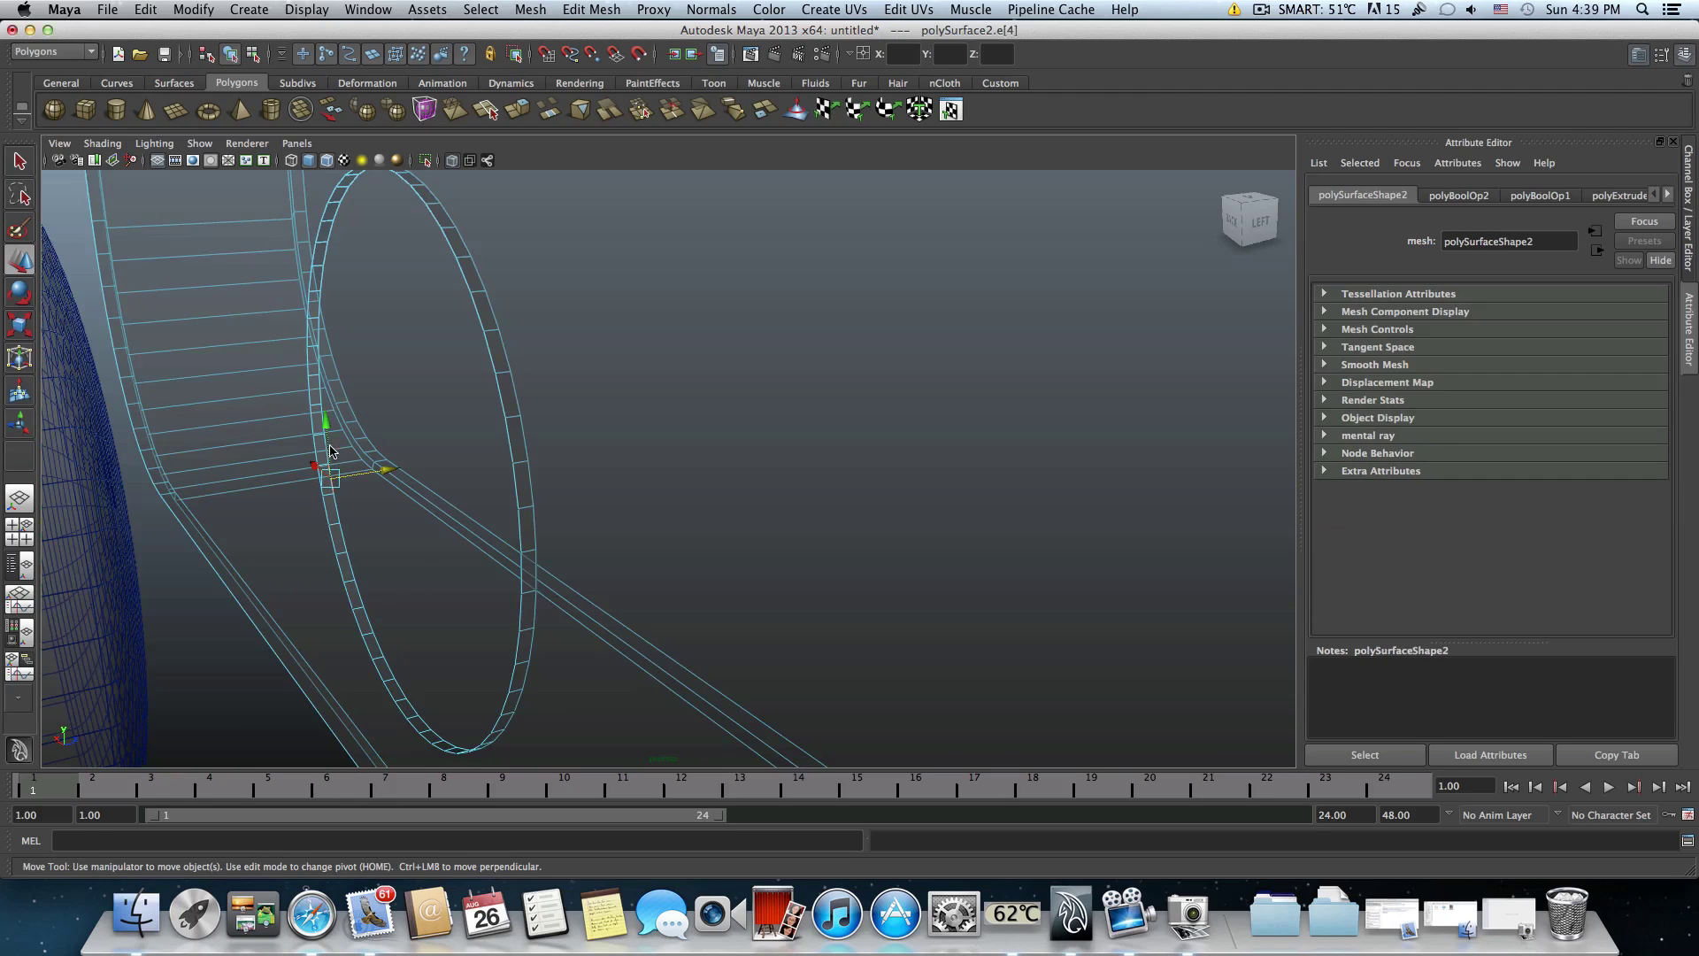
shift+click(341, 513)
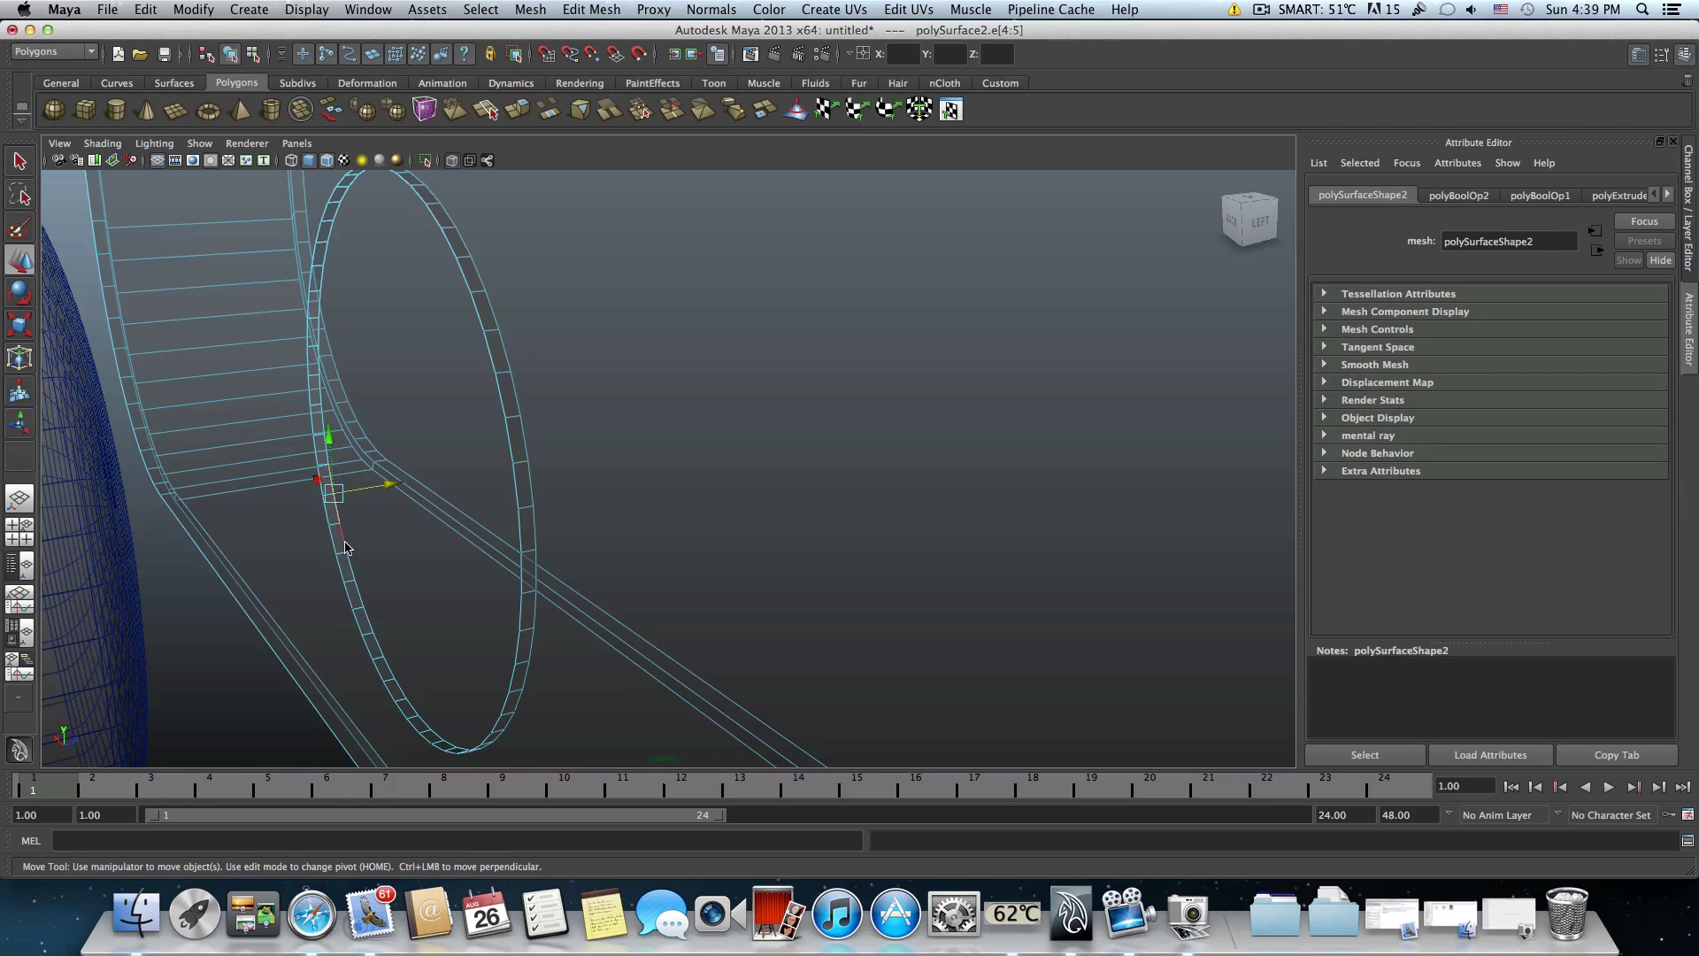
shift+click(345, 548)
key(F8)
key(F8)
- Move the flattened disc back into the button hole and fine-tune its depth to about -0.256 in Z
click(100, 483)
scroll(106, 498, down, 3)
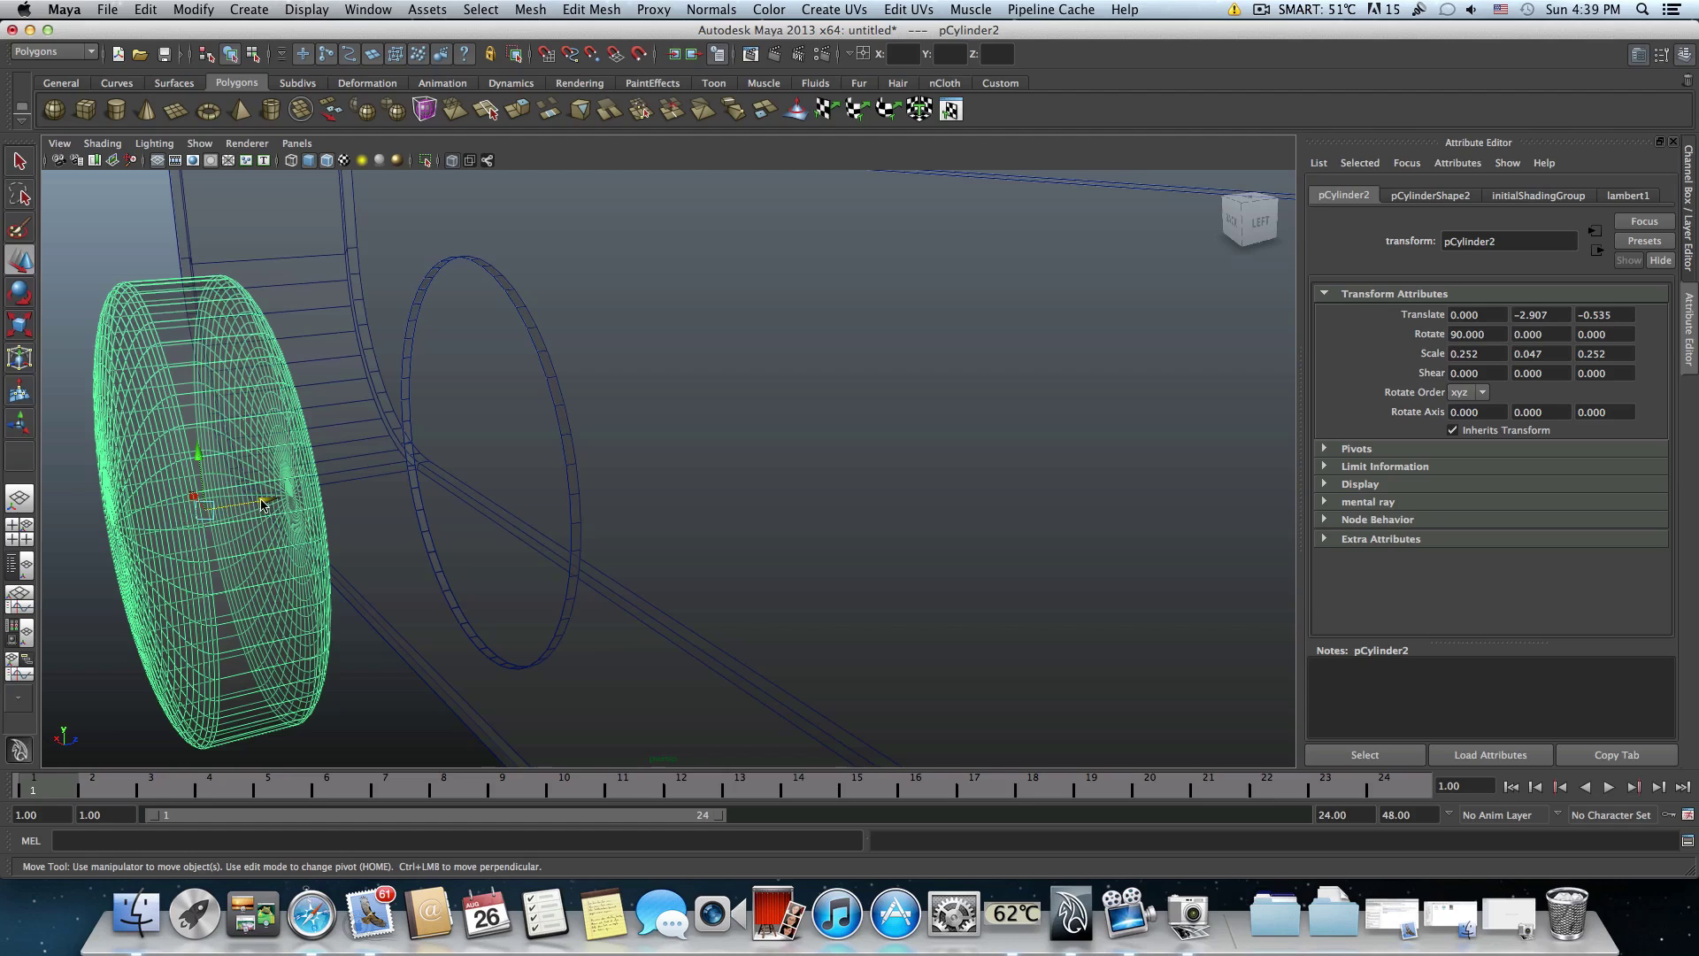
drag(262, 504, 455, 488)
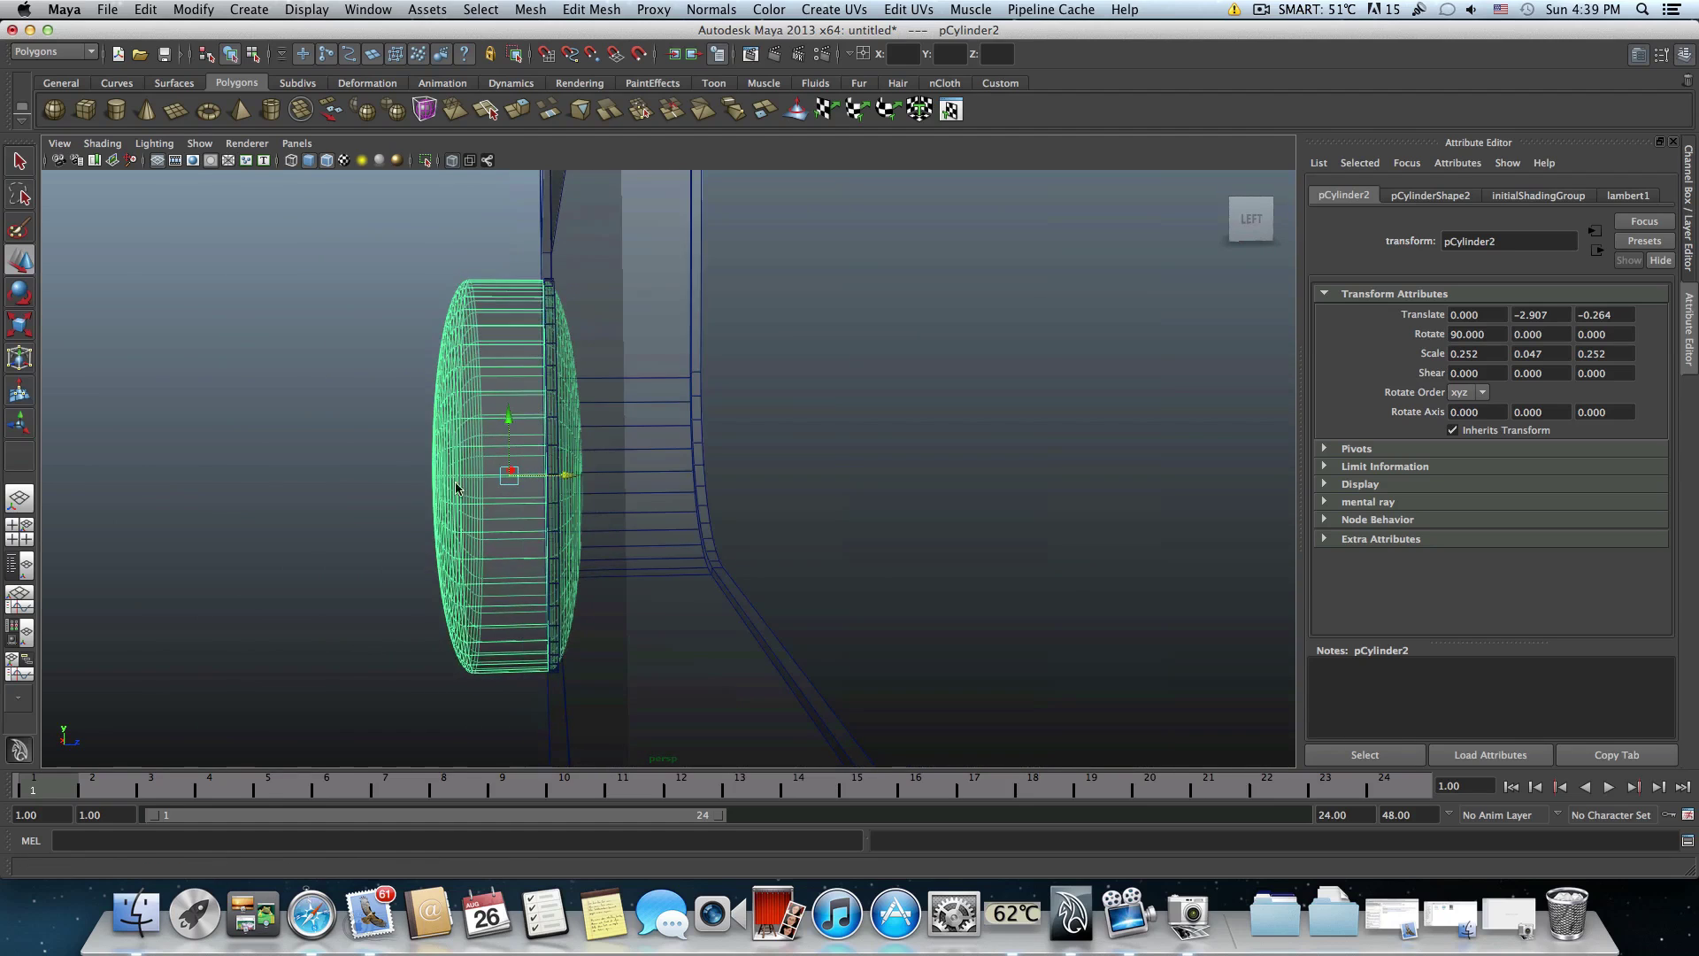
alt+right_drag(456, 488, 595, 501)
alt+middle_drag(595, 501, 653, 483)
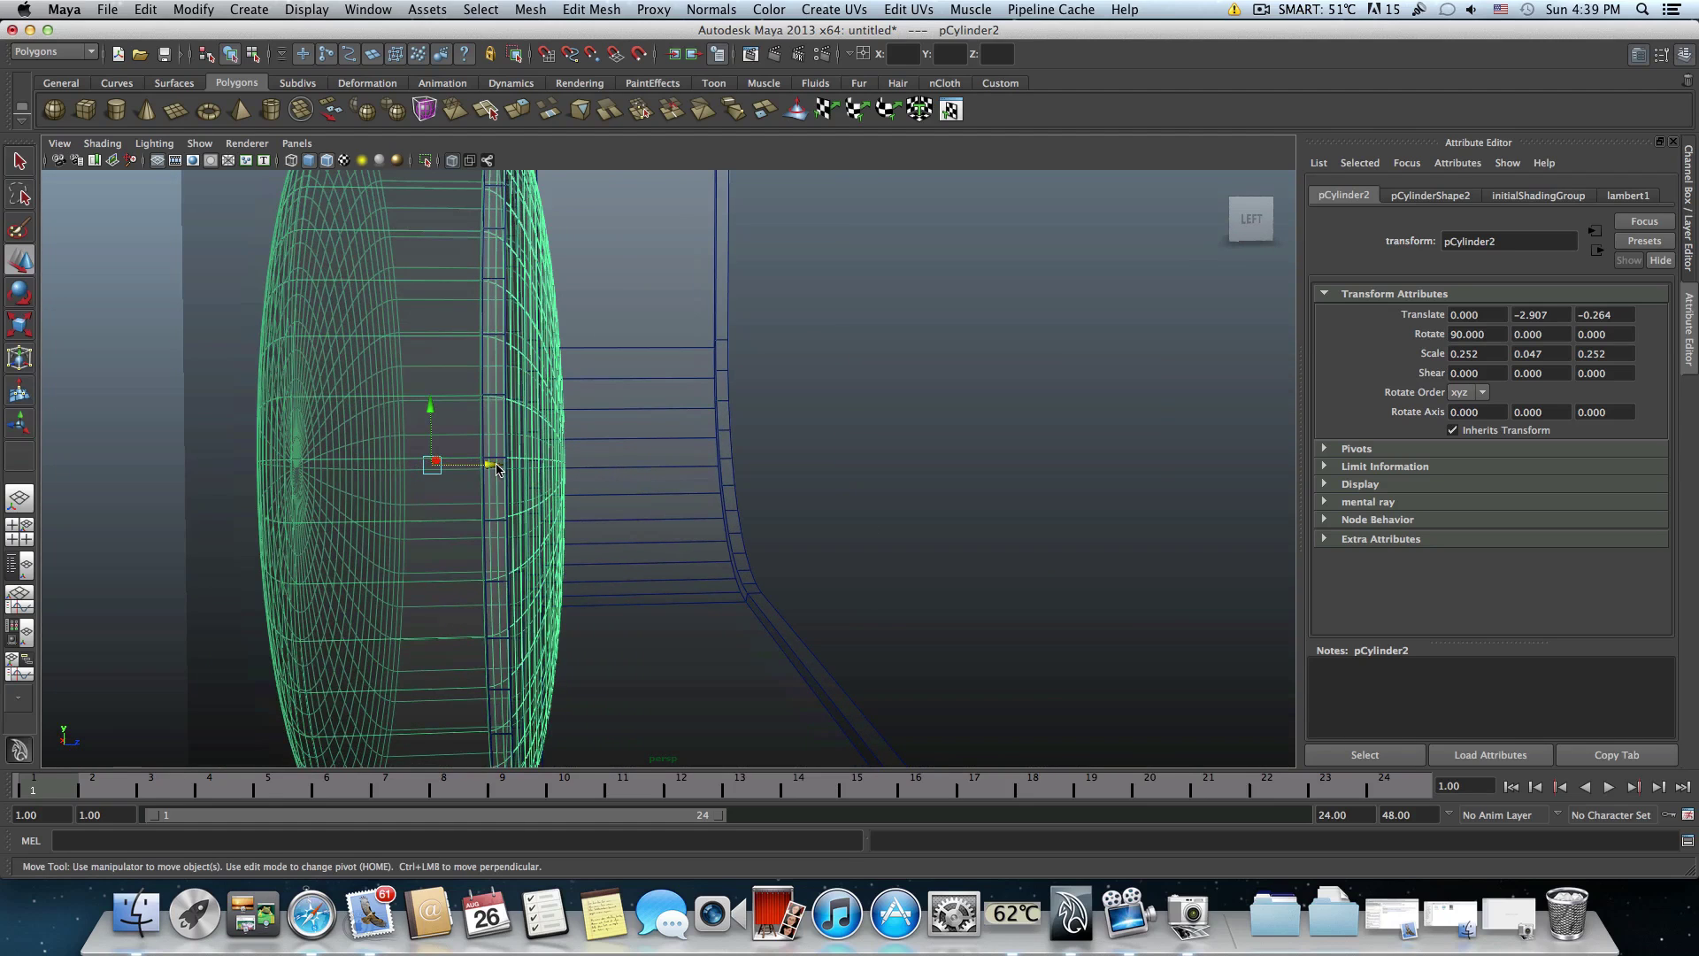
drag(497, 466, 503, 466)
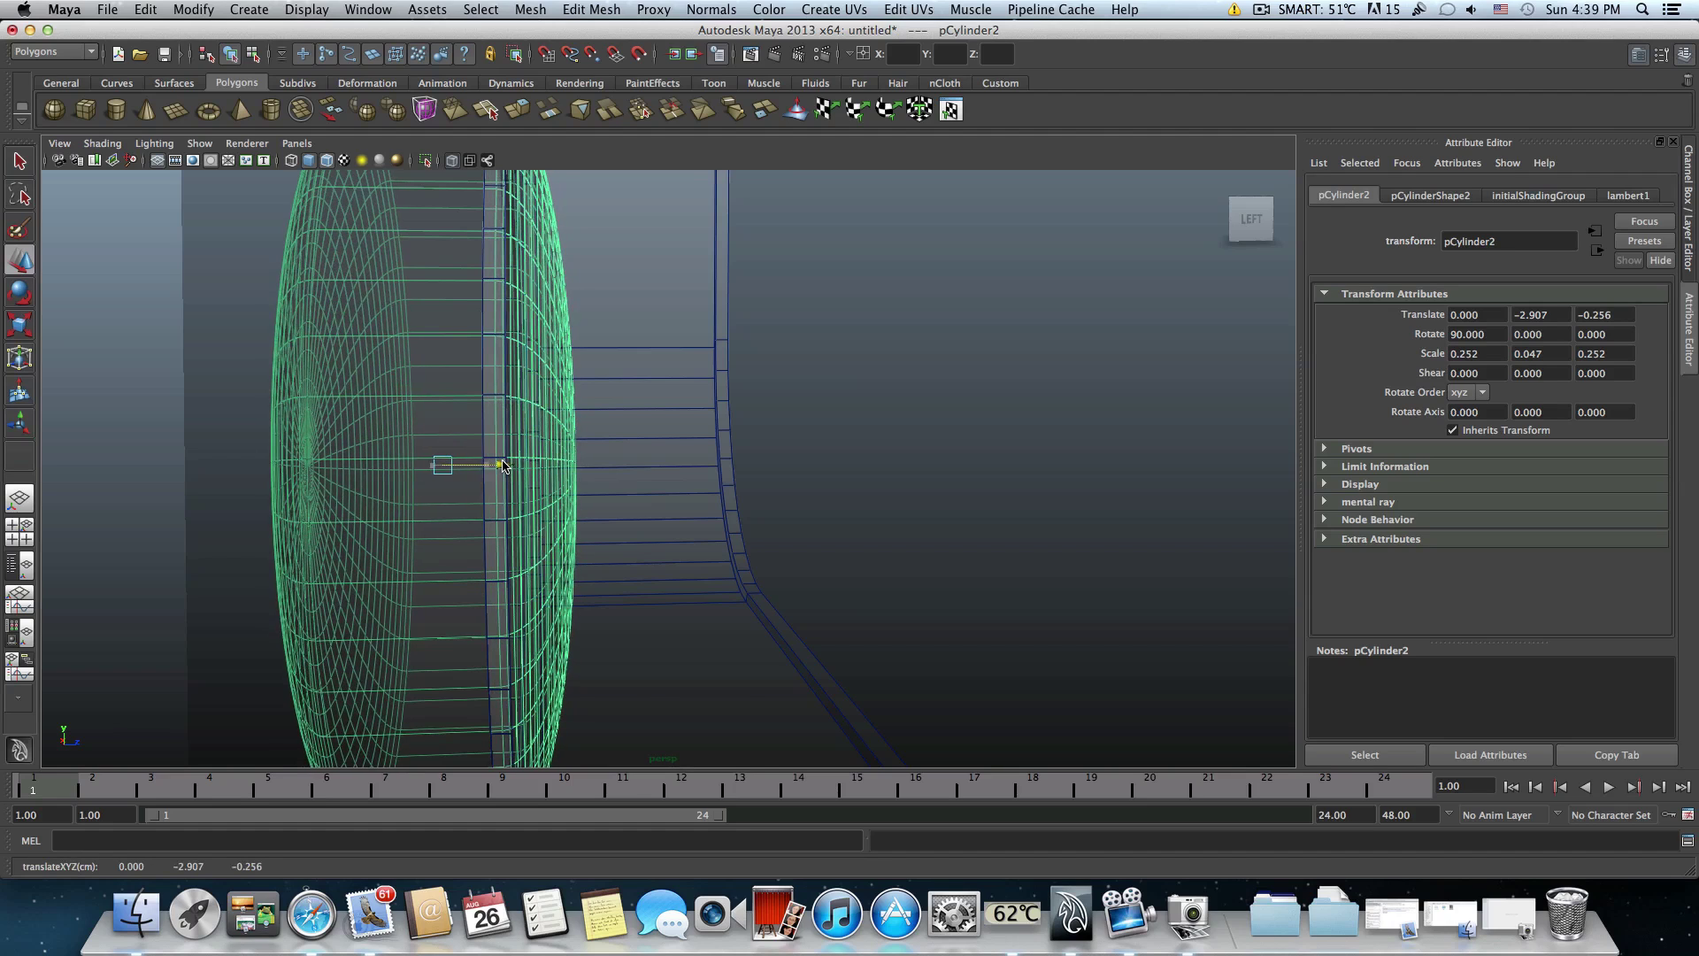
alt+right_drag(684, 501, 301, 442)
alt+drag(340, 393, 591, 422)
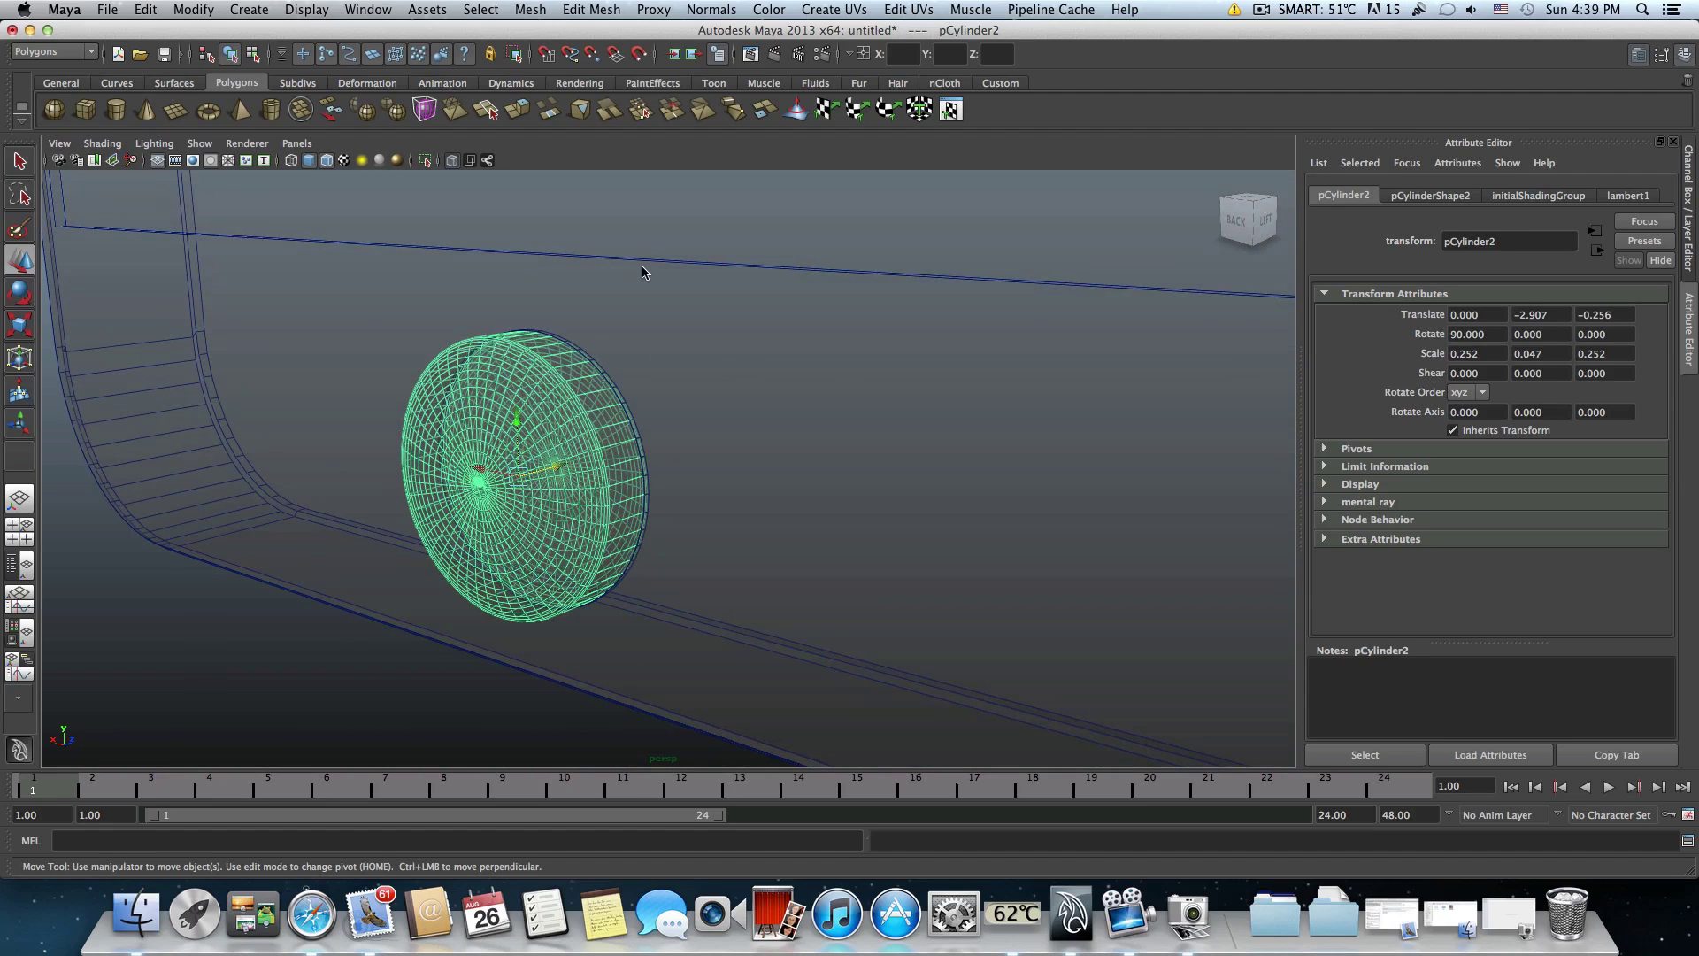
- Subtract the flattened disc from the phone body with a Boolean Difference to form a concave home button recess
click(640, 265)
key(z)
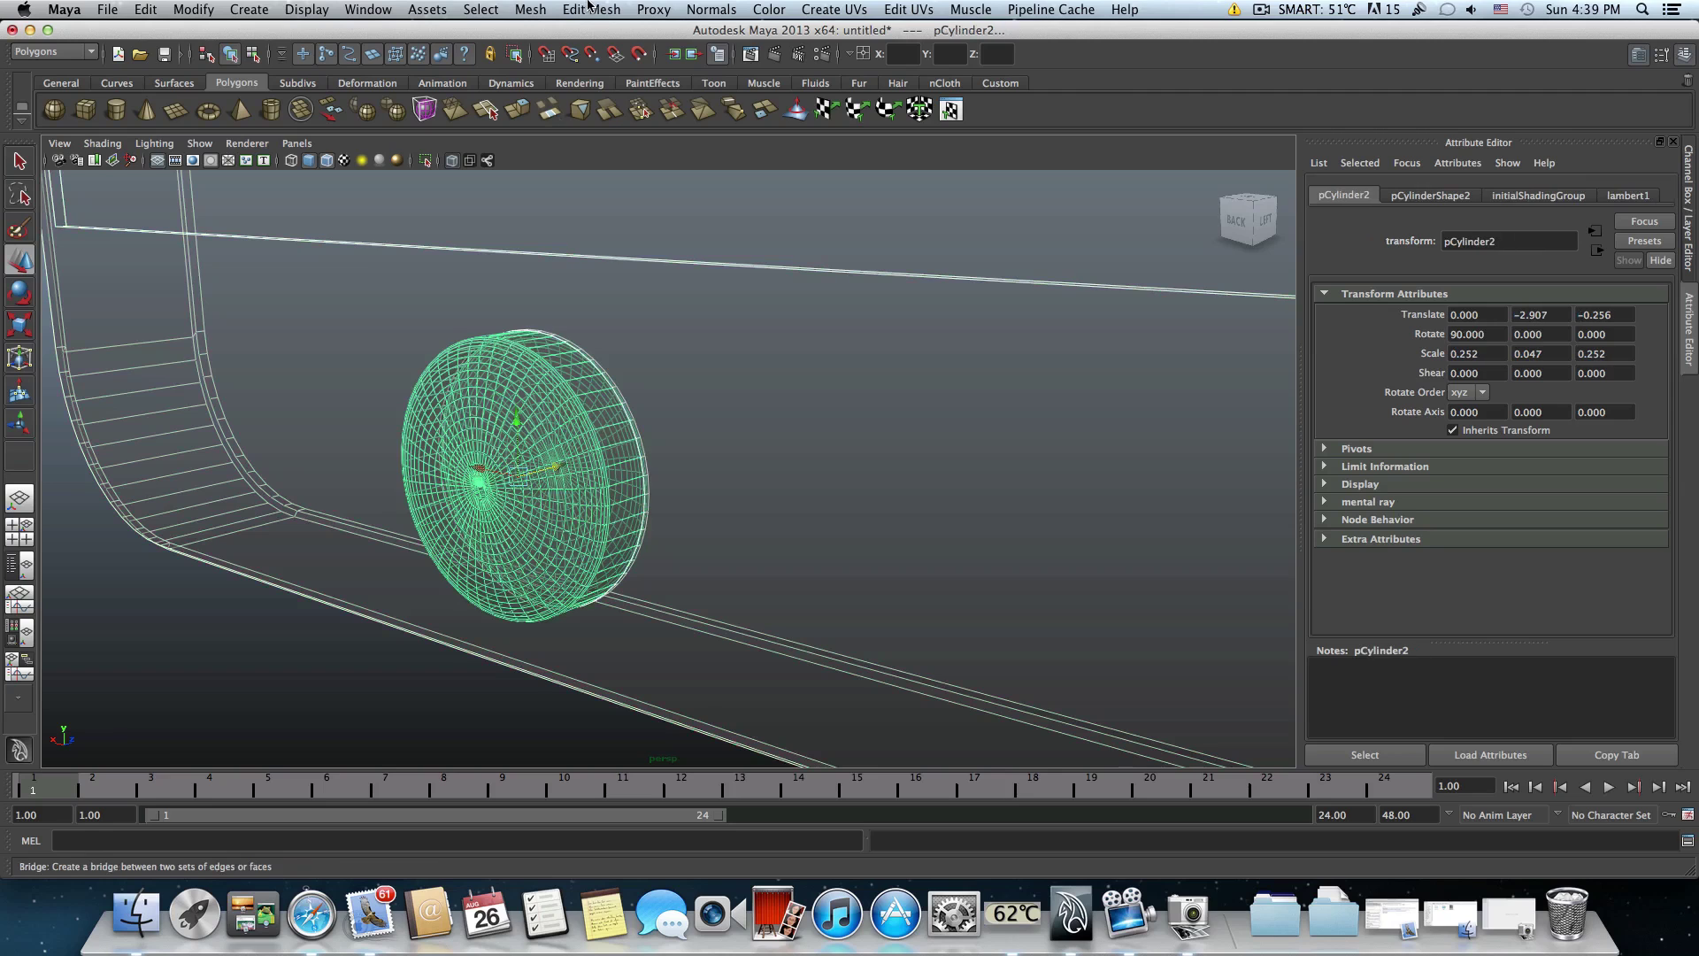
click(531, 11)
mouse_move(567, 89)
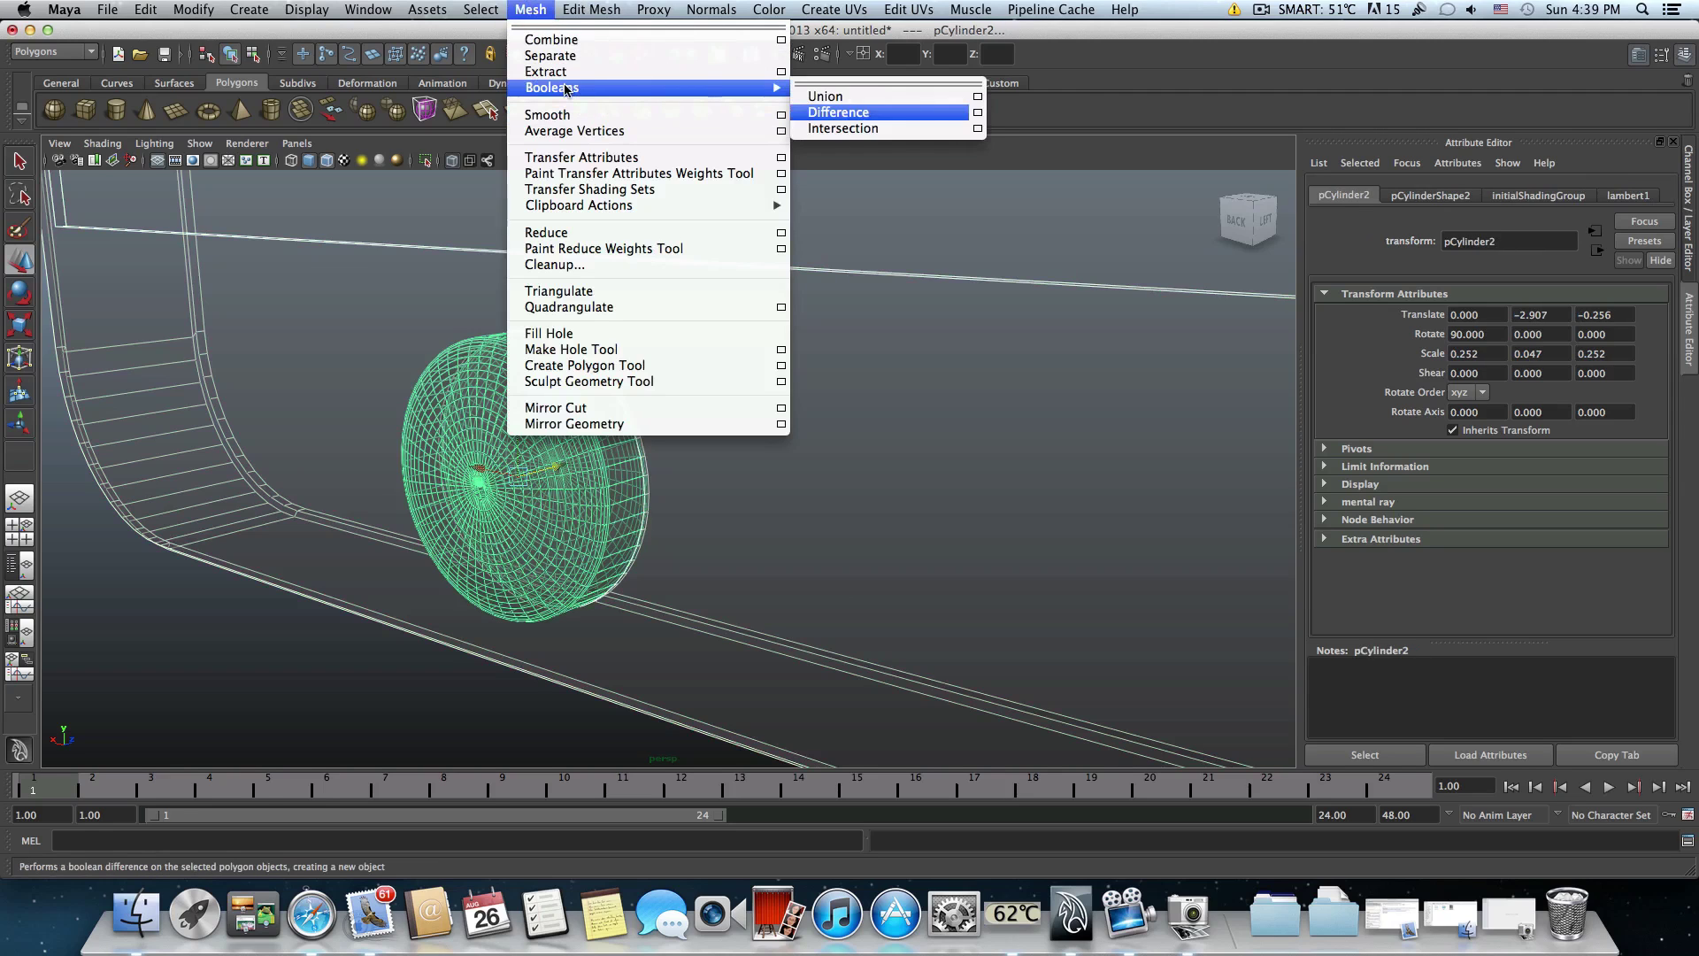
click(811, 117)
alt+drag(675, 250, 411, 306)
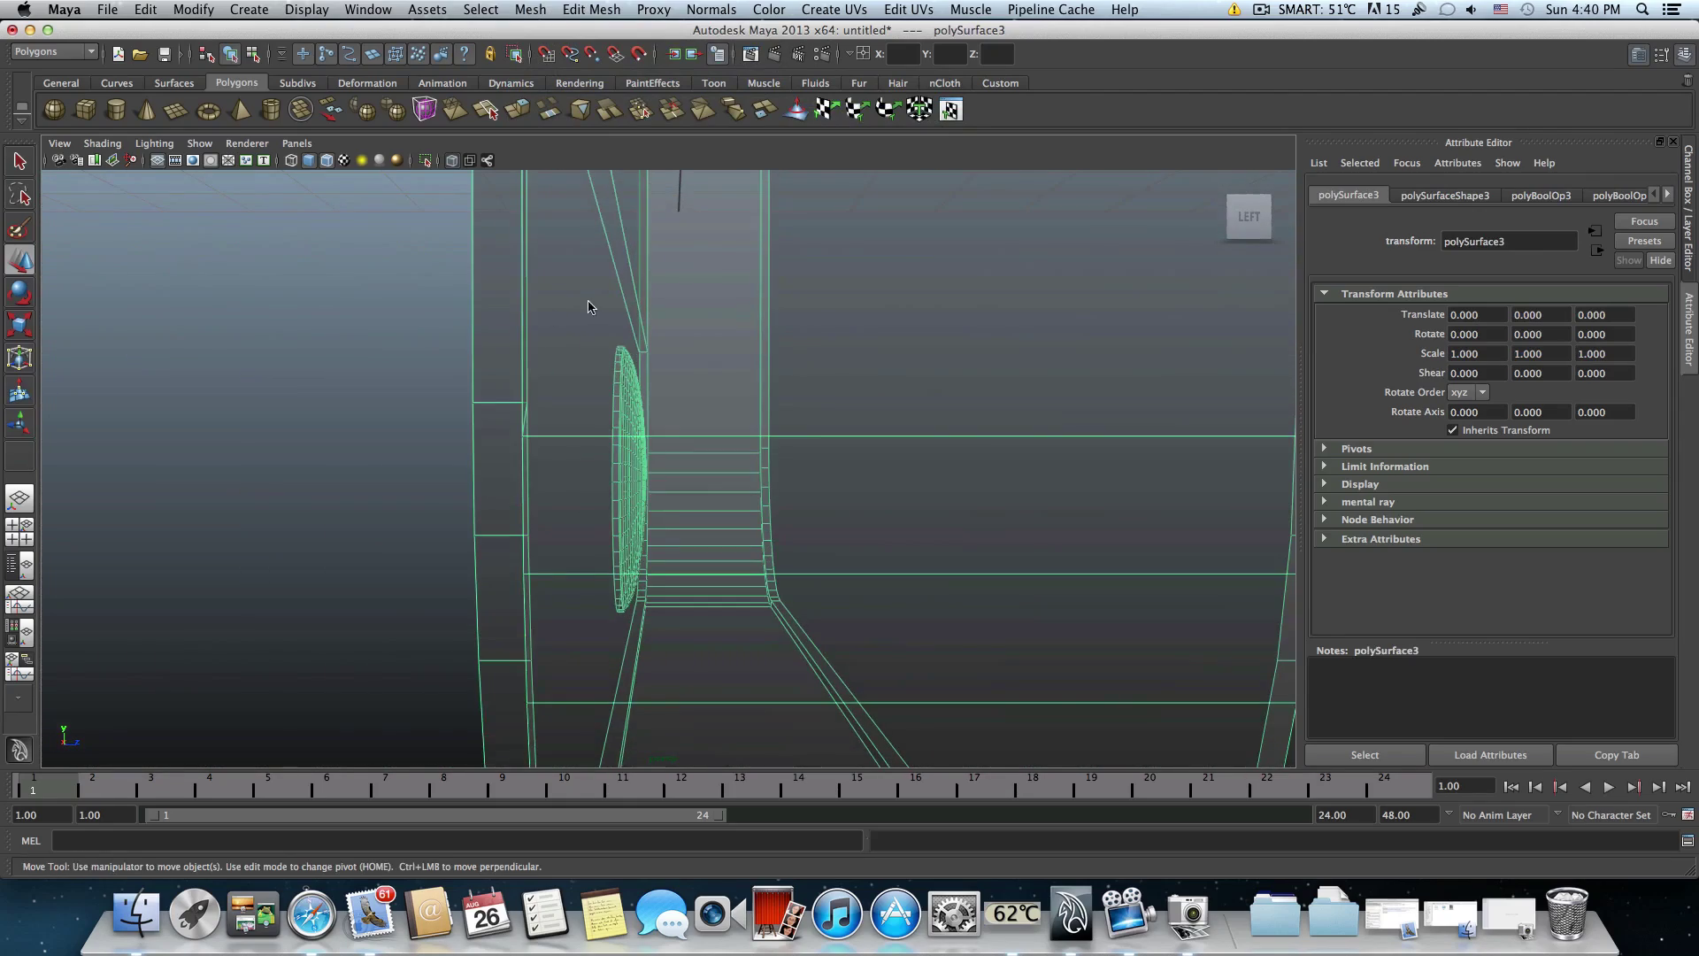
mouse_move(588, 303)
alt+mouse_down()
mouse_move(474, 268)
mouse_move(576, 279)
alt+mouse_up()
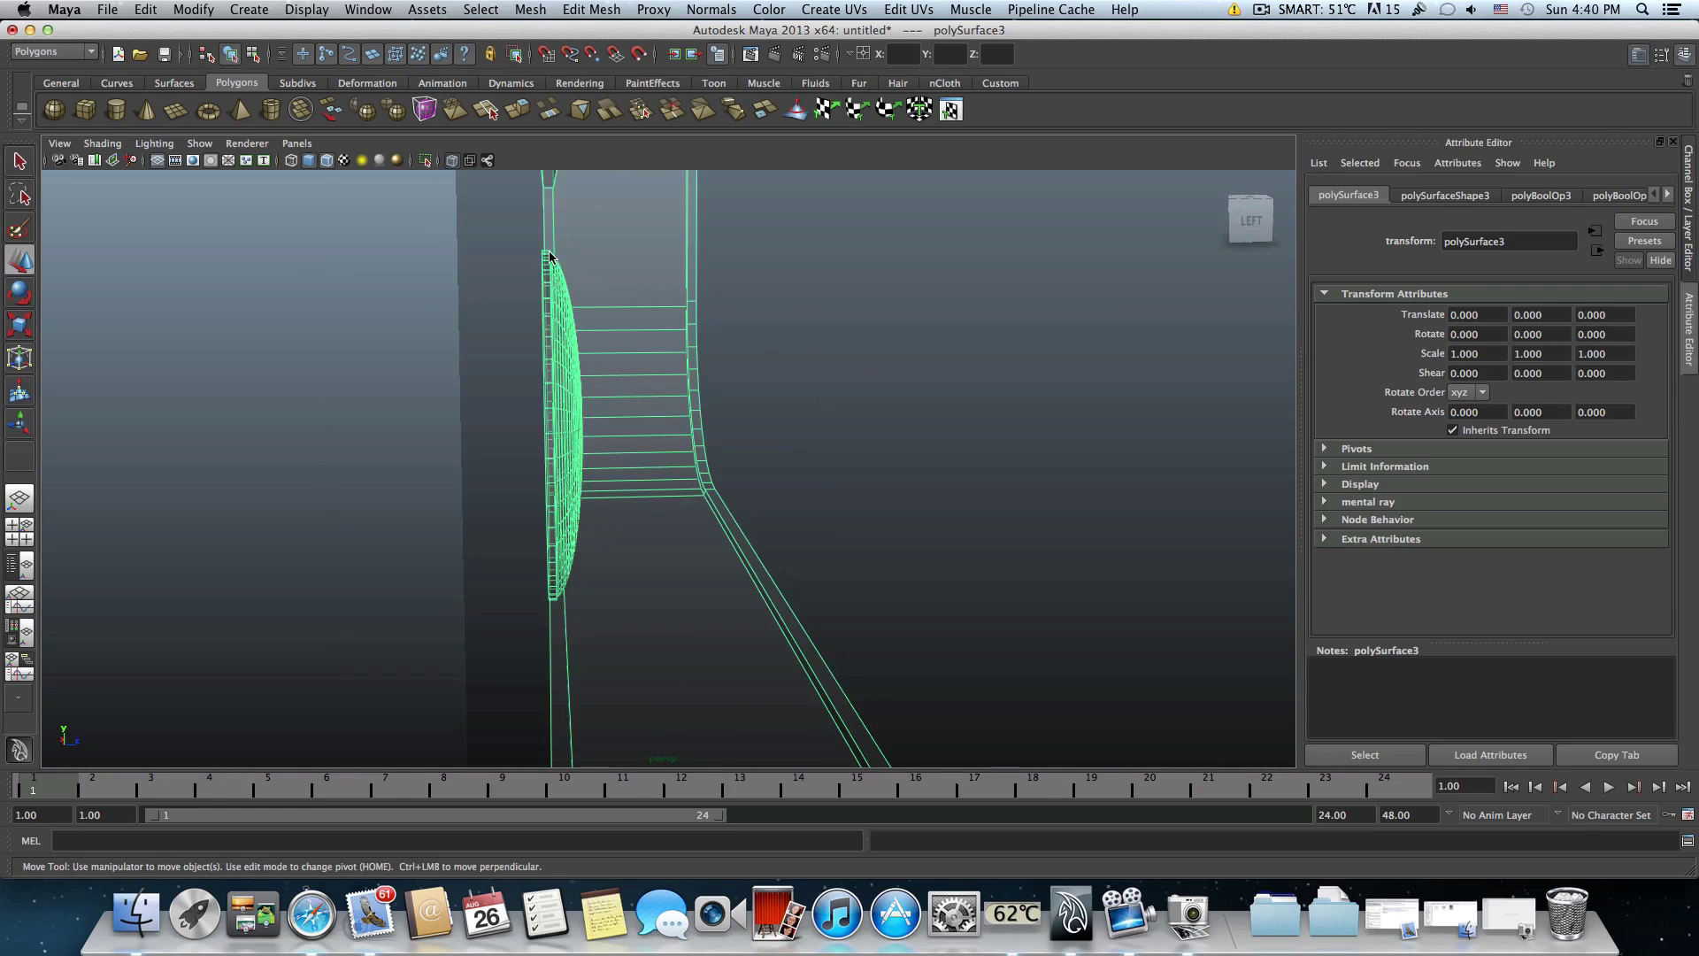
- Switch the phone body to vertex editing and examine the profile of the home button recess from the side
right_drag(550, 258, 497, 256)
alt+drag(498, 255, 473, 233)
mouse_move(568, 334)
alt+mouse_down()
mouse_move(598, 339)
mouse_move(588, 315)
mouse_move(591, 352)
alt+mouse_up()
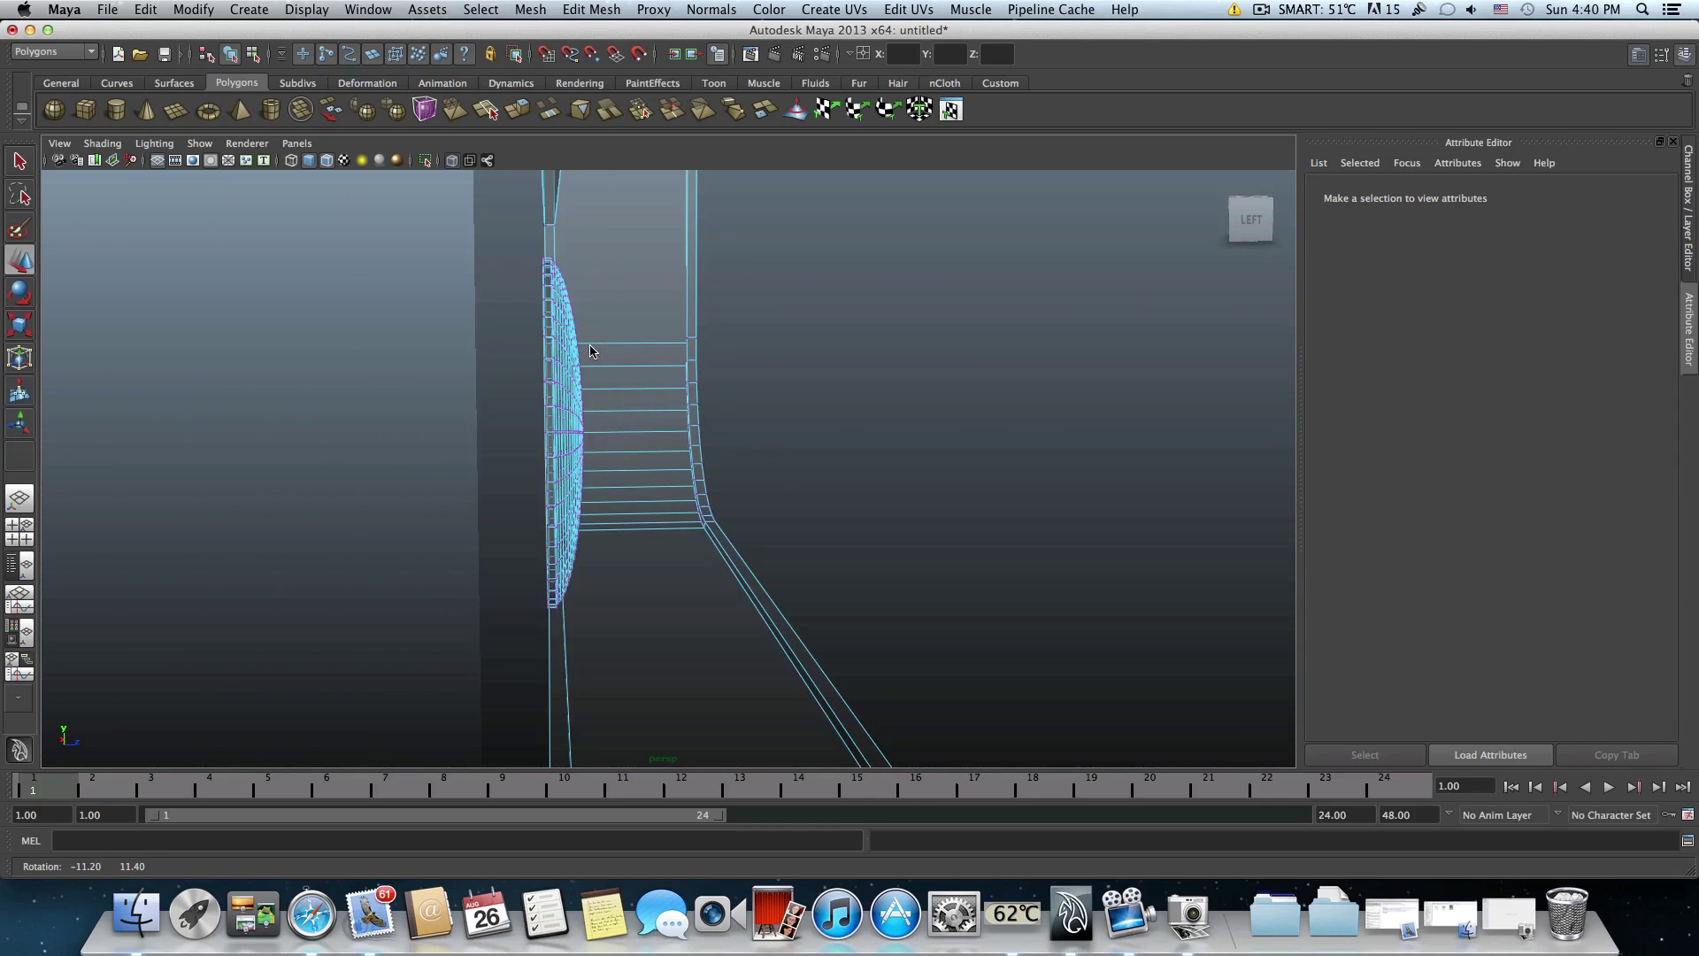
click(1250, 218)
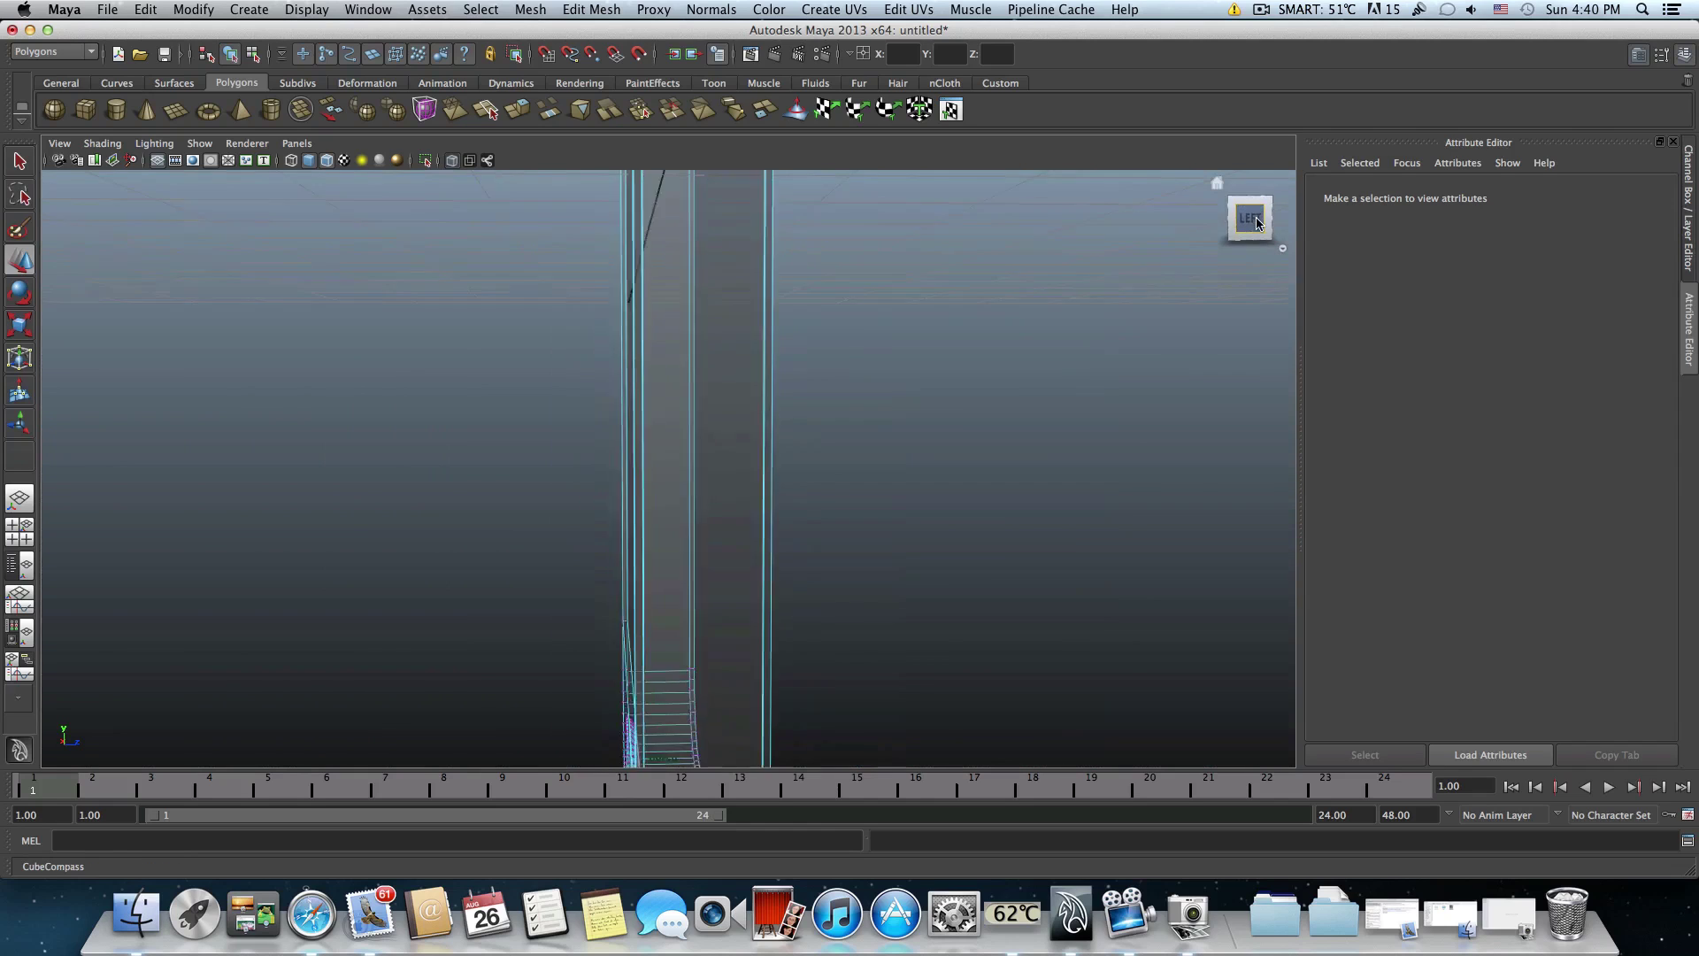
alt+right_drag(950, 334, 843, 357)
alt+middle_drag(843, 356, 805, 341)
alt+right_drag(805, 341, 1124, 504)
alt+middle_drag(625, 342, 660, 407)
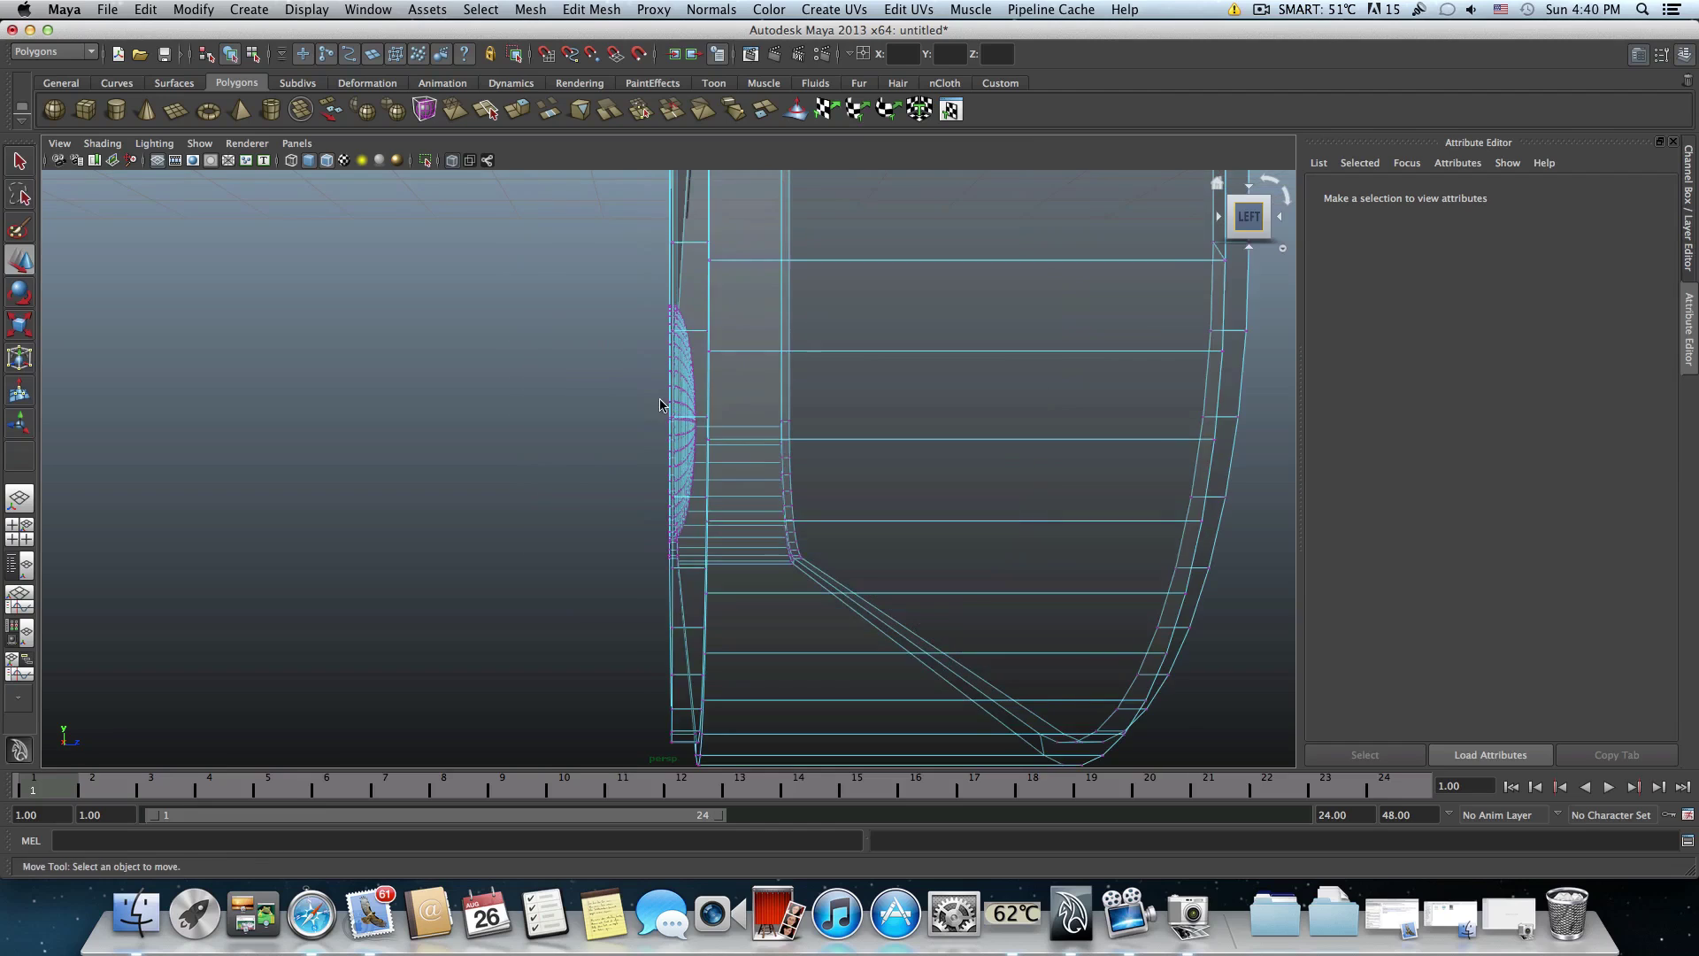
alt+right_drag(660, 406, 889, 422)
alt+middle_drag(780, 402, 762, 449)
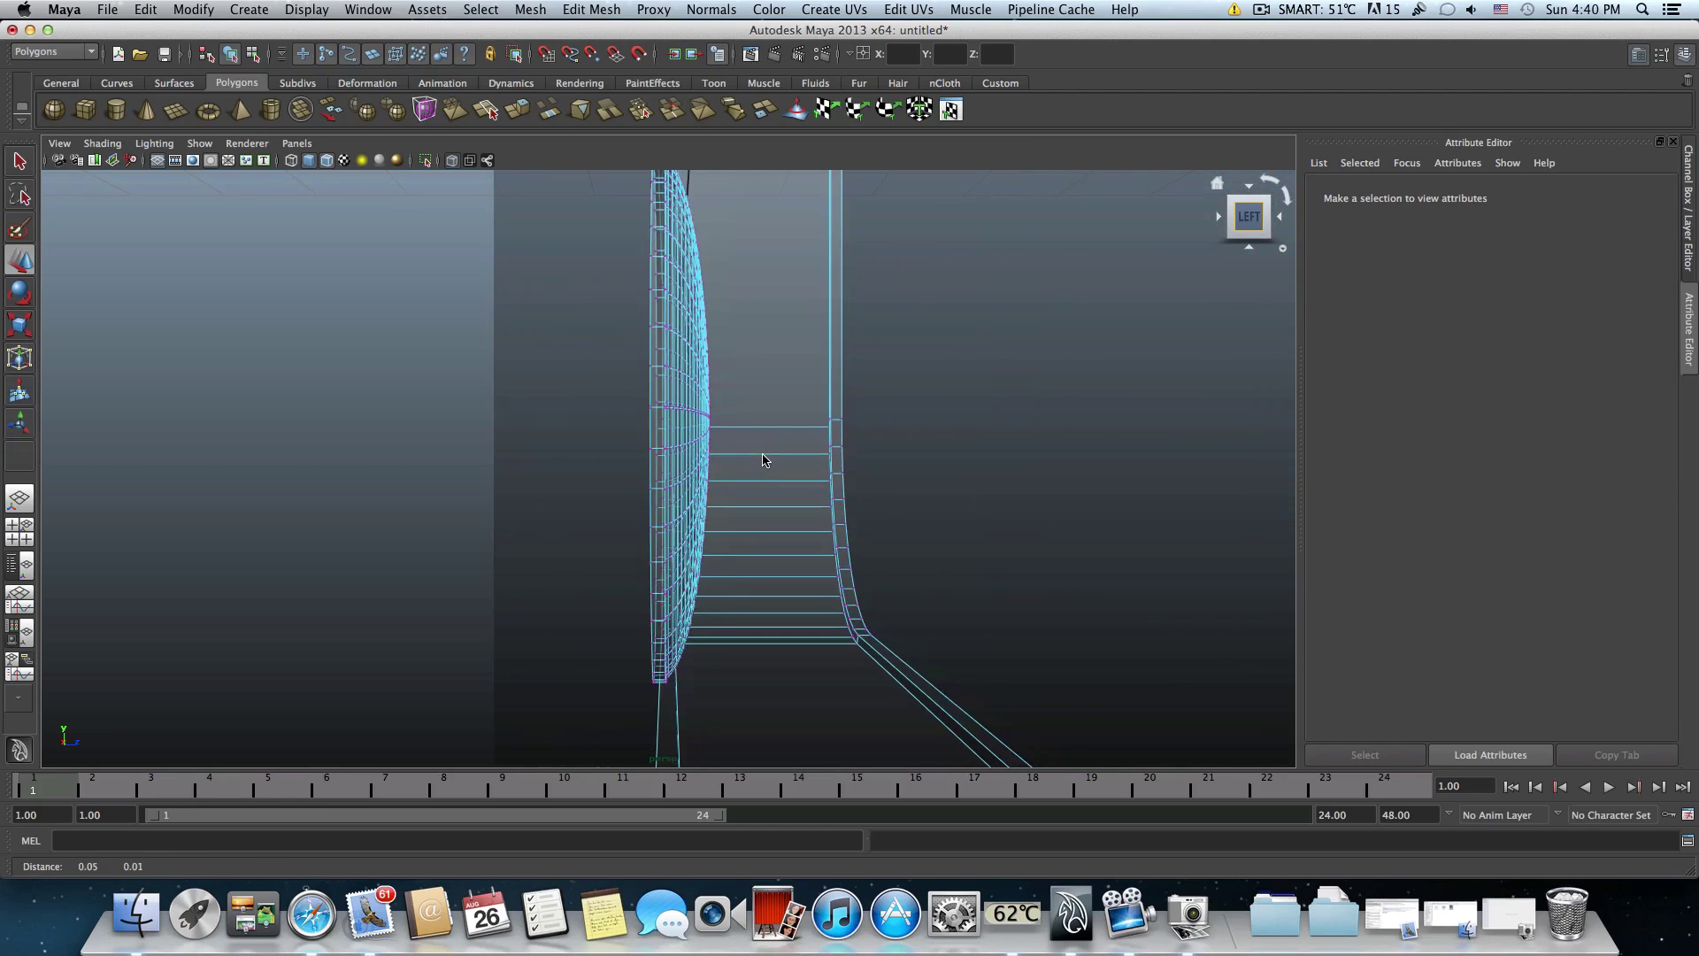
mouse_move(763, 449)
alt+mouse_down()
mouse_move(735, 500)
mouse_move(740, 440)
alt+mouse_up()
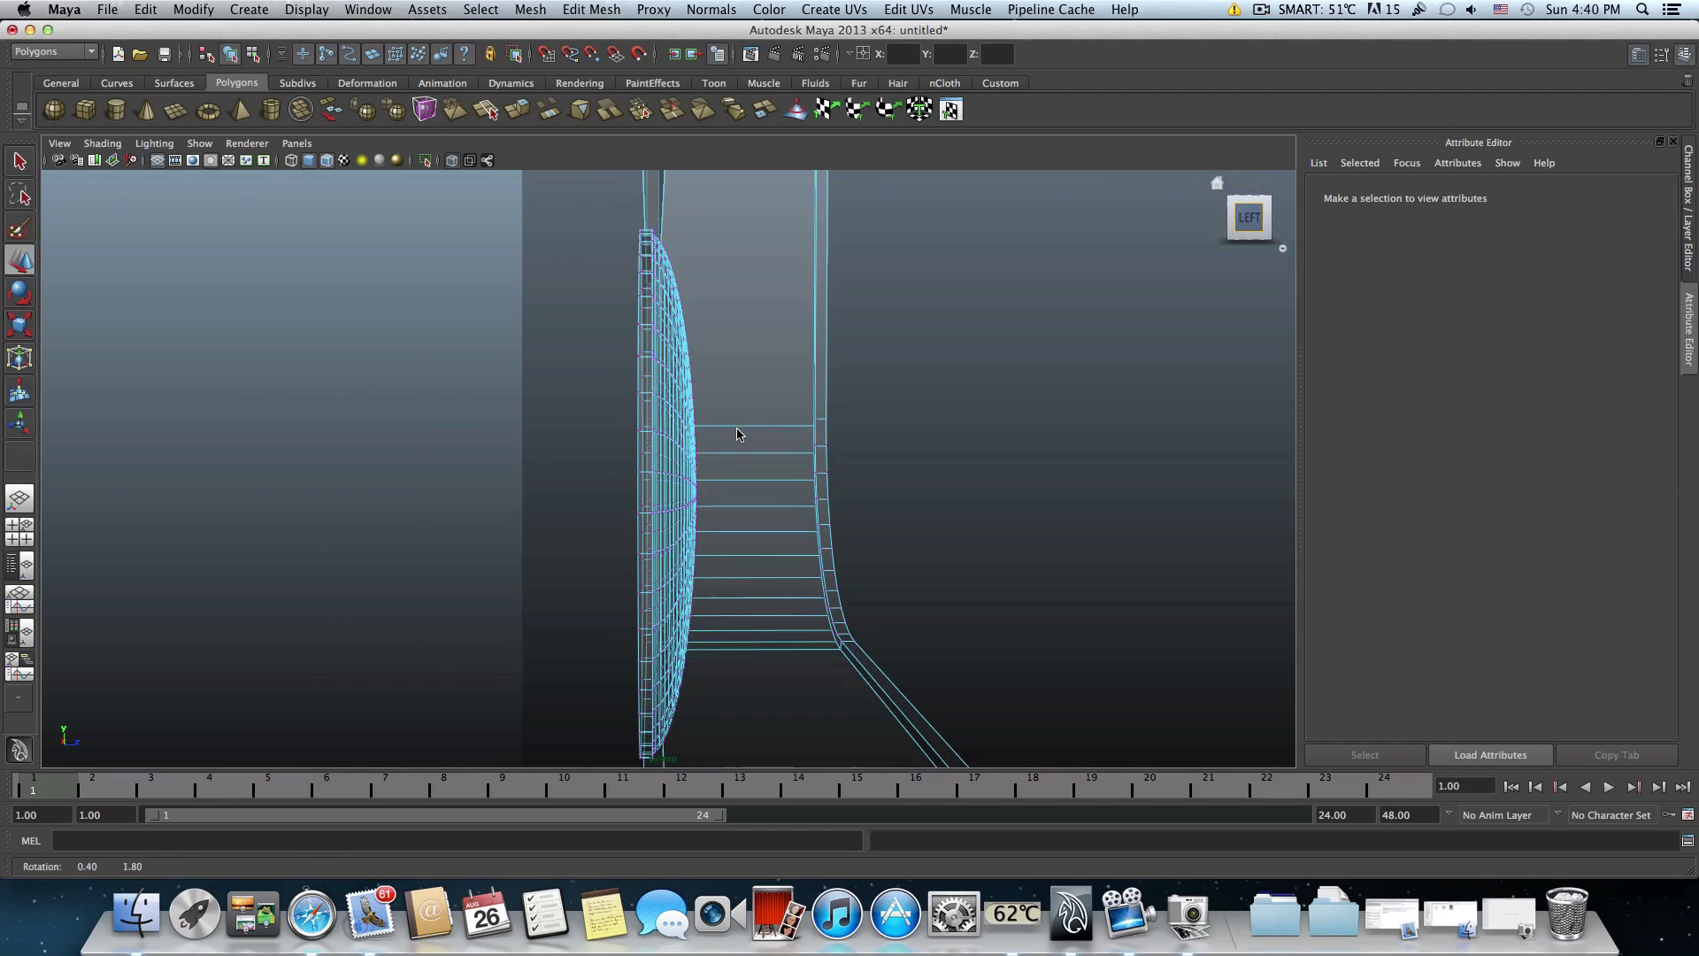
alt+right_drag(739, 440, 627, 422)
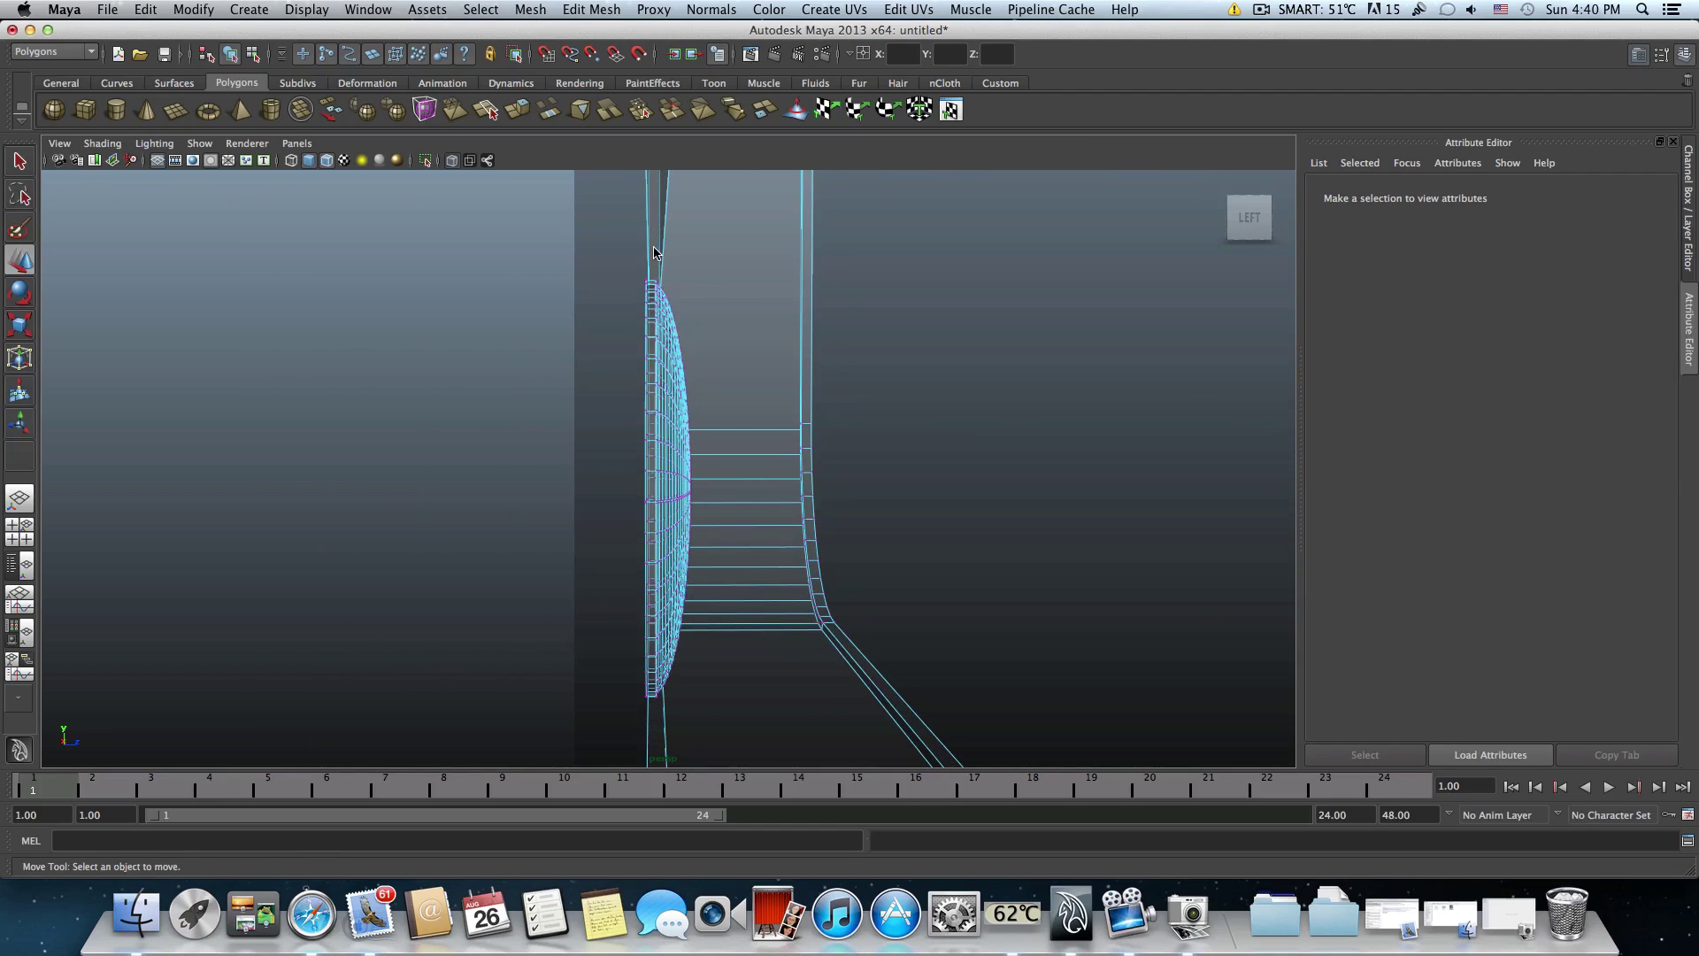
- Select the vertices forming the curved inner surface of the home button recess, leaving out the outer rim
click(674, 397)
click(665, 206)
drag(721, 513, 744, 652)
click(745, 726)
drag(668, 593, 697, 209)
alt+drag(690, 515, 695, 466)
click(721, 515)
alt+right_drag(753, 447, 721, 450)
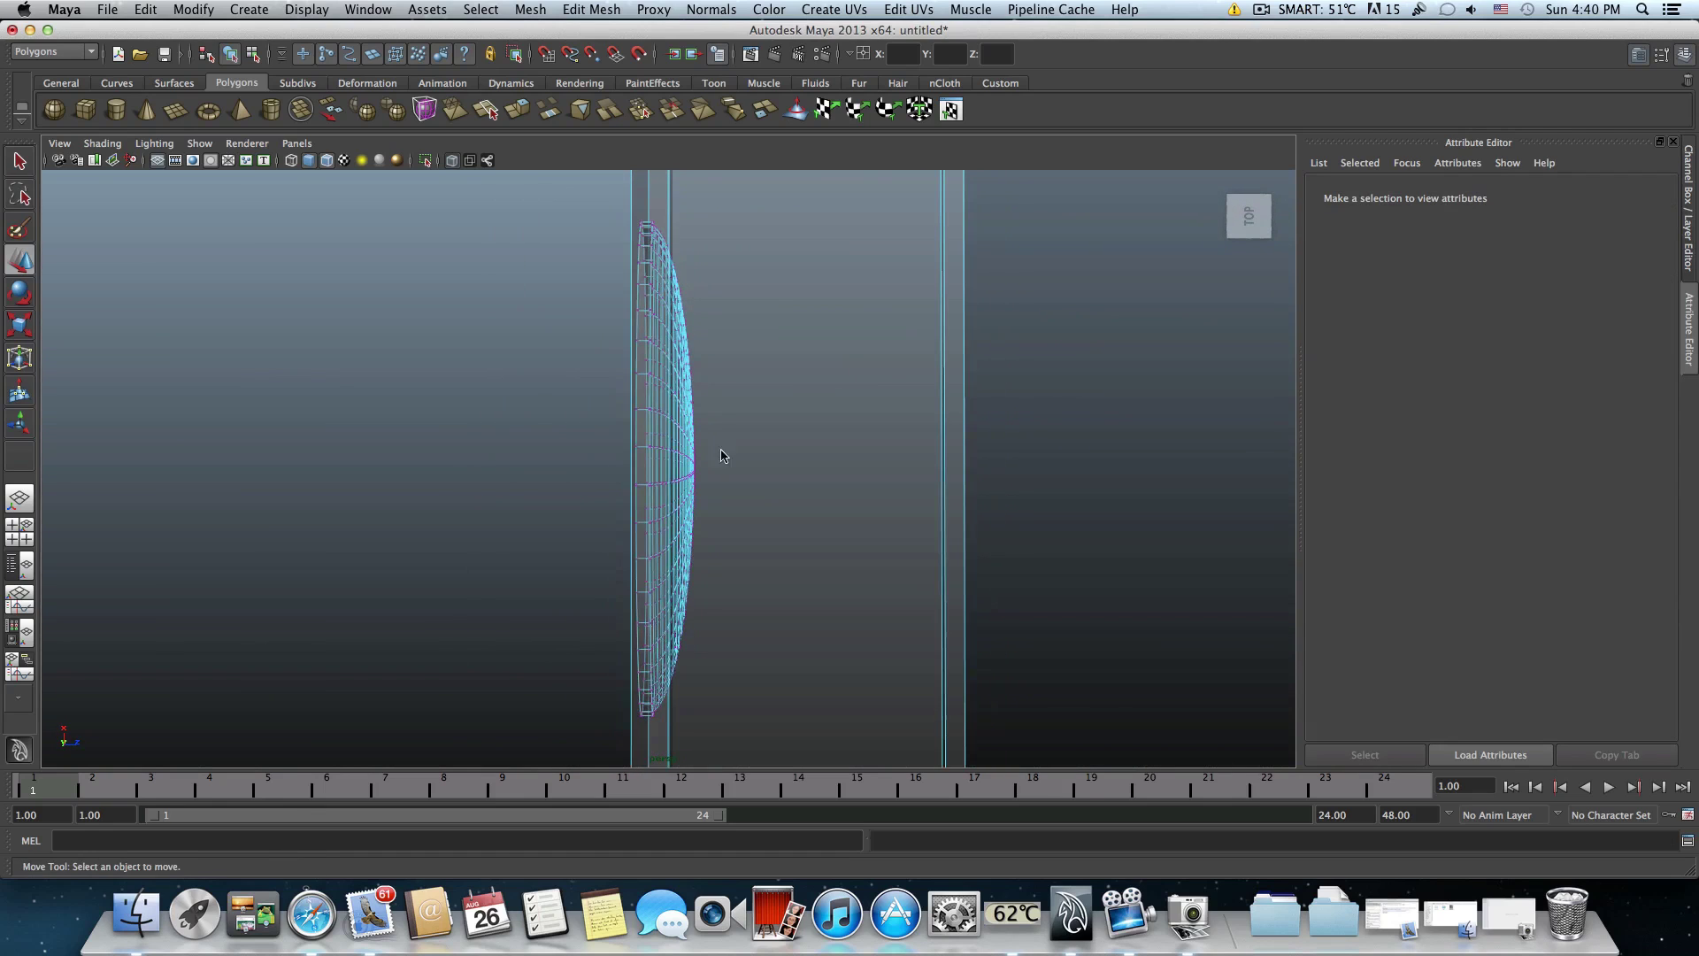
click(1251, 218)
scroll(674, 590, up, 10)
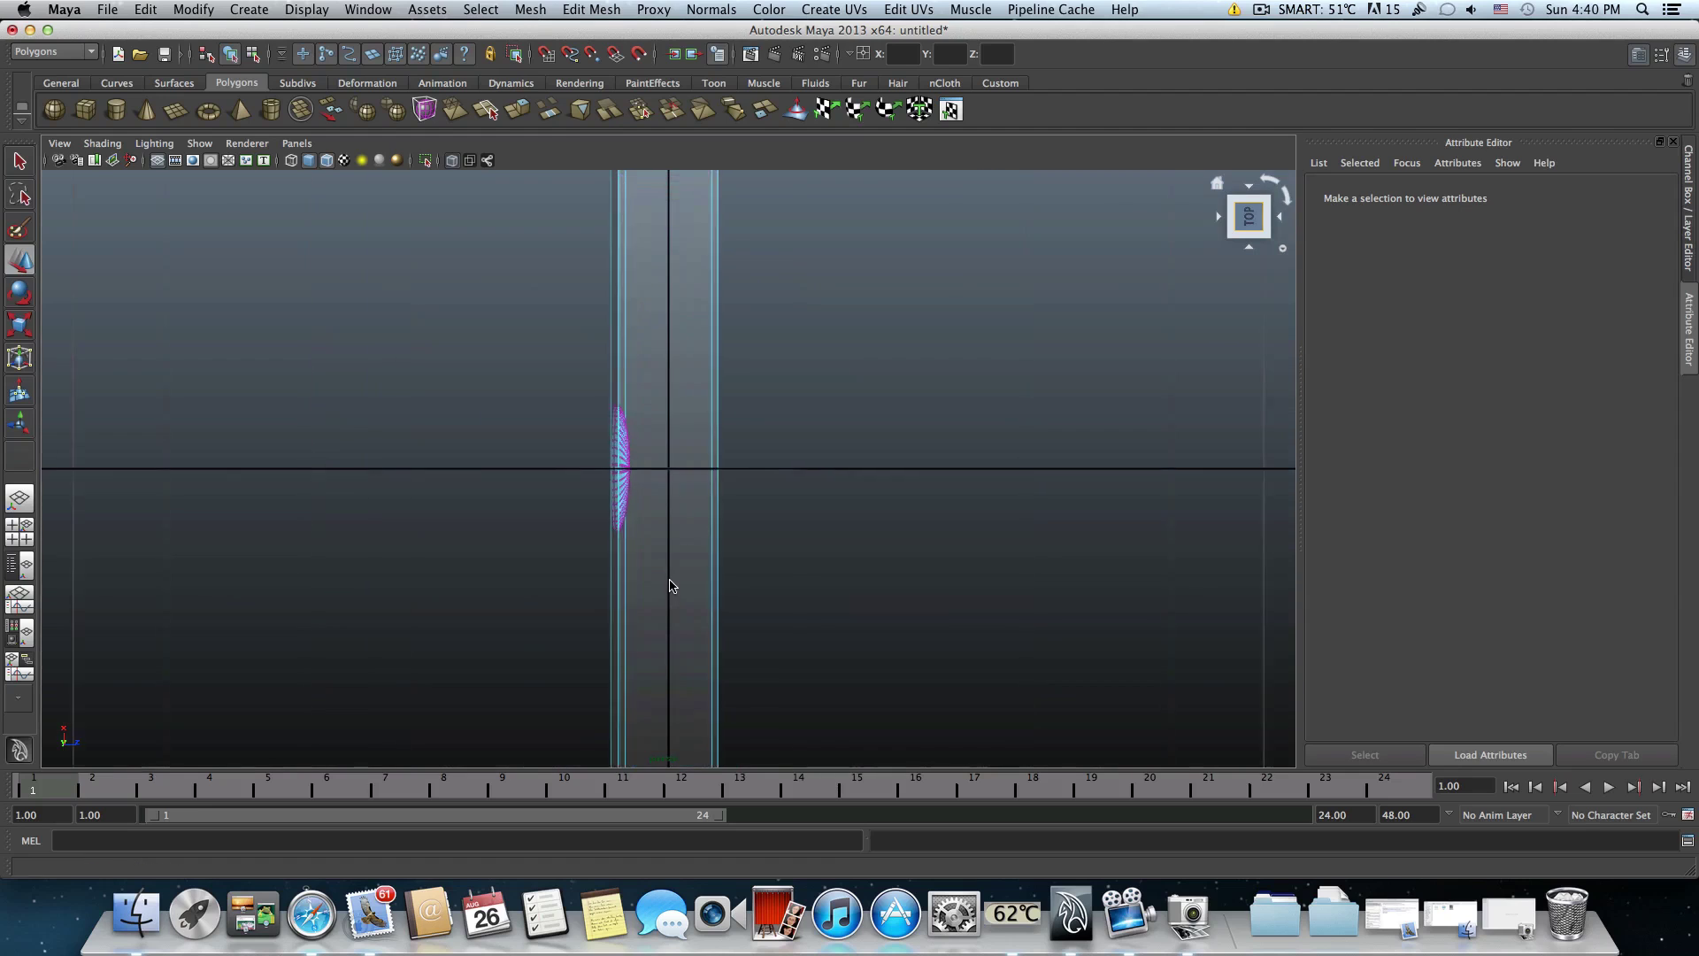
alt+middle_drag(617, 531, 728, 523)
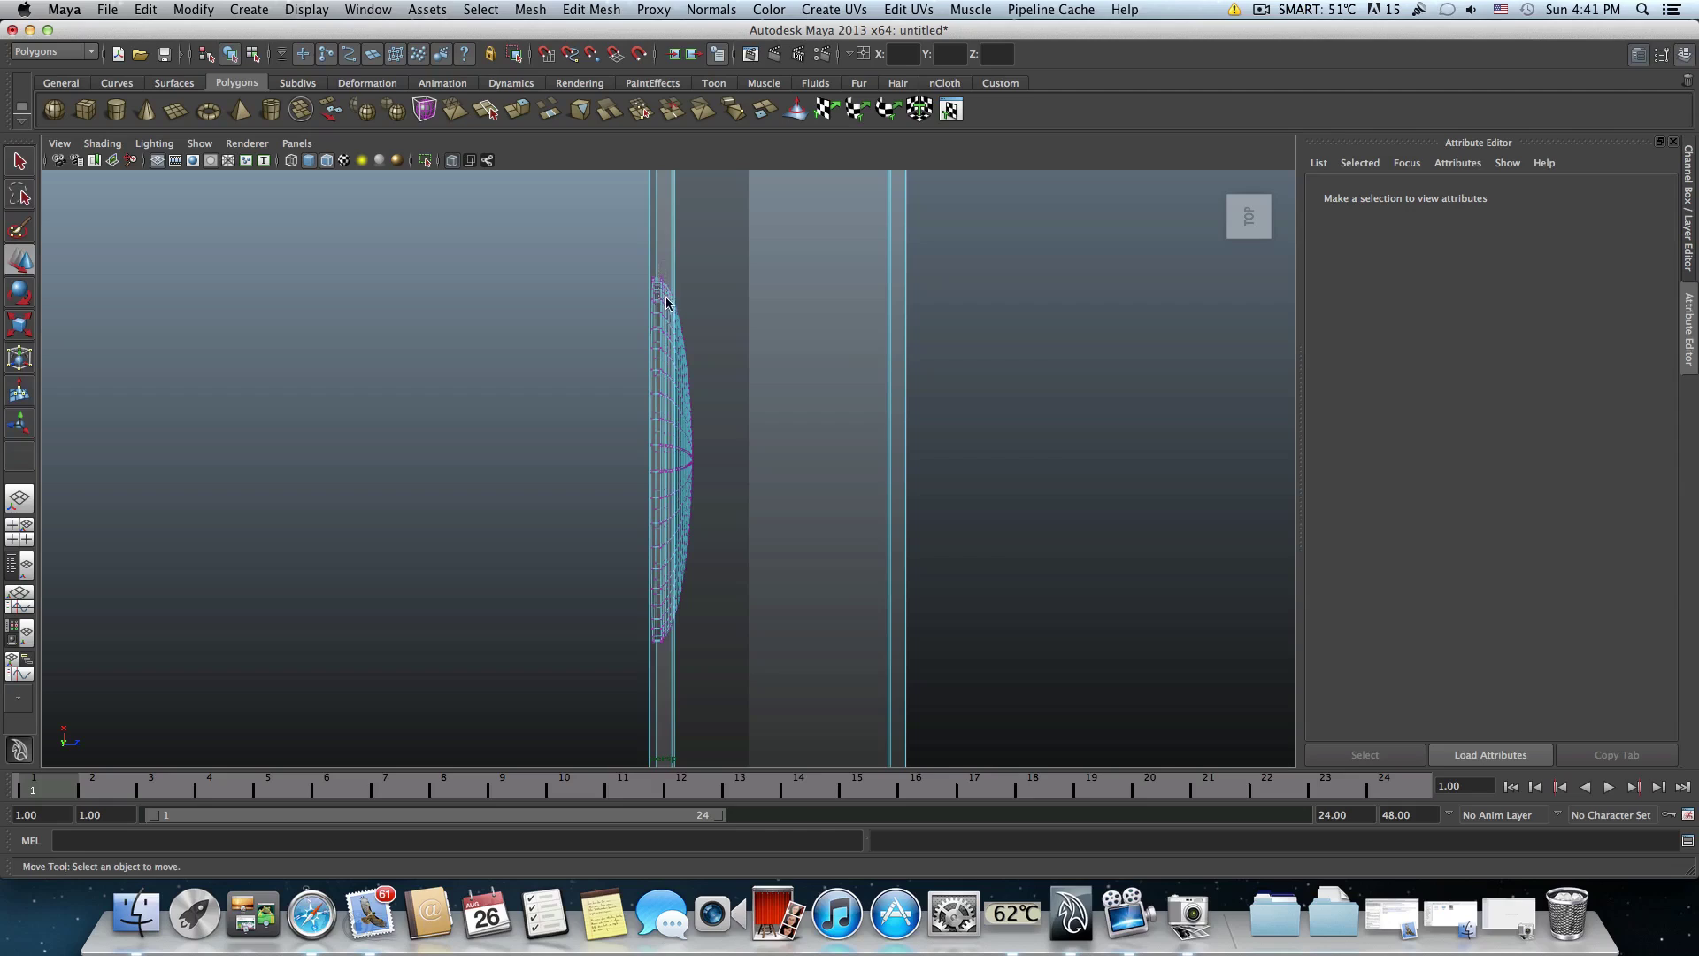
drag(679, 268, 715, 677)
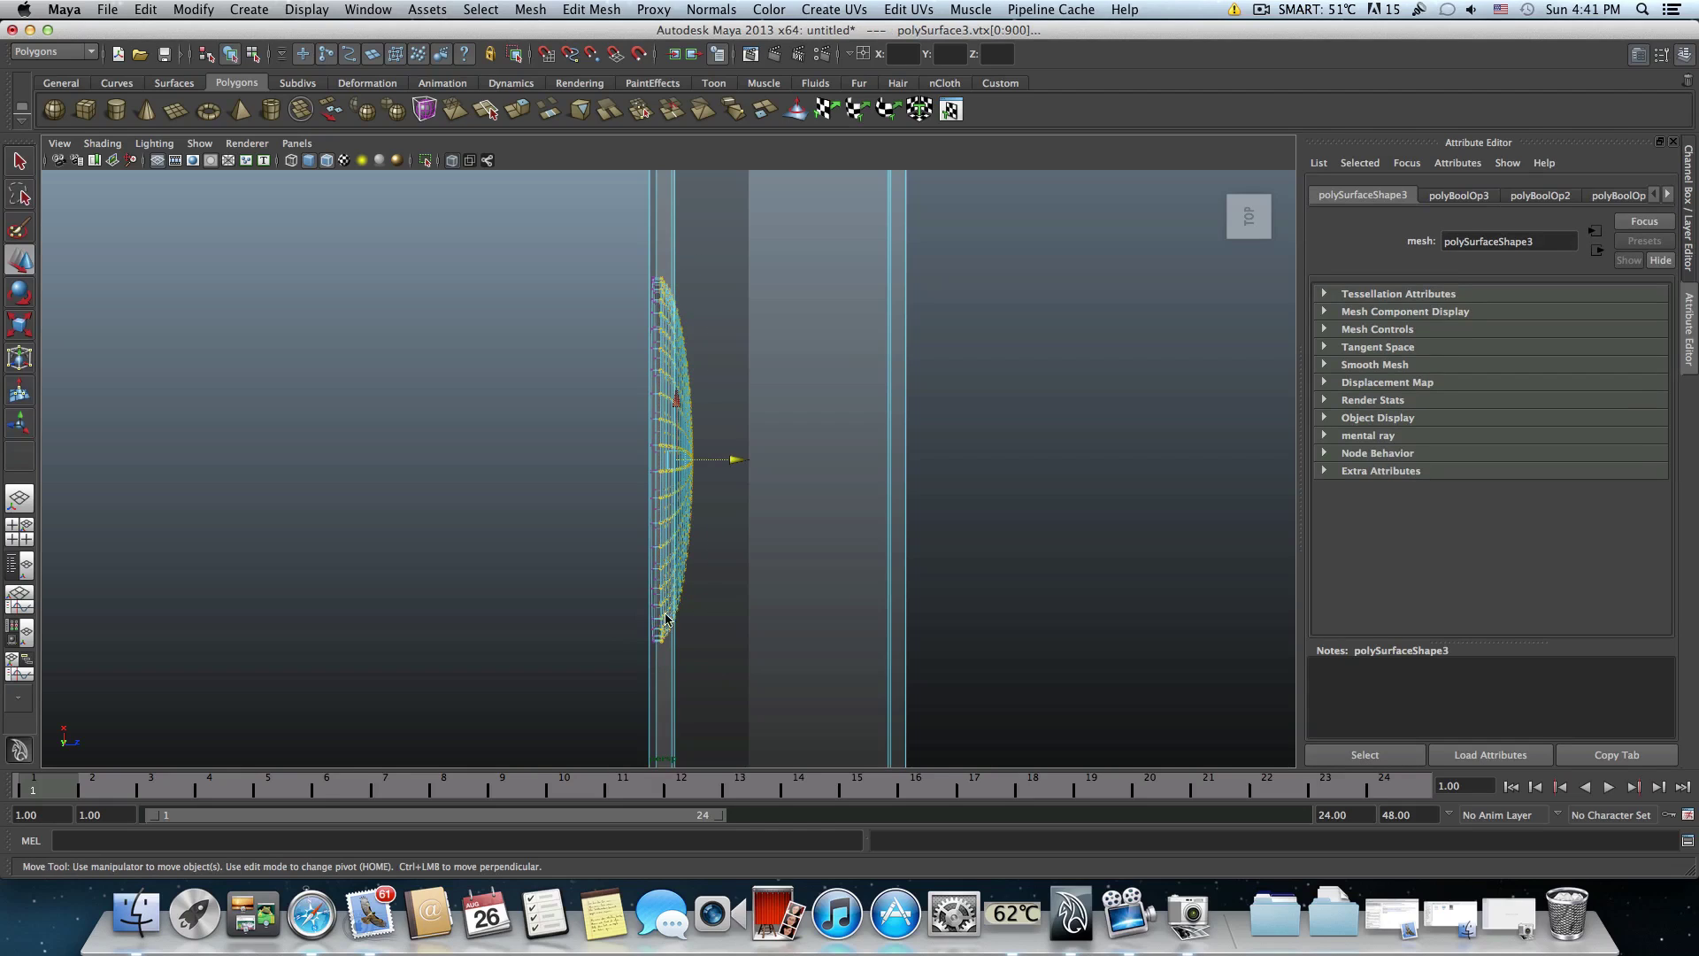
- Examine the selected recess vertices and the surrounding rim edges up close from several angles
alt+drag(557, 645, 554, 334)
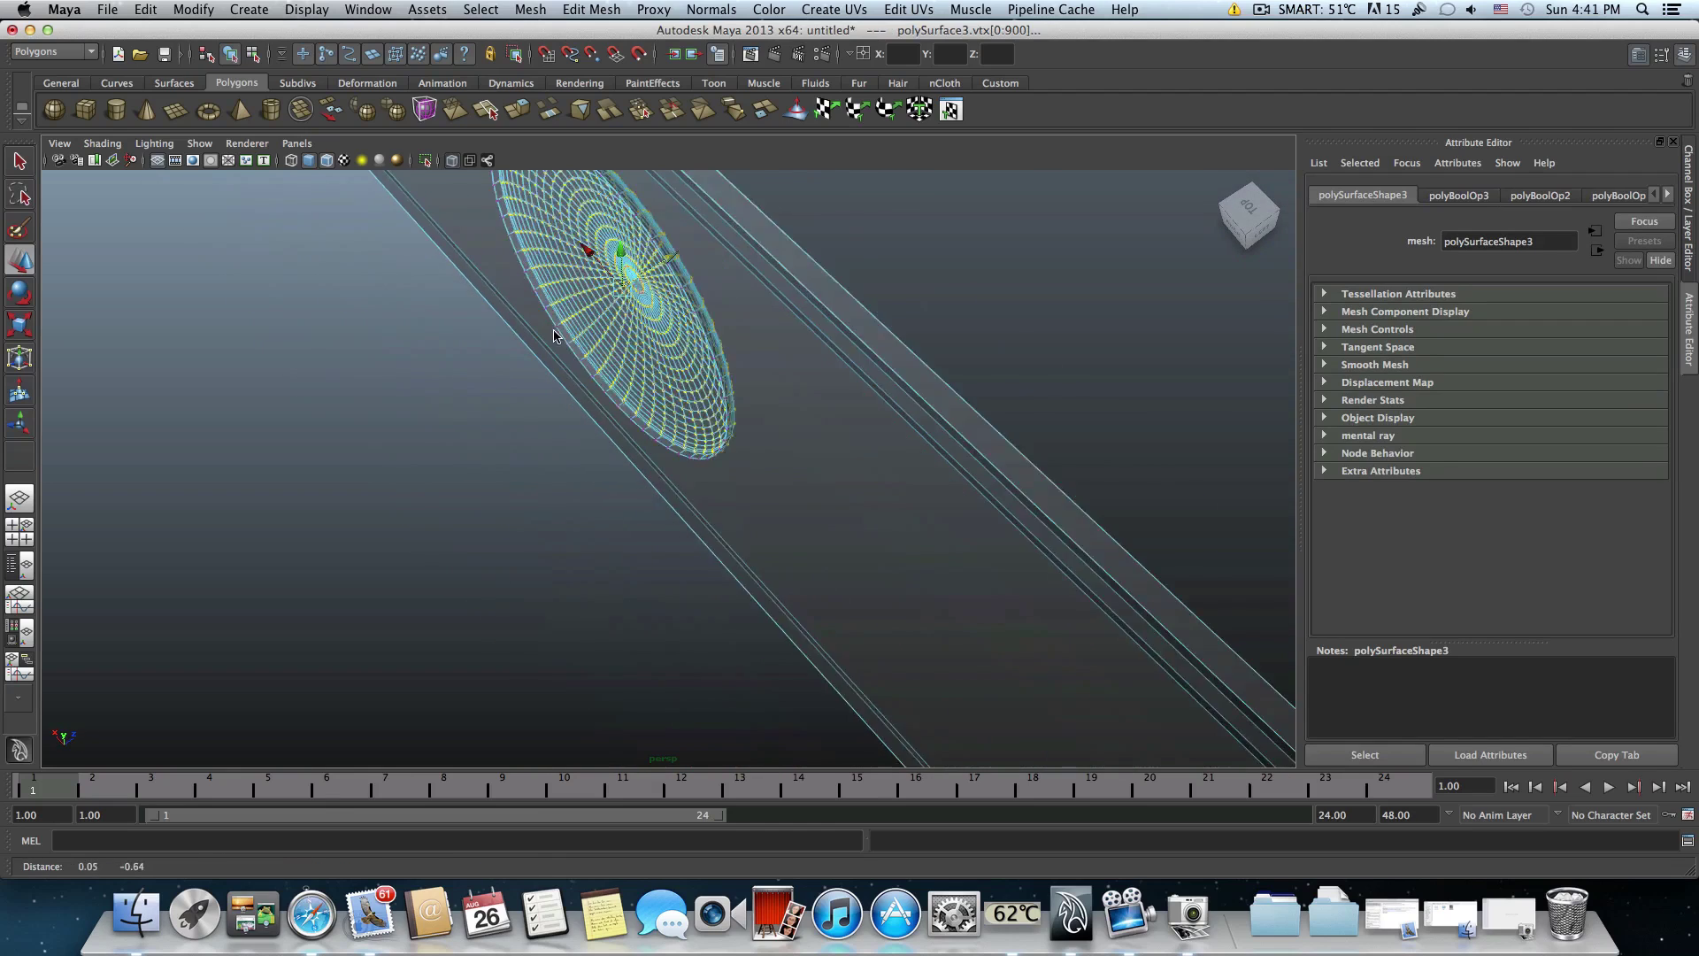
alt+middle_drag(554, 337, 557, 297)
alt+right_drag(614, 452, 653, 430)
alt+right_drag(580, 368, 766, 398)
mouse_move(758, 398)
alt+middle_down()
mouse_move(746, 520)
mouse_move(796, 619)
alt+middle_up()
scroll(752, 513, up, 5)
mouse_move(704, 416)
alt+middle_down()
mouse_move(709, 482)
mouse_move(921, 522)
alt+middle_up()
alt+right_drag(770, 482, 692, 477)
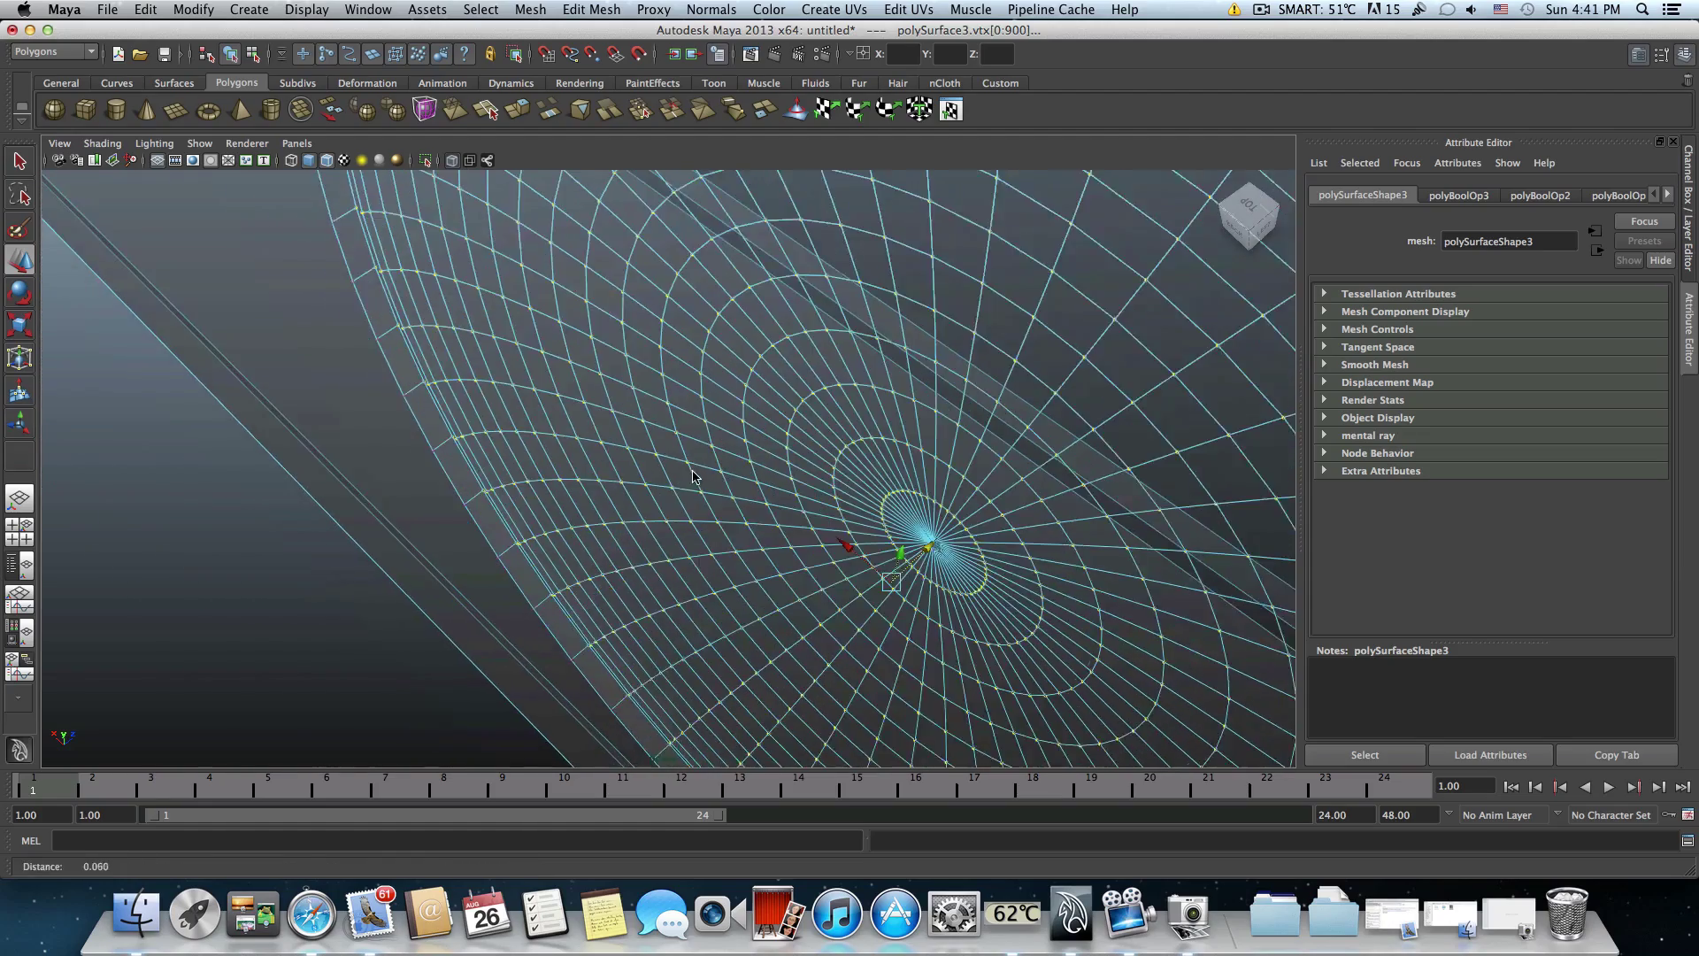
alt+drag(693, 477, 715, 447)
alt+middle_drag(789, 468, 672, 439)
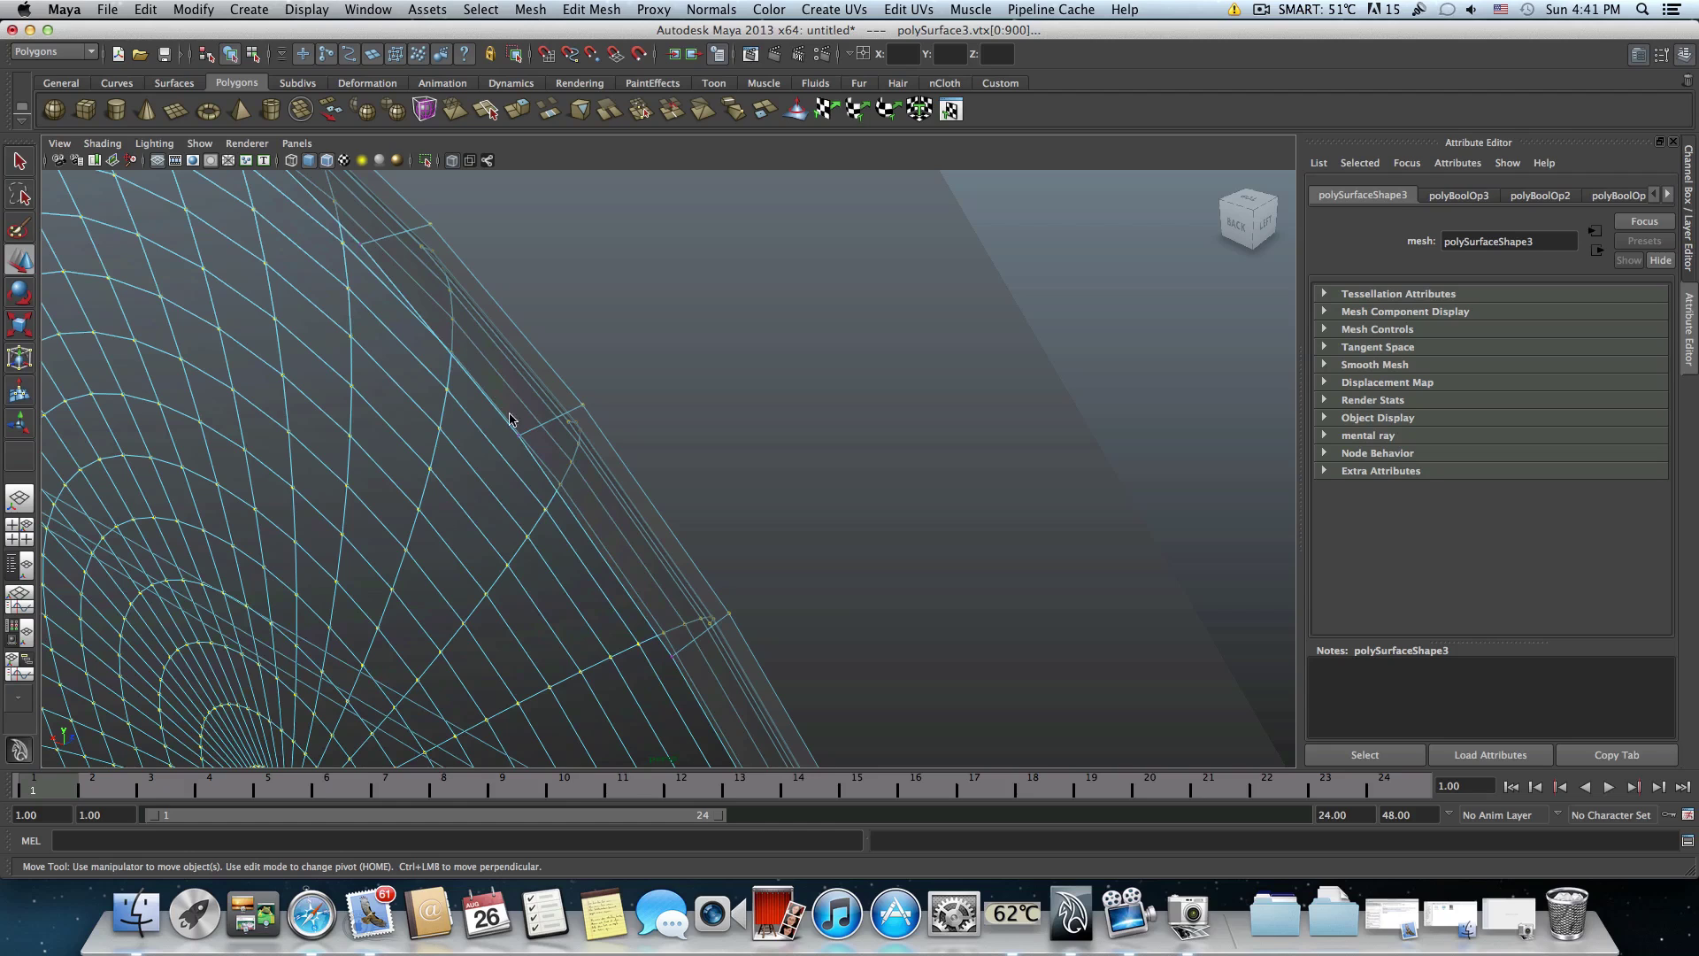
alt+drag(544, 500, 237, 451)
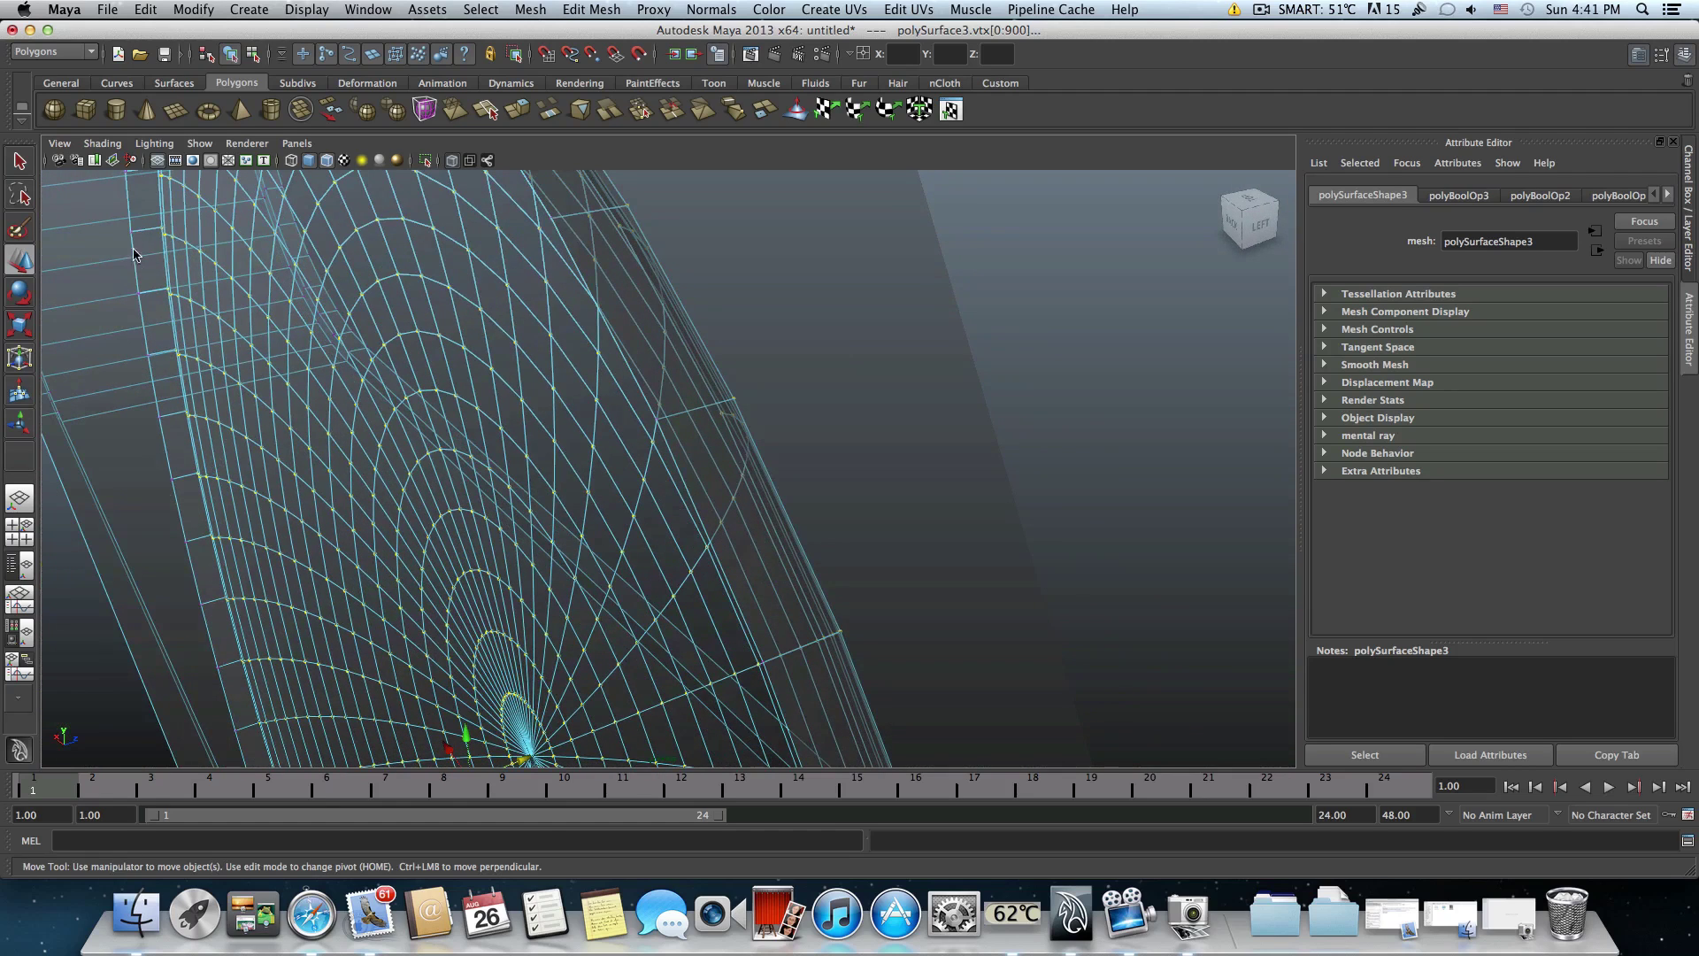
alt+drag(598, 398, 528, 403)
alt+middle_drag(529, 404, 600, 486)
alt+middle_drag(523, 349, 567, 328)
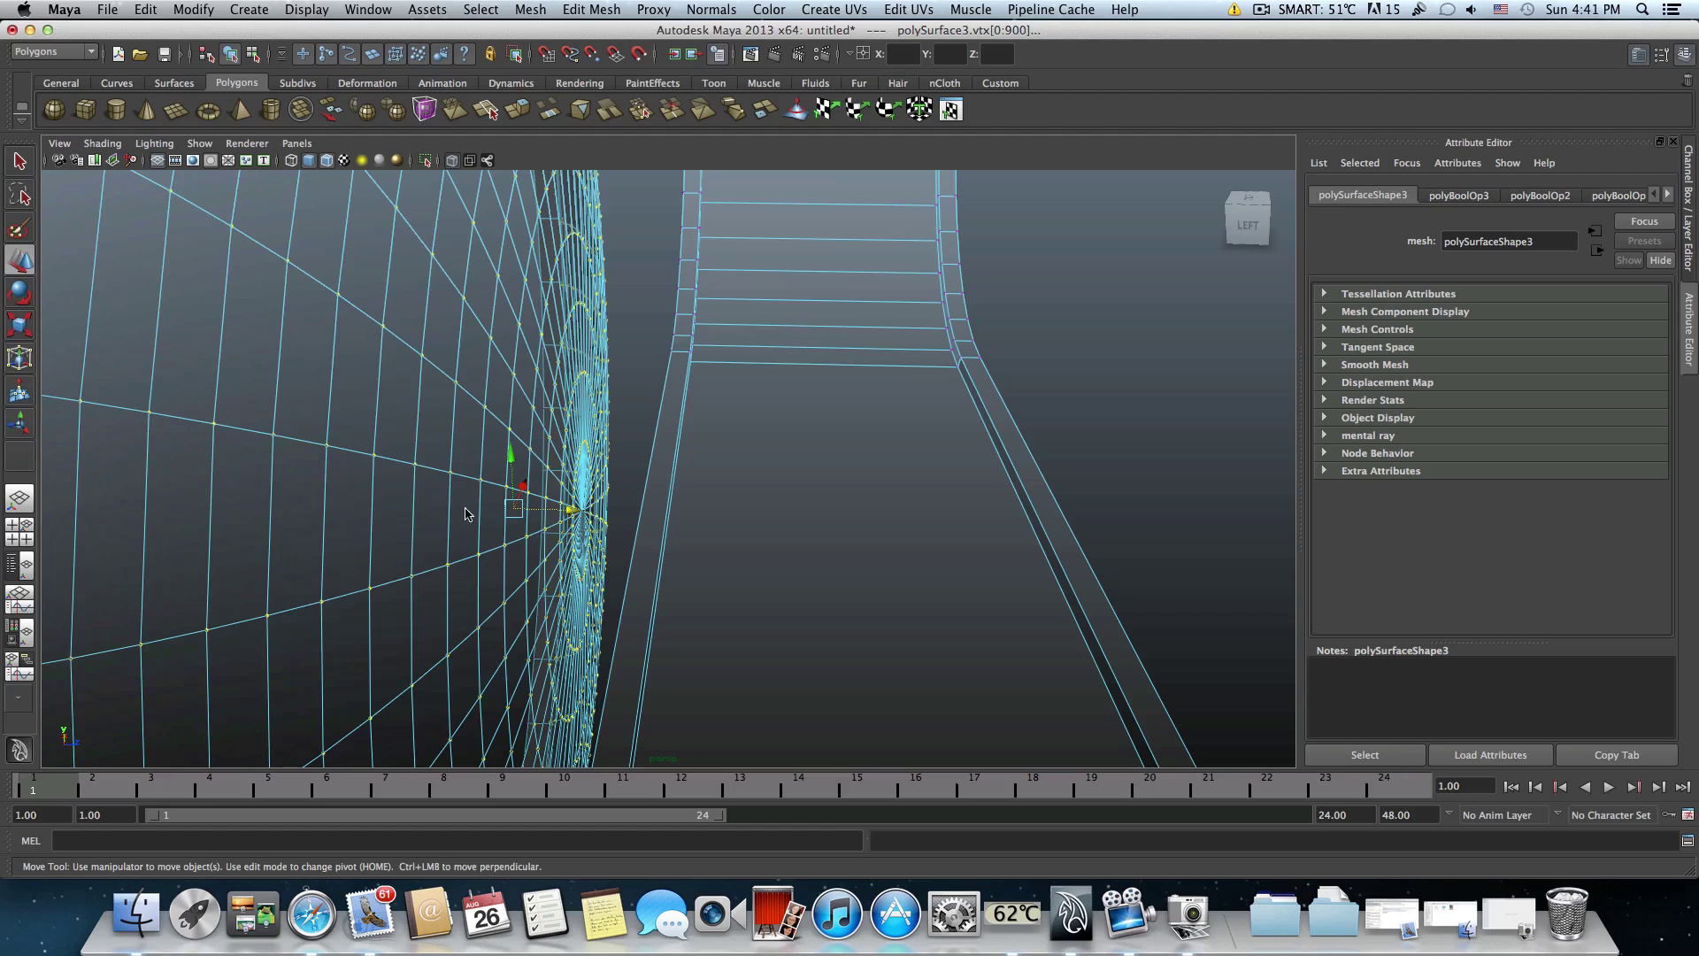
- Return the phone body to object mode and check the whole front with its screen and home button recesses
alt+drag(575, 512, 447, 464)
key(F8)
alt+middle_drag(760, 443, 534, 523)
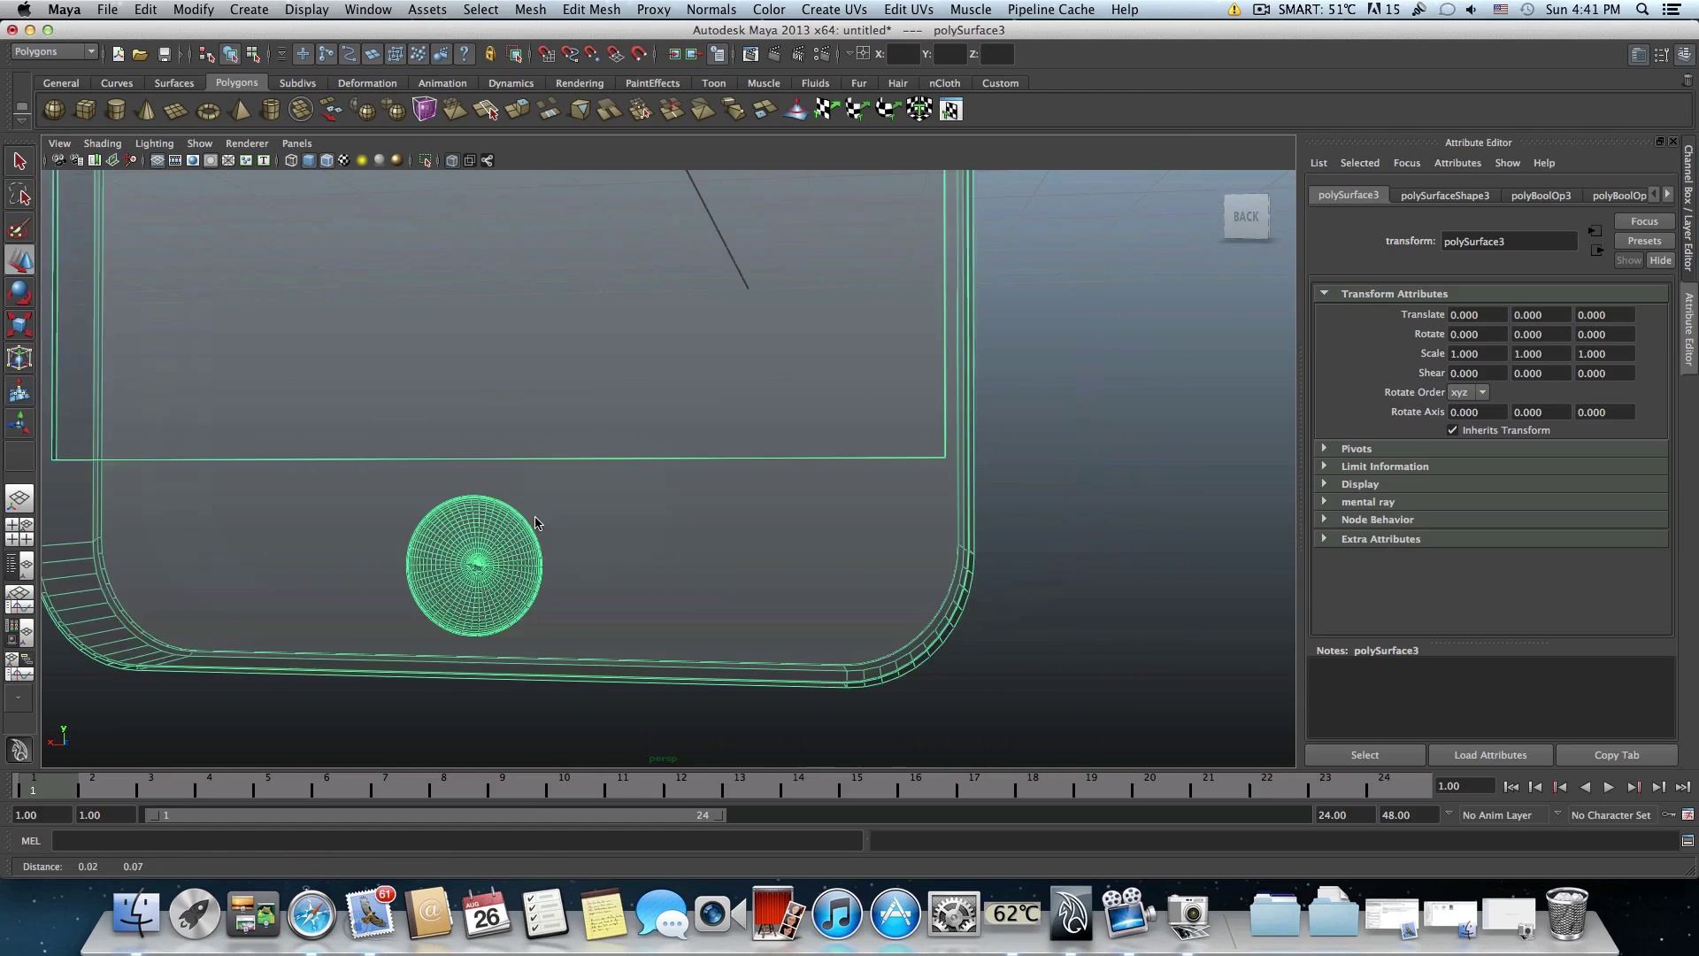
alt+middle_drag(656, 416, 626, 470)
alt+right_drag(626, 470, 428, 481)
alt+middle_drag(428, 481, 452, 554)
alt+right_drag(452, 554, 429, 502)
alt+drag(429, 502, 459, 563)
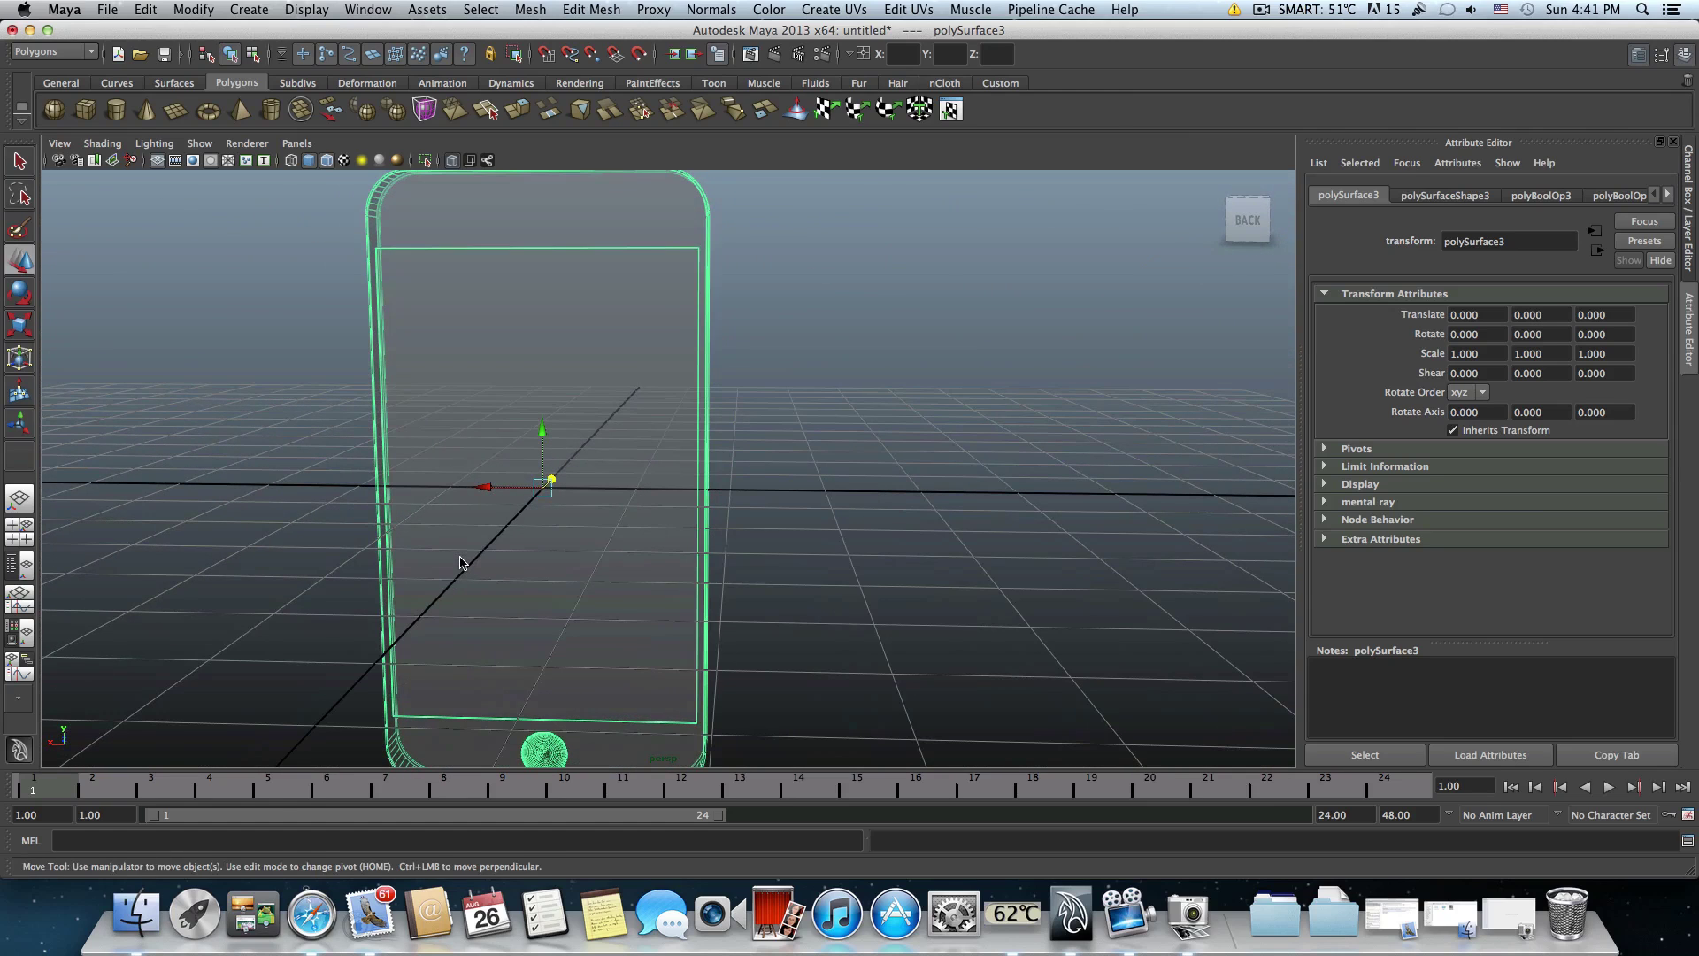